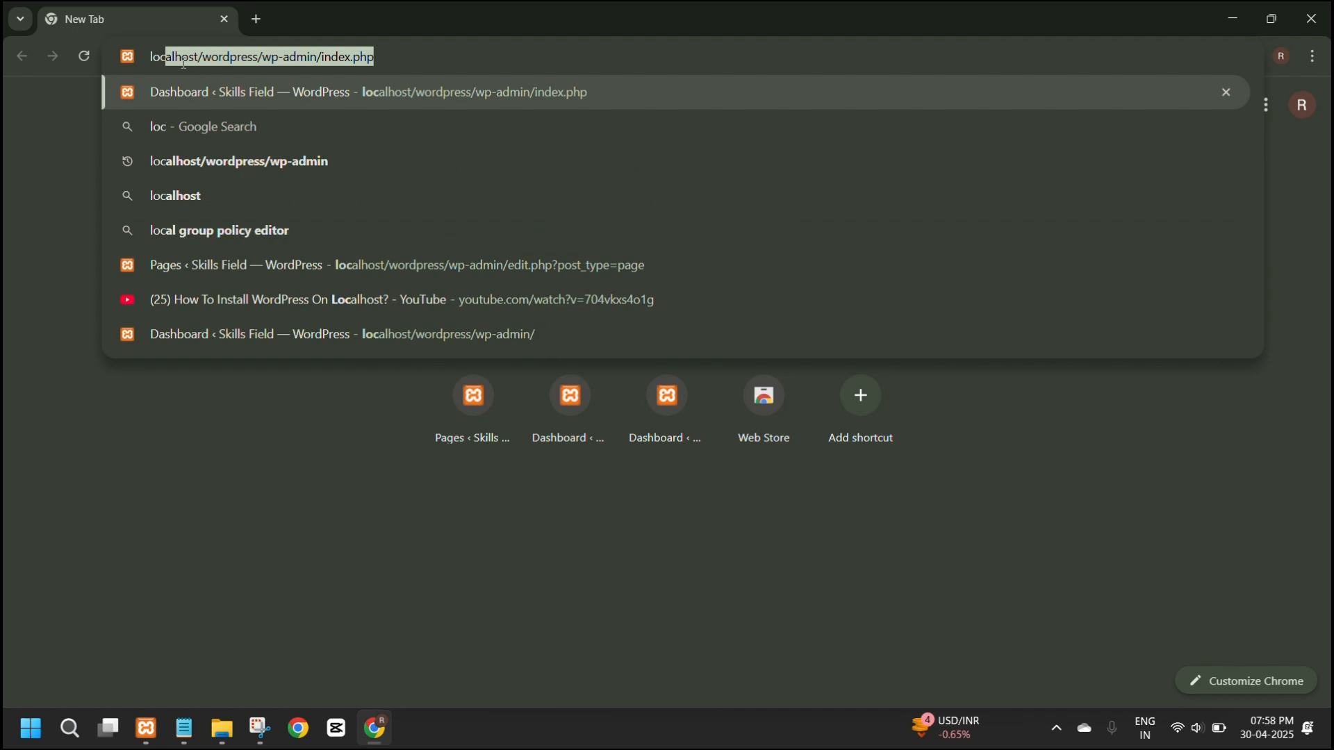
Load the local WordPress admin page at localhost/wordpress/wp-admin/.
{"action": "left_click", "coordinate": [289, 59]}
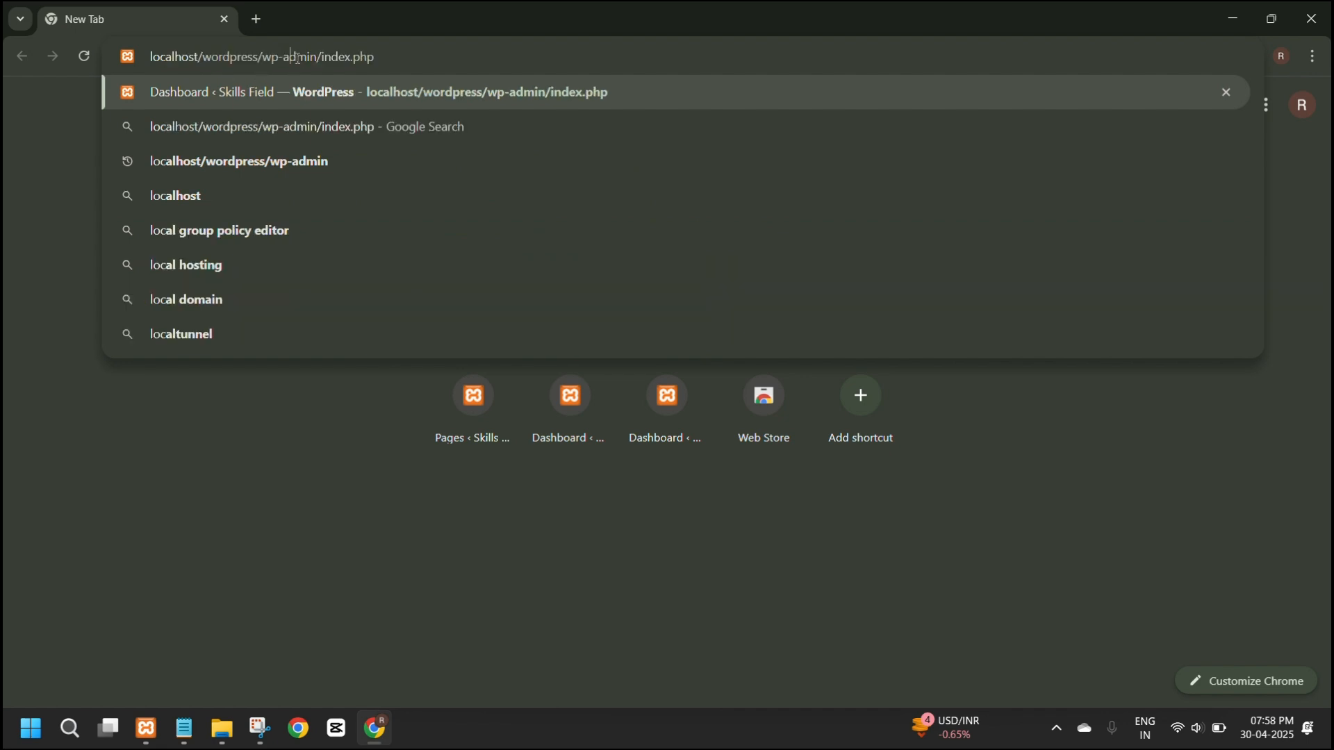
{"action": "left_click_drag", "start_coordinate": [324, 57], "coordinate": [413, 59]}
{"action": "key", "text": "BackSpace"}
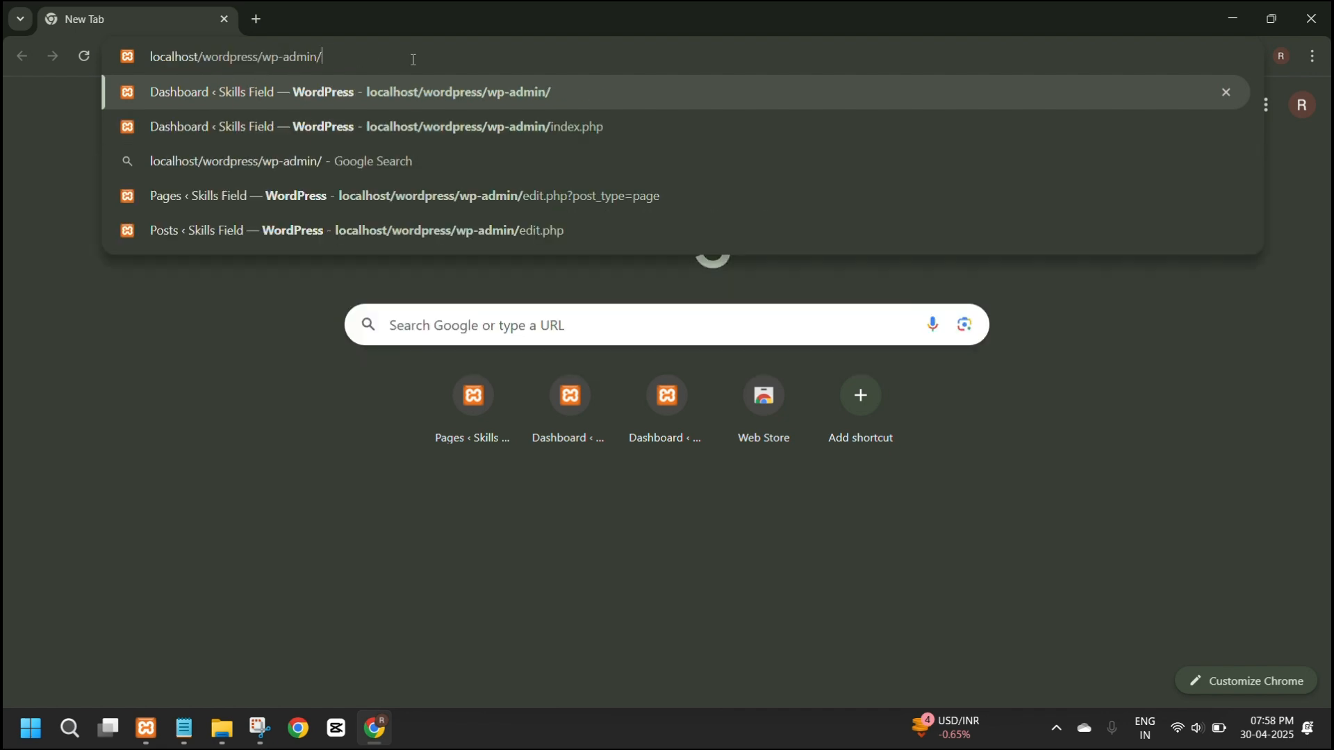
{"action": "key", "text": "Return"}
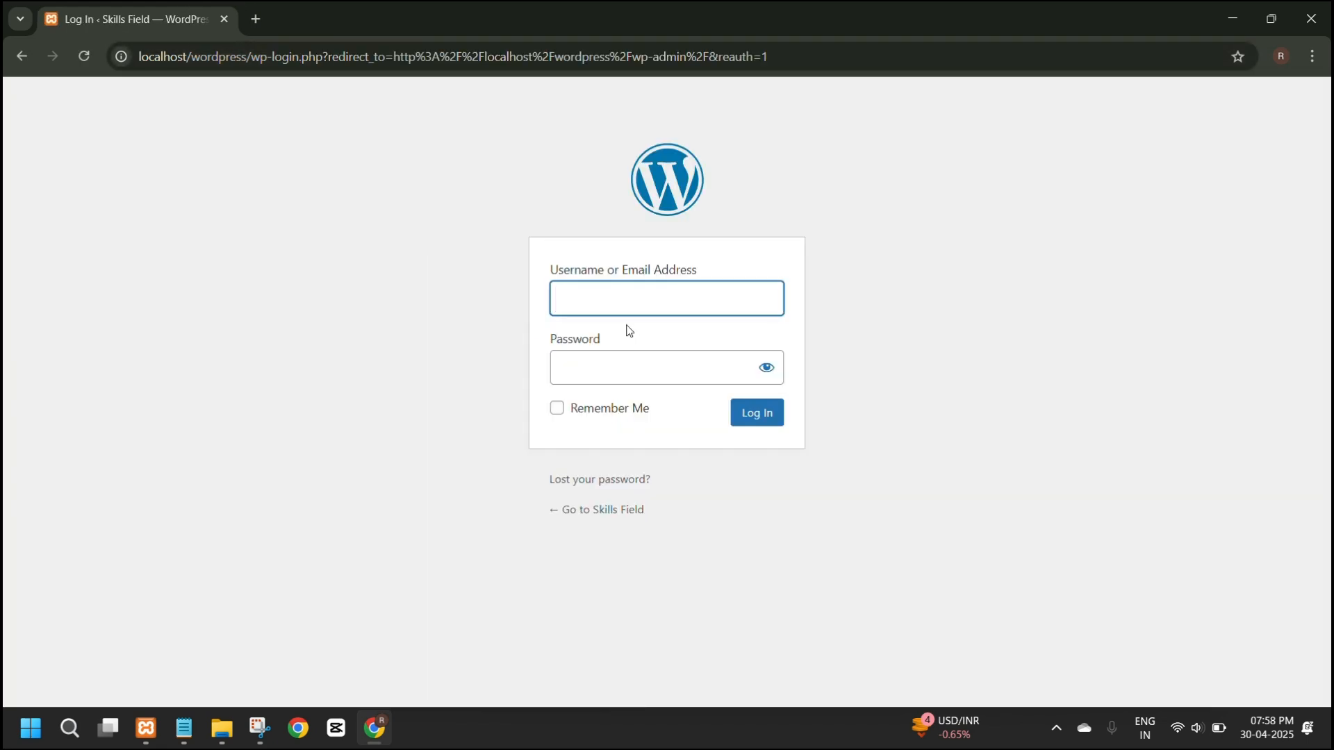
Log in to the WordPress site with the username and account password, and dismiss the browser's password warning.
{"action": "left_click", "coordinate": [609, 294]}
{"action": "left_click", "coordinate": [673, 336]}
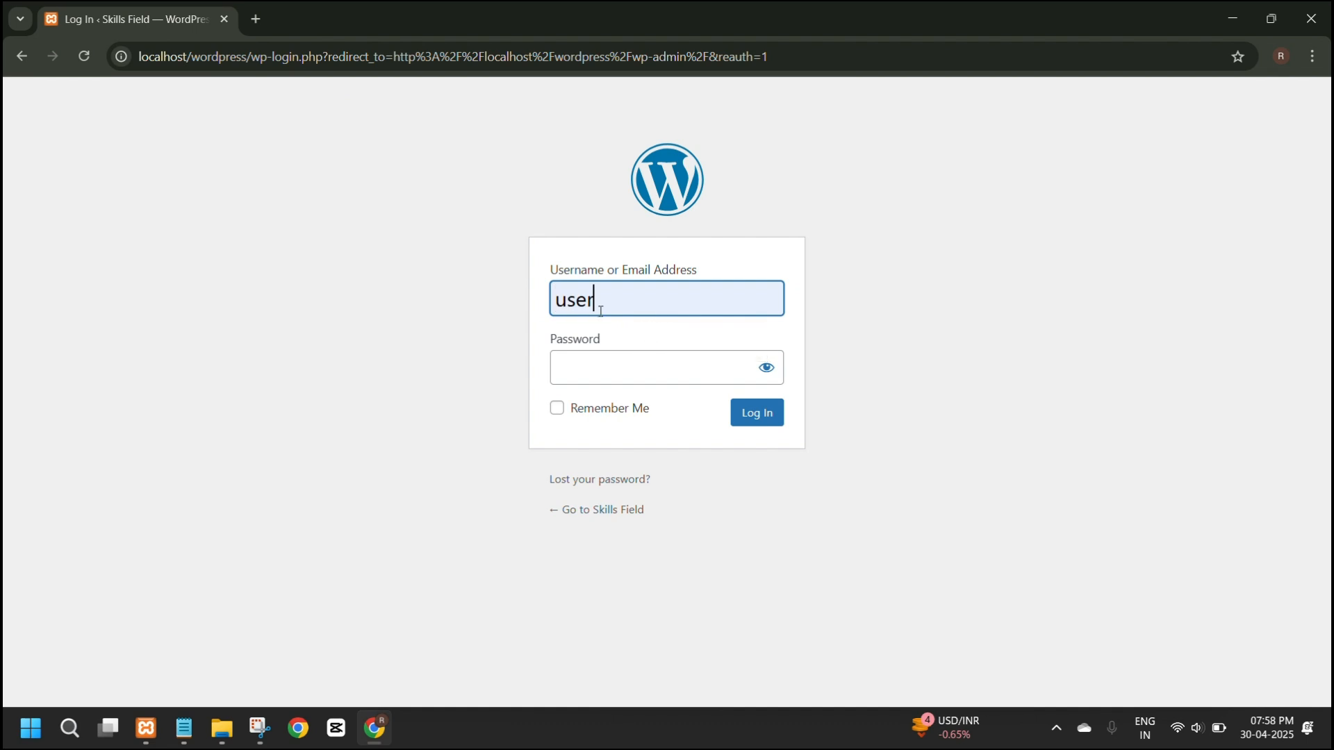
{"action": "left_click", "coordinate": [593, 379]}
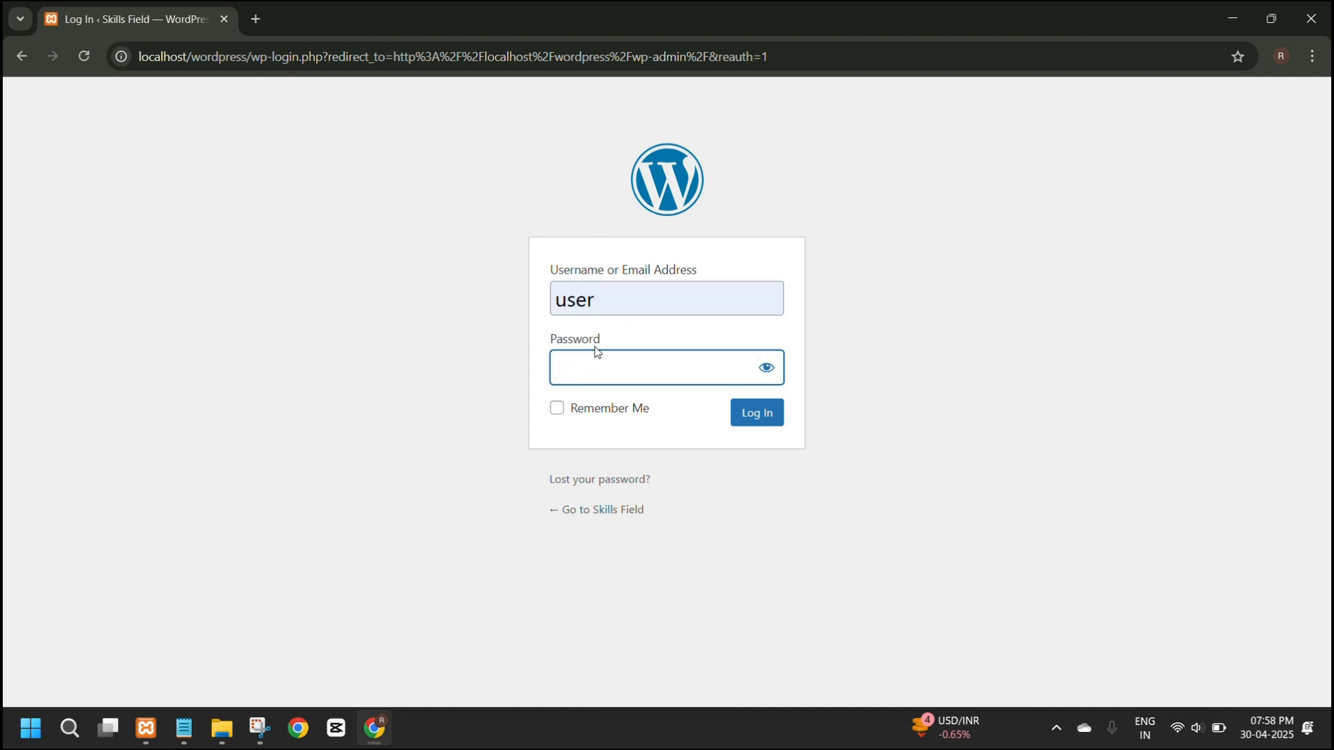
{"action": "type", "text": "pass"}
{"action": "left_click", "coordinate": [755, 414]}
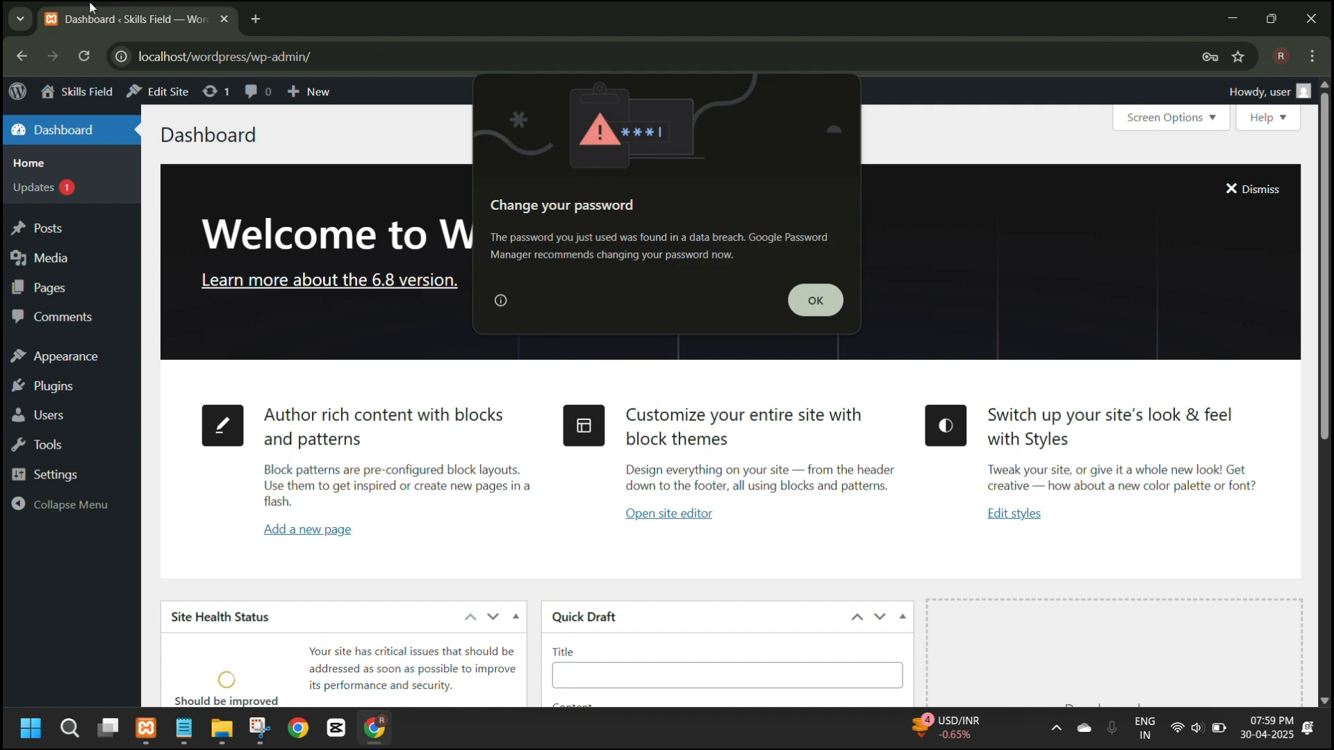
{"action": "left_click", "coordinate": [815, 300]}
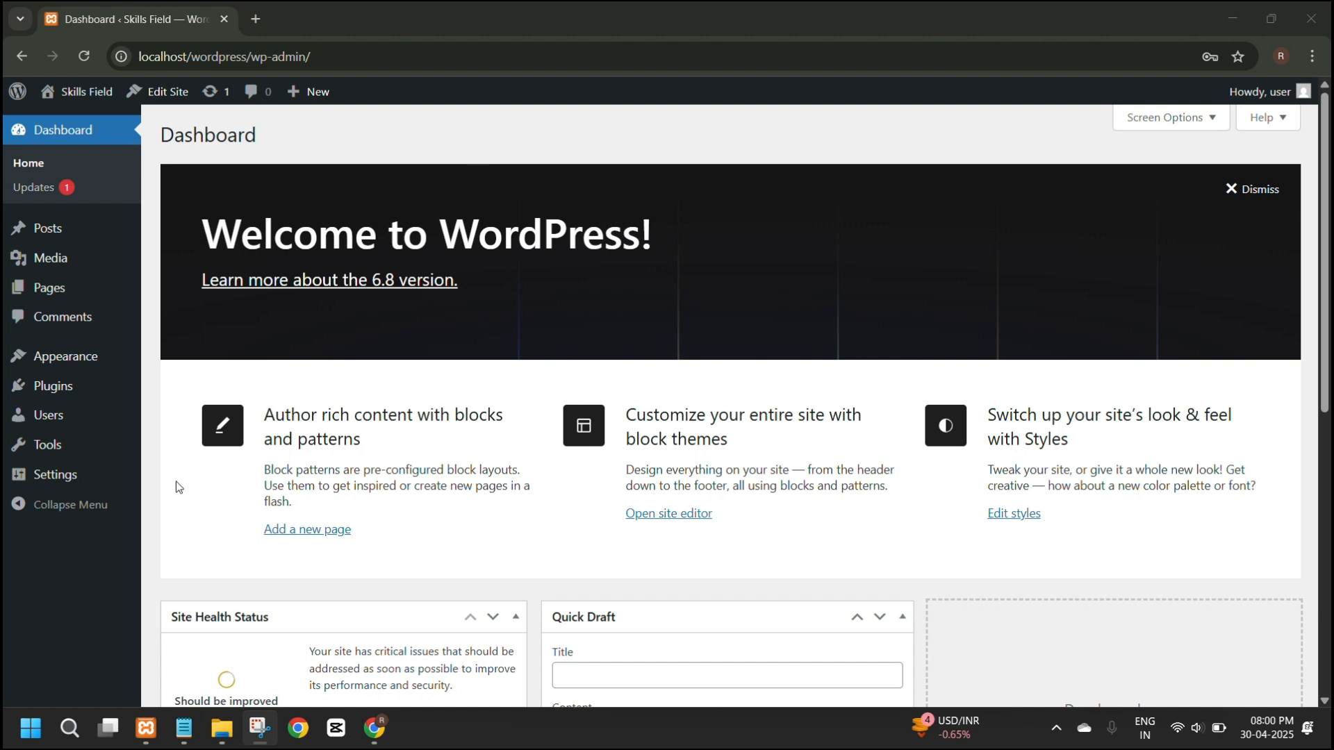
Set the site's permalink structure to Post name and save the permalink settings.
{"action": "mouse_move", "coordinate": [72, 477]}
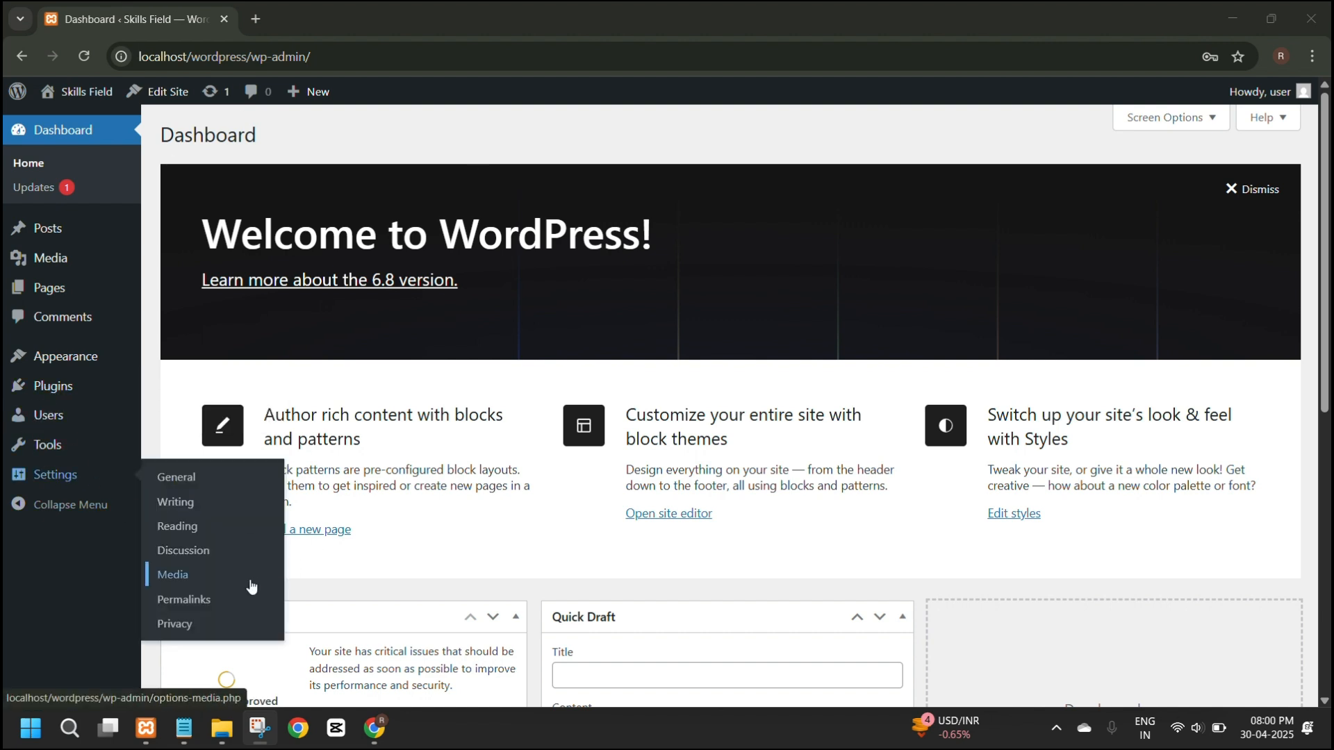
{"action": "left_click", "coordinate": [184, 599]}
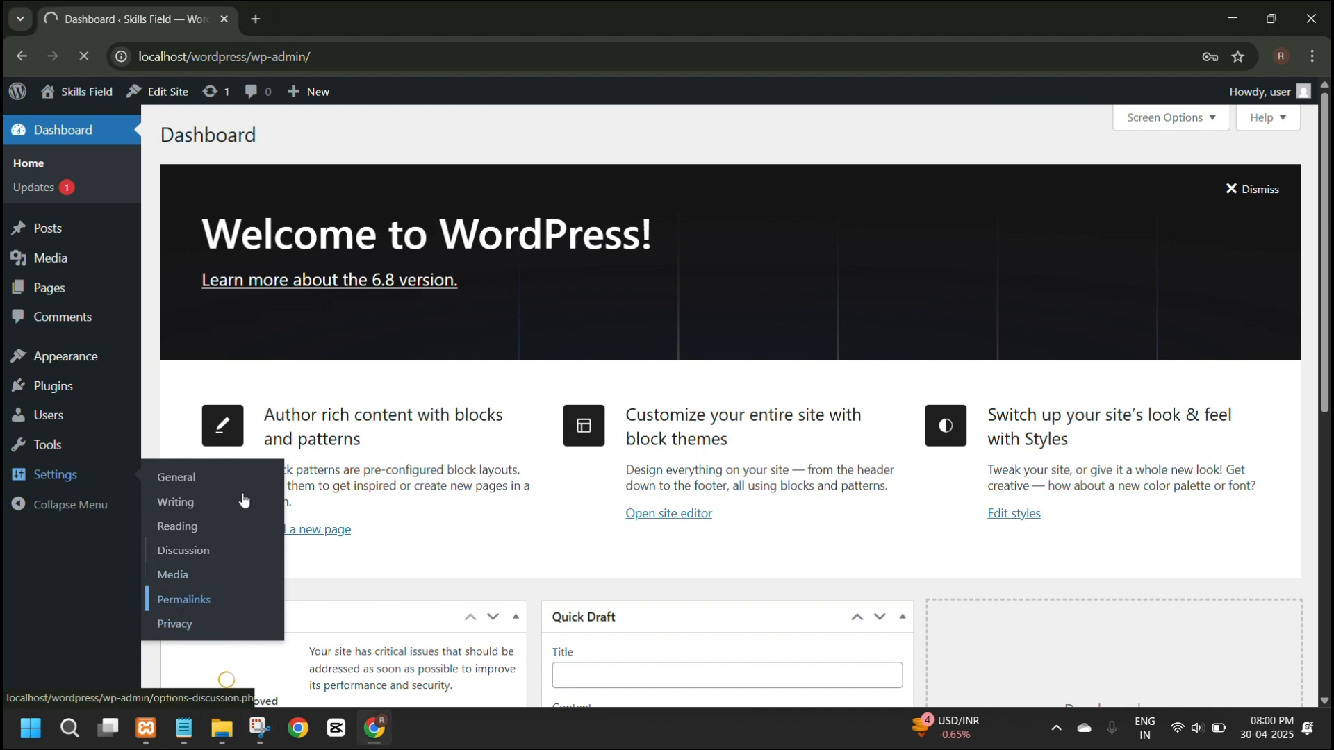
{"action": "scroll", "coordinate": [415, 417], "scroll_direction": "down", "scroll_amount": 1}
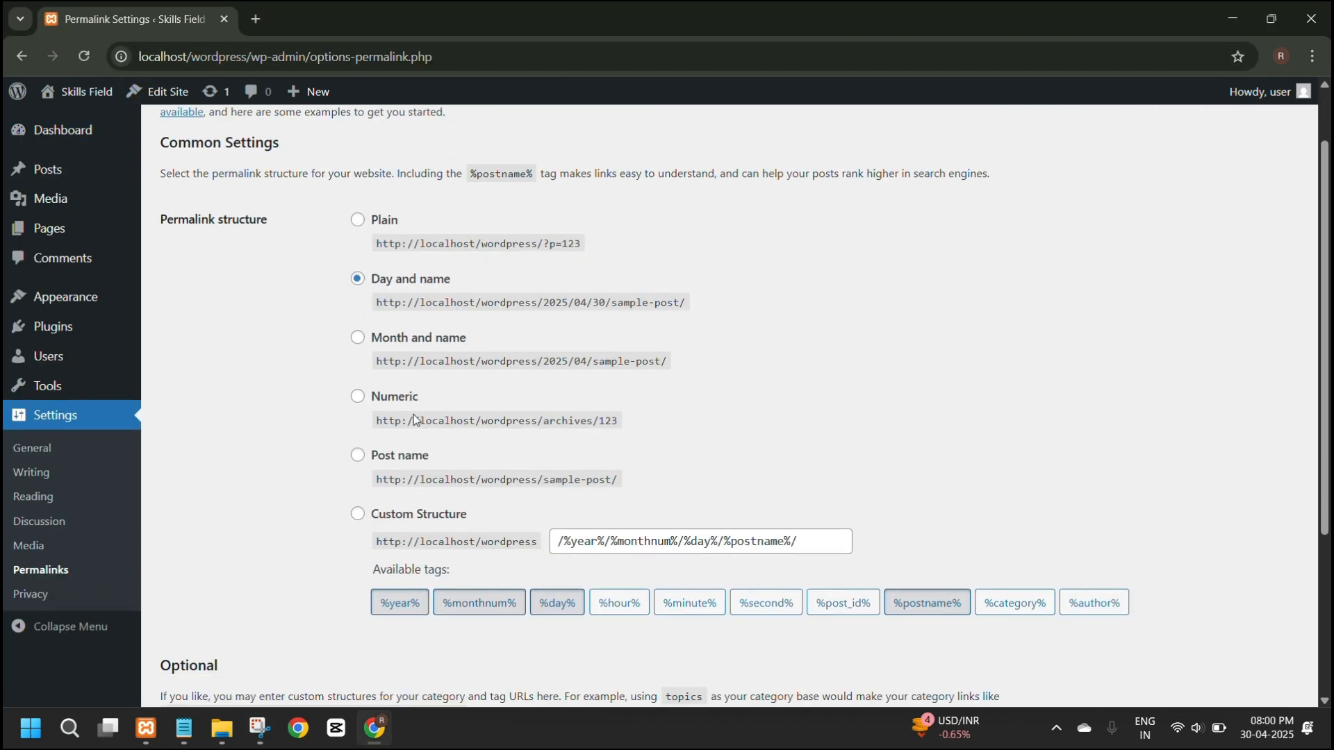
{"action": "scroll", "coordinate": [414, 418], "scroll_direction": "up", "scroll_amount": 1}
{"action": "left_click_drag", "start_coordinate": [154, 308], "coordinate": [329, 349]}
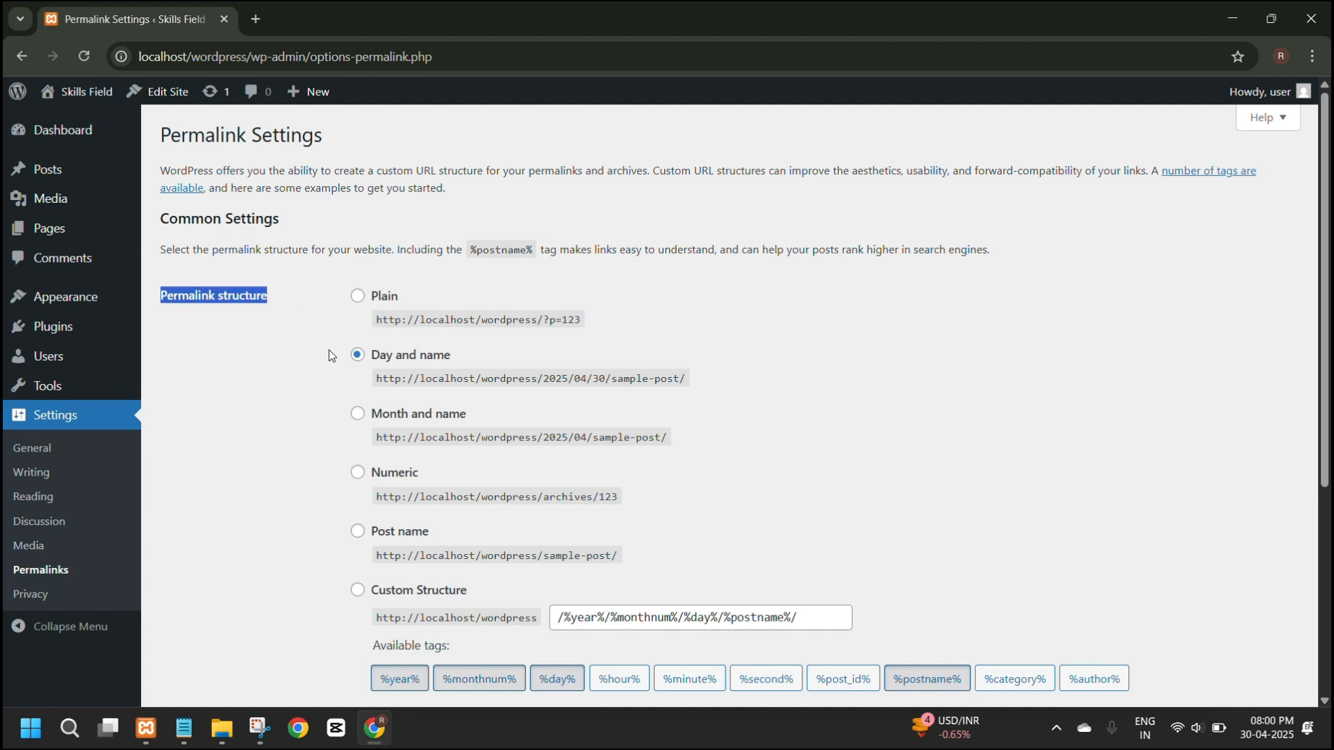
{"action": "scroll", "coordinate": [375, 367], "scroll_direction": "down", "scroll_amount": 2}
{"action": "left_click", "coordinate": [357, 359]}
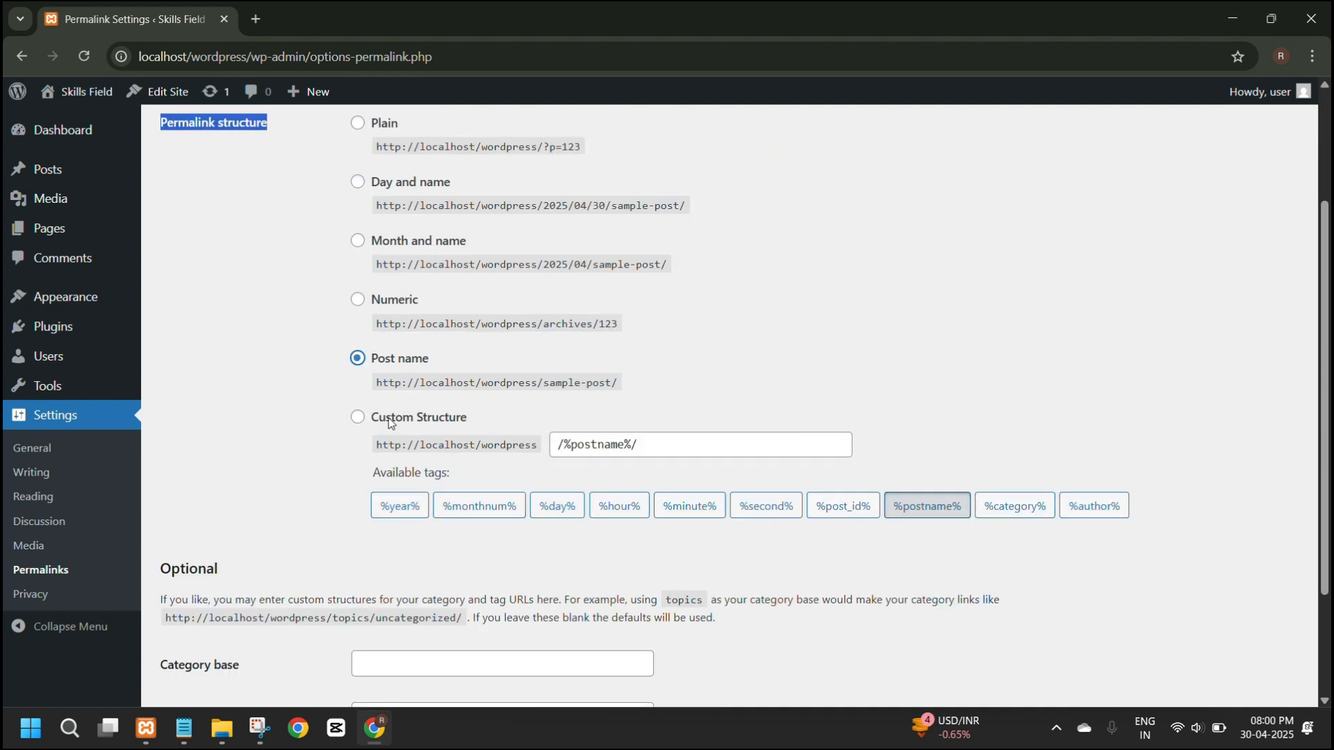
{"action": "scroll", "coordinate": [358, 369], "scroll_direction": "down", "scroll_amount": 2}
{"action": "left_click", "coordinate": [192, 628]}
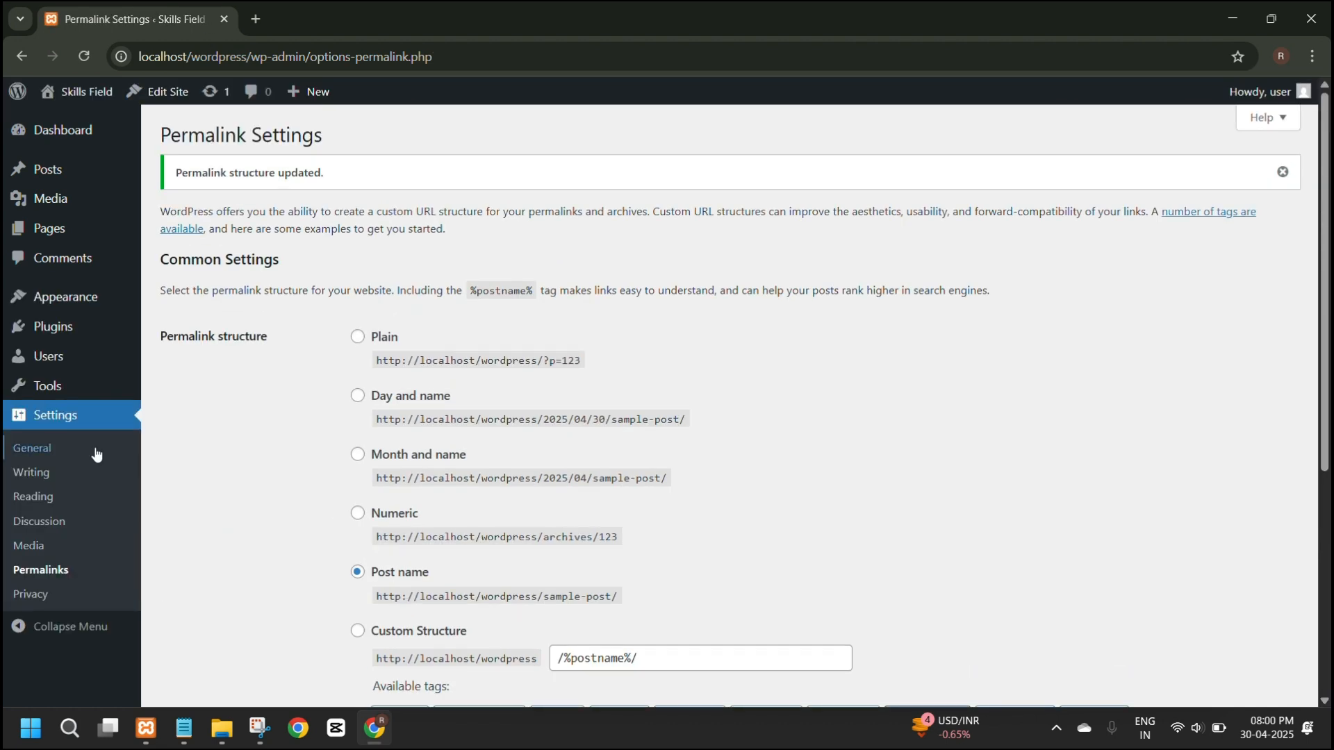
Review the site title and tagline in the general settings, and save the settings.
{"action": "left_click", "coordinate": [27, 461]}
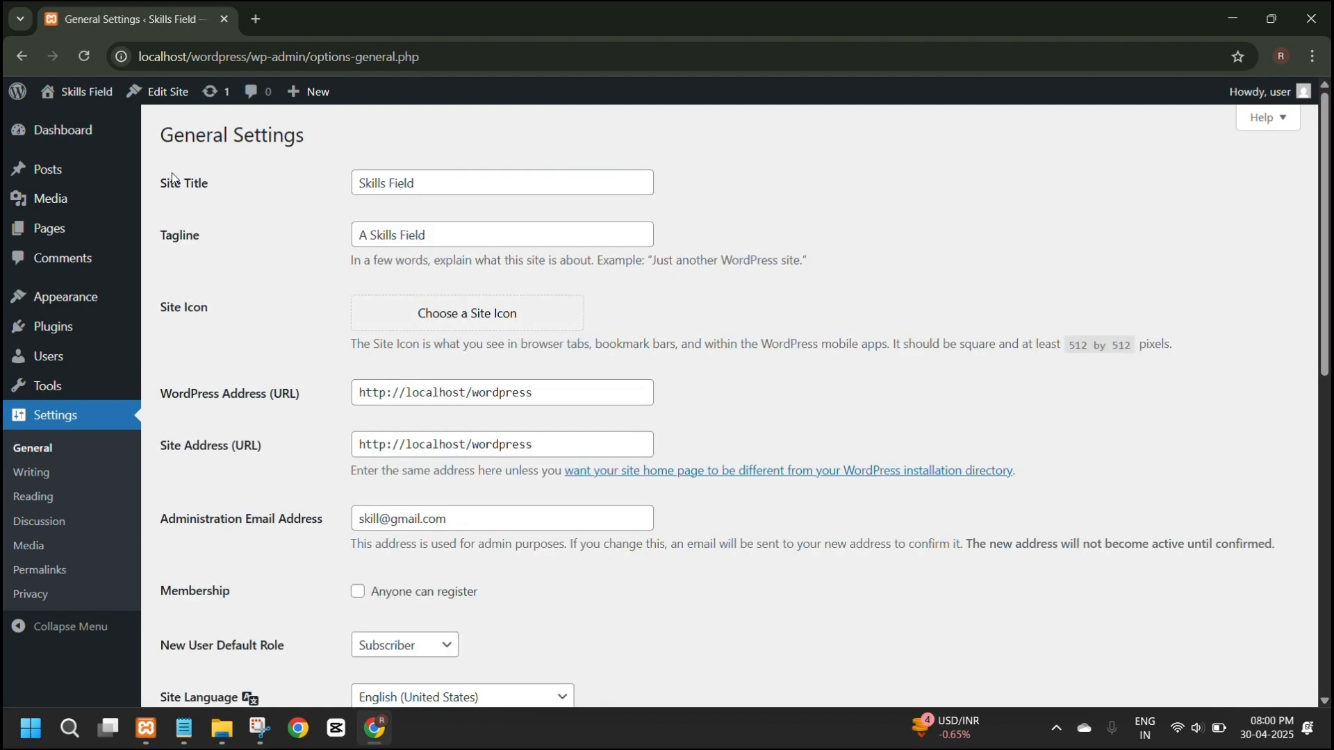
{"action": "triple_click", "coordinate": [172, 178]}
{"action": "left_click", "coordinate": [214, 239]}
{"action": "left_click_drag", "start_coordinate": [186, 240], "coordinate": [159, 238]}
{"action": "scroll", "coordinate": [403, 406], "scroll_direction": "down", "scroll_amount": 10}
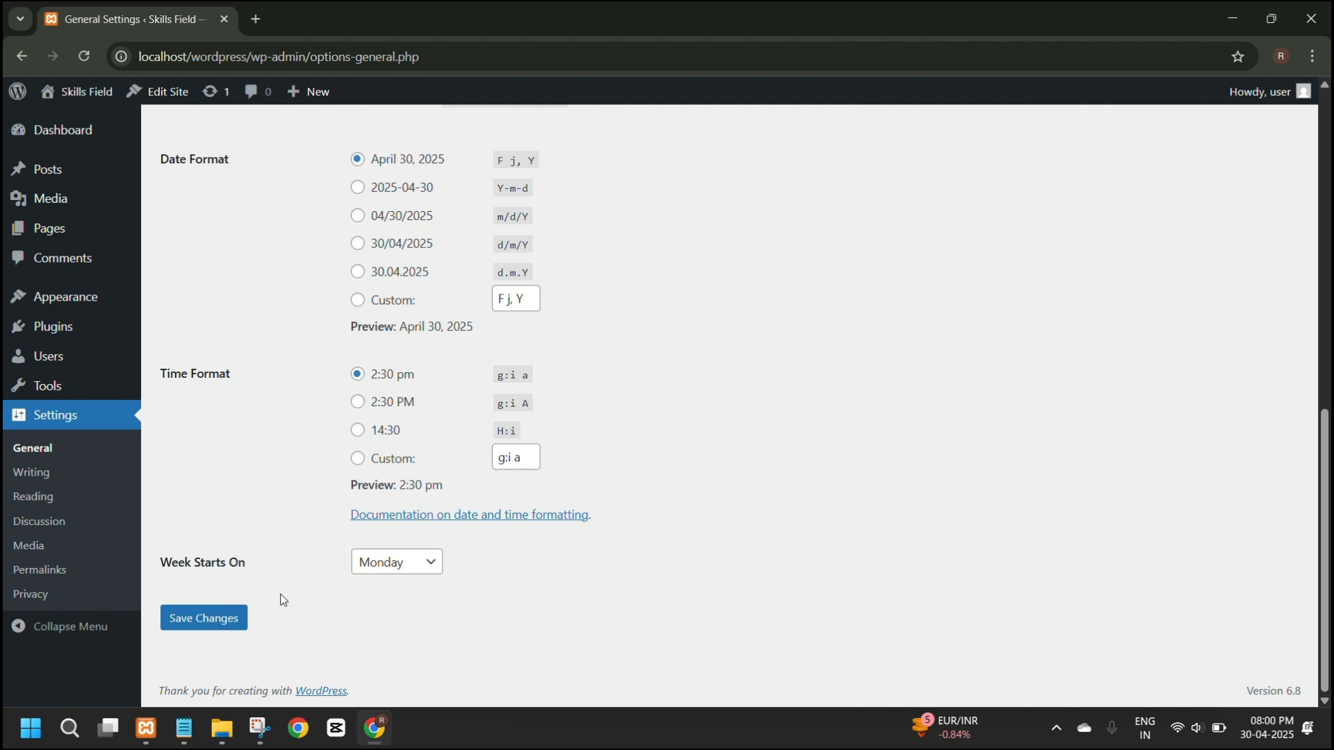
{"action": "left_click", "coordinate": [183, 617]}
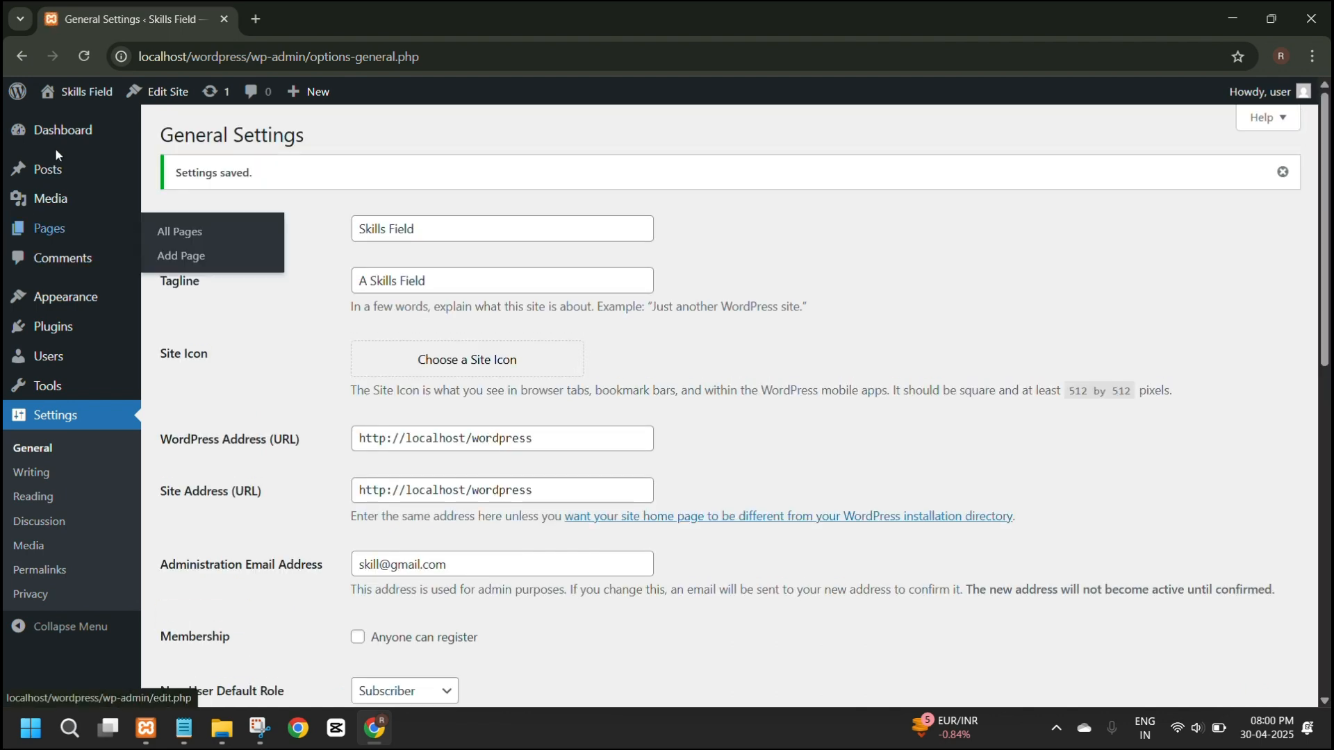
Open the list of posts and start a new post in a separate browser tab.
{"action": "left_click", "coordinate": [54, 172]}
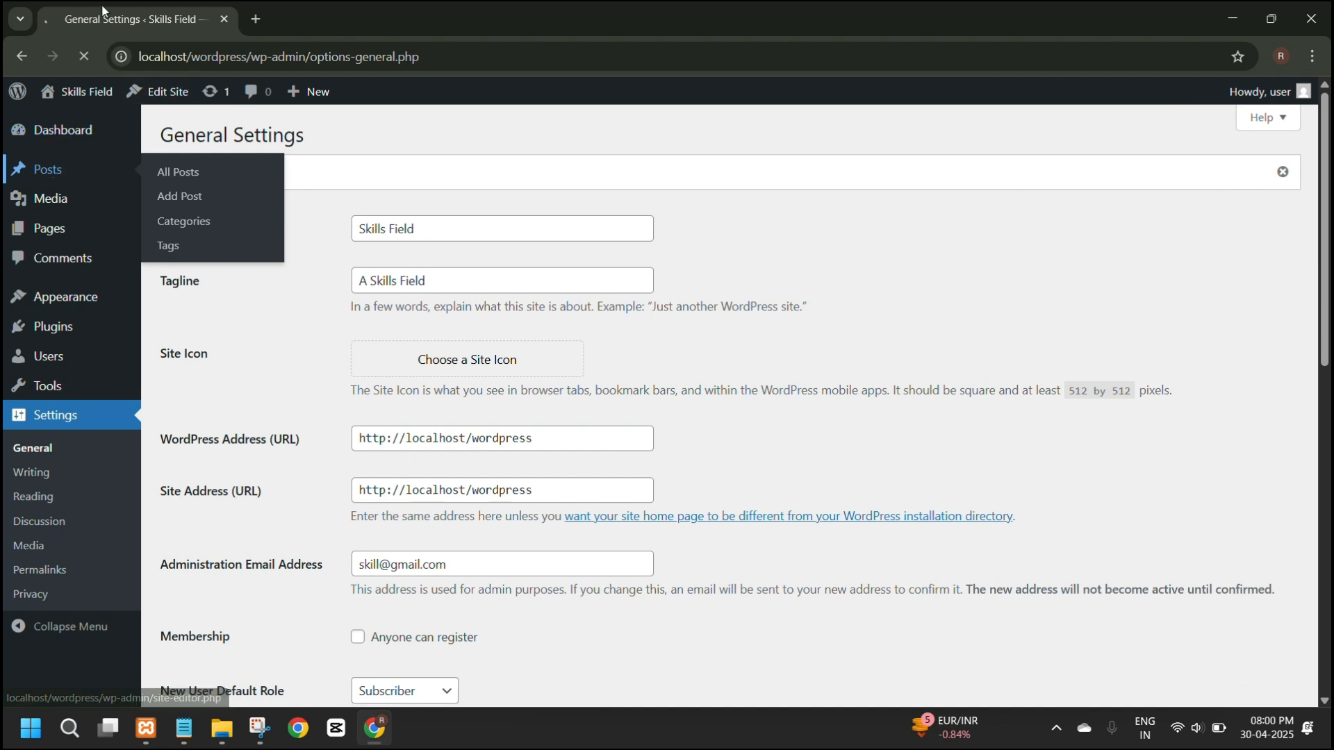
{"action": "left_click", "coordinate": [250, 142]}
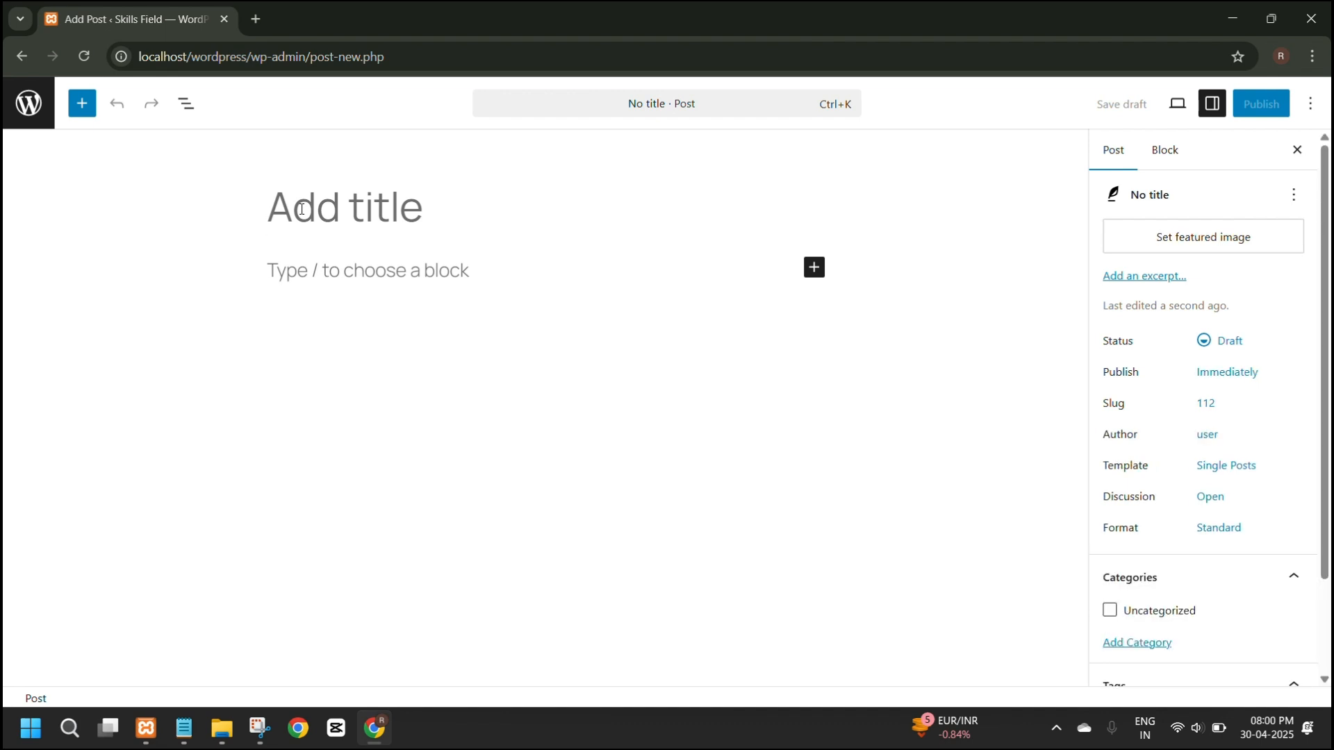
{"action": "left_click", "coordinate": [21, 56]}
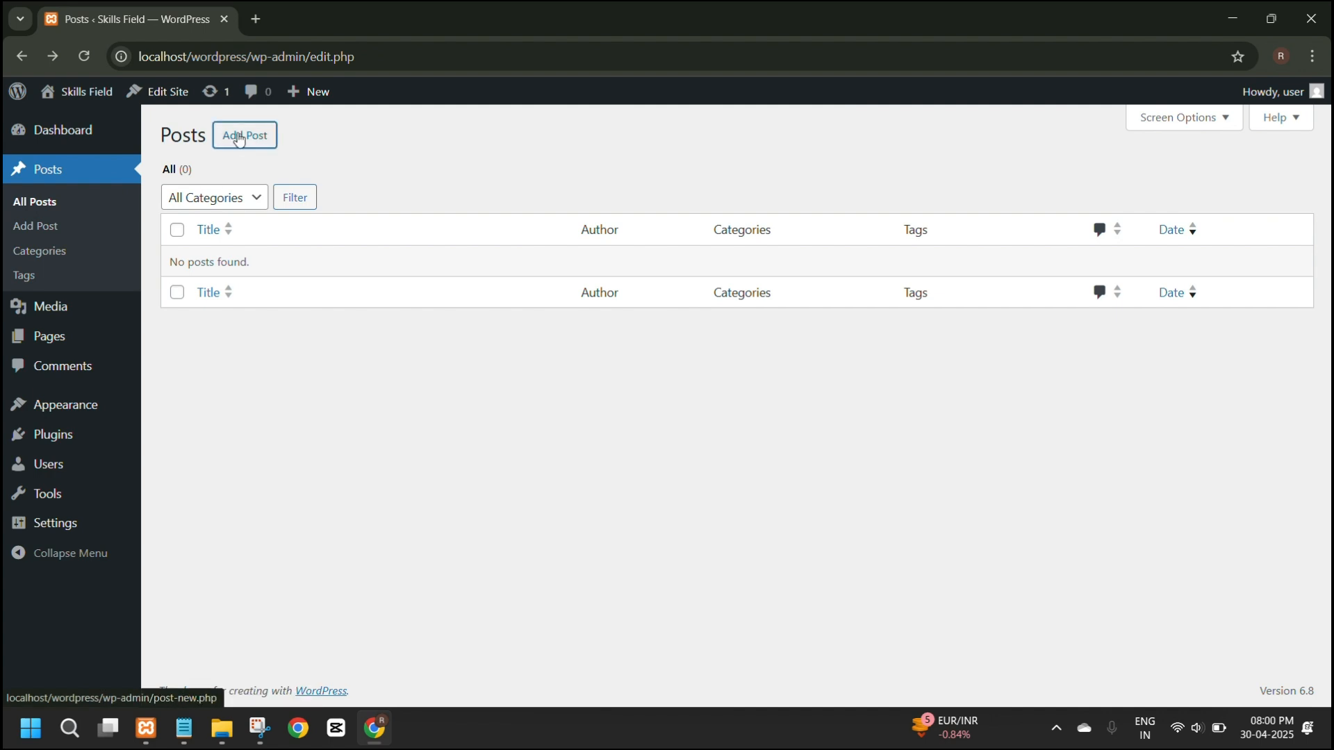
{"action": "left_click", "coordinate": [326, 22]}
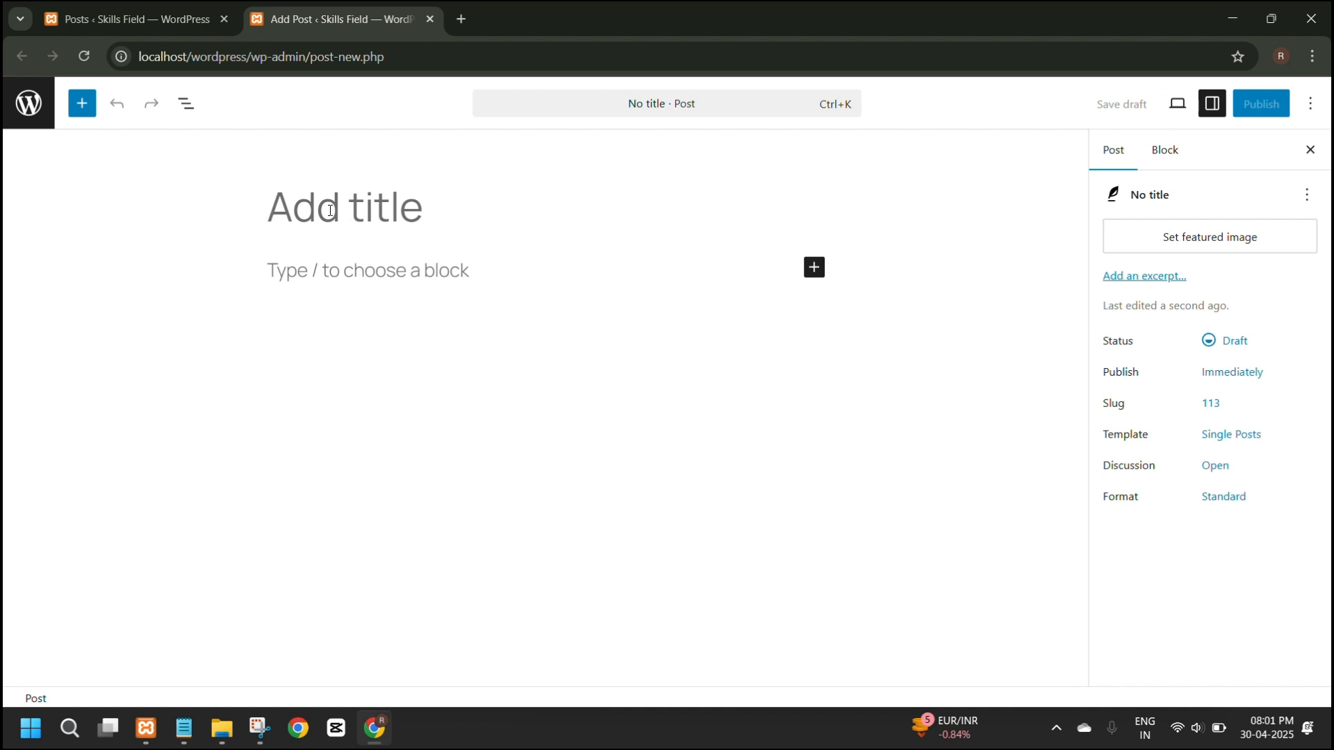
Title the new post "Learn Wordpress With Me!".
{"action": "type", "text": "Wo"}
{"action": "key", "text": "BackSpace"}
{"action": "key", "text": "BackSpace"}
{"action": "type", "text": "L"}
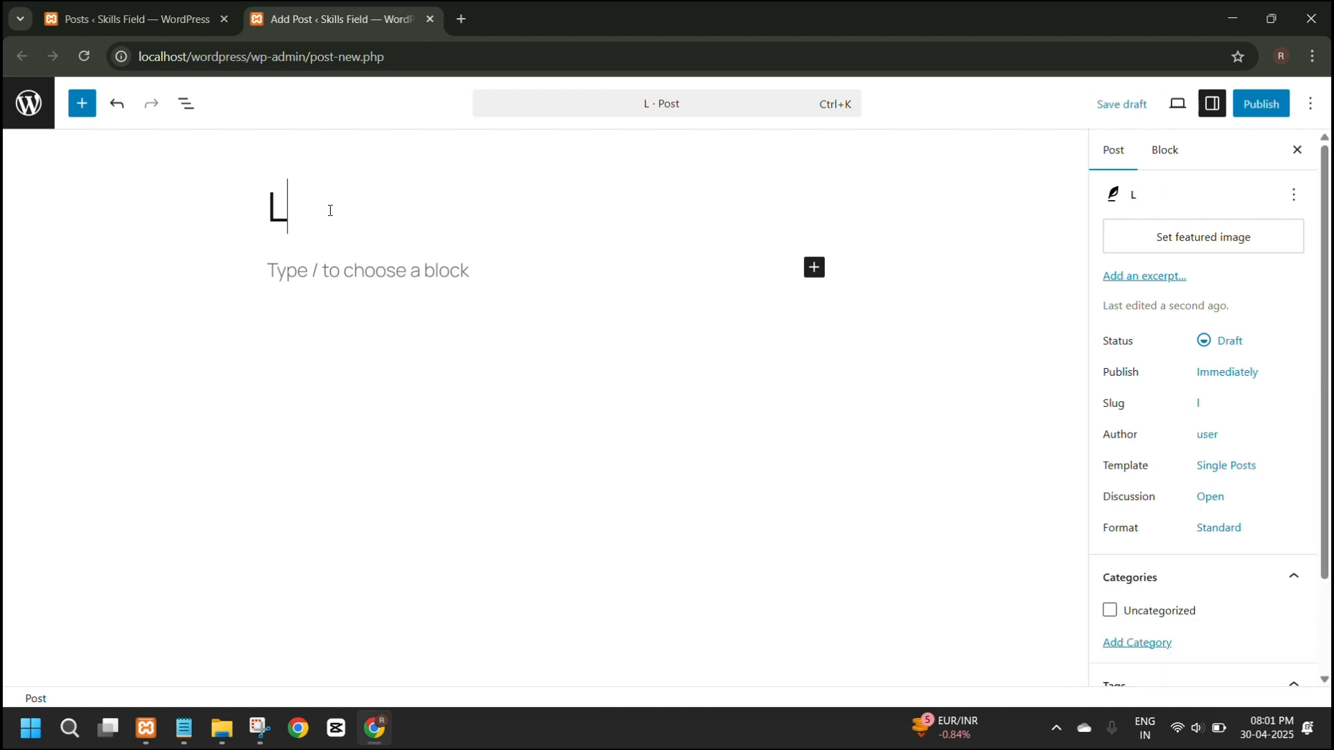
{"action": "type", "text": "earn Wo"}
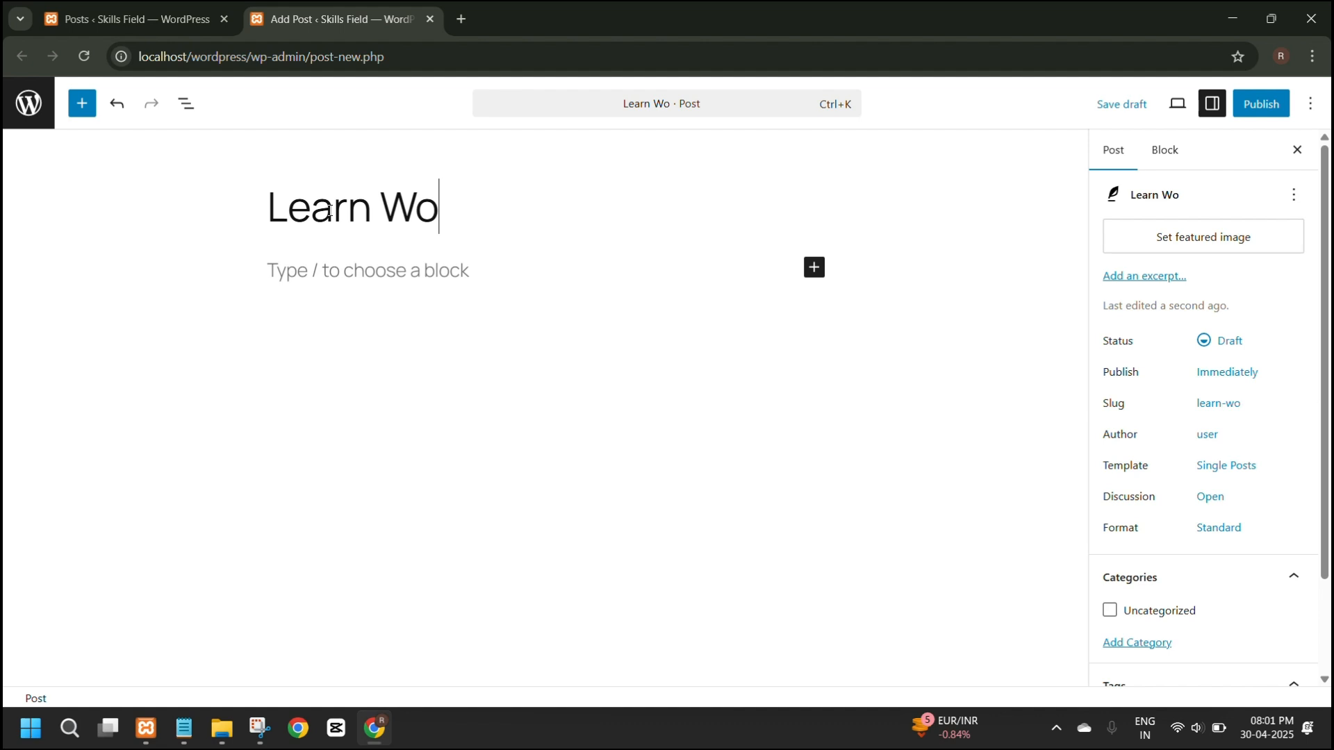
{"action": "type", "text": "rdpre"}
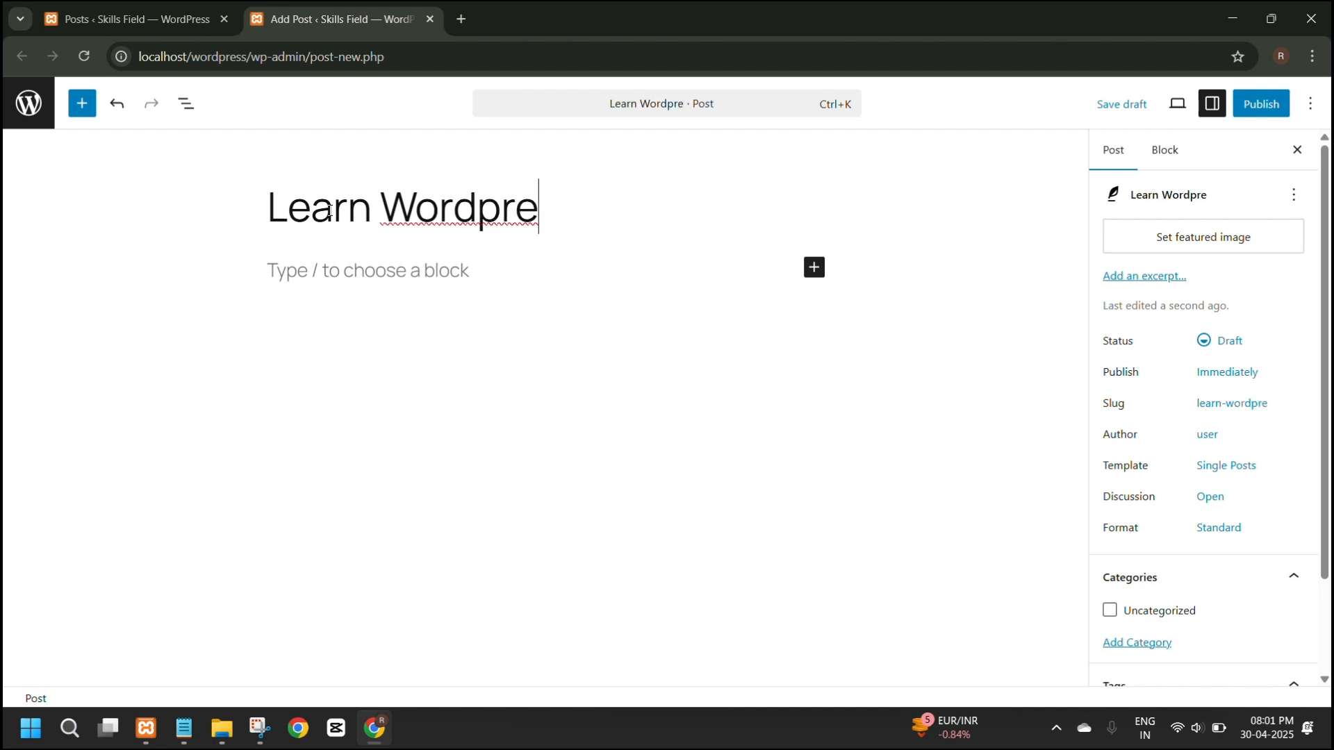
{"action": "type", "text": "ss With"}
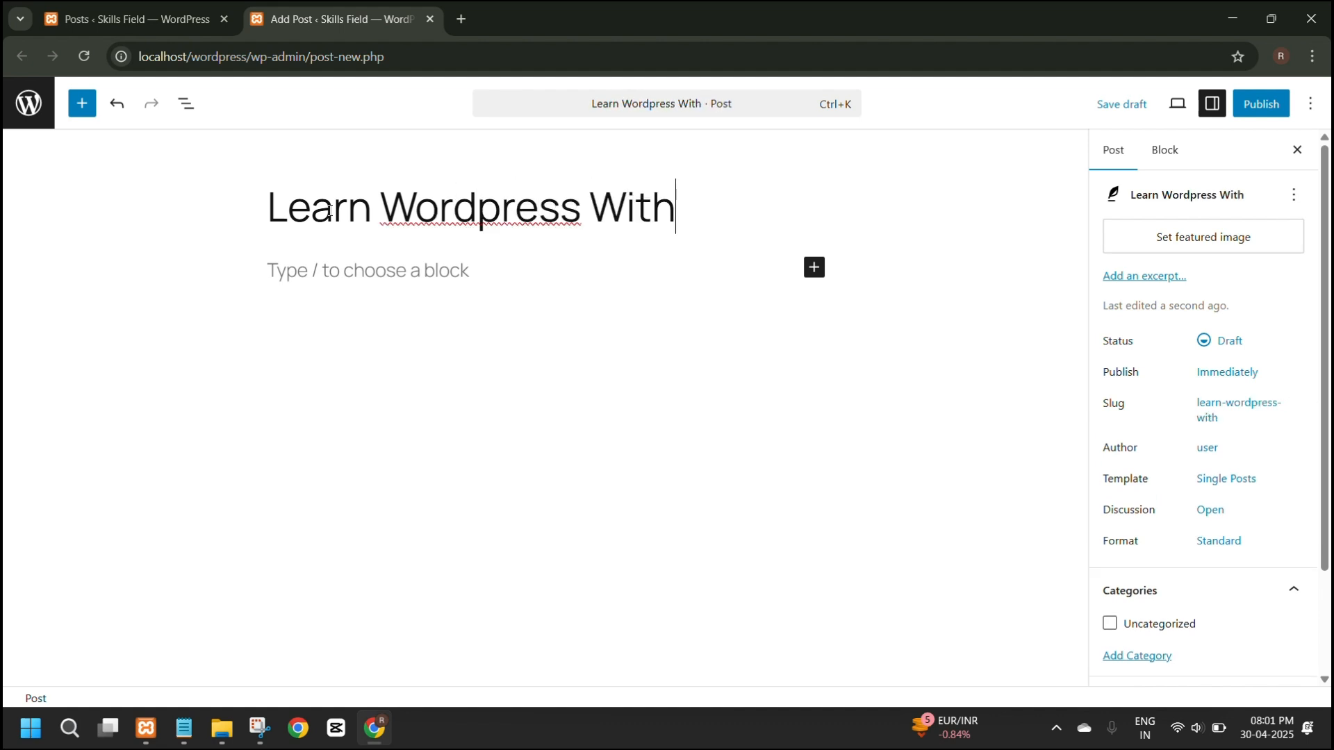
{"action": "type", "text": " Me"}
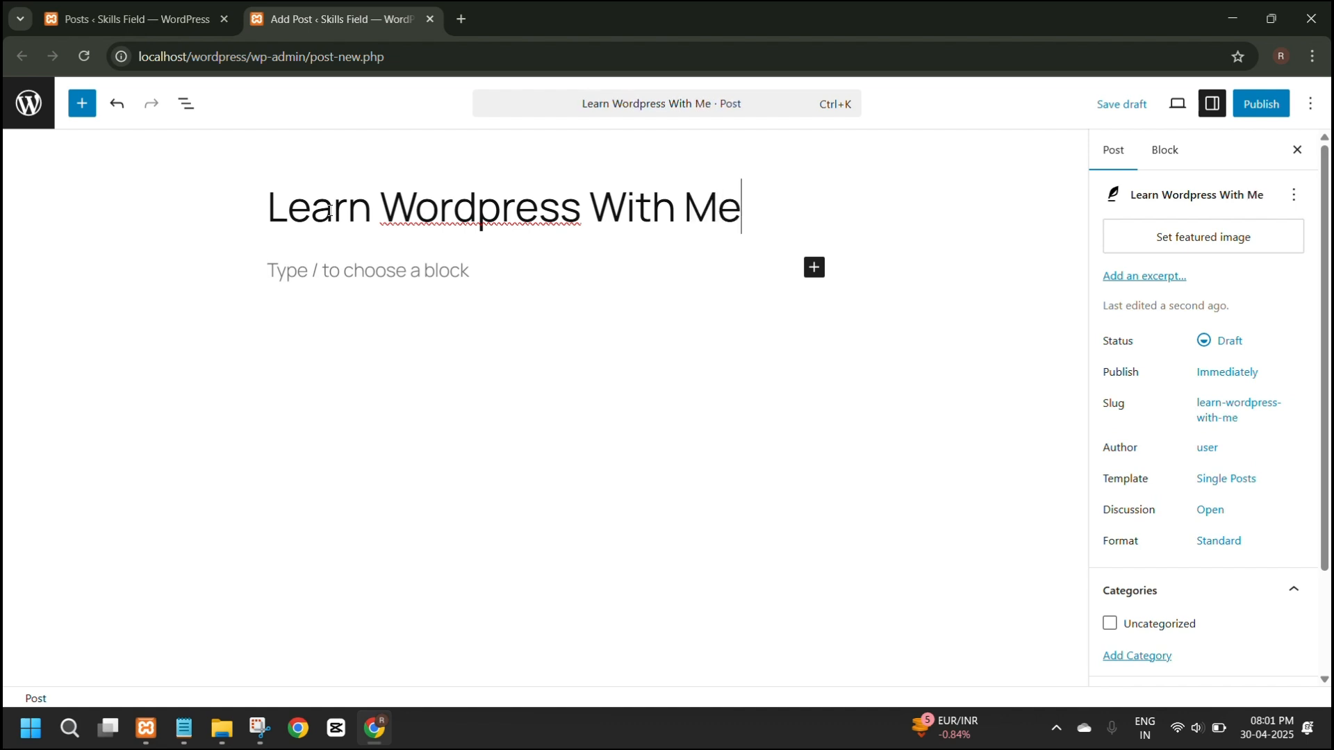
{"action": "type", "text": "!"}
Examine the empty paragraph block's style, color, typography and dimension settings.
{"action": "left_click", "coordinate": [343, 275]}
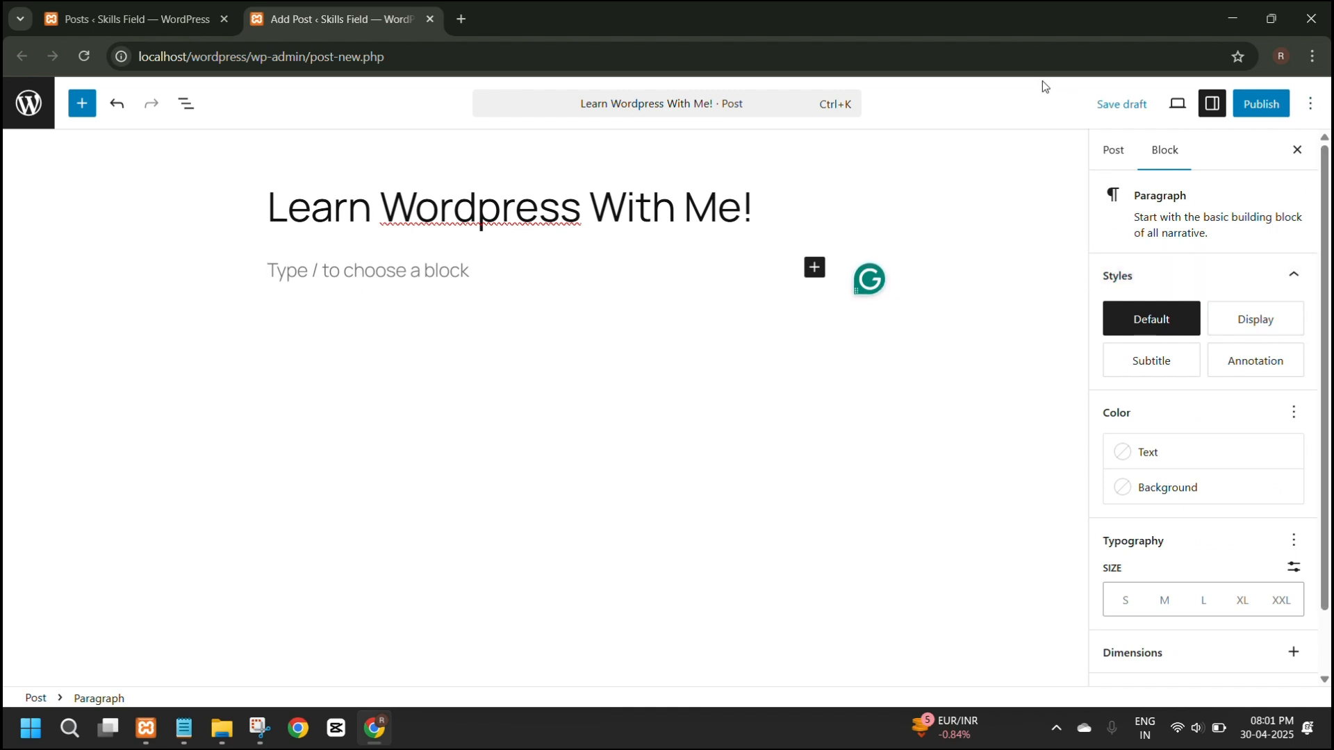
{"action": "left_click_drag", "start_coordinate": [1042, 80], "coordinate": [980, 193]}
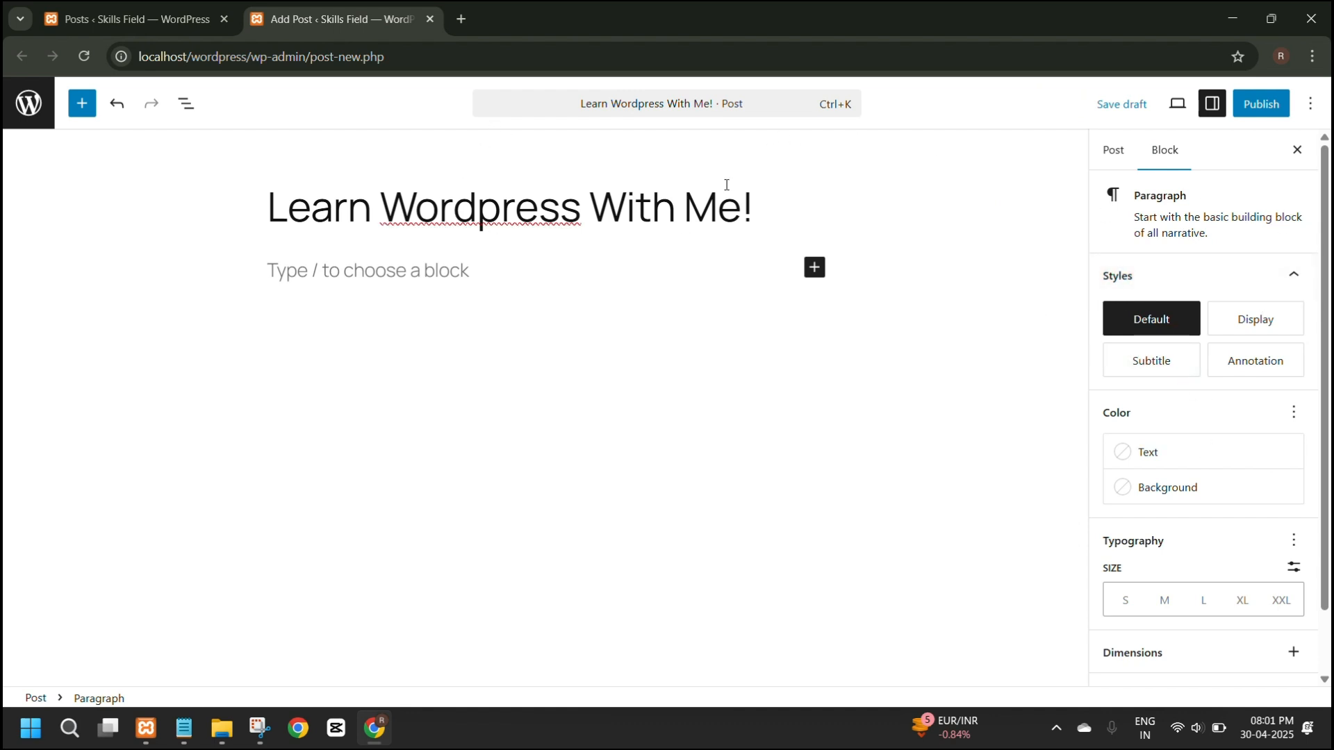
{"action": "scroll", "coordinate": [1223, 452], "scroll_direction": "down", "scroll_amount": 1}
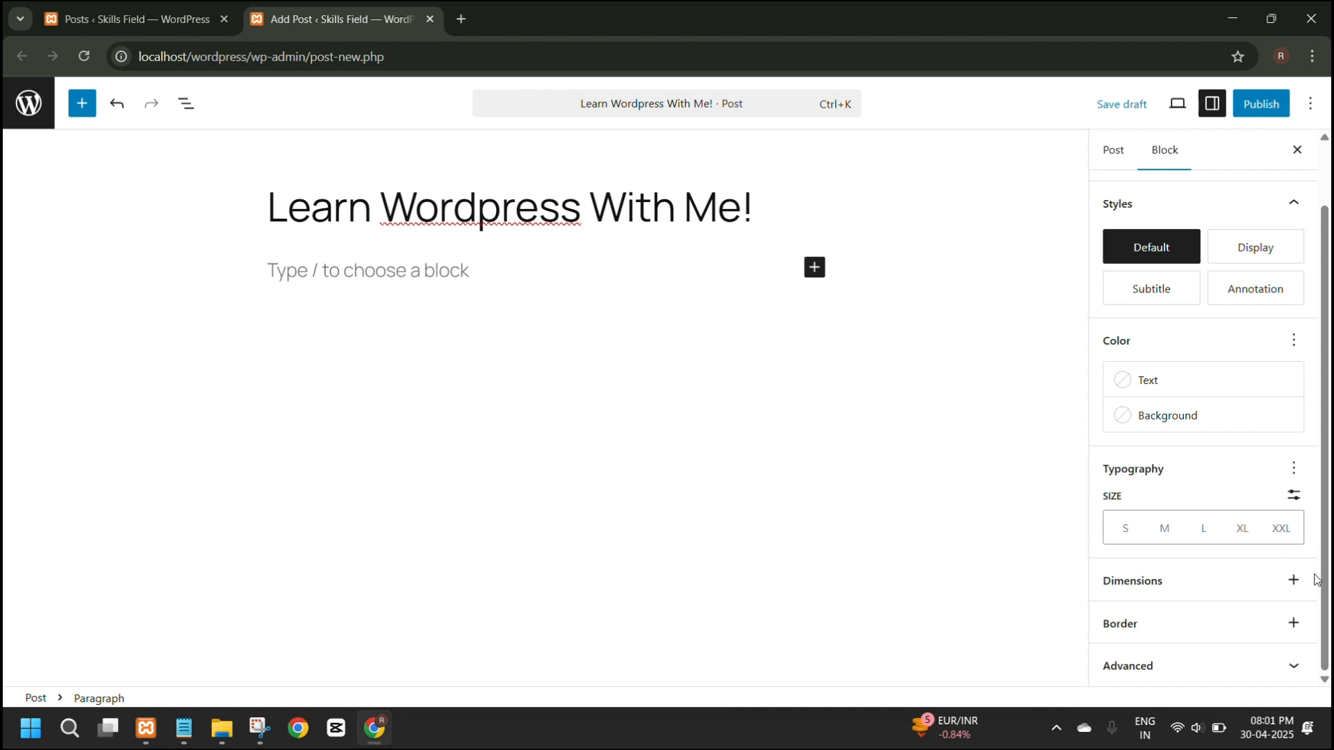
{"action": "left_click", "coordinate": [1293, 581]}
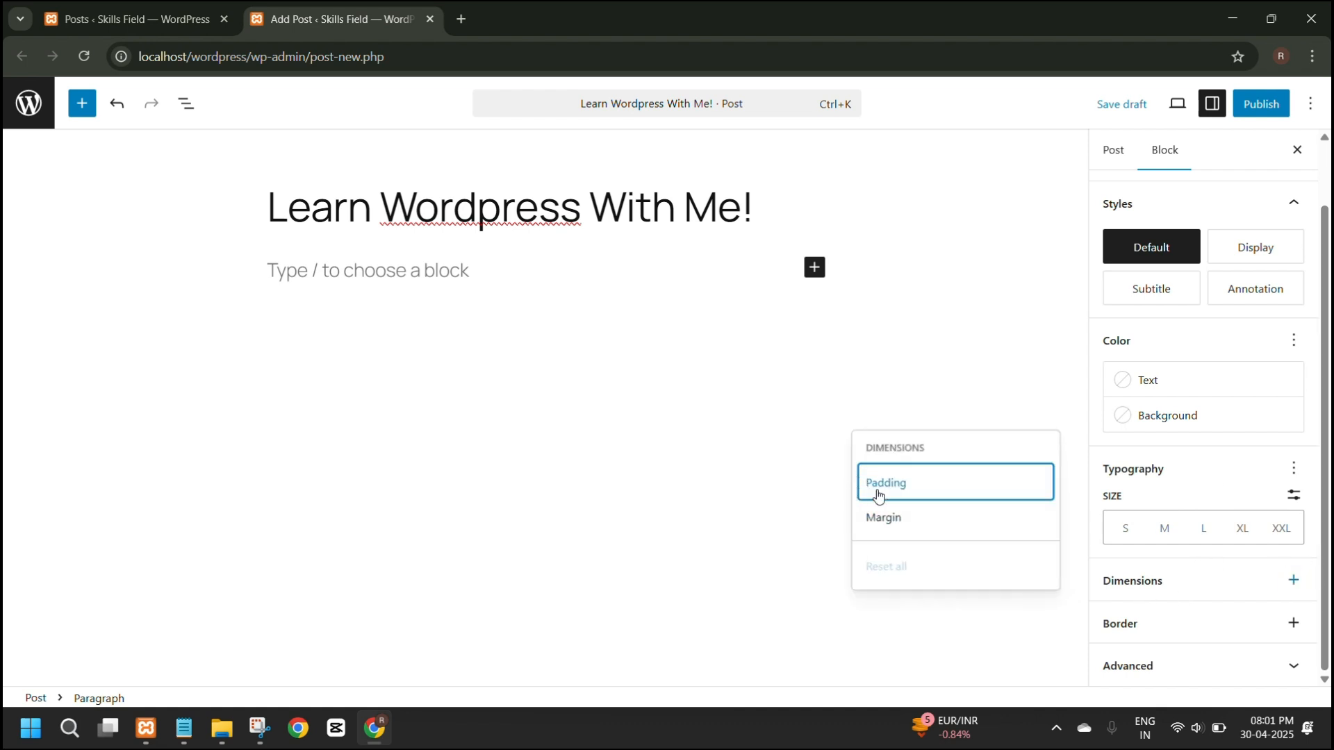
{"action": "left_click", "coordinate": [536, 362]}
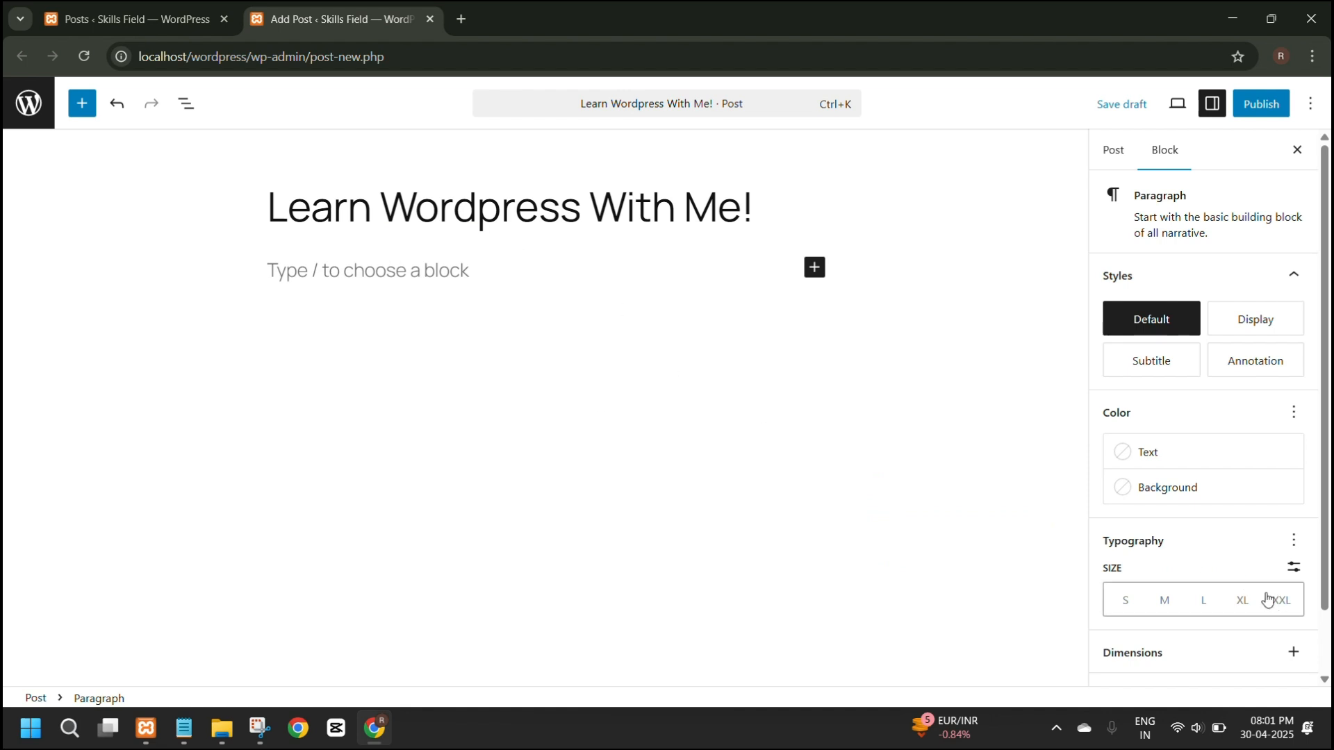
Search Google for flipkart in a new browser tab and open the Flipkart website.
{"action": "left_click", "coordinate": [461, 19]}
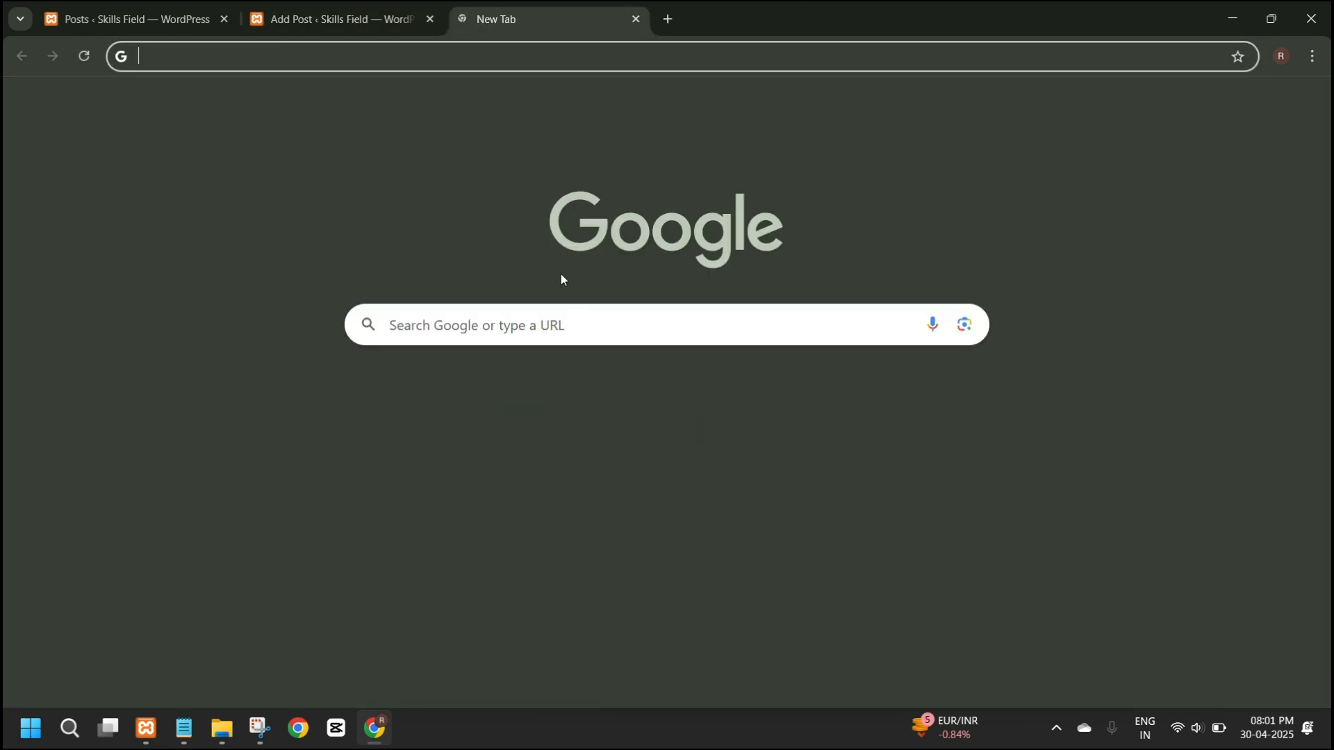
{"action": "type", "text": "fli"}
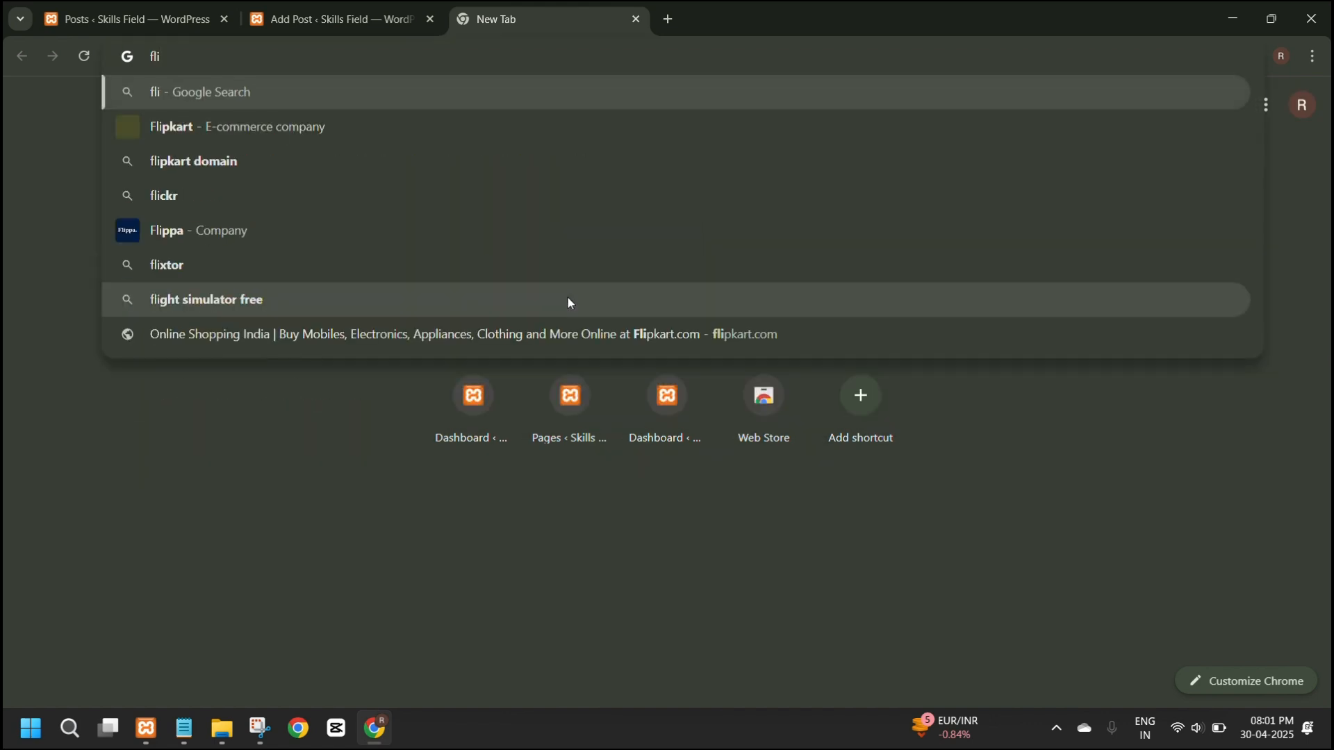
{"action": "type", "text": "p"}
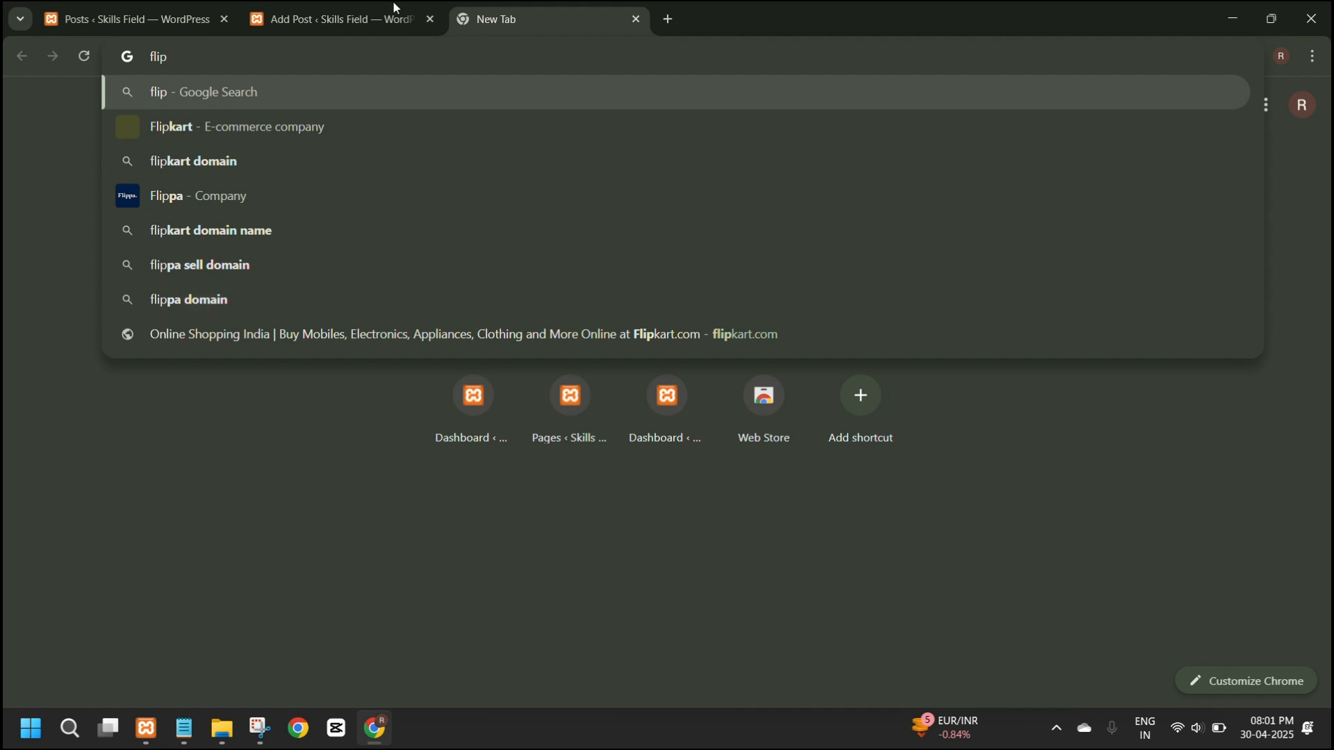
{"action": "left_click", "coordinate": [389, 128]}
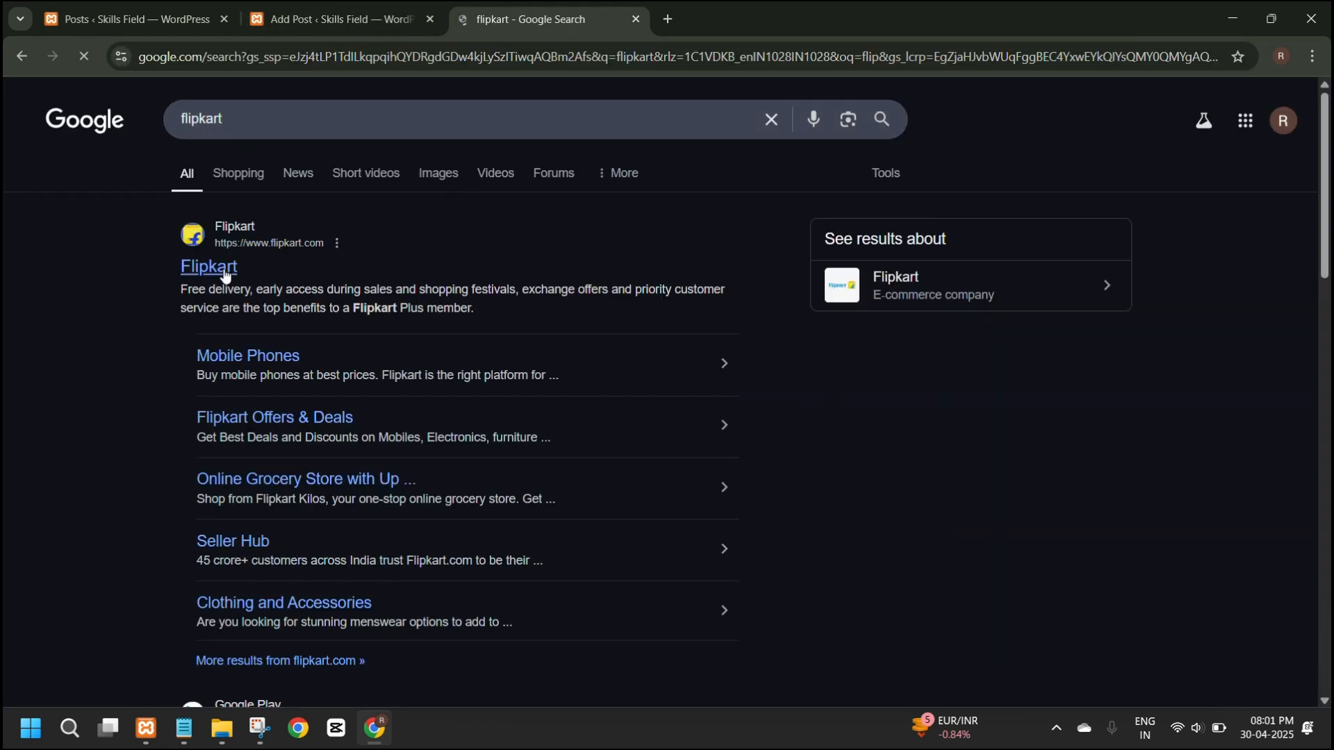
{"action": "left_click", "coordinate": [189, 270]}
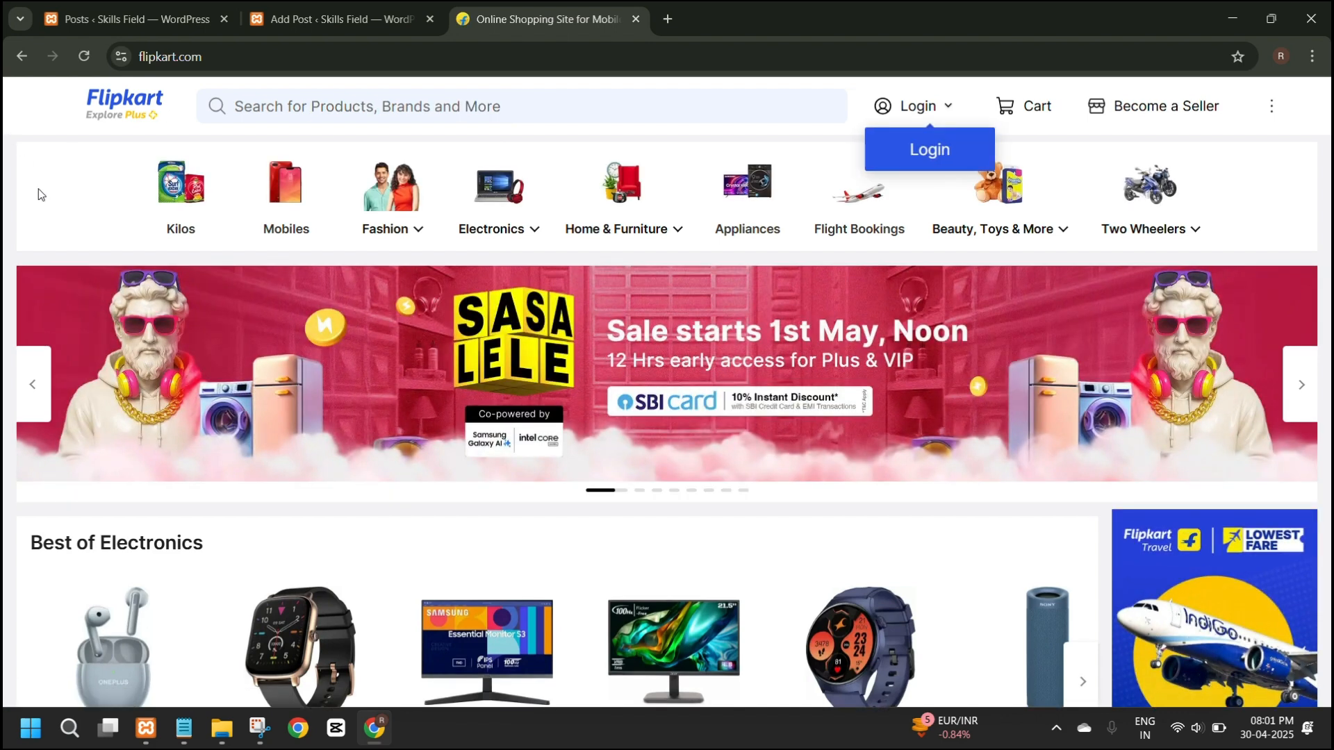
Examine the Flipkart home page's header, including the trending suggestions of its product search, and the category row.
{"action": "scroll", "coordinate": [42, 194], "scroll_direction": "down", "scroll_amount": 3}
{"action": "scroll", "coordinate": [42, 194], "scroll_direction": "up", "scroll_amount": 3}
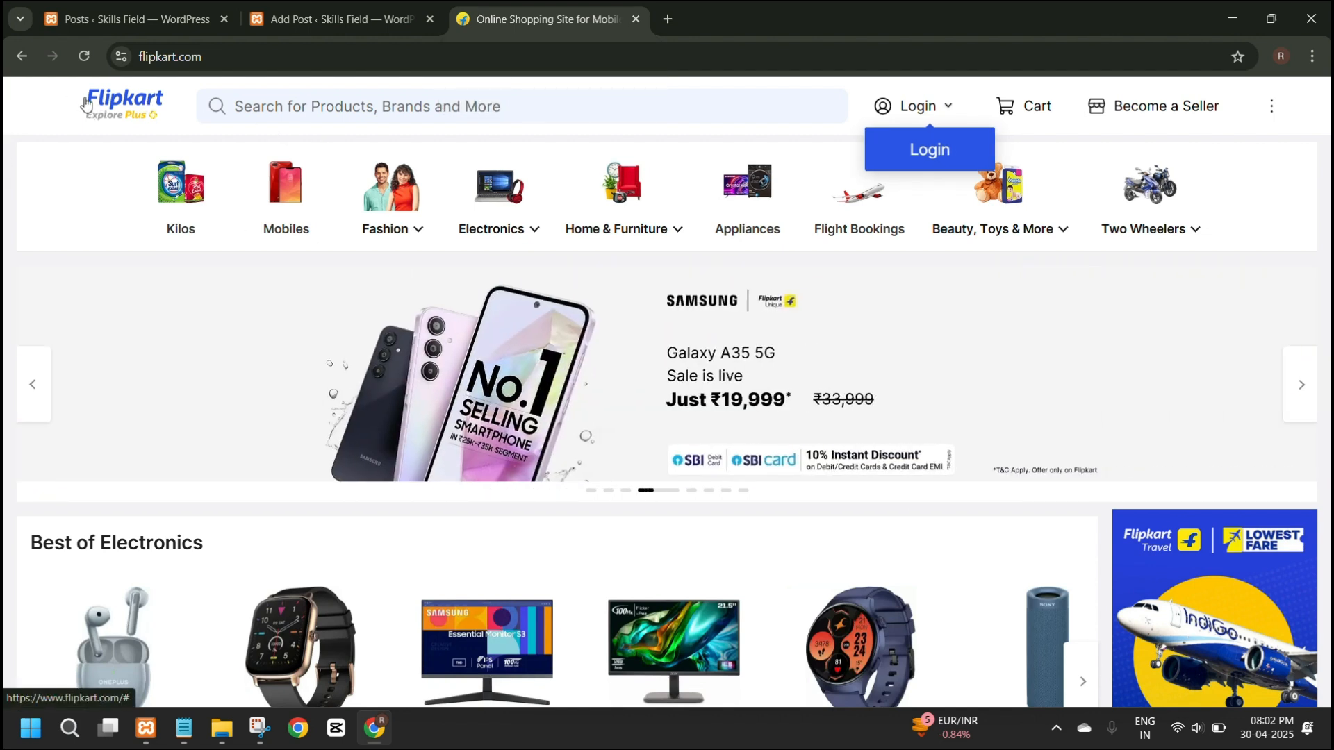
{"action": "left_click", "coordinate": [533, 114]}
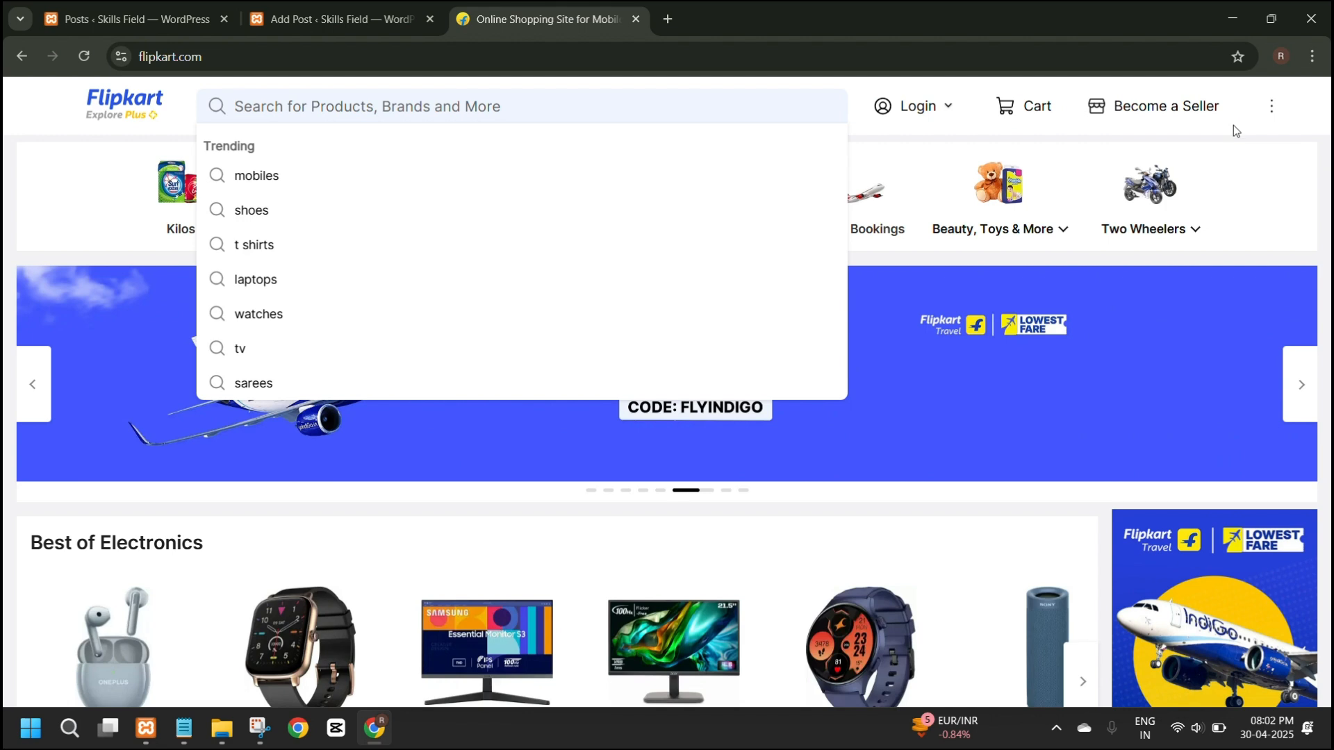
{"action": "left_click", "coordinate": [1233, 126]}
{"action": "scroll", "coordinate": [796, 149], "scroll_direction": "down", "scroll_amount": 5}
{"action": "scroll", "coordinate": [799, 176], "scroll_direction": "up", "scroll_amount": 5}
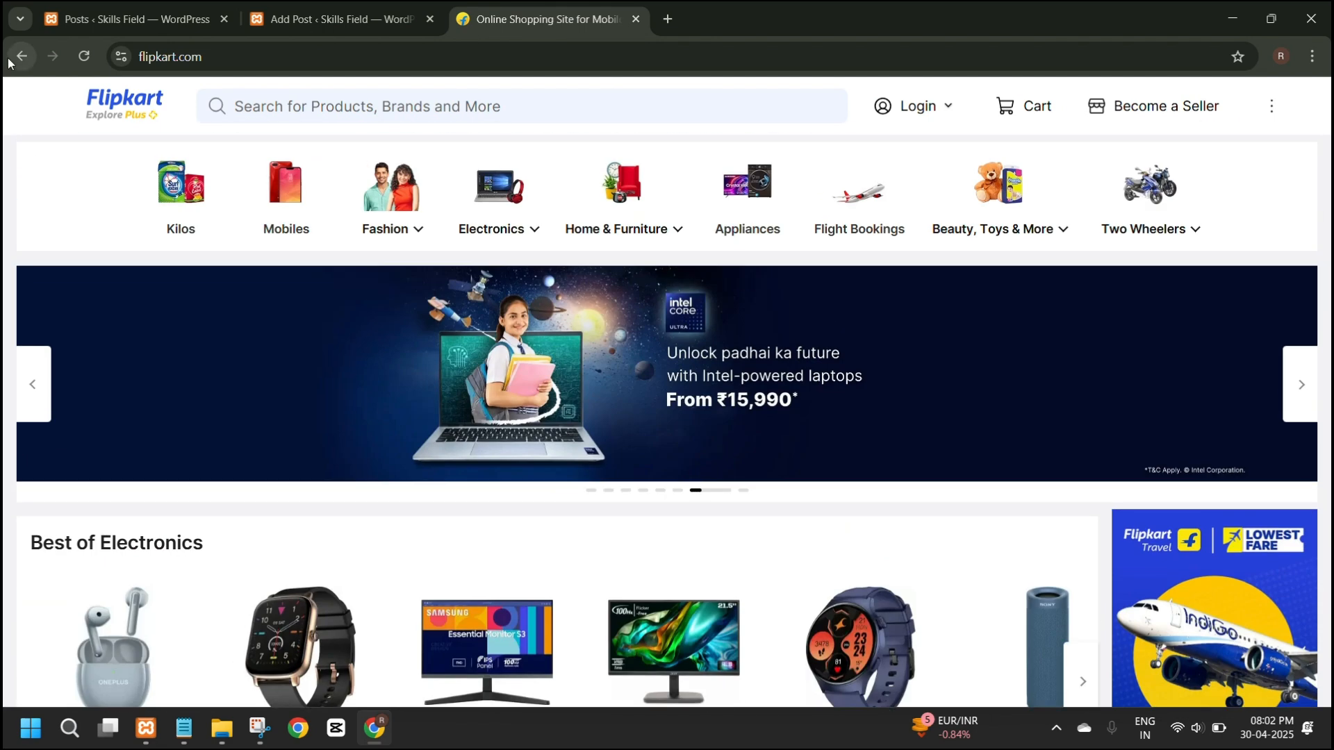
{"action": "scroll", "coordinate": [500, 208], "scroll_direction": "down", "scroll_amount": 1}
{"action": "scroll", "coordinate": [408, 253], "scroll_direction": "up", "scroll_amount": 1}
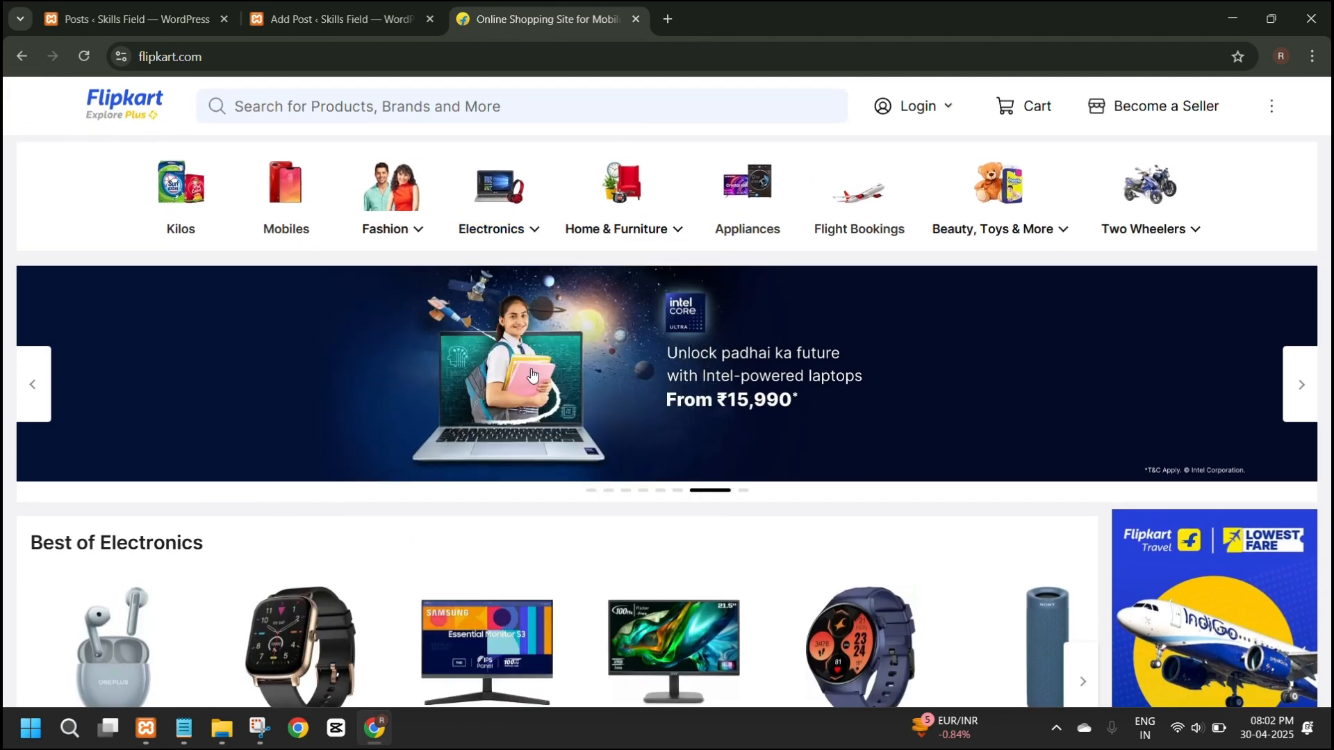
Examine the promotional banner and the product sections below it on the Flipkart home page.
{"action": "scroll", "coordinate": [841, 389], "scroll_direction": "down", "scroll_amount": 2}
{"action": "scroll", "coordinate": [826, 435], "scroll_direction": "down", "scroll_amount": 1}
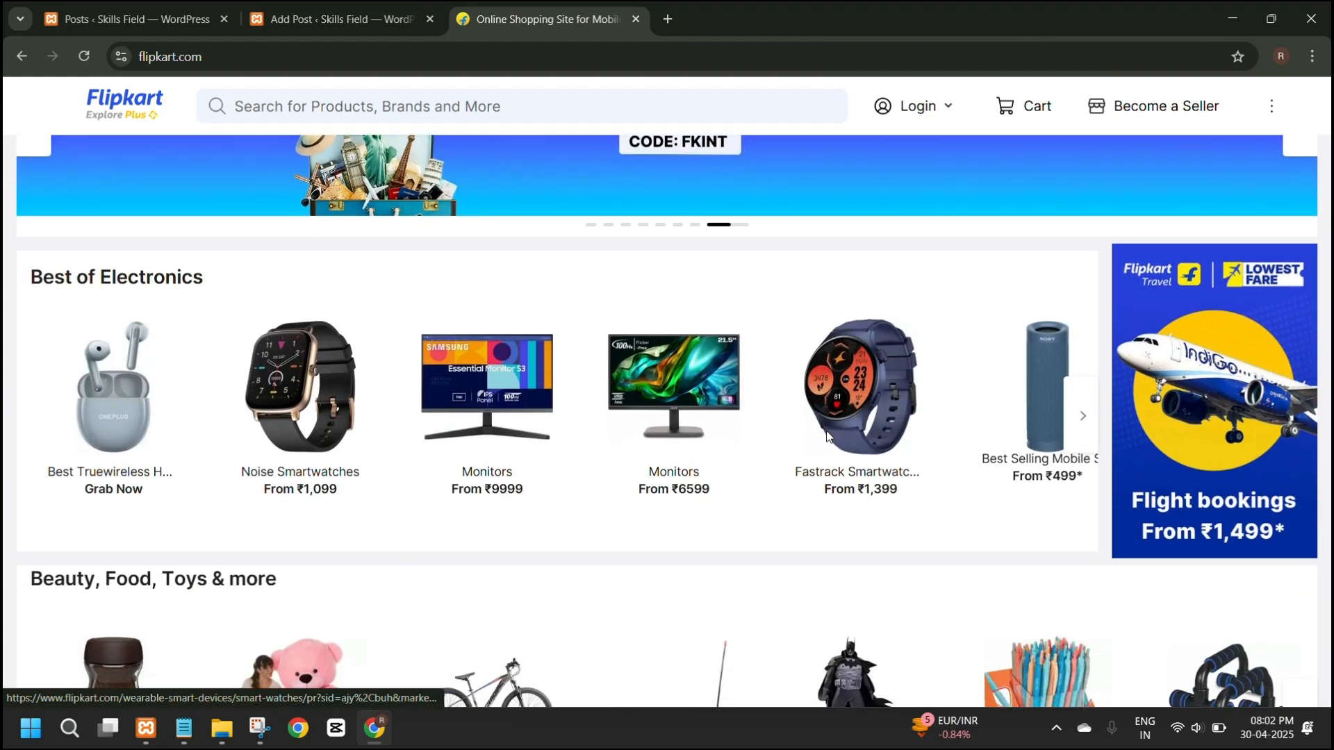
{"action": "scroll", "coordinate": [827, 436], "scroll_direction": "down", "scroll_amount": 5}
{"action": "scroll", "coordinate": [715, 438], "scroll_direction": "up", "scroll_amount": 7}
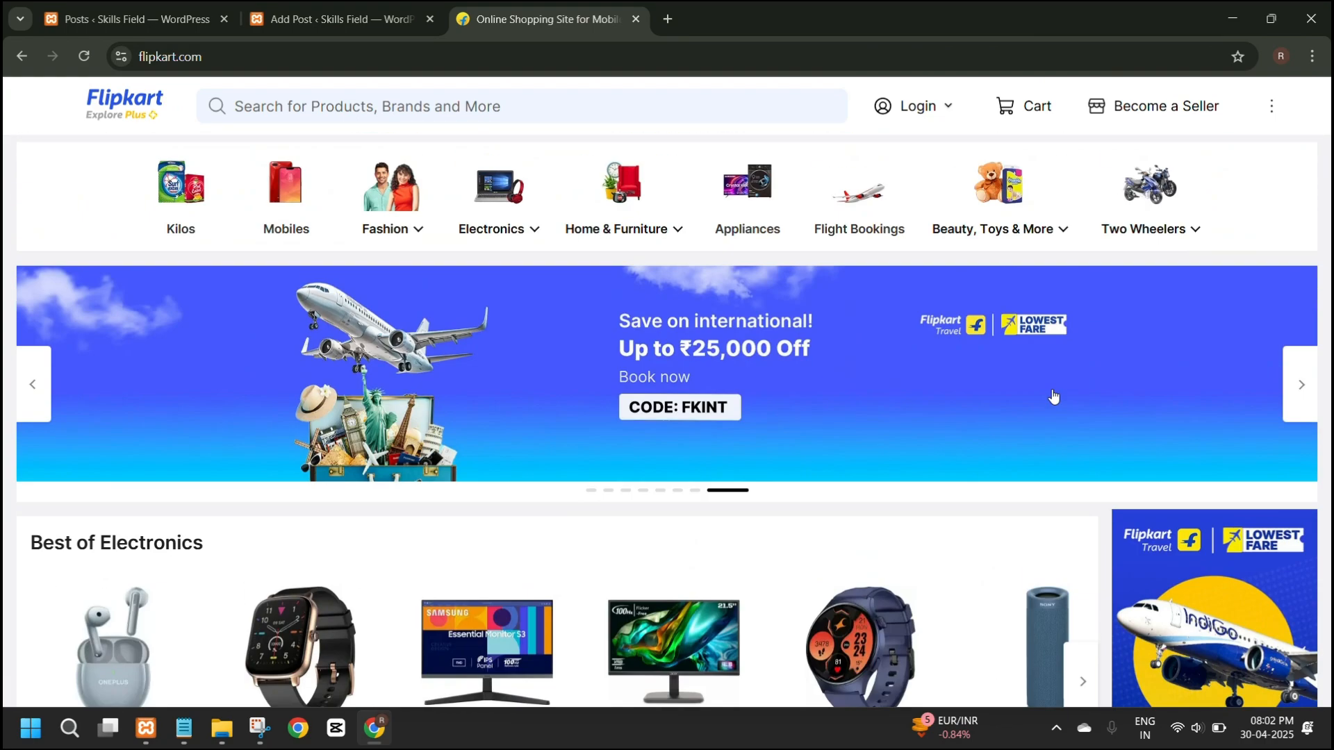
{"action": "scroll", "coordinate": [484, 370], "scroll_direction": "down", "scroll_amount": 8}
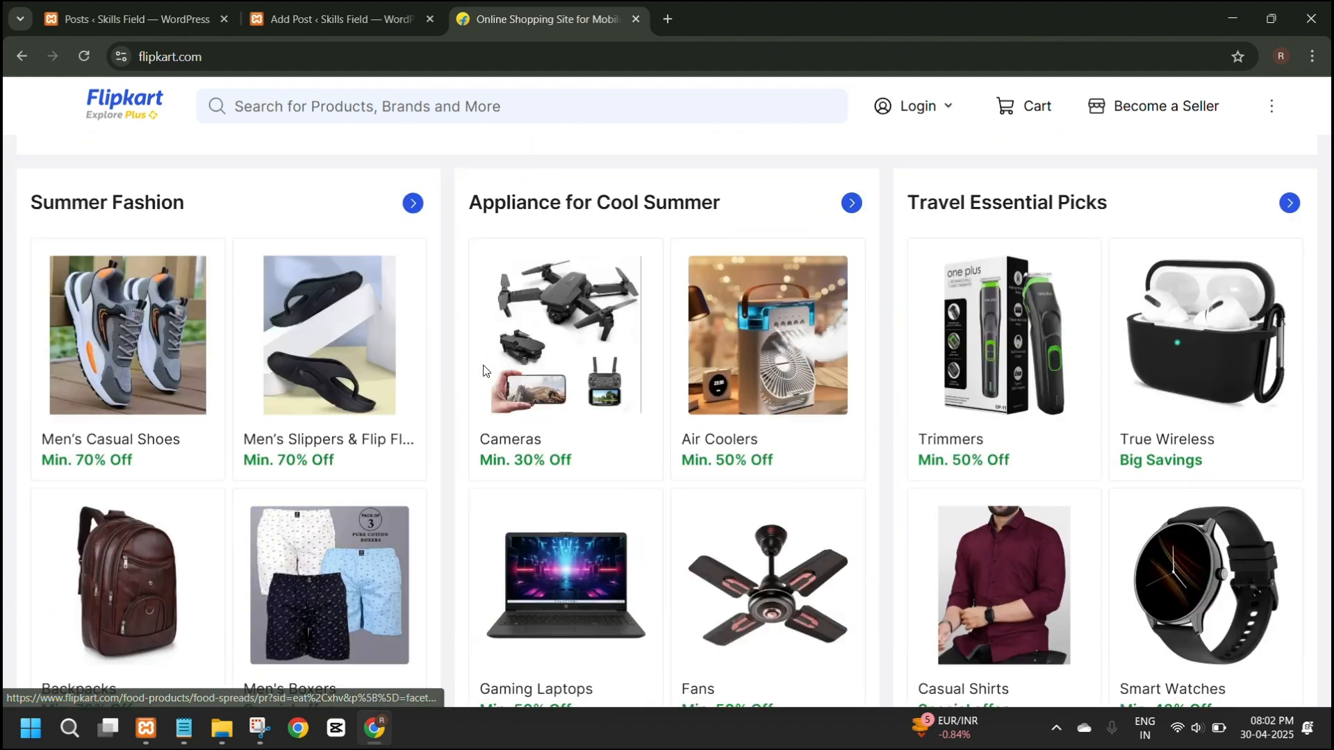
{"action": "scroll", "coordinate": [484, 370], "scroll_direction": "up", "scroll_amount": 8}
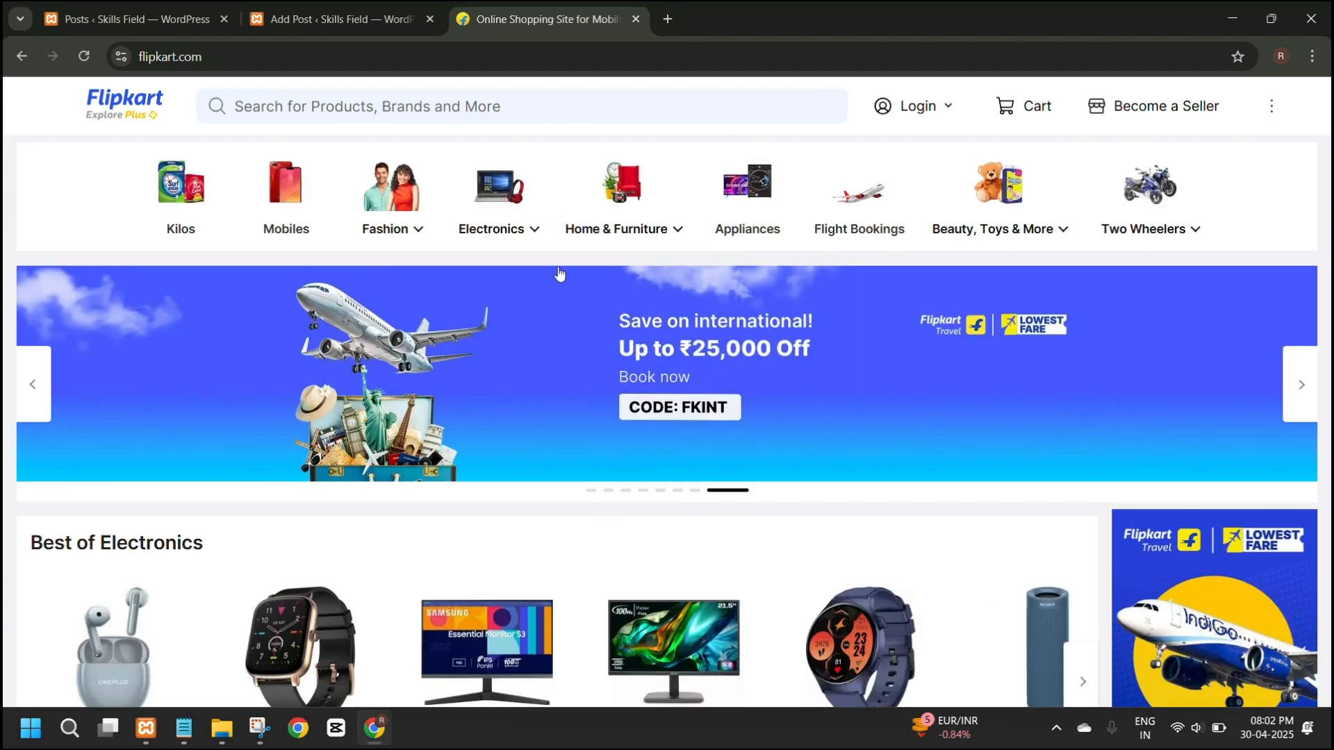
Review the rest of the Flipkart home page down to its descriptive text and footer, and return to the page start.
{"action": "scroll", "coordinate": [500, 416], "scroll_direction": "down", "scroll_amount": 10}
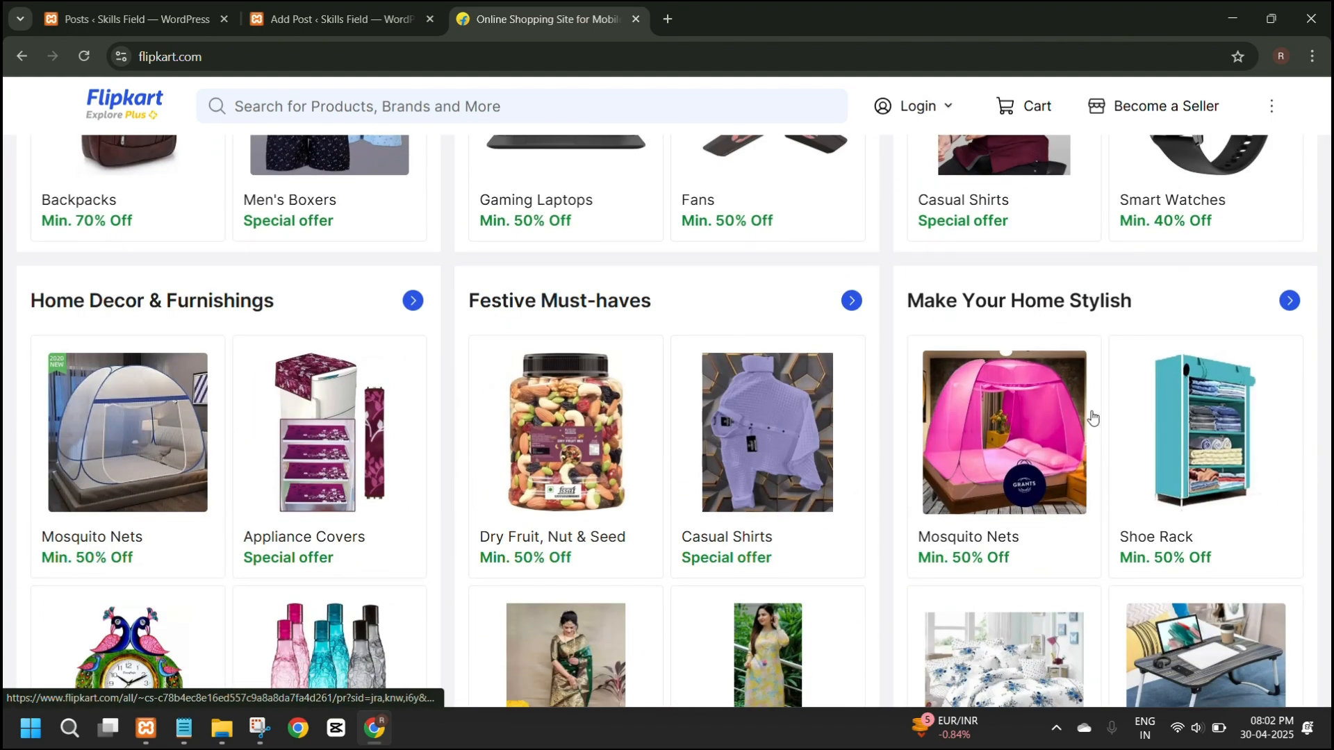
{"action": "scroll", "coordinate": [769, 586], "scroll_direction": "down", "scroll_amount": 20}
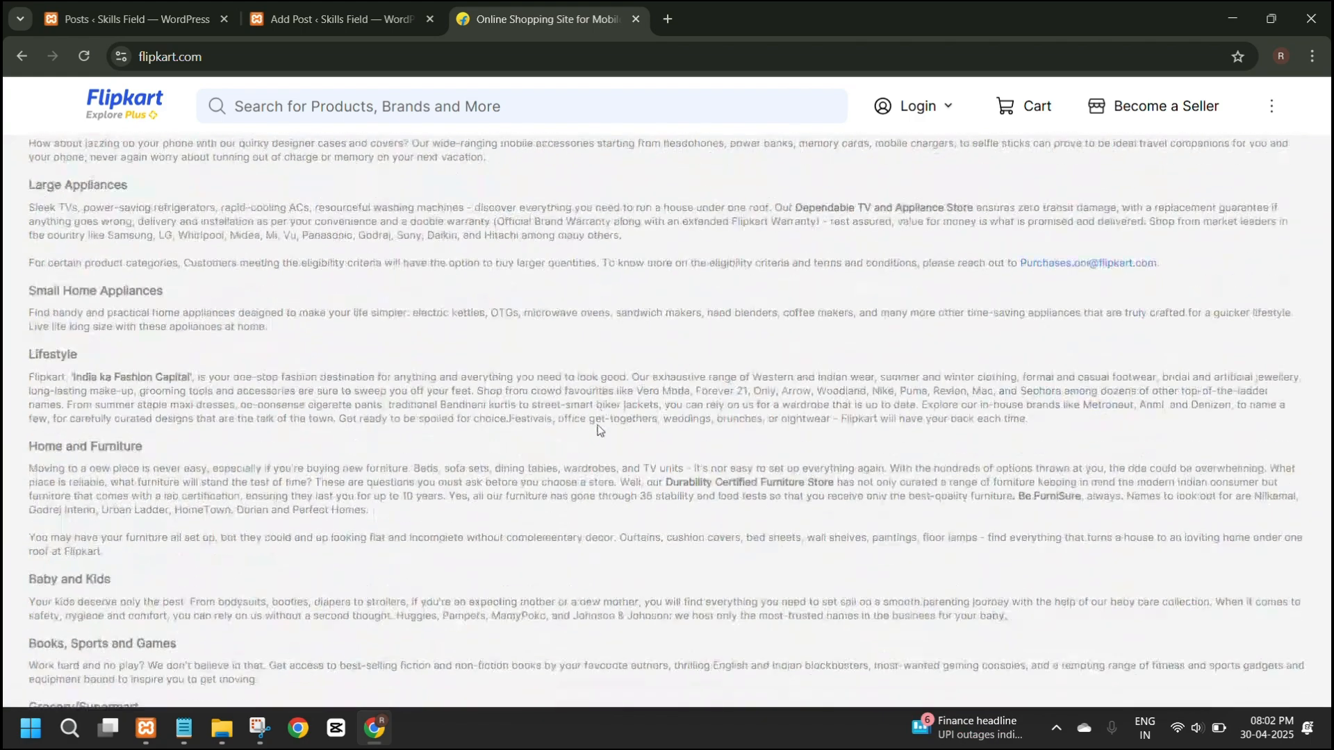
{"action": "scroll", "coordinate": [597, 430], "scroll_direction": "down", "scroll_amount": 5}
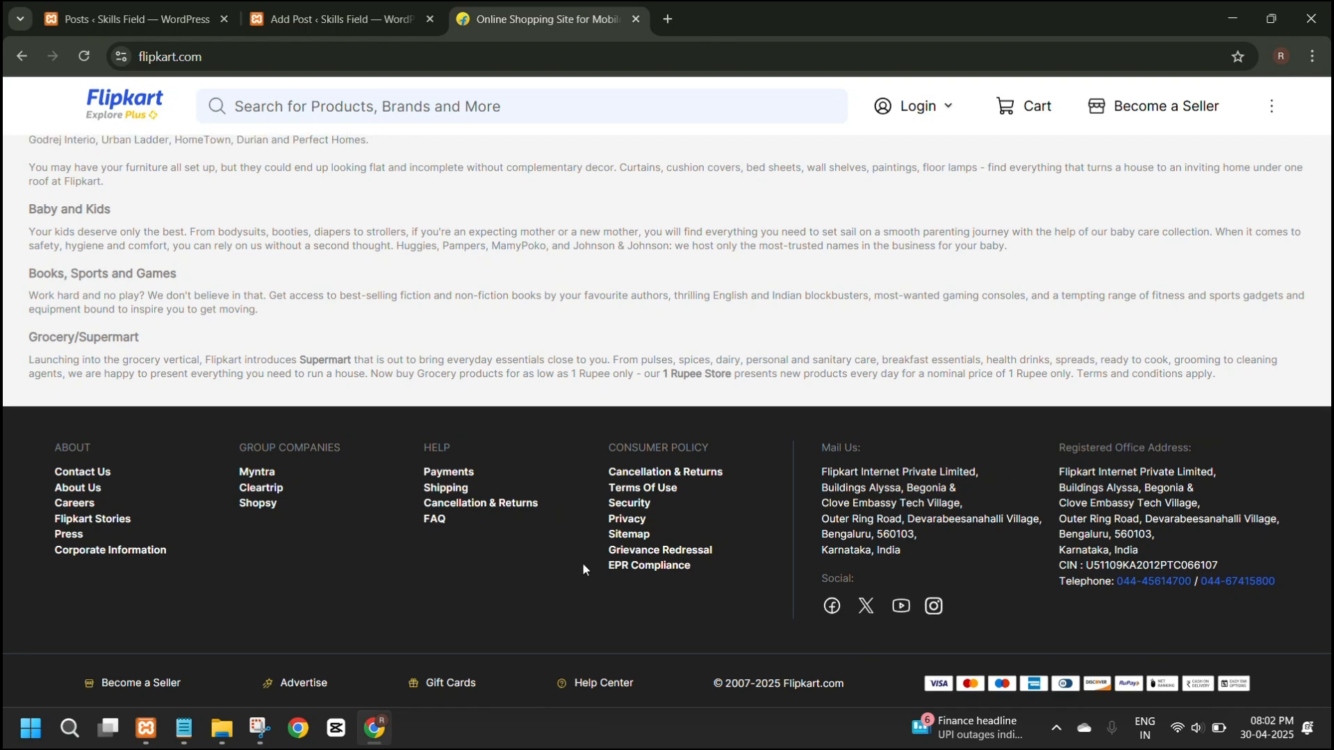
{"action": "scroll", "coordinate": [584, 569], "scroll_direction": "up", "scroll_amount": 6}
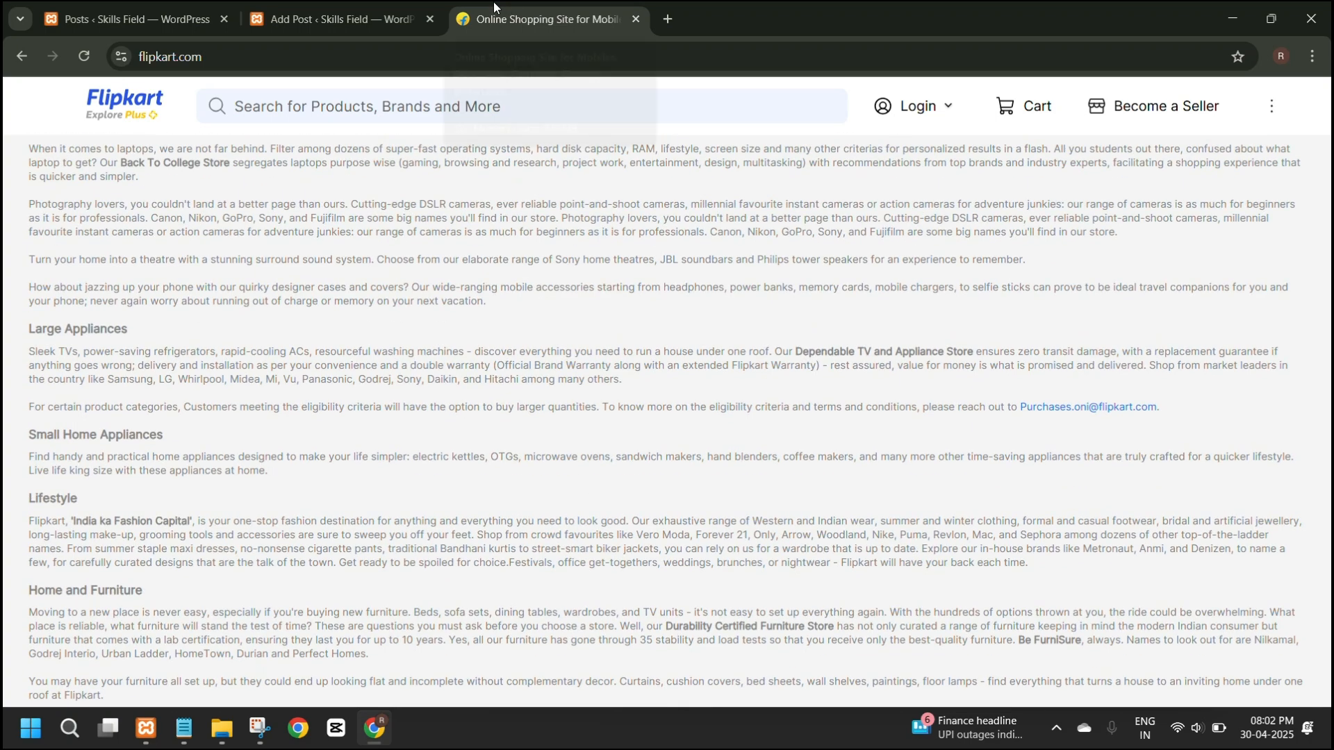
{"action": "scroll", "coordinate": [541, 290], "scroll_direction": "up", "scroll_amount": 12}
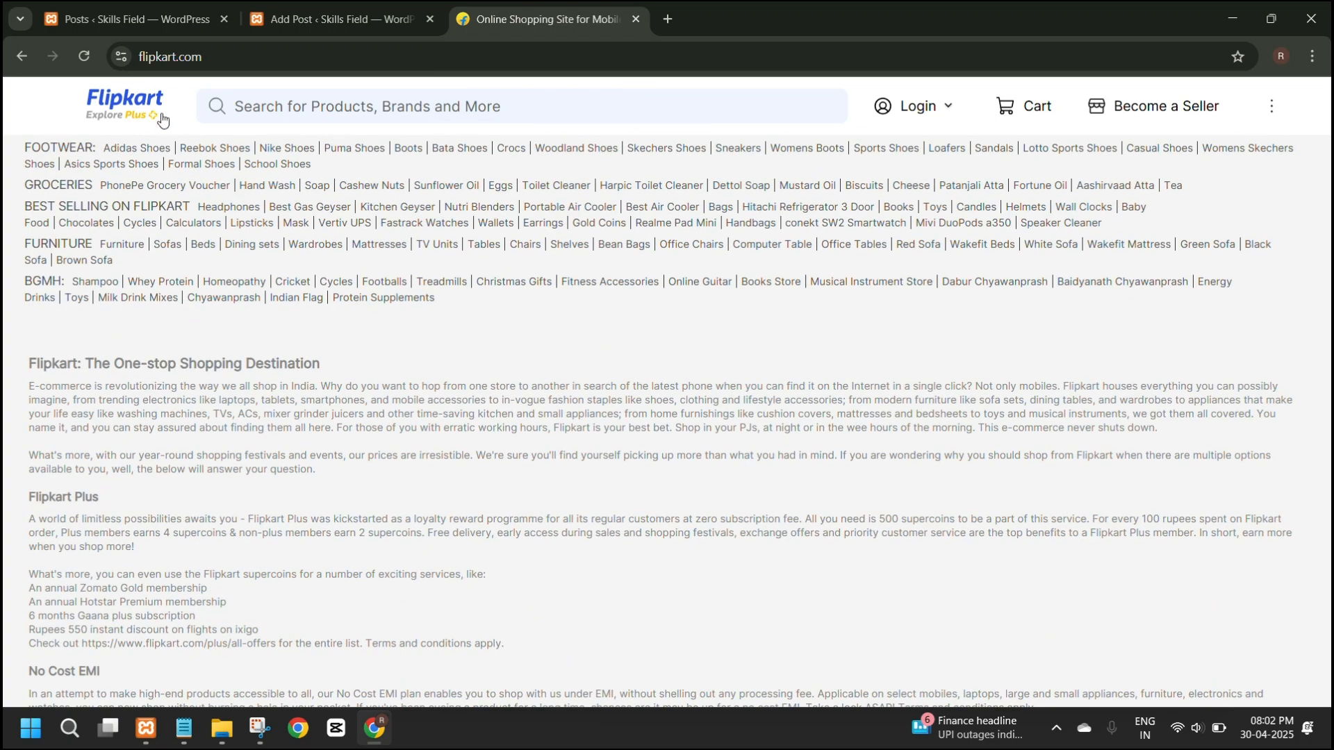
{"action": "scroll", "coordinate": [308, 314], "scroll_direction": "down", "scroll_amount": 15}
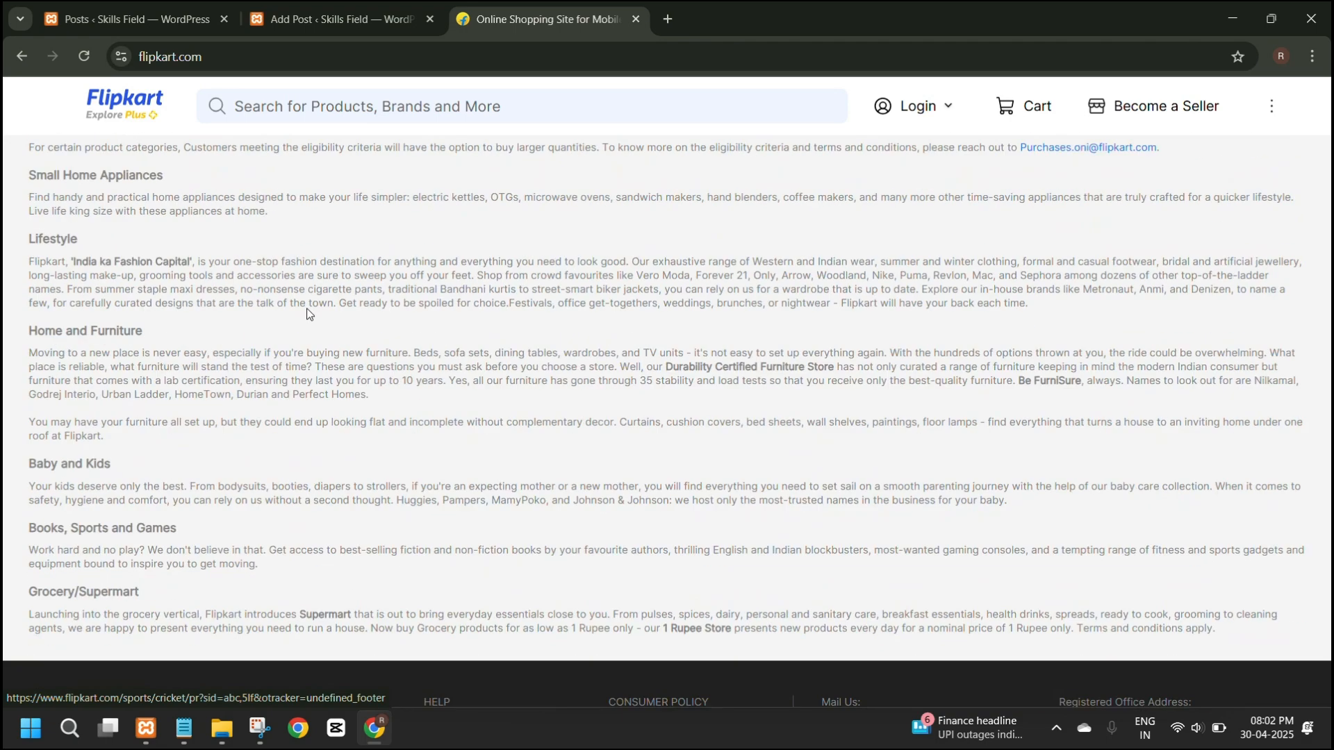
{"action": "scroll", "coordinate": [308, 314], "scroll_direction": "down", "scroll_amount": 4}
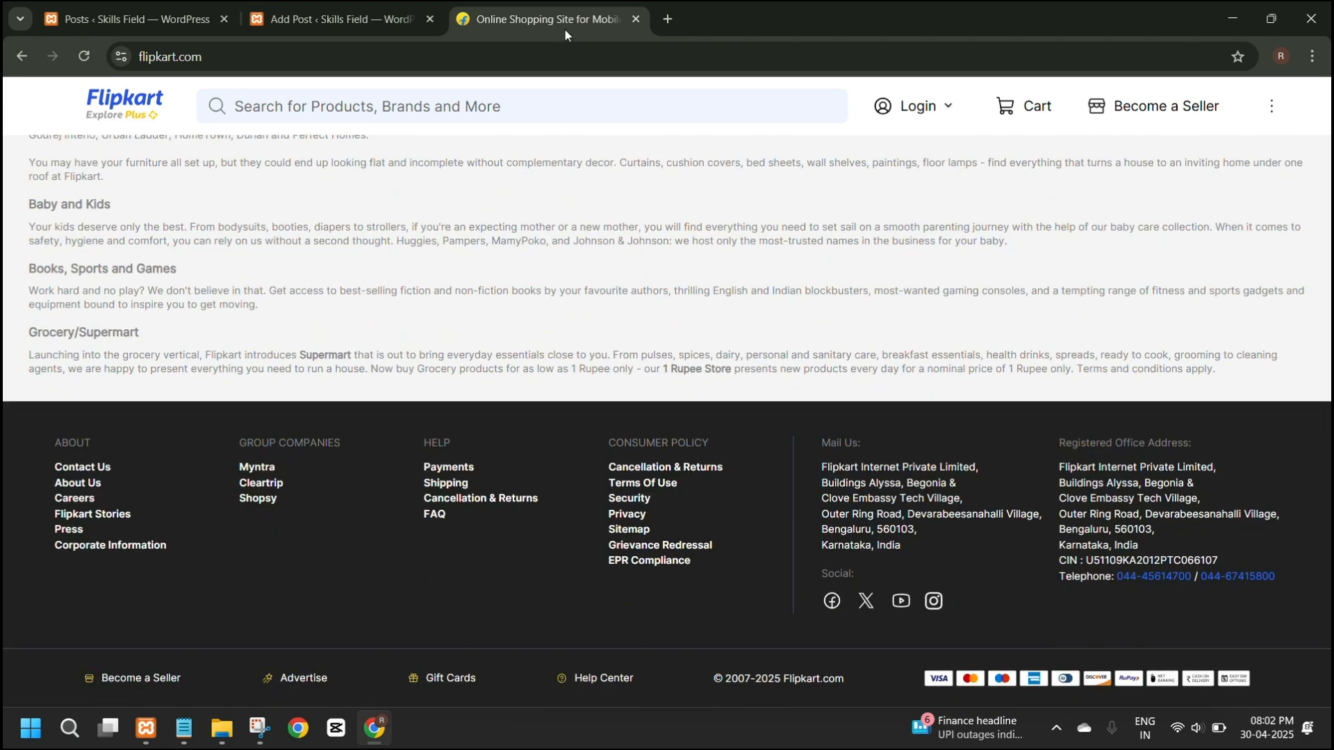
{"action": "key", "text": "Home"}
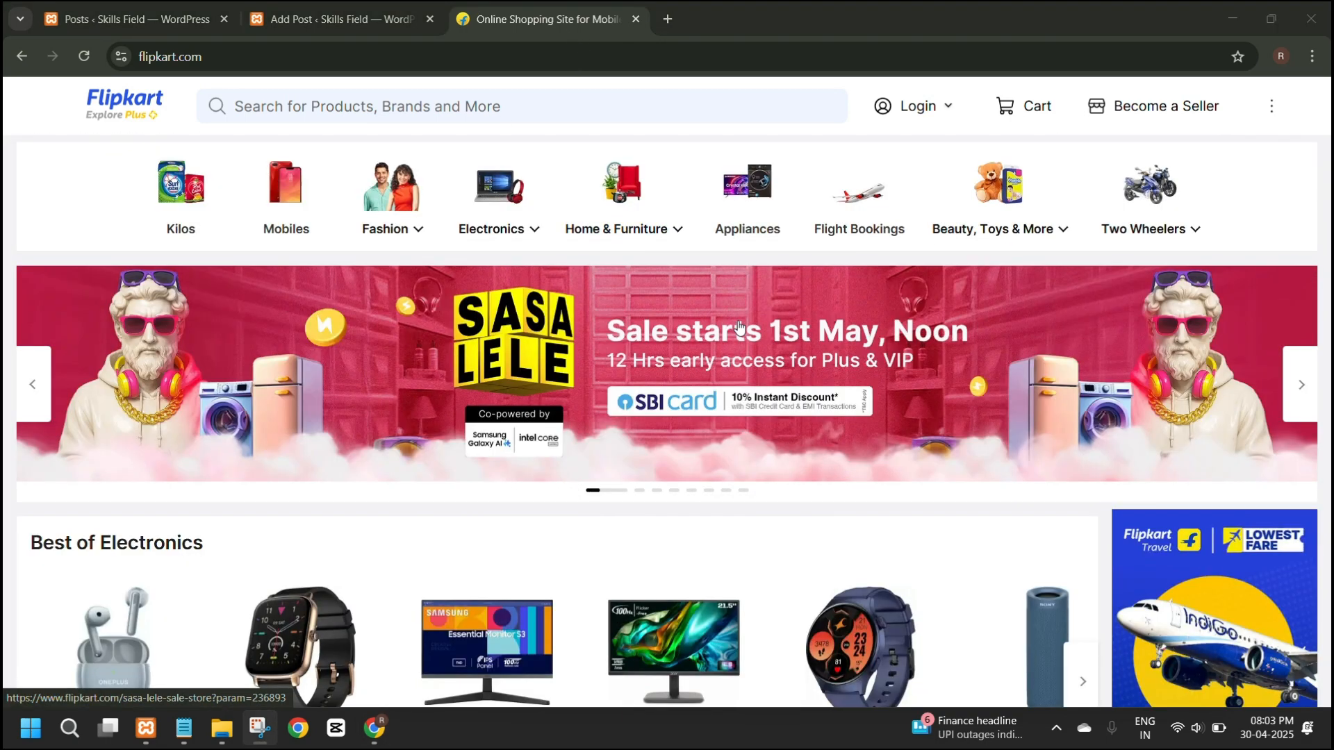
Examine how the Best of Electronics, Summer Fashion and Appliance for Cool Summer sections are laid out.
{"action": "scroll", "coordinate": [554, 193], "scroll_direction": "down", "scroll_amount": 5}
{"action": "scroll", "coordinate": [607, 297], "scroll_direction": "up", "scroll_amount": 5}
{"action": "scroll", "coordinate": [601, 336], "scroll_direction": "down", "scroll_amount": 4}
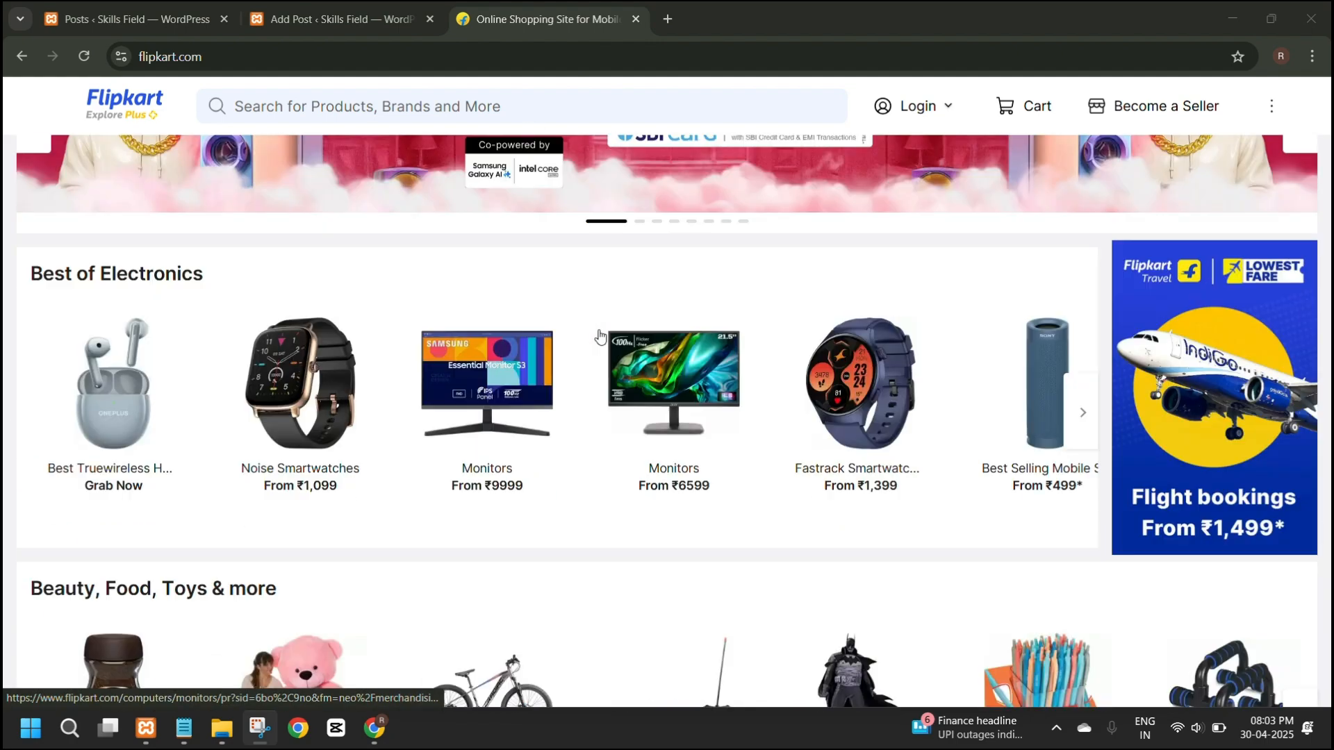
{"action": "scroll", "coordinate": [604, 327], "scroll_direction": "down", "scroll_amount": 15}
{"action": "scroll", "coordinate": [667, 334], "scroll_direction": "up", "scroll_amount": 4}
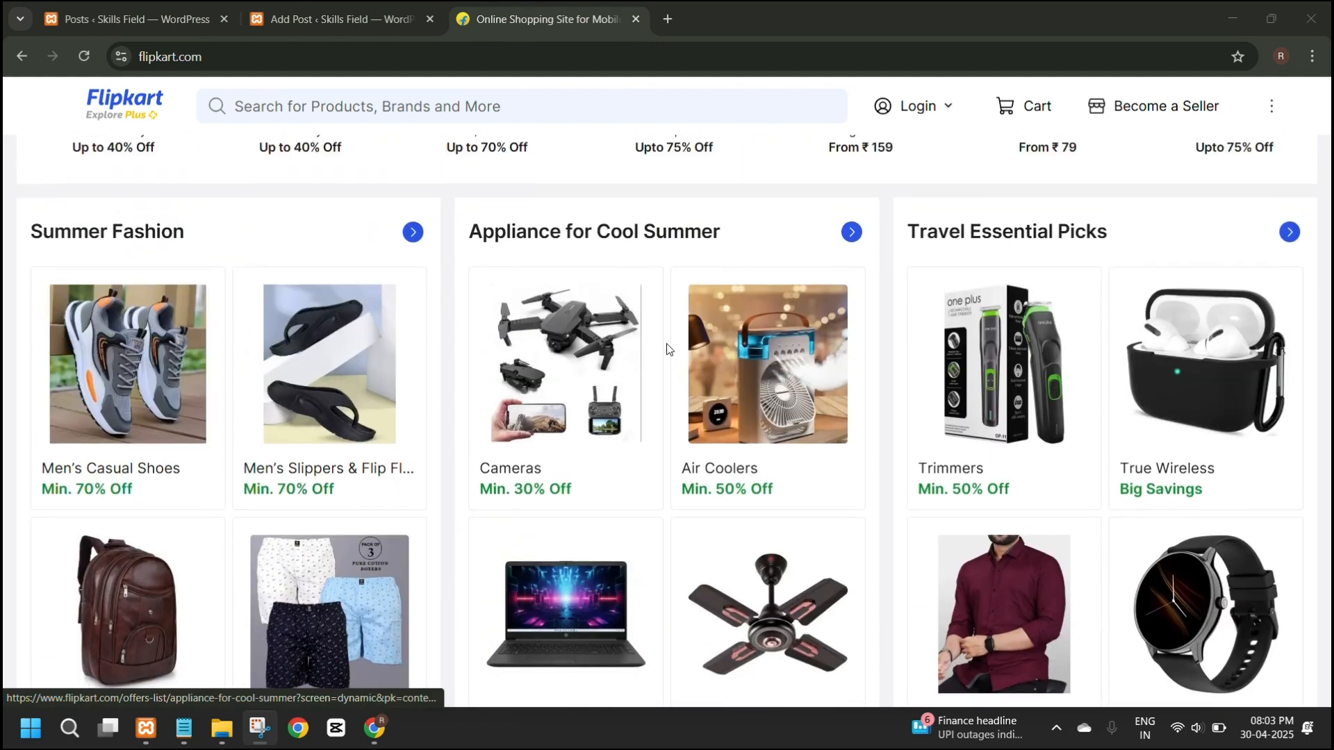
{"action": "scroll", "coordinate": [665, 347], "scroll_direction": "down", "scroll_amount": 1}
{"action": "scroll", "coordinate": [665, 347], "scroll_direction": "up", "scroll_amount": 1}
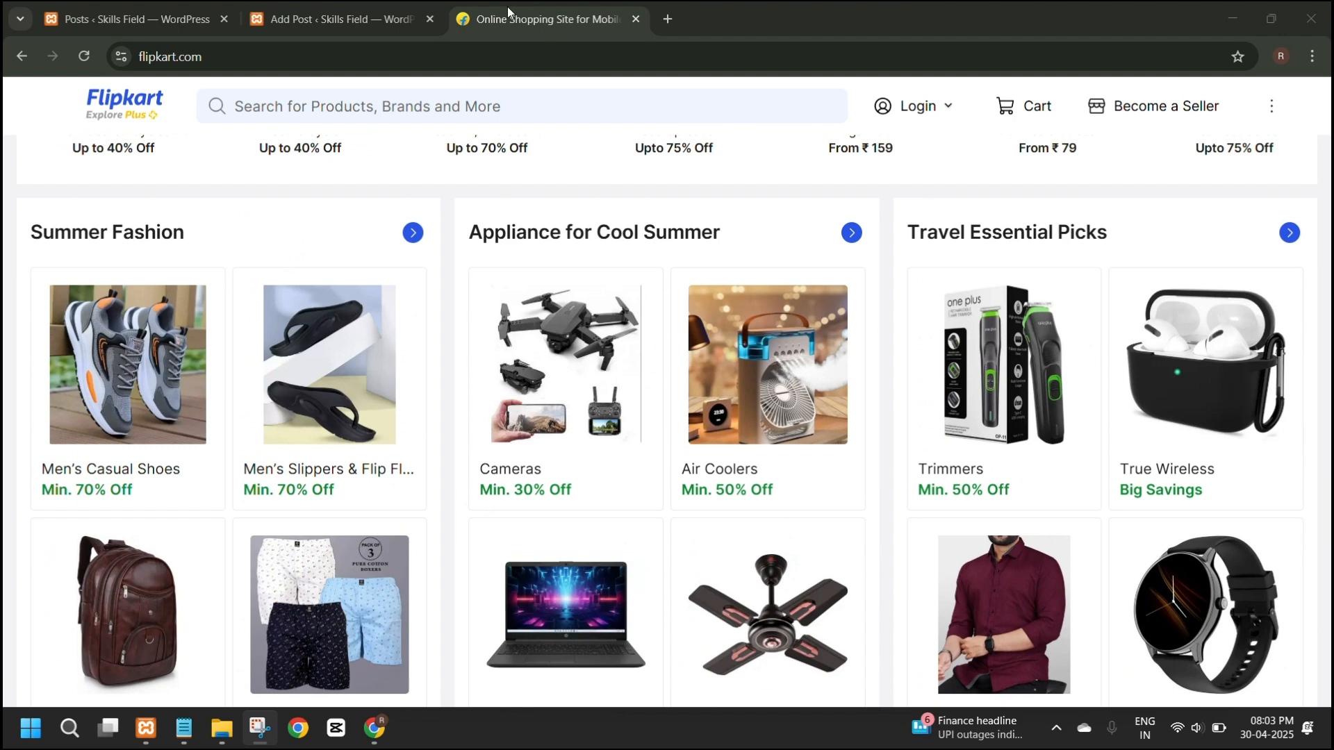
Compare the empty content area of the "Learn Wordpress With Me!" post with Flipkart's product sections.
{"action": "left_click", "coordinate": [321, 13]}
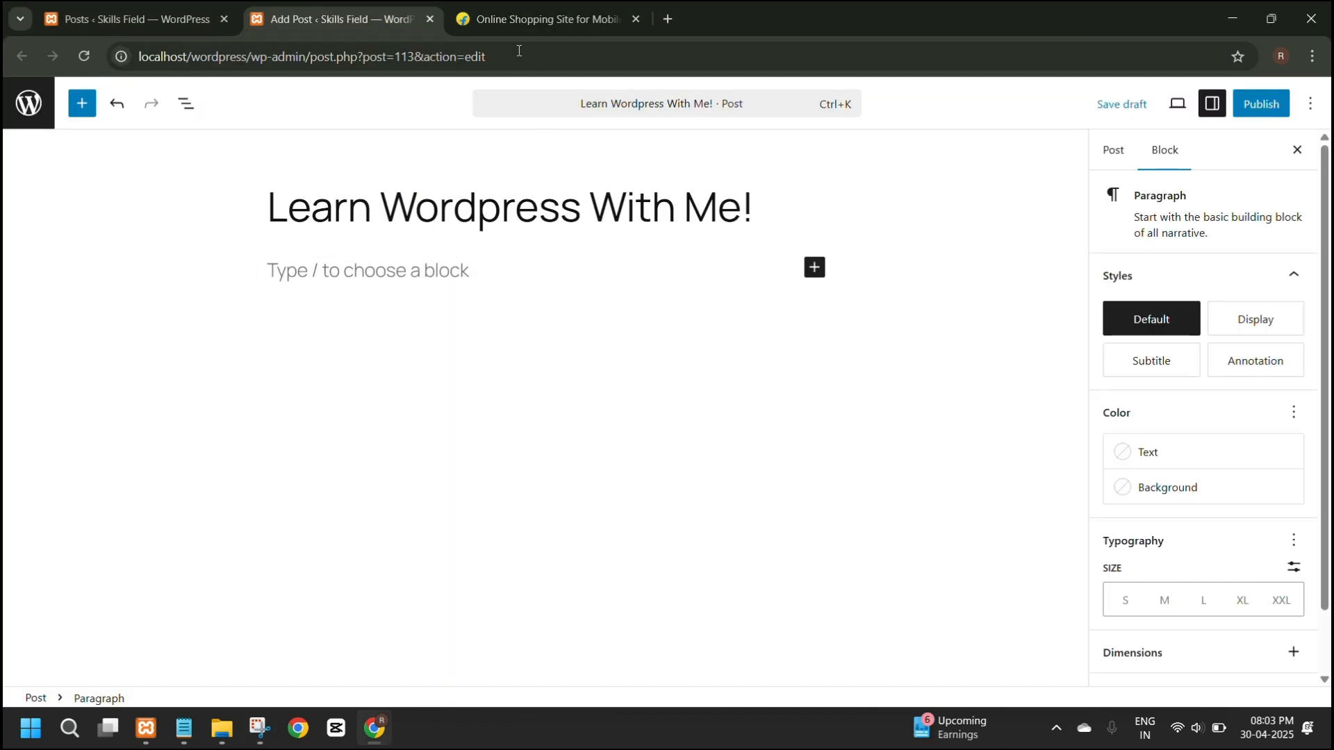
{"action": "left_click", "coordinate": [500, 19]}
{"action": "scroll", "coordinate": [663, 386], "scroll_direction": "down", "scroll_amount": 1}
{"action": "scroll", "coordinate": [655, 387], "scroll_direction": "up", "scroll_amount": 2}
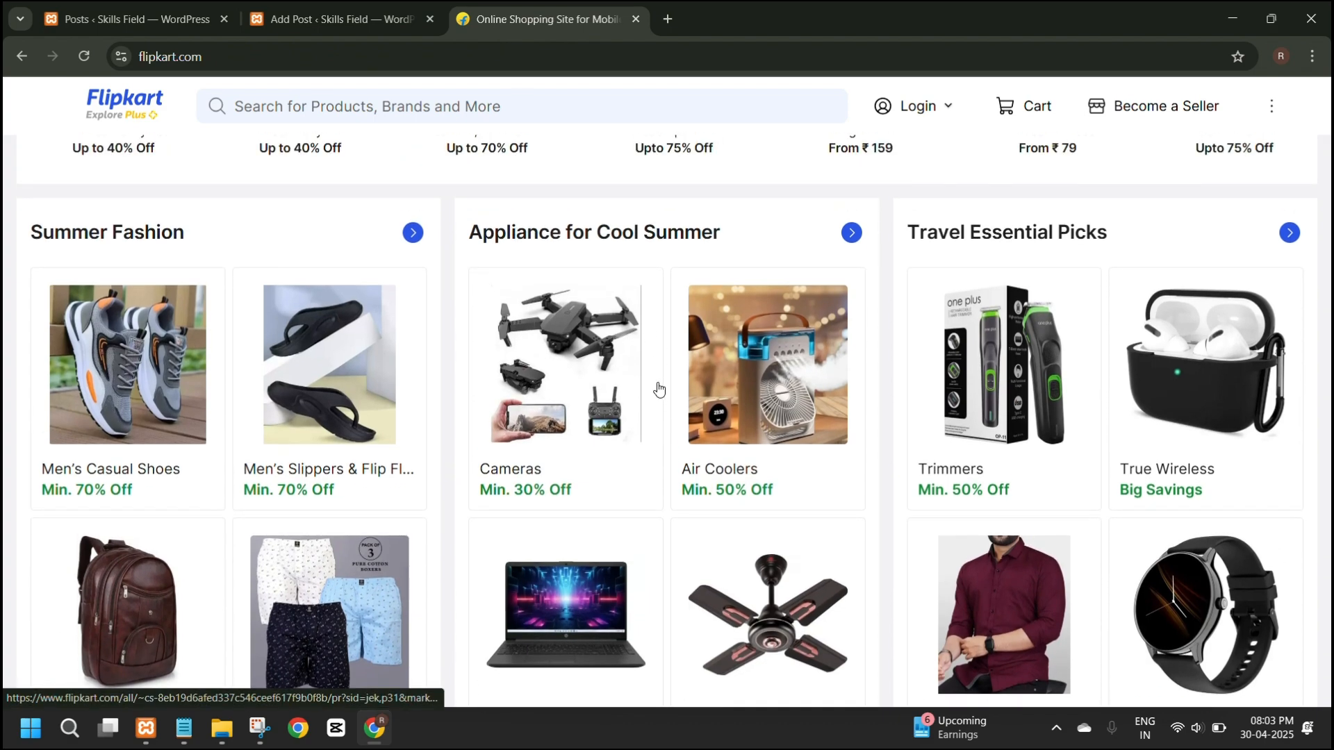
{"action": "scroll", "coordinate": [591, 368], "scroll_direction": "down", "scroll_amount": 2}
{"action": "scroll", "coordinate": [640, 378], "scroll_direction": "down", "scroll_amount": 3}
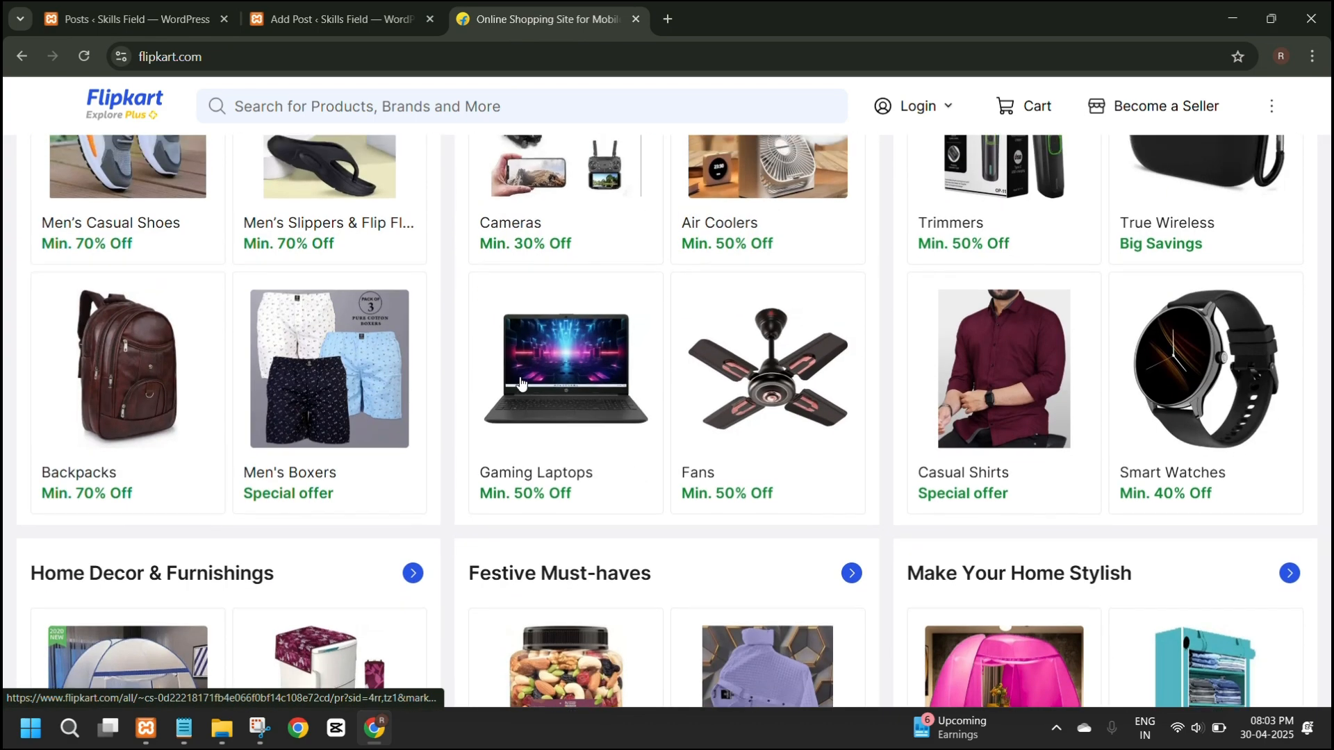
{"action": "scroll", "coordinate": [477, 378], "scroll_direction": "up", "scroll_amount": 4}
{"action": "scroll", "coordinate": [209, 303], "scroll_direction": "down", "scroll_amount": 1}
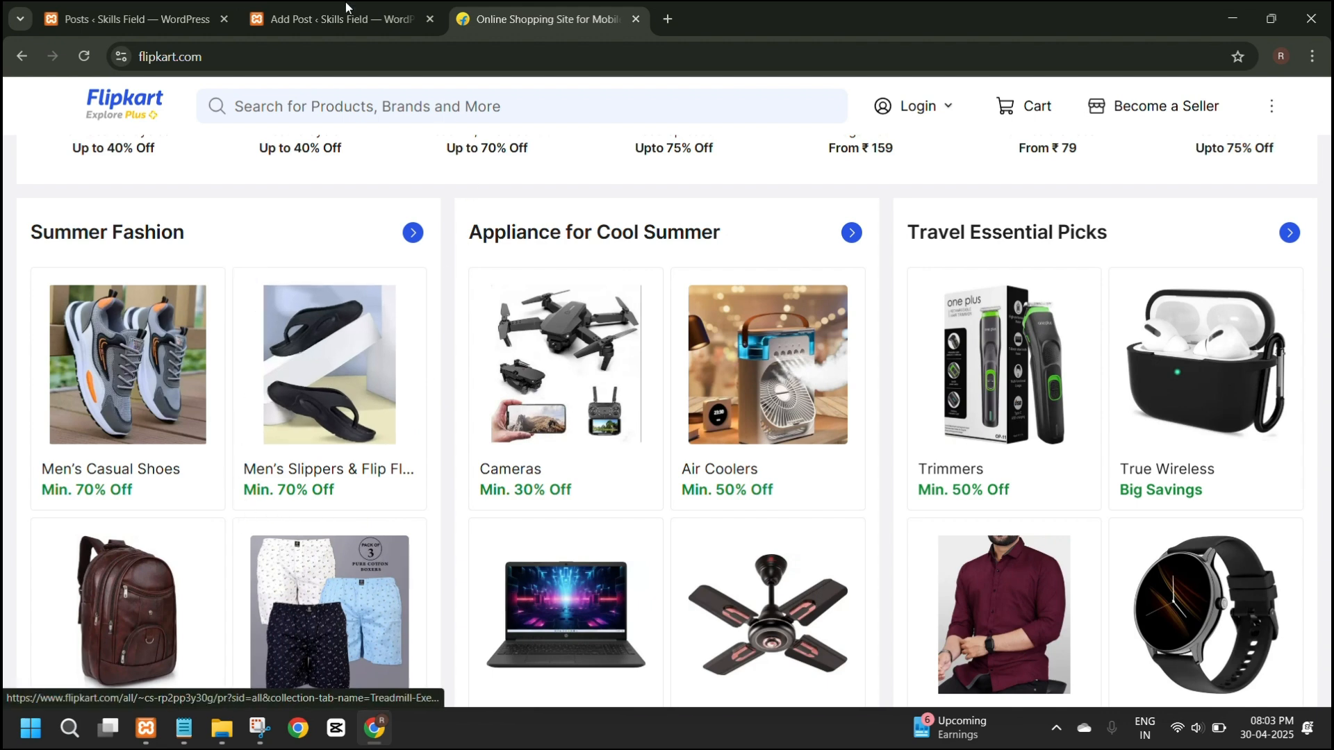
Check the WordPress list of posts and return to the post editor.
{"action": "left_click", "coordinate": [288, 9]}
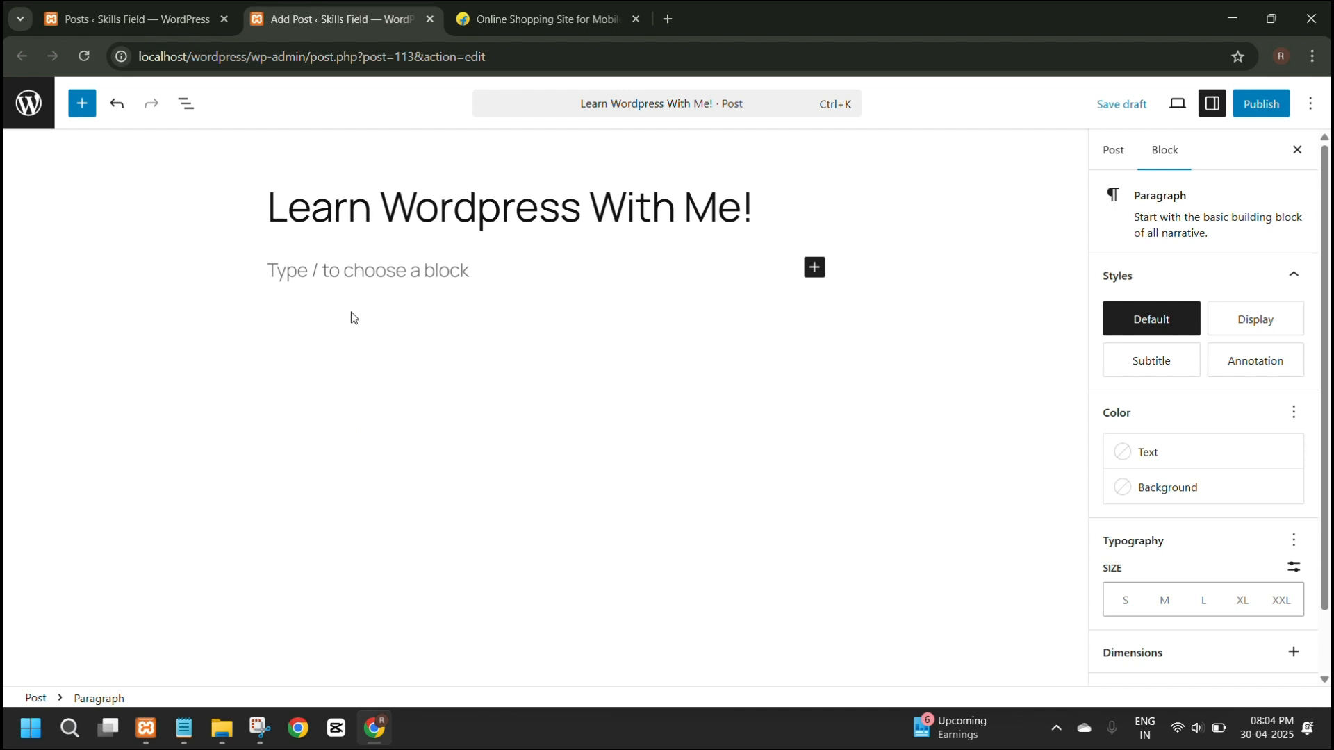
{"action": "left_click", "coordinate": [153, 7]}
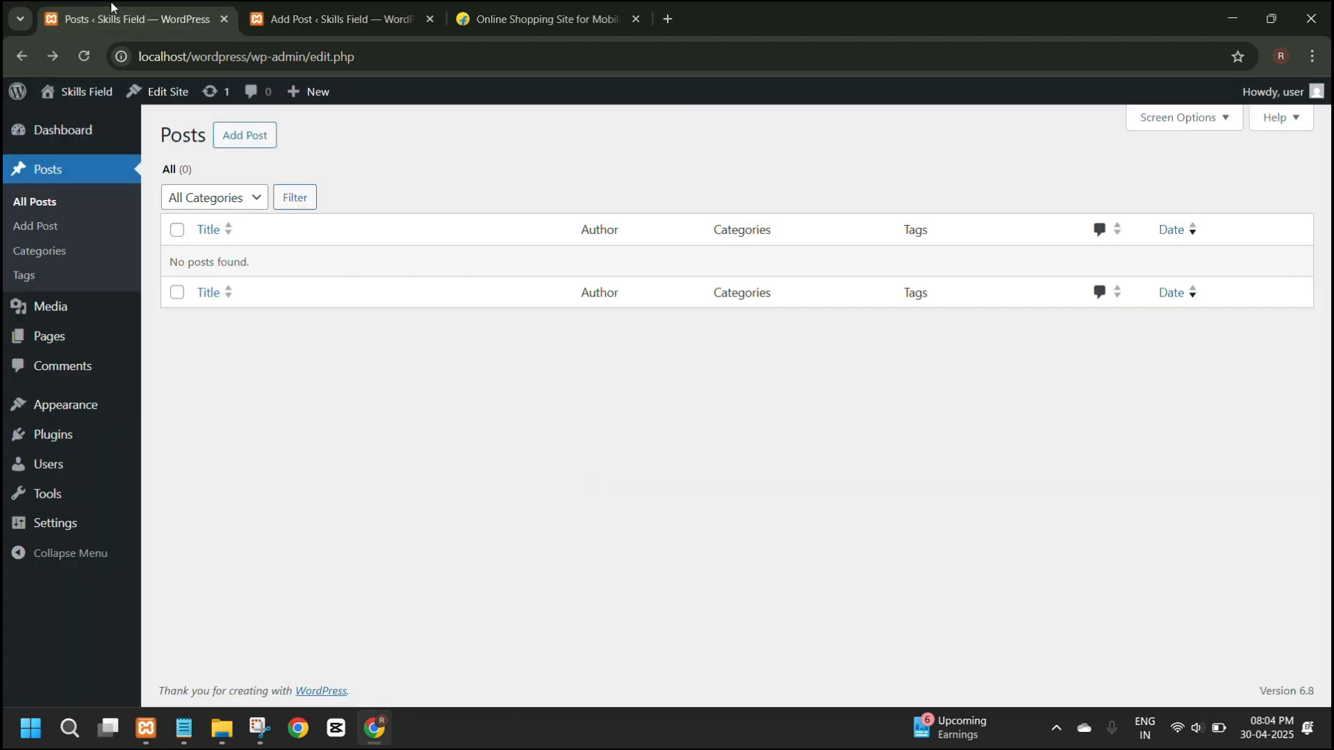
{"action": "left_click", "coordinate": [326, 17]}
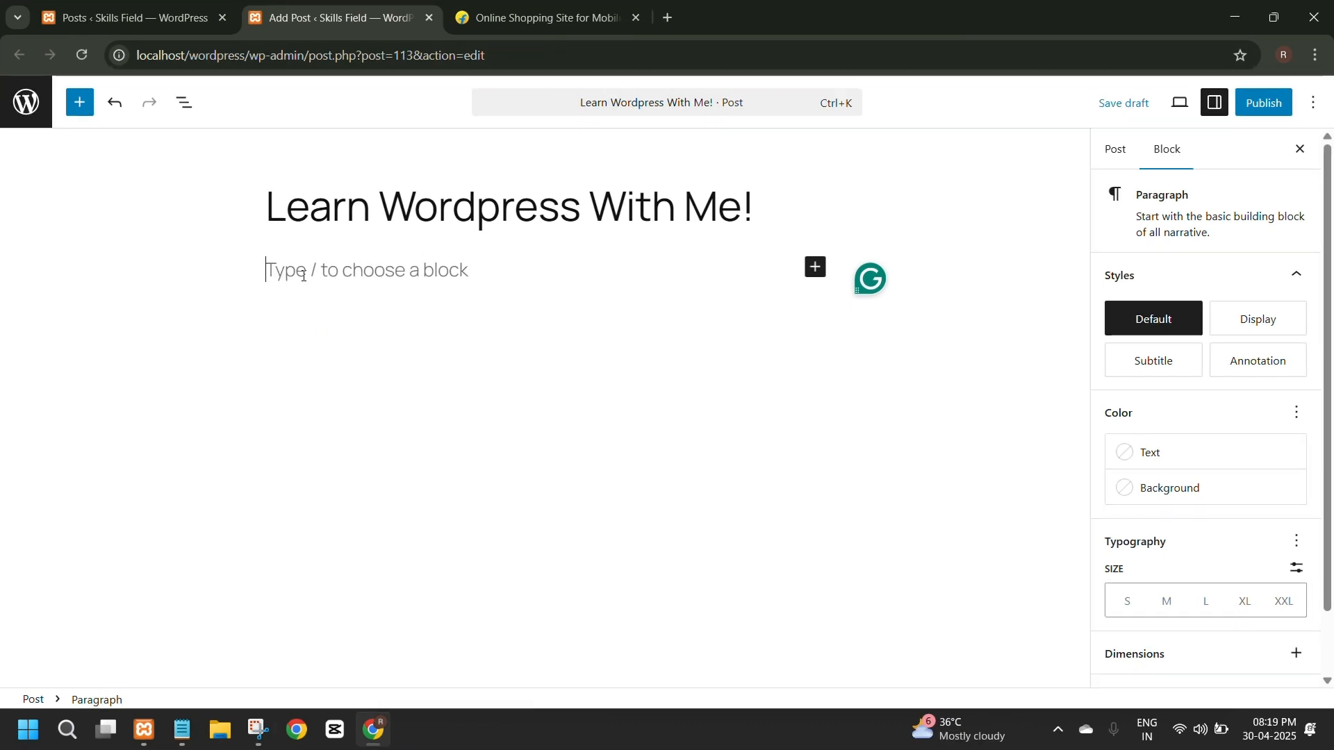
Search Google for wordpress in the Flipkart browser tab and open WordPress.com's Create a Blog page.
{"action": "left_click", "coordinate": [542, 17]}
{"action": "left_click", "coordinate": [249, 69]}
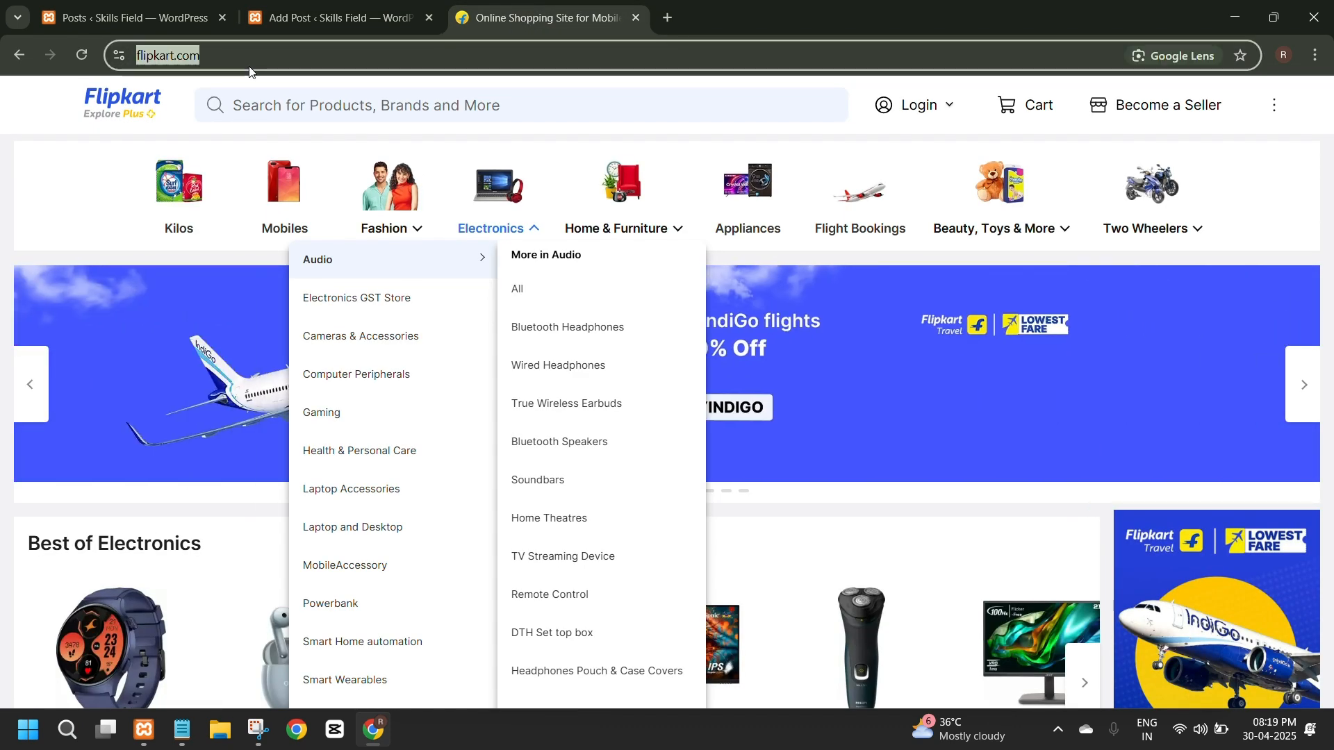
{"action": "type", "text": "wordpress"}
{"action": "key", "text": "Return"}
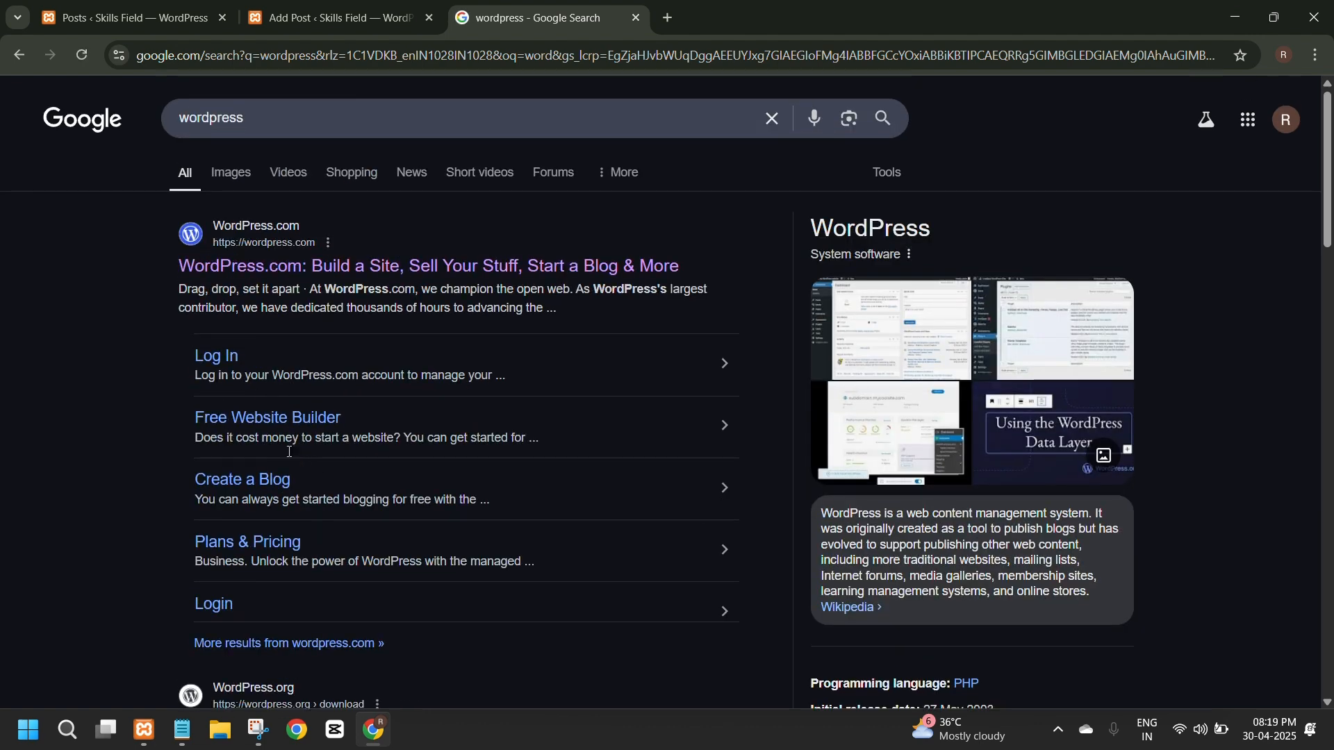
{"action": "left_click", "coordinate": [252, 479]}
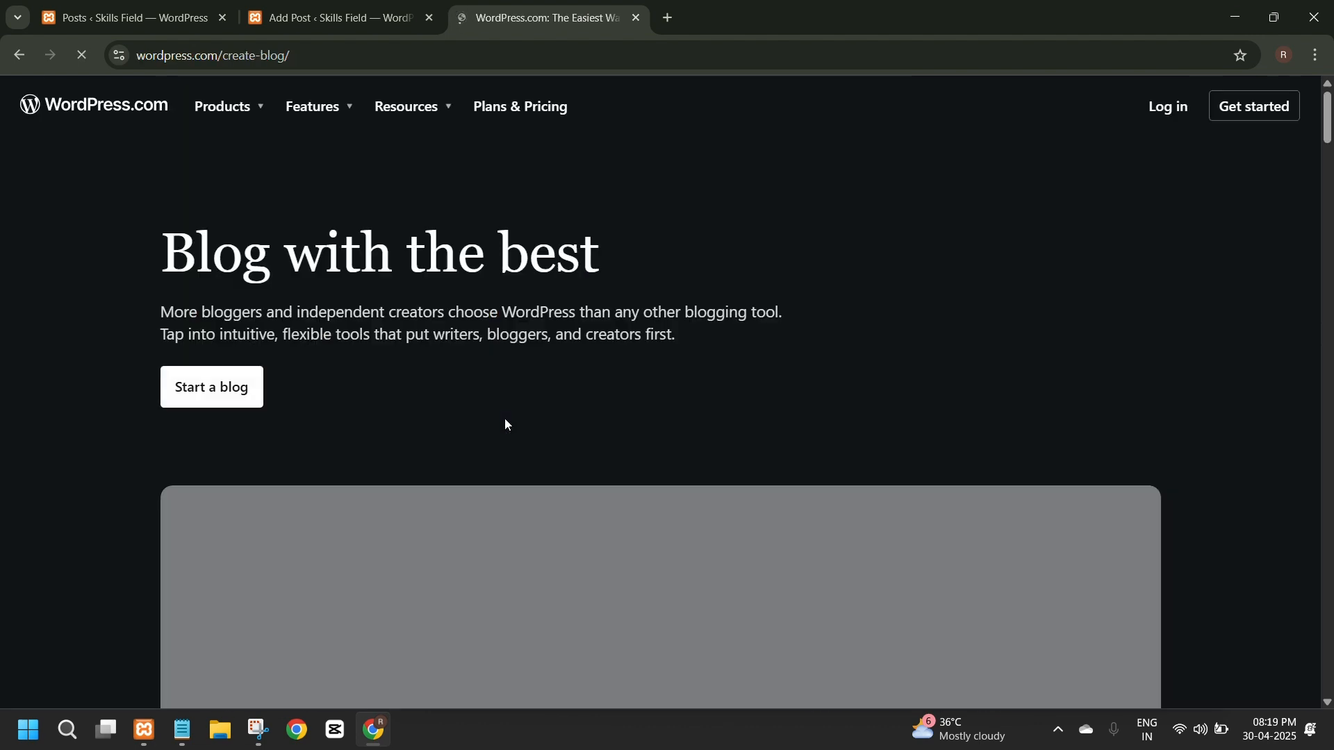
Examine the layout, headings, text and images of the WordPress.com blog creation page.
{"action": "scroll", "coordinate": [505, 424], "scroll_direction": "down", "scroll_amount": 10}
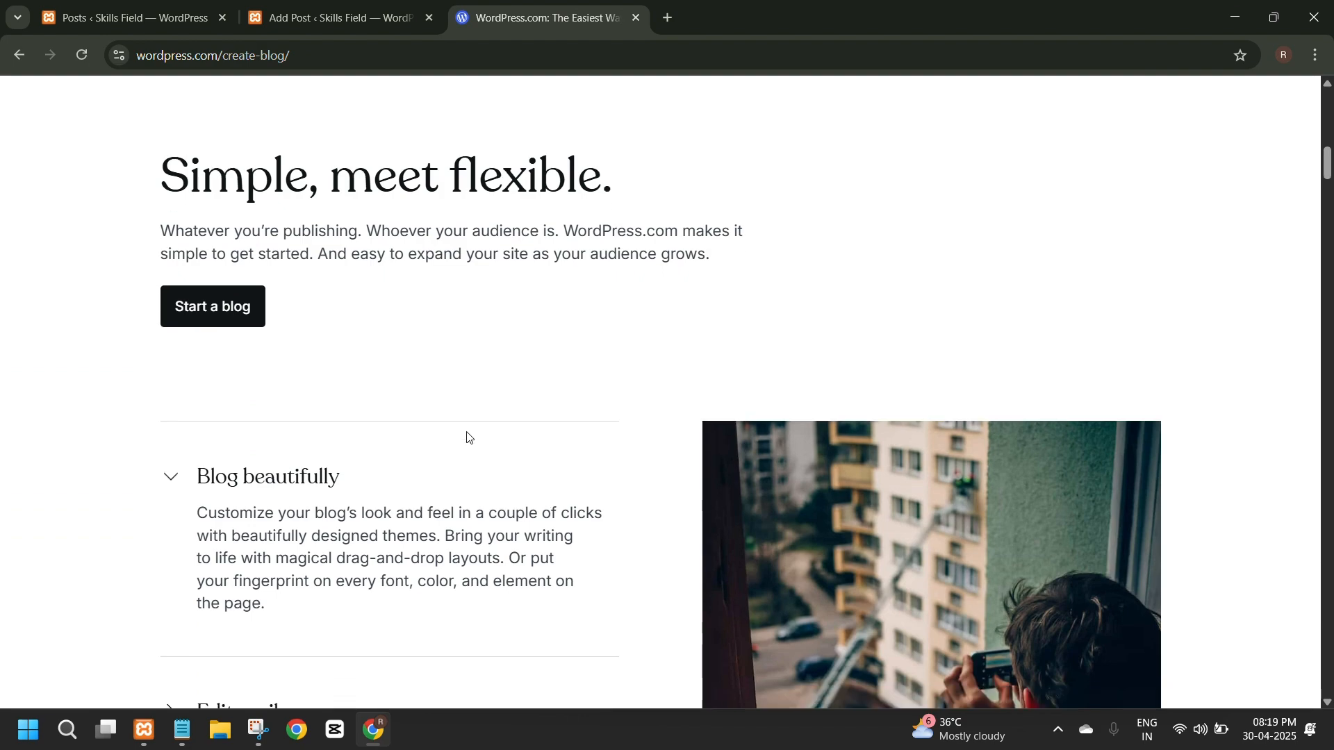
{"action": "scroll", "coordinate": [465, 437], "scroll_direction": "up", "scroll_amount": 10}
{"action": "scroll", "coordinate": [417, 431], "scroll_direction": "down", "scroll_amount": 5}
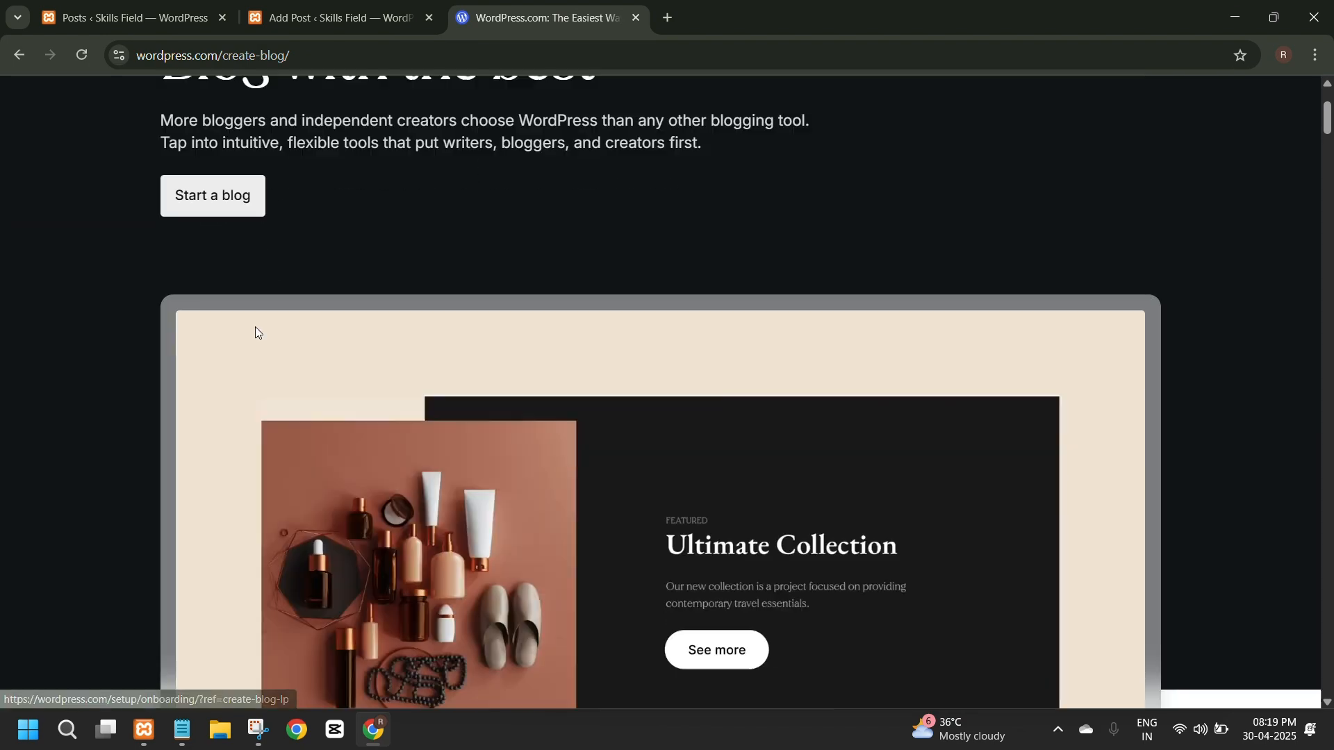
{"action": "scroll", "coordinate": [406, 424], "scroll_direction": "down", "scroll_amount": 12}
{"action": "scroll", "coordinate": [402, 423], "scroll_direction": "up", "scroll_amount": 3}
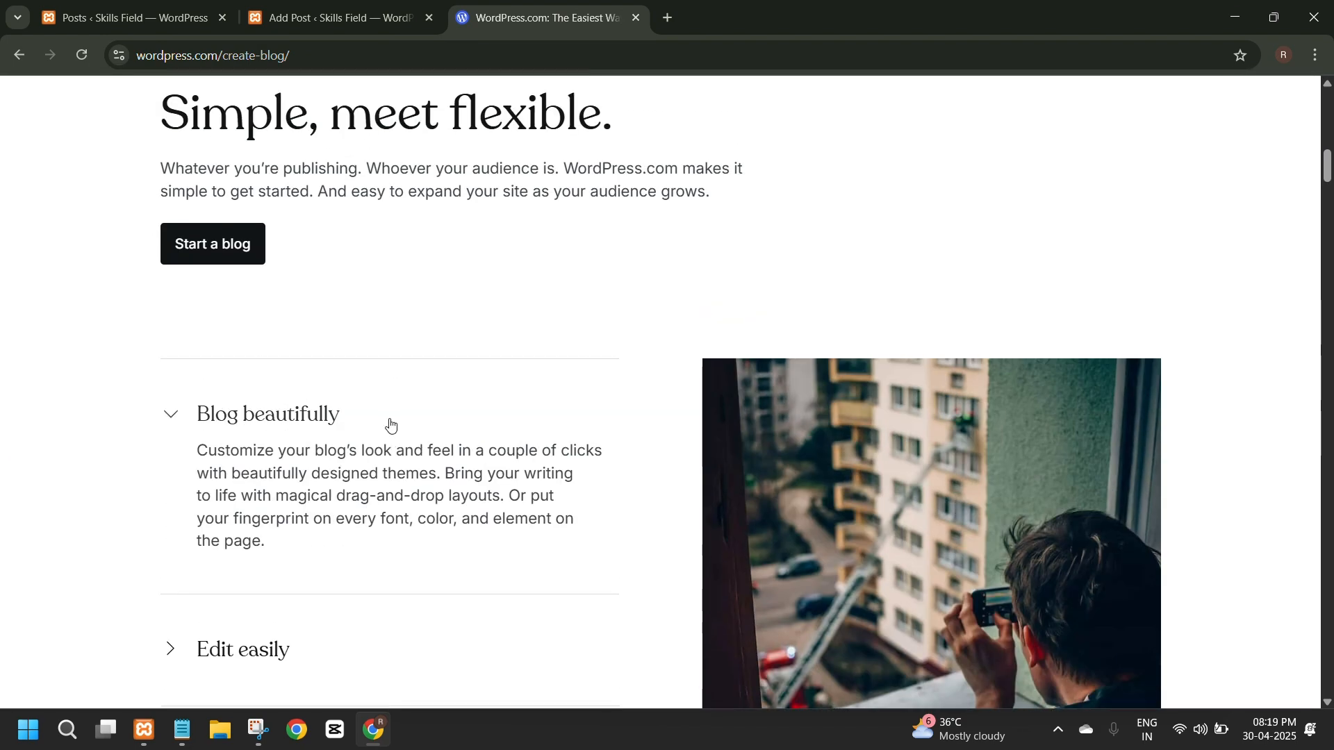
{"action": "scroll", "coordinate": [389, 428], "scroll_direction": "up", "scroll_amount": 9}
{"action": "scroll", "coordinate": [398, 438], "scroll_direction": "up", "scroll_amount": 5}
{"action": "scroll", "coordinate": [398, 438], "scroll_direction": "down", "scroll_amount": 5}
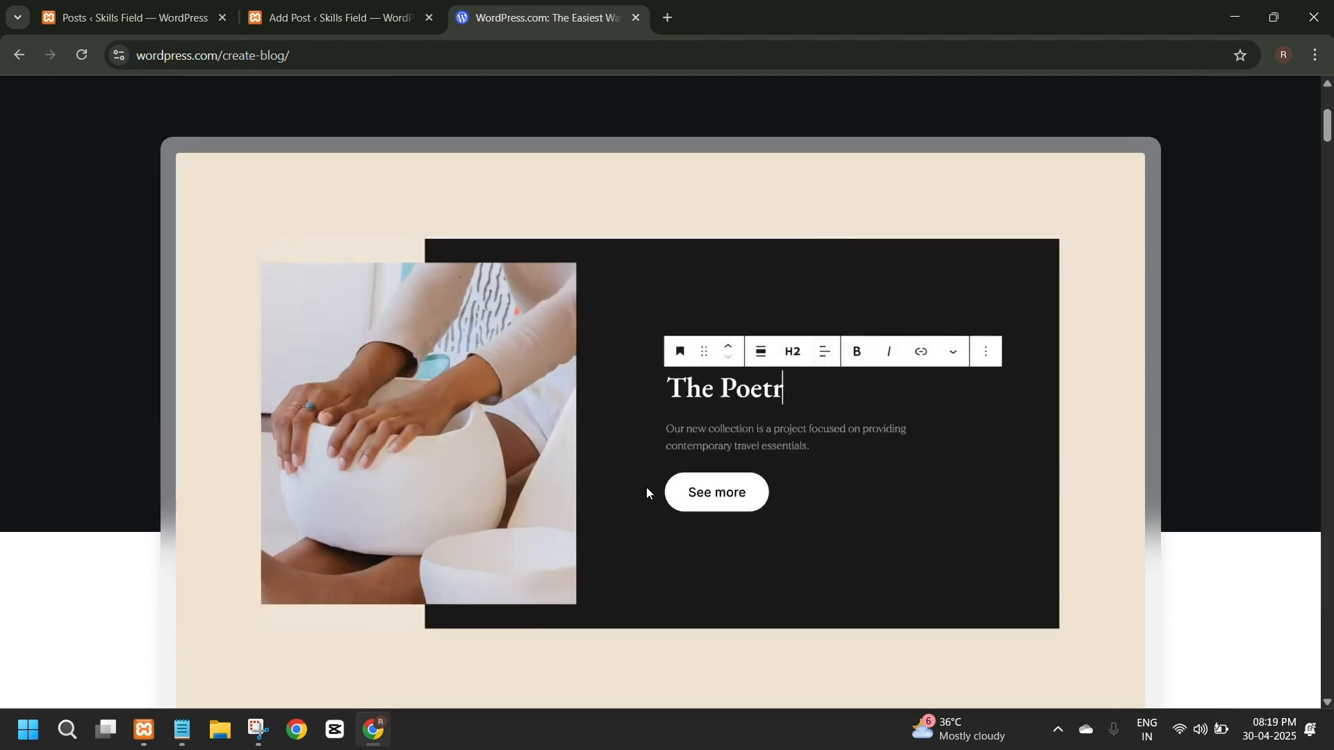
{"action": "scroll", "coordinate": [555, 472], "scroll_direction": "down", "scroll_amount": 5}
{"action": "scroll", "coordinate": [494, 495], "scroll_direction": "up", "scroll_amount": 8}
{"action": "scroll", "coordinate": [476, 482], "scroll_direction": "down", "scroll_amount": 10}
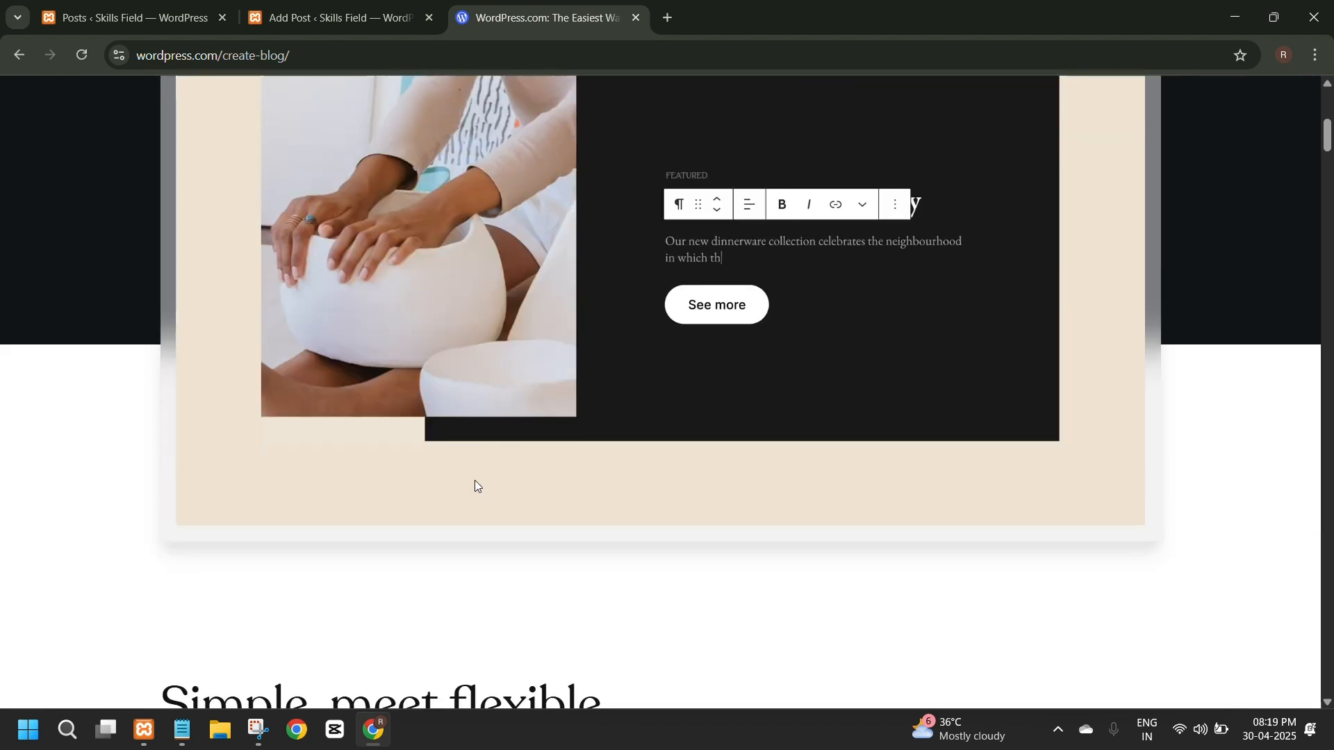
{"action": "scroll", "coordinate": [406, 474], "scroll_direction": "down", "scroll_amount": 20}
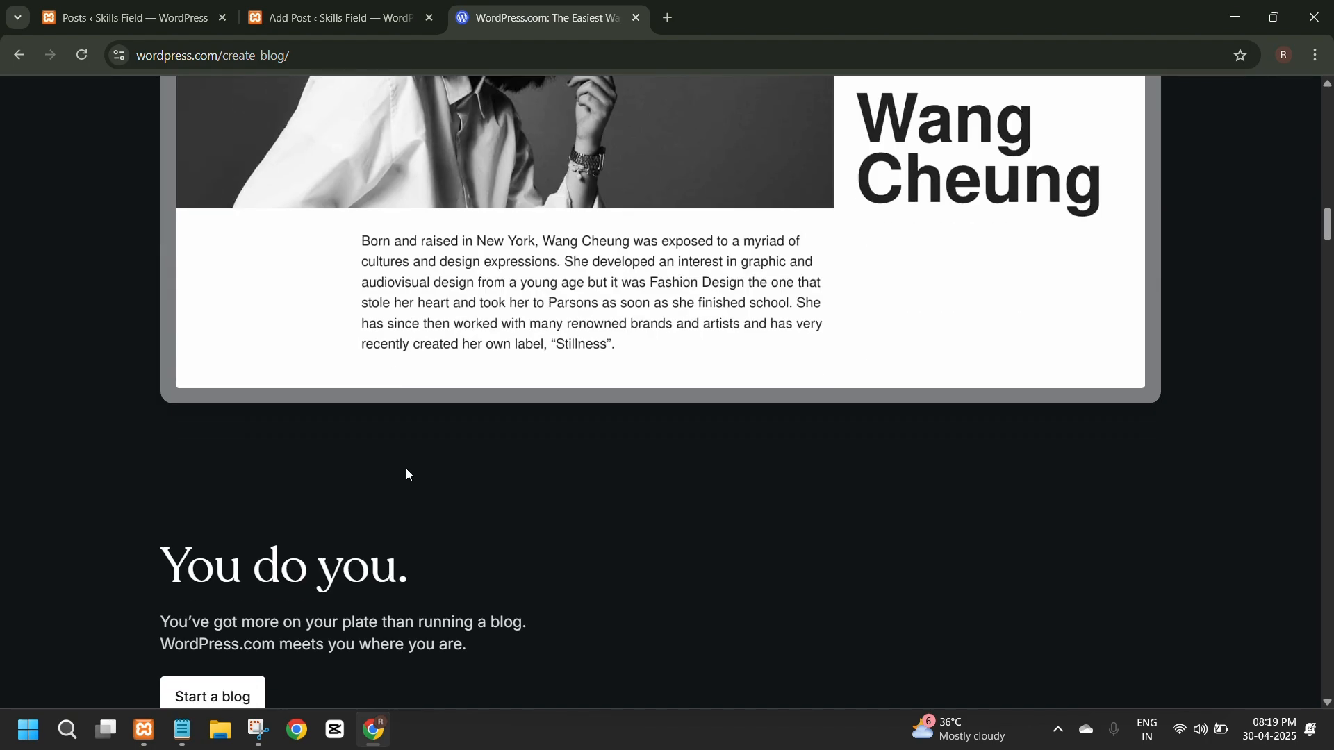
Copy the introductory text under "Blog with the best" on WordPress.com and paste it as a paragraph into the "Learn Wordpress With Me!" post.
{"action": "scroll", "coordinate": [405, 468], "scroll_direction": "up", "scroll_amount": 20}
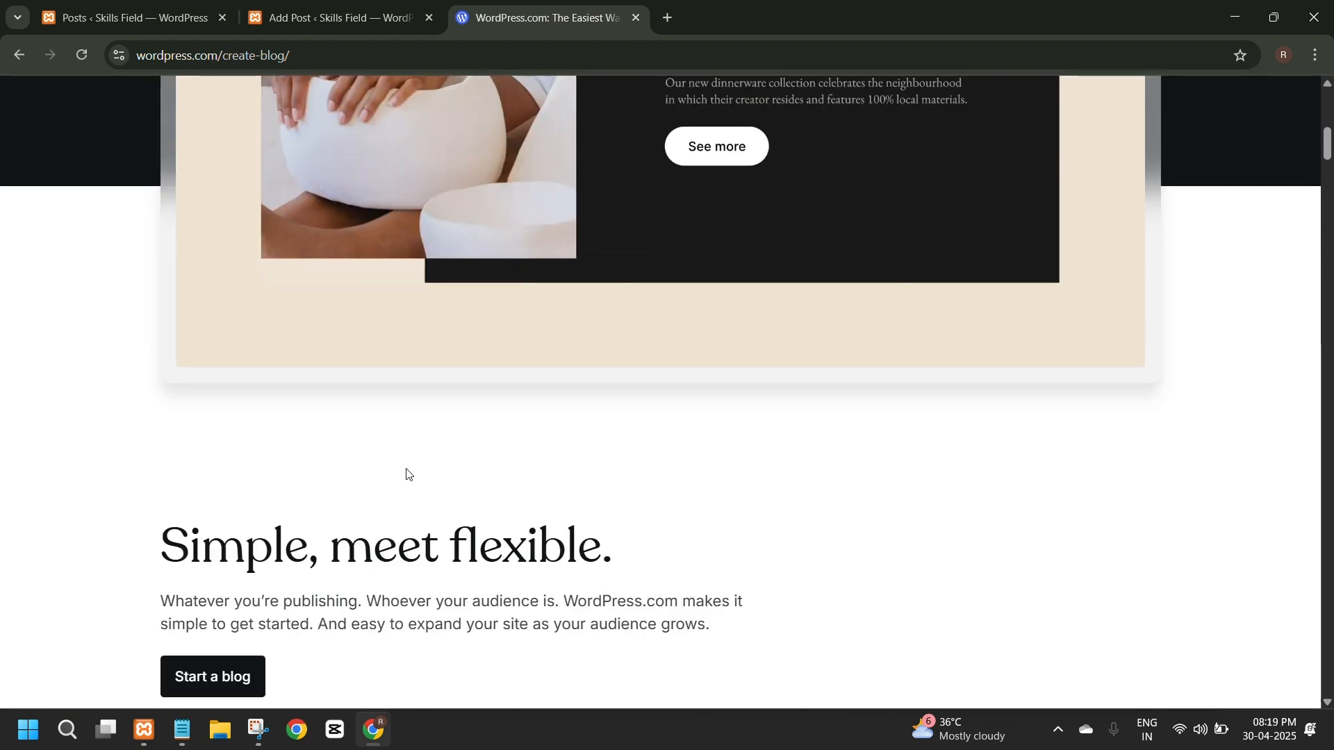
{"action": "scroll", "coordinate": [406, 468], "scroll_direction": "up", "scroll_amount": 4}
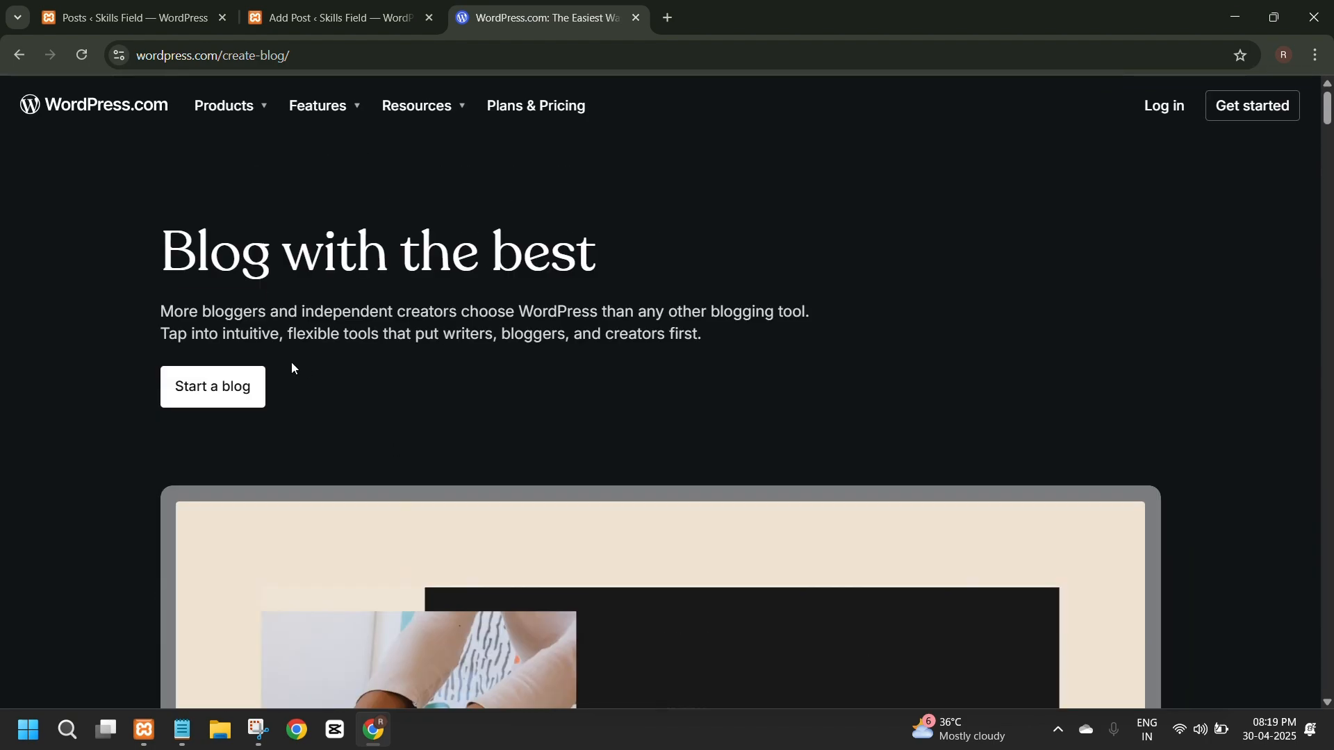
{"action": "left_click_drag", "start_coordinate": [162, 312], "coordinate": [699, 341]}
{"action": "key", "text": "ctrl+c"}
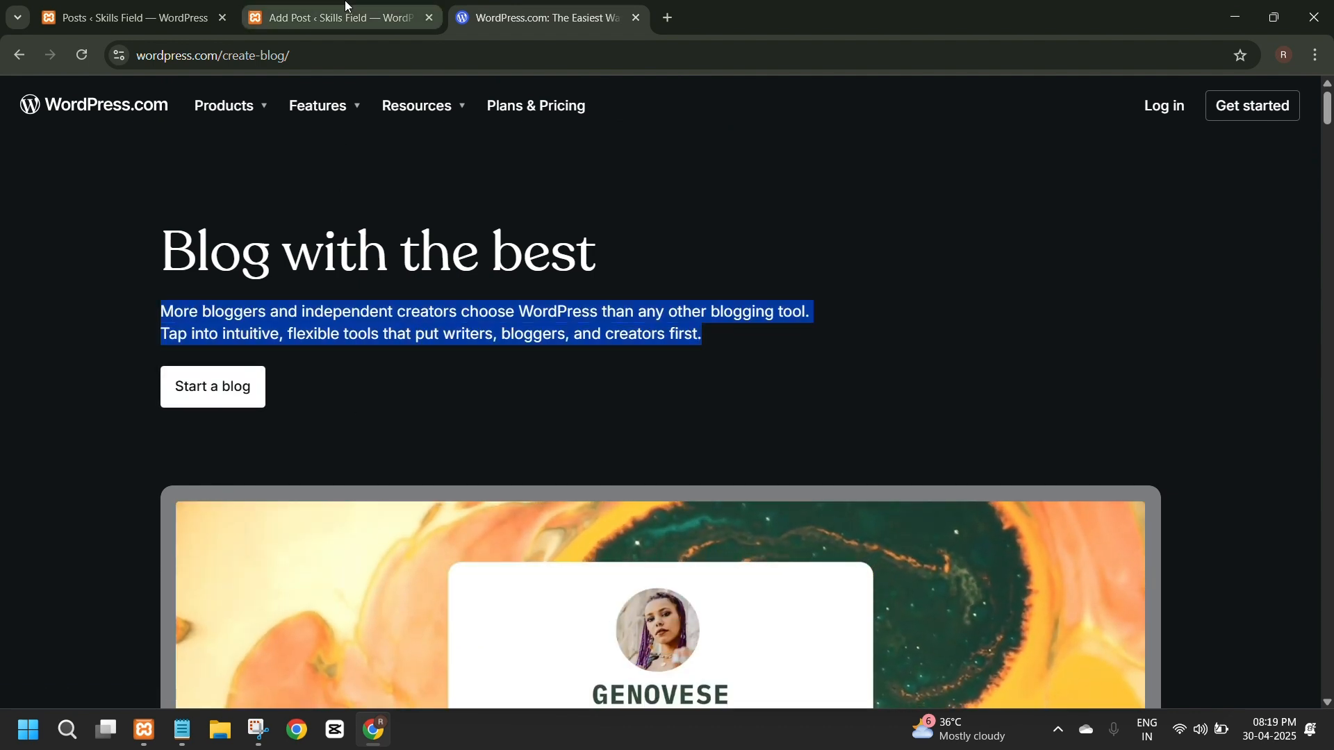
{"action": "left_click", "coordinate": [327, 17]}
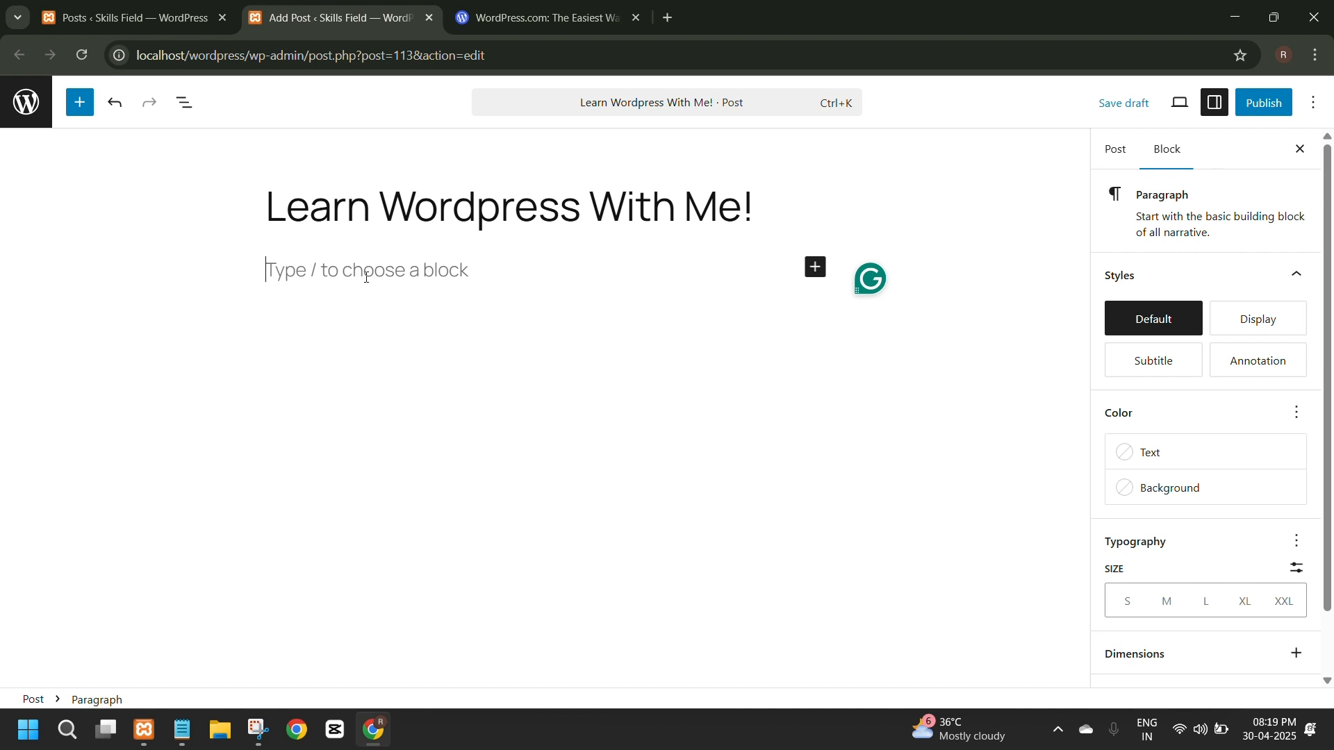
{"action": "left_click", "coordinate": [815, 269]}
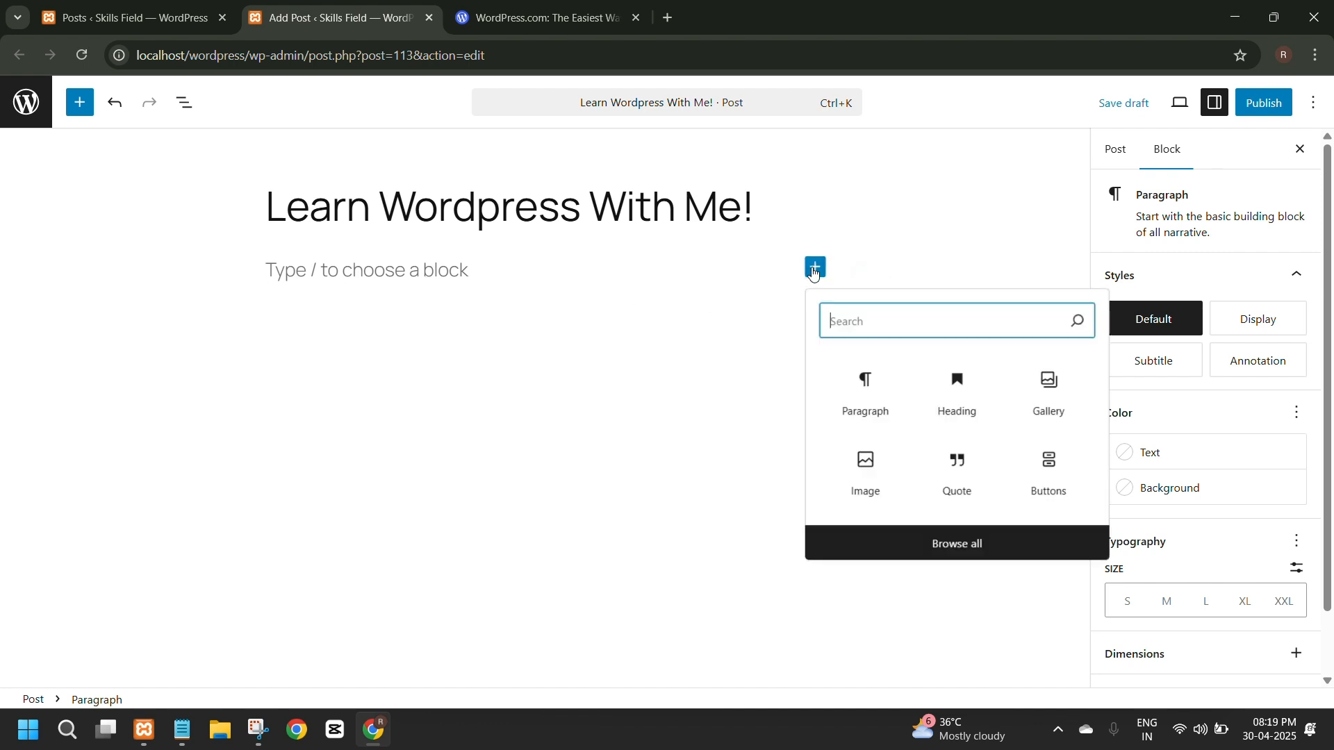
{"action": "left_click", "coordinate": [852, 406]}
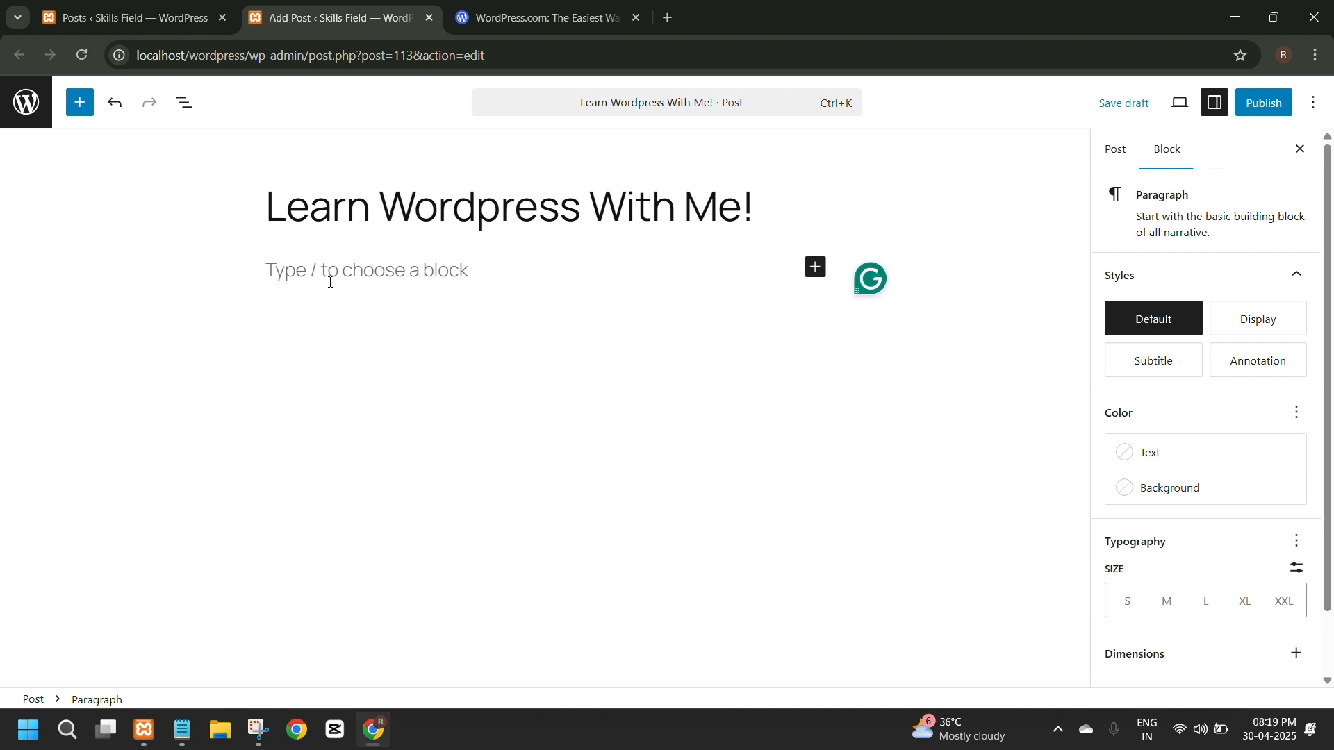
{"action": "key", "text": "ctrl+v"}
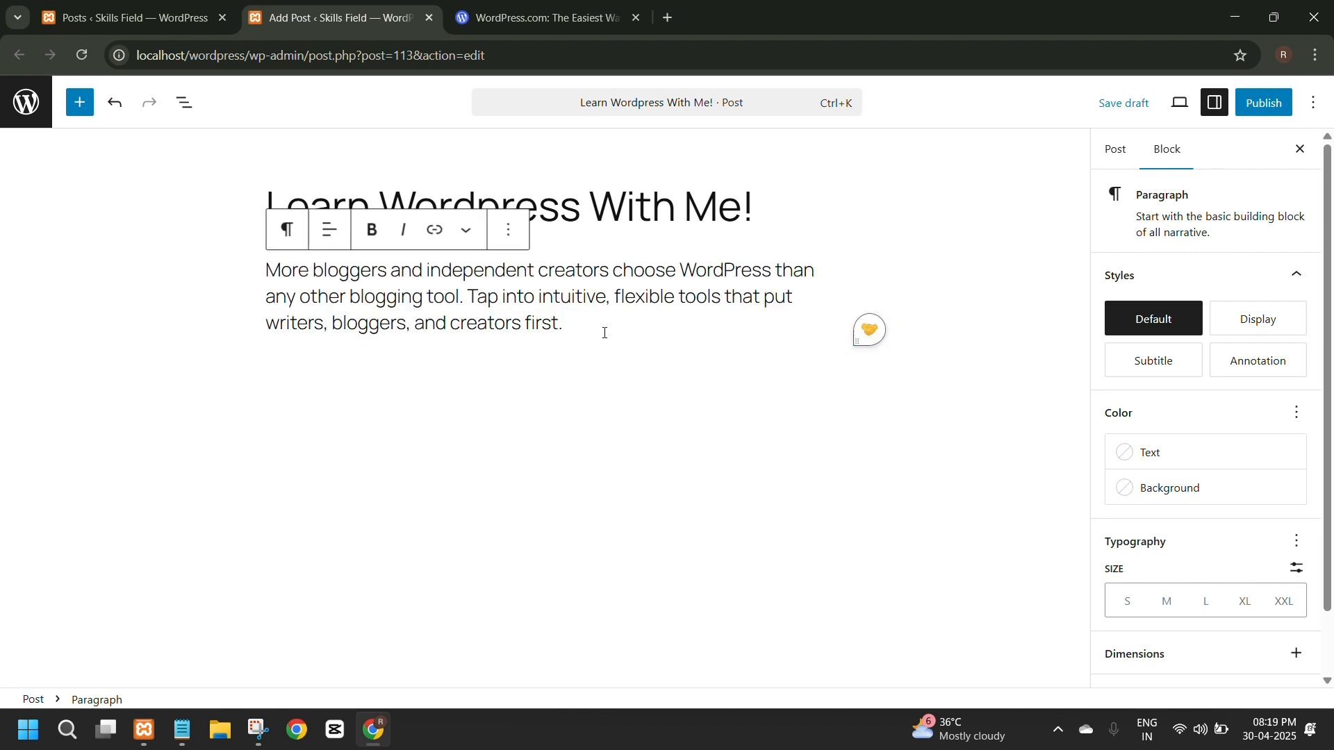
Set the pasted paragraph's font size to the S preset.
{"action": "left_click_drag", "start_coordinate": [574, 323], "coordinate": [229, 271]}
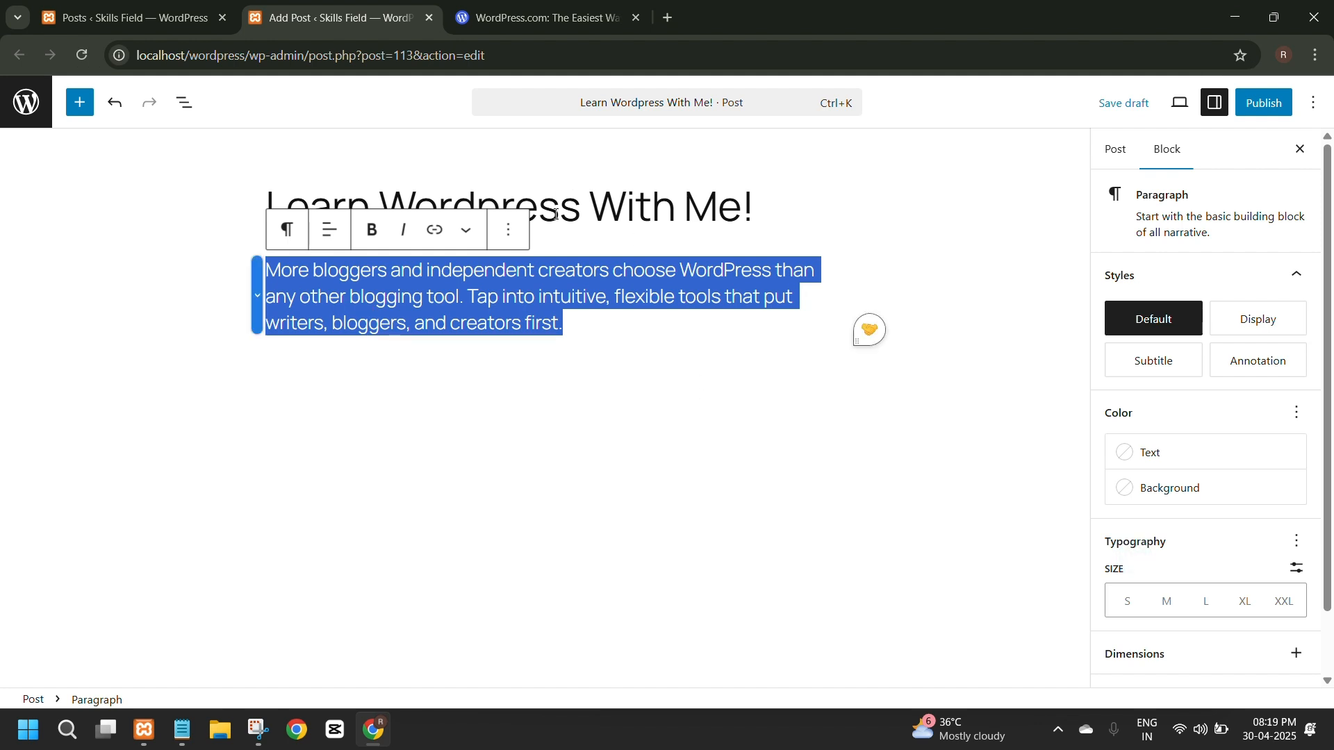
{"action": "left_click", "coordinate": [1138, 607]}
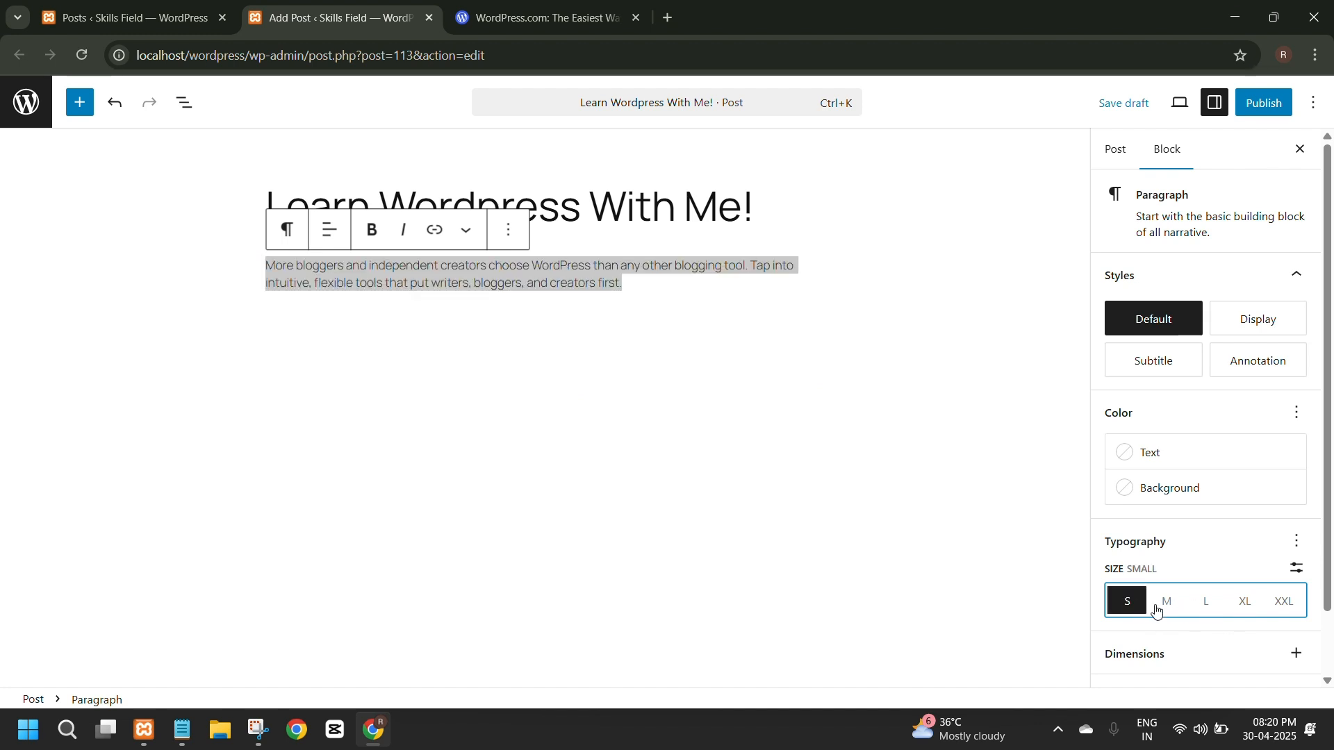
{"action": "left_click", "coordinate": [405, 326]}
{"action": "left_click", "coordinate": [265, 286]}
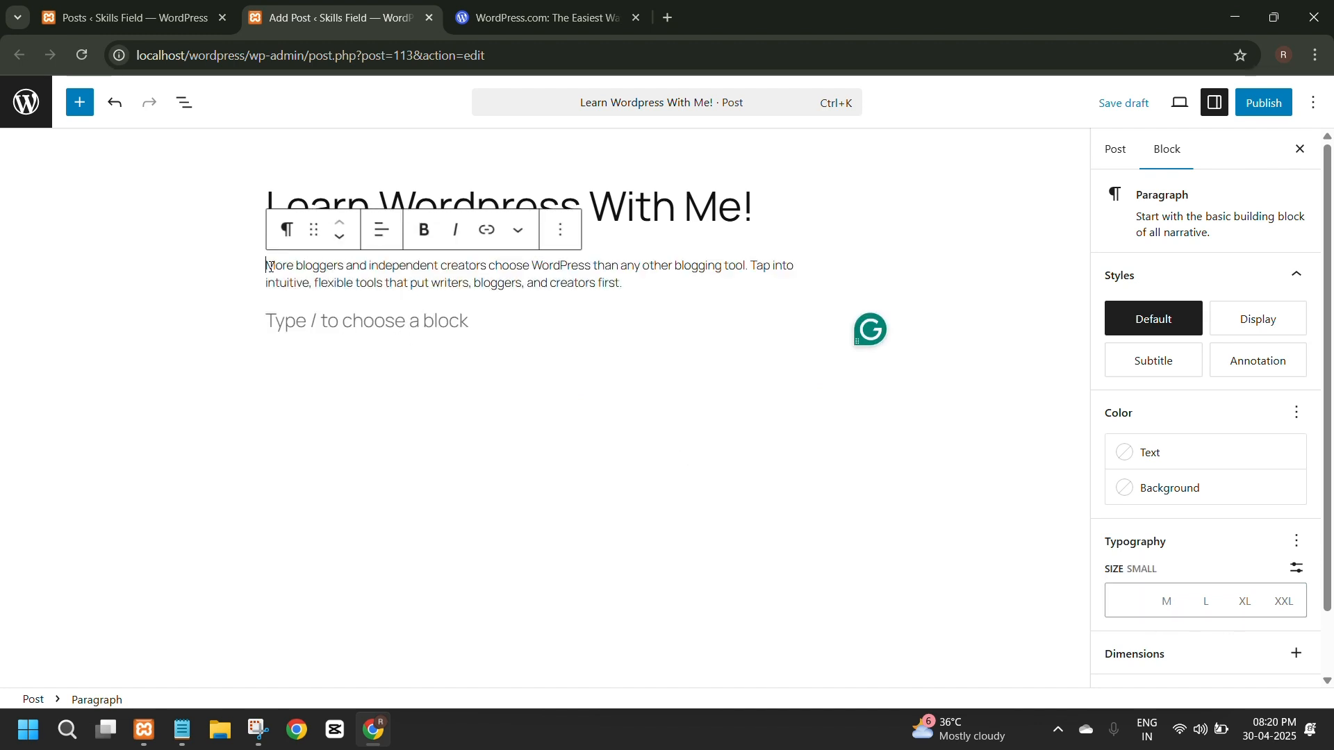
Give the paragraph about bloggers and creators a custom font size of 15 px.
{"action": "double_click", "coordinate": [278, 266]}
{"action": "left_click_drag", "start_coordinate": [637, 283], "coordinate": [254, 274]}
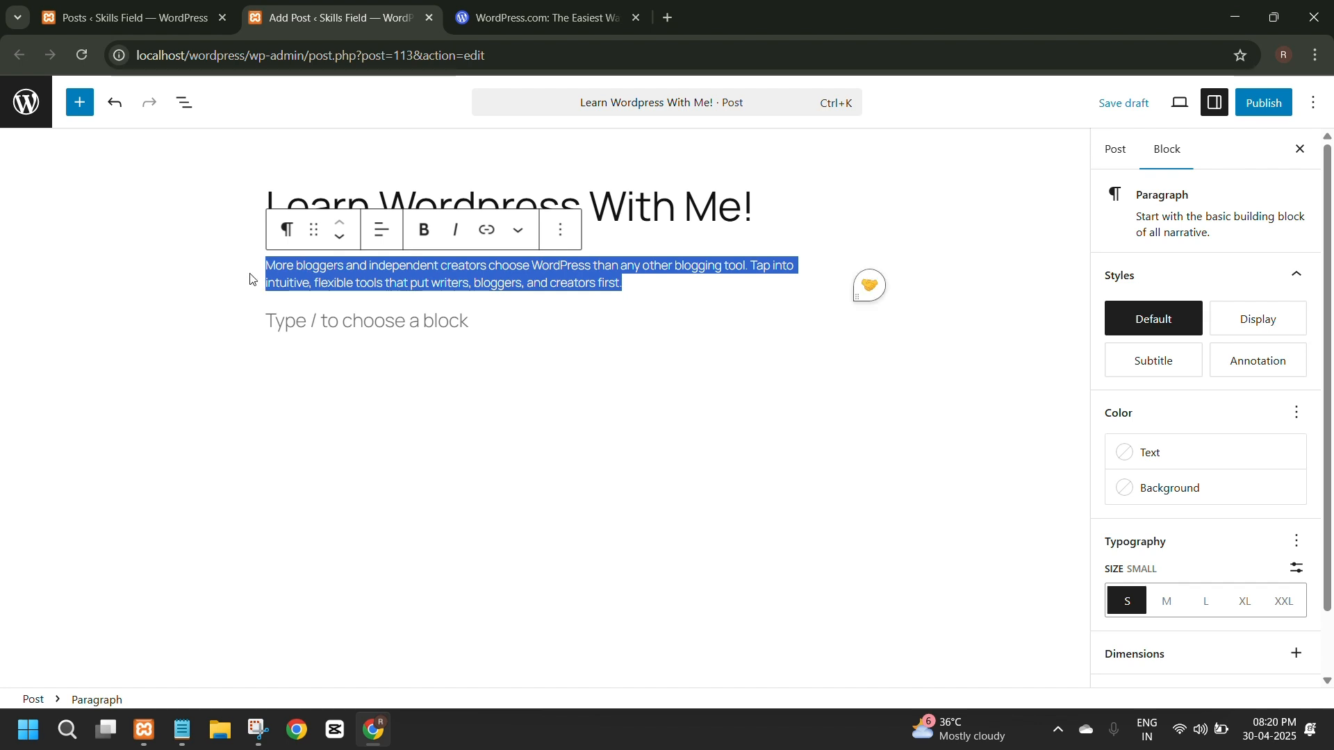
{"action": "left_click", "coordinate": [1297, 567]}
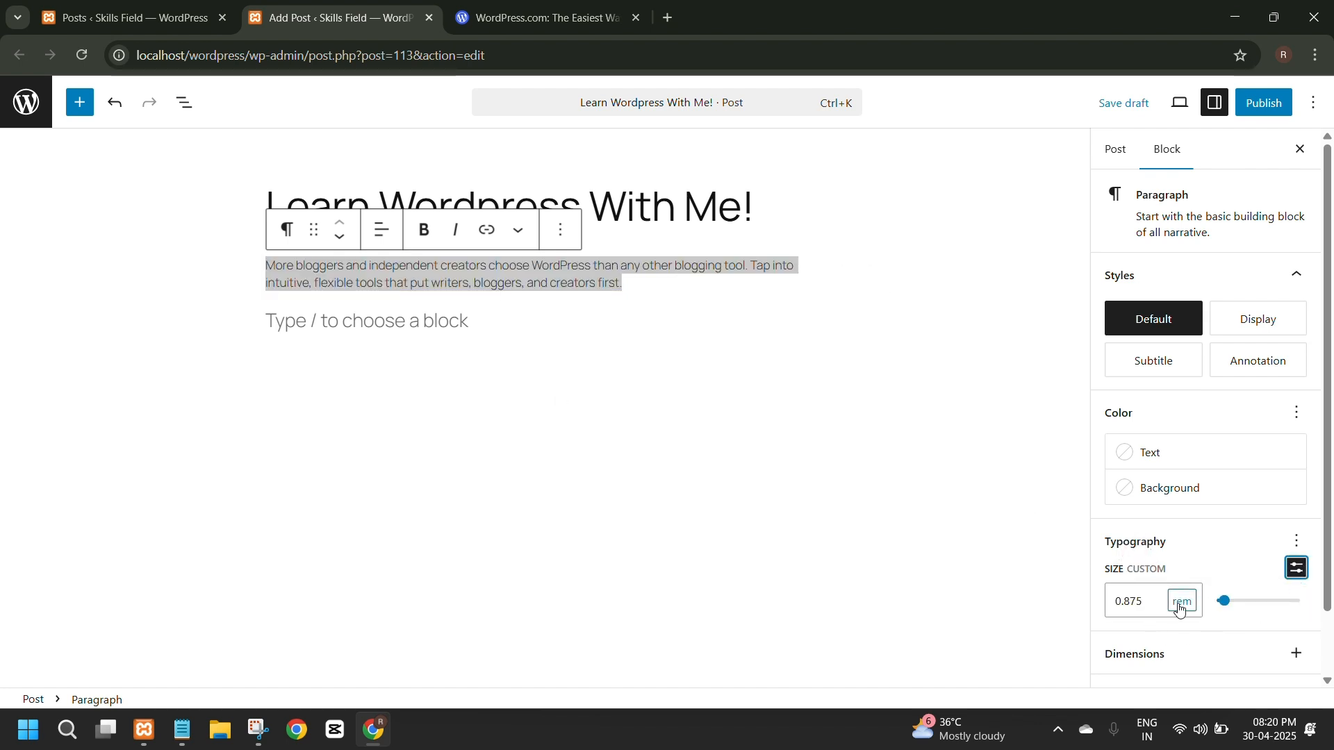
{"action": "left_click", "coordinate": [1179, 609]}
{"action": "left_click", "coordinate": [1181, 485]}
{"action": "left_click", "coordinate": [1155, 601]}
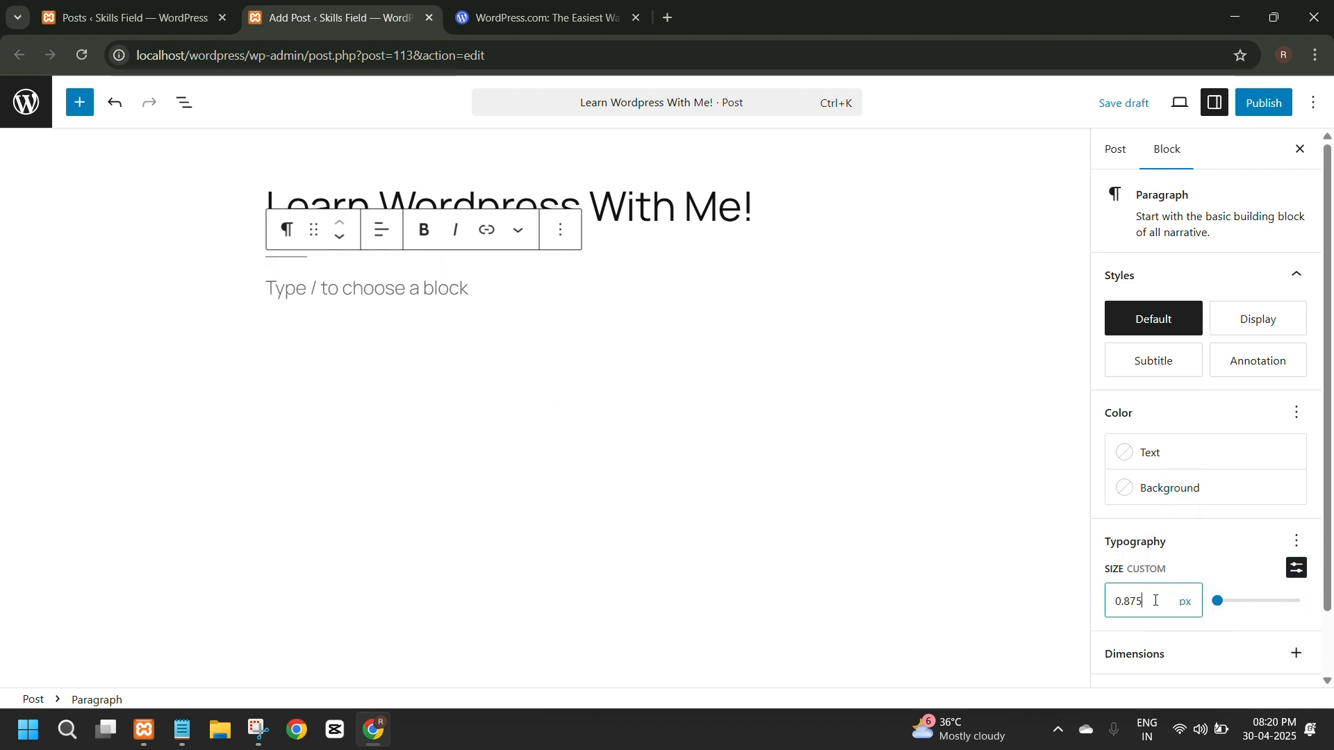
{"action": "left_click_drag", "start_coordinate": [1155, 601], "coordinate": [1044, 606]}
{"action": "type", "text": "16"}
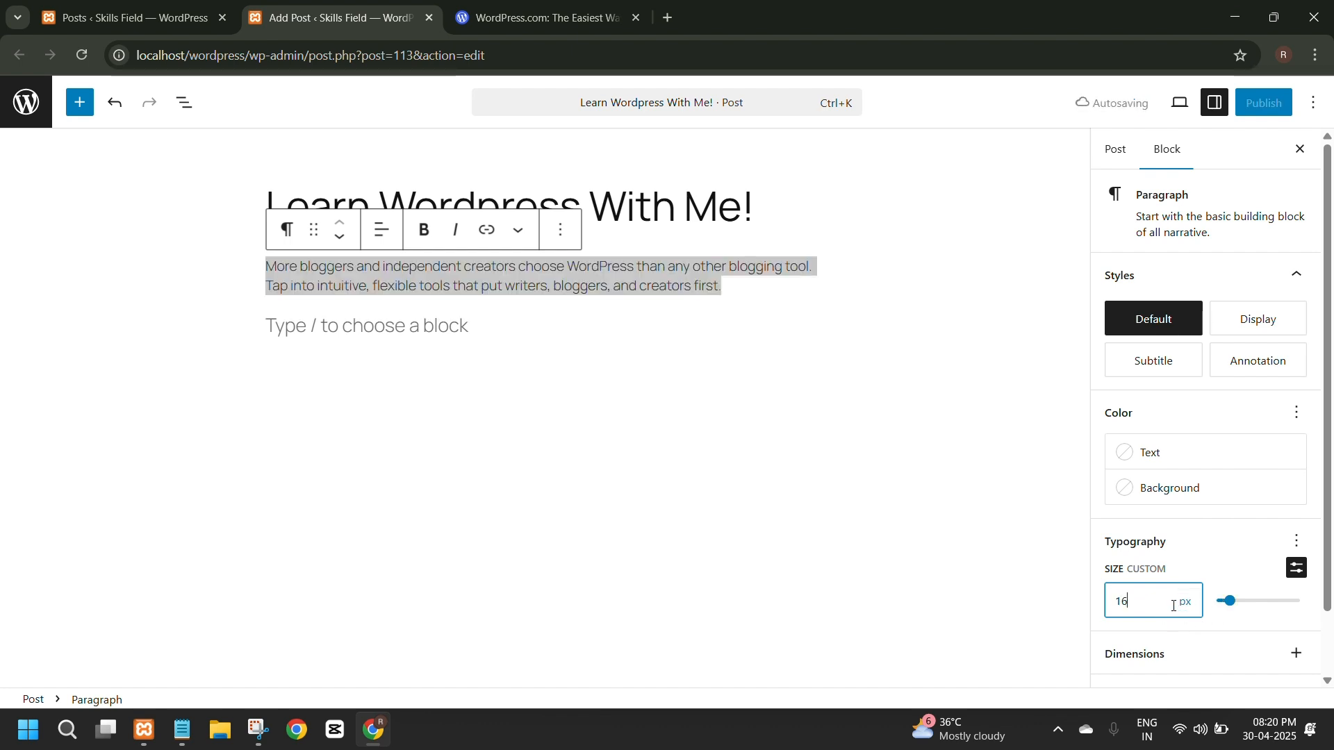
{"action": "key", "text": "BackSpace"}
{"action": "type", "text": "5"}
{"action": "left_click", "coordinate": [959, 485]}
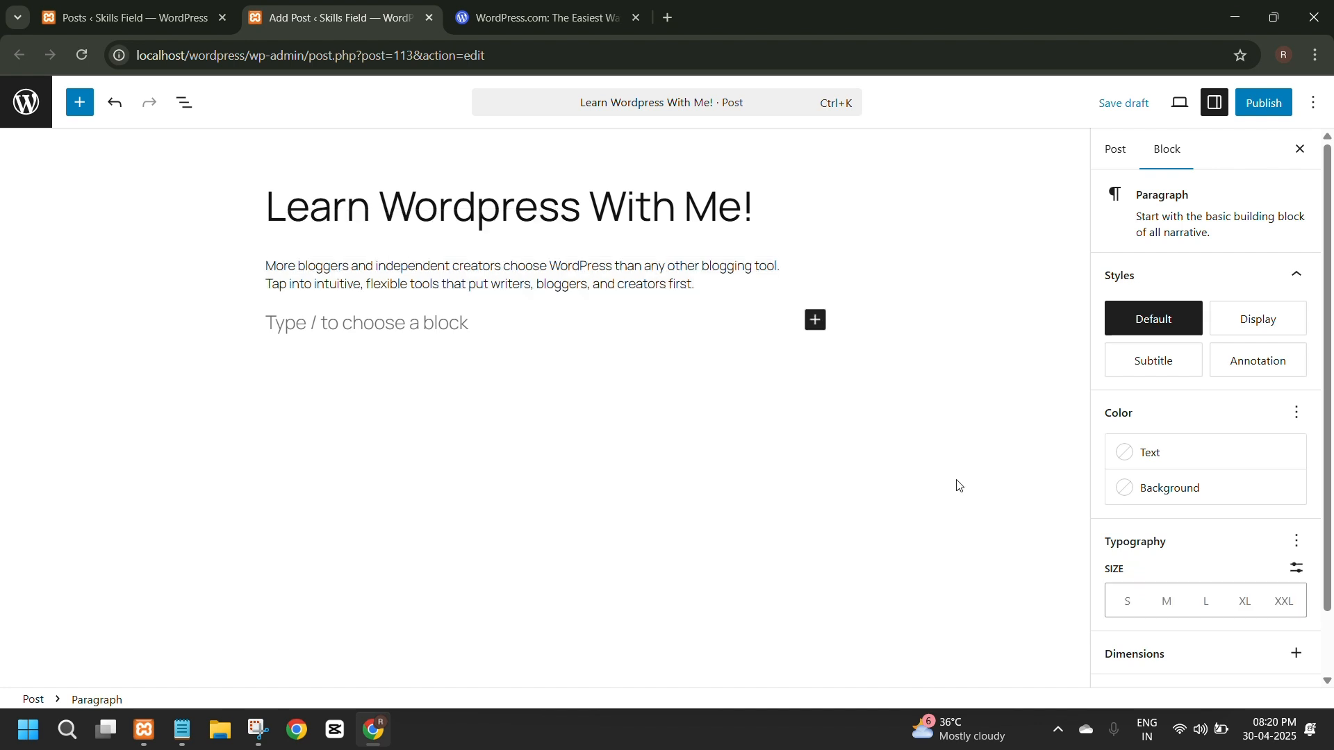
Set the text color of the paragraph about bloggers and creators to the theme's black.
{"action": "left_click_drag", "start_coordinate": [743, 276], "coordinate": [218, 253]}
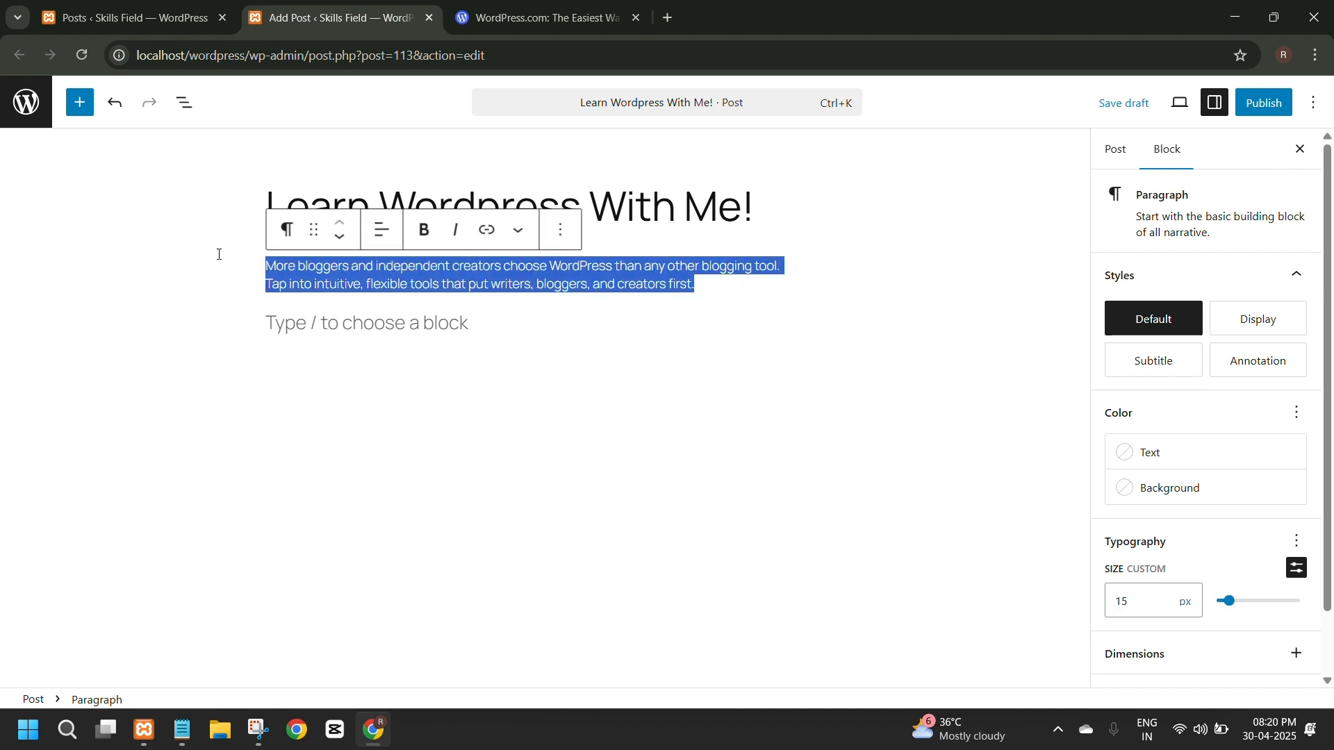
{"action": "left_click", "coordinate": [1163, 453]}
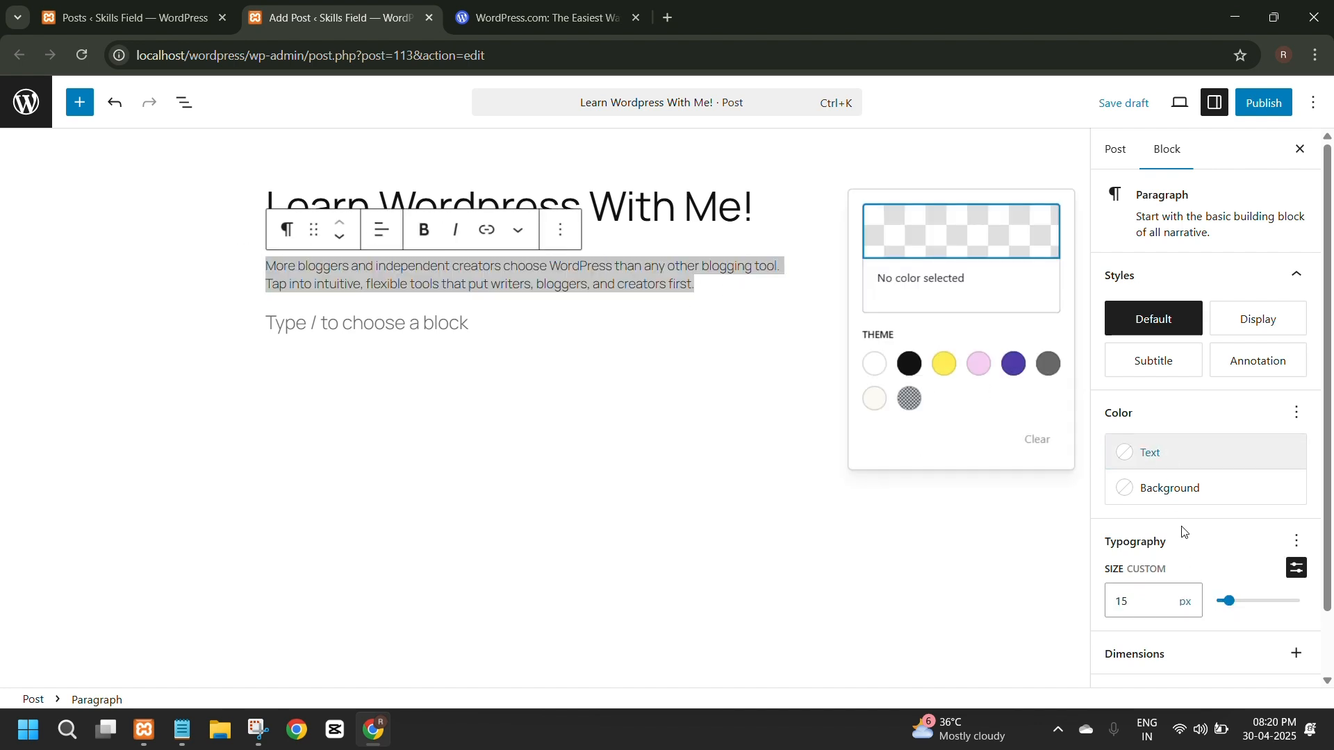
{"action": "left_click", "coordinate": [943, 367]}
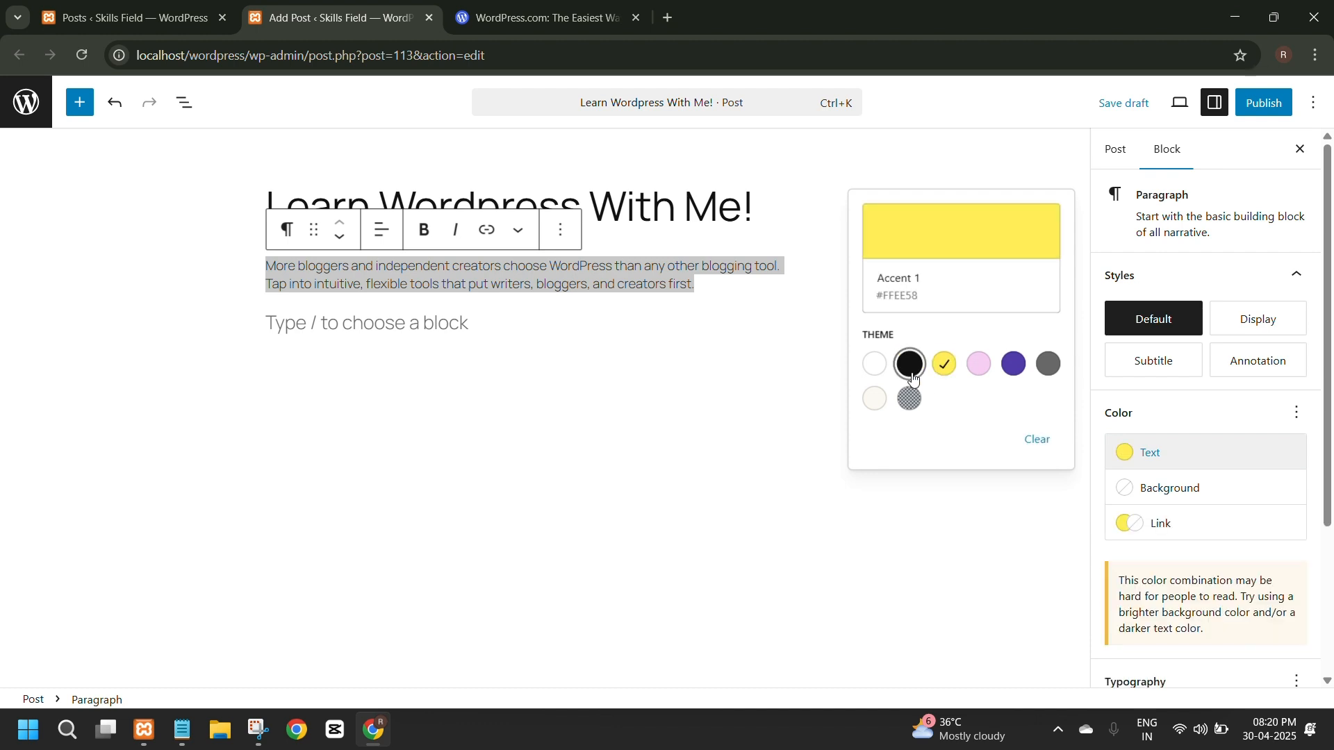
{"action": "left_click", "coordinate": [909, 364]}
{"action": "left_click", "coordinate": [669, 379]}
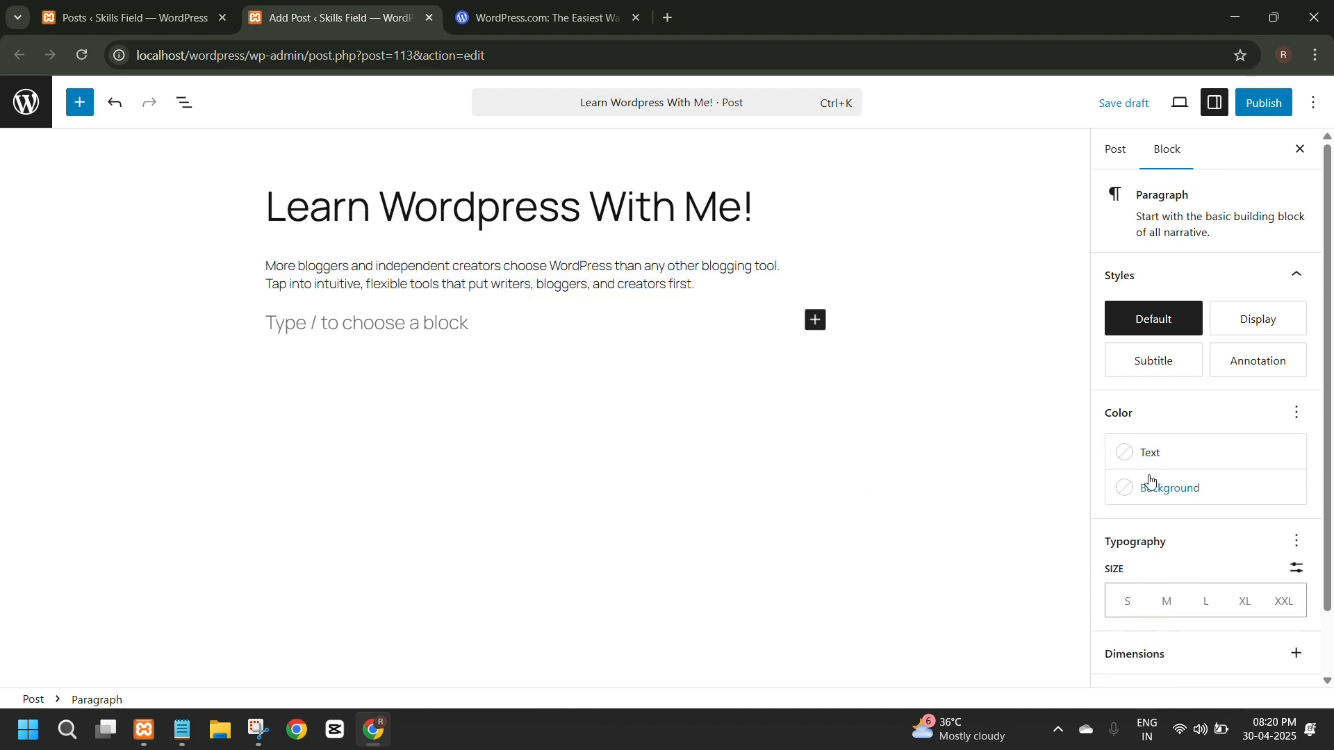
Give the paragraph about bloggers and creators the yellow Accent 1 (#FFEE58) background color.
{"action": "left_click_drag", "start_coordinate": [756, 282], "coordinate": [239, 259]}
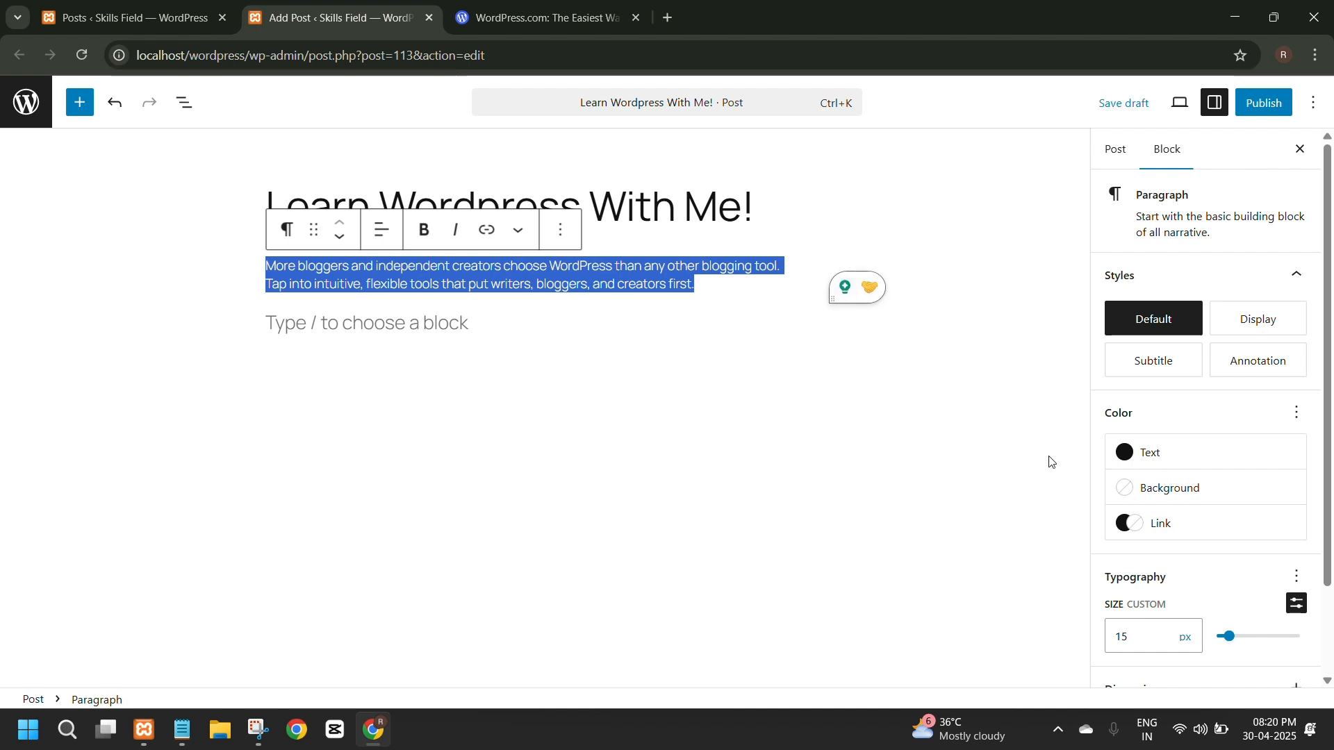
{"action": "left_click", "coordinate": [1174, 495]}
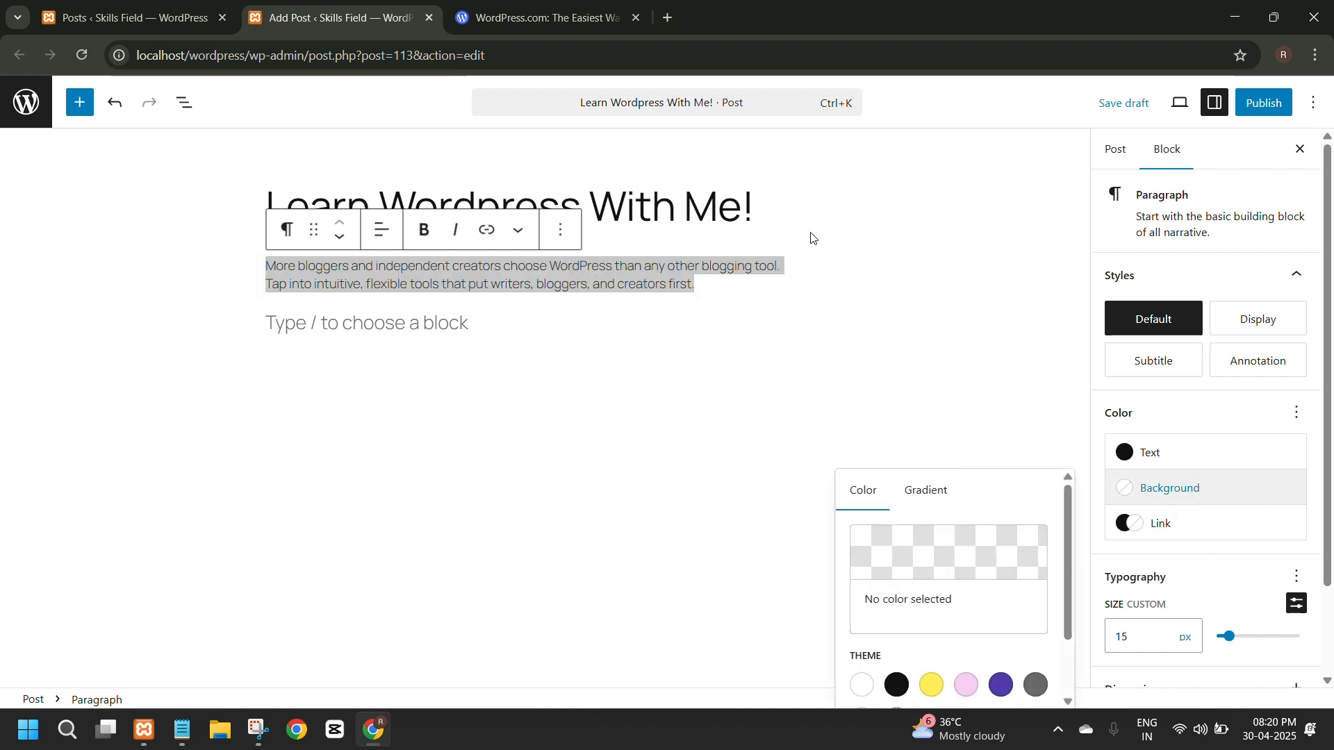
{"action": "scroll", "coordinate": [952, 591], "scroll_direction": "down", "scroll_amount": 2}
{"action": "left_click", "coordinate": [931, 603]}
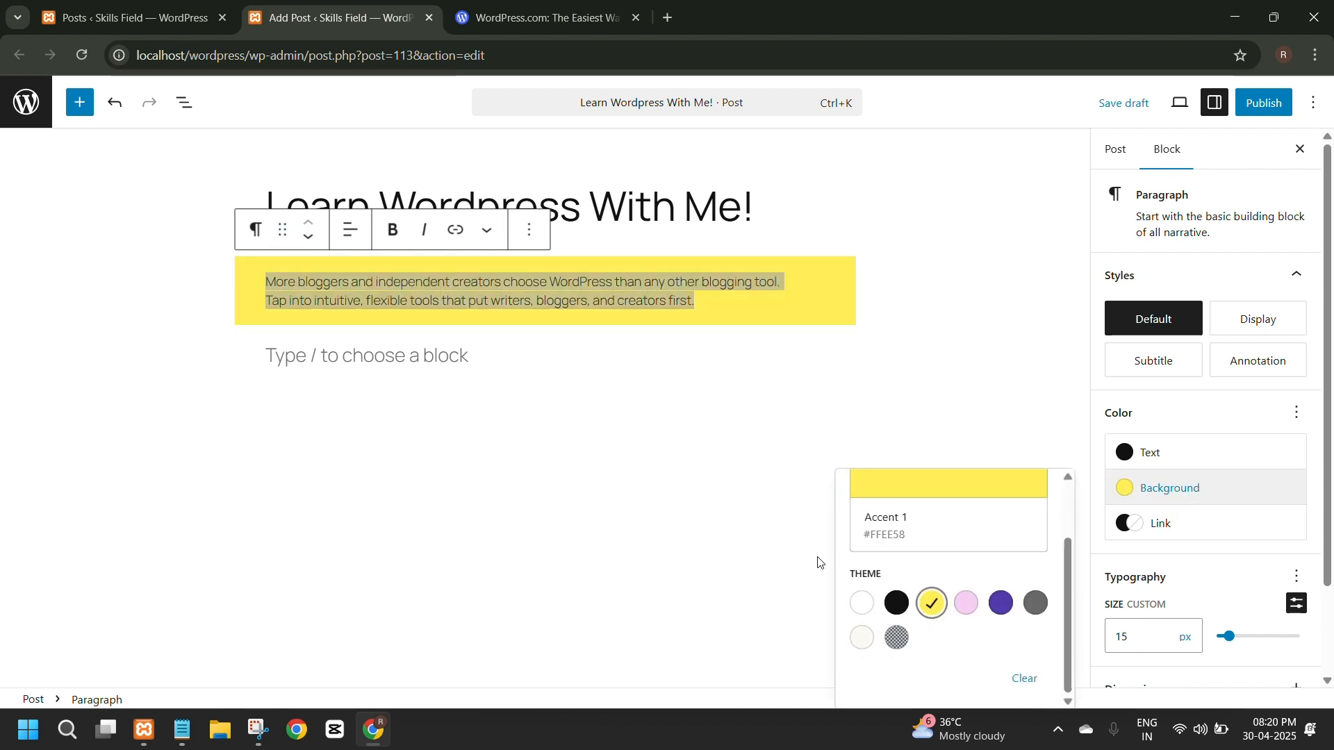
{"action": "left_click", "coordinate": [587, 429]}
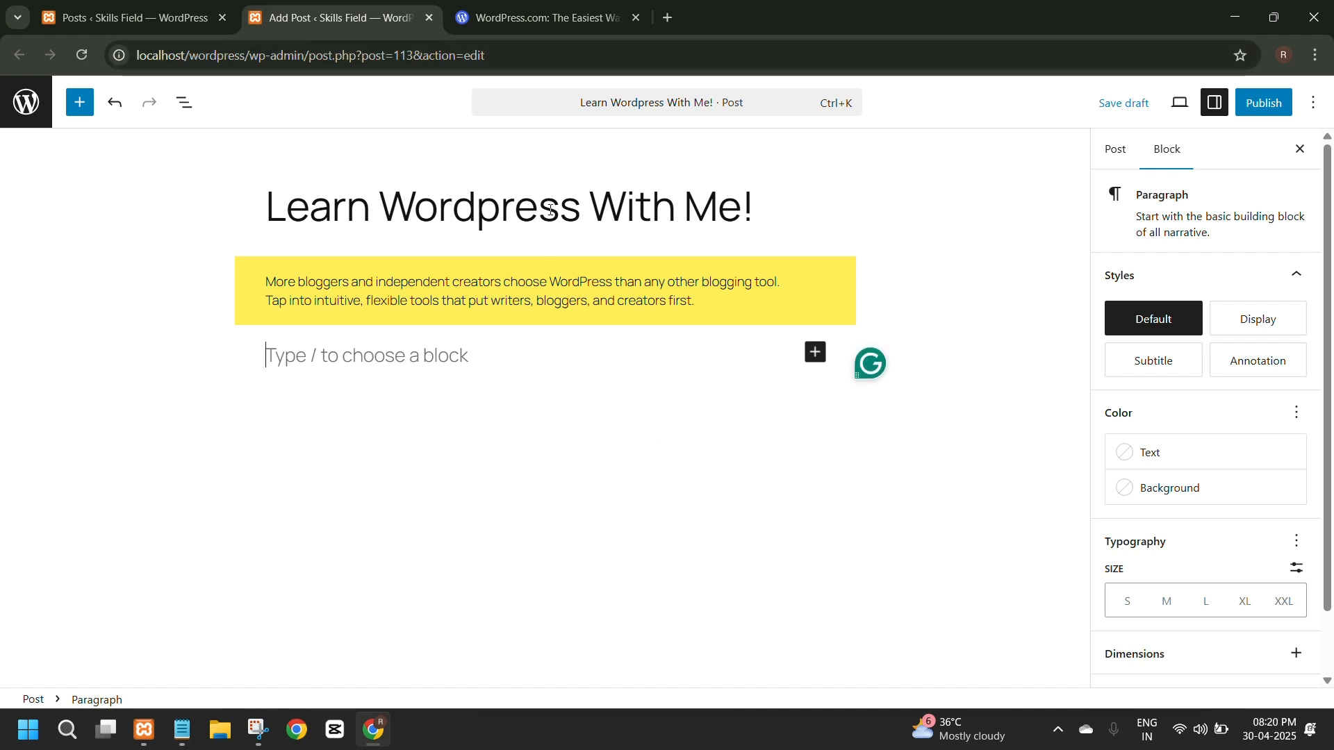
Search Google for pixels image in the WordPress.com browser tab and open the free photos page on Pexels.
{"action": "left_click", "coordinate": [502, 27]}
{"action": "left_click", "coordinate": [324, 55]}
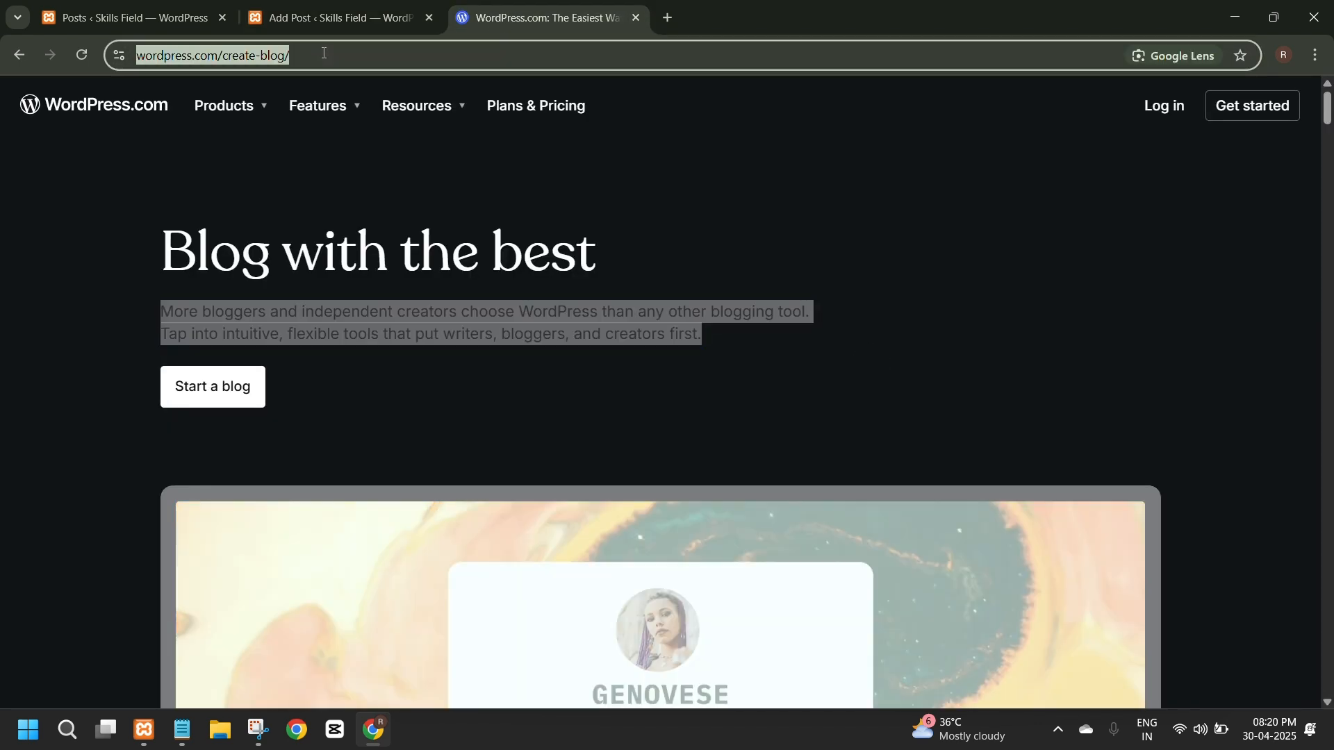
{"action": "key", "text": "BackSpace"}
{"action": "type", "text": "pixe"}
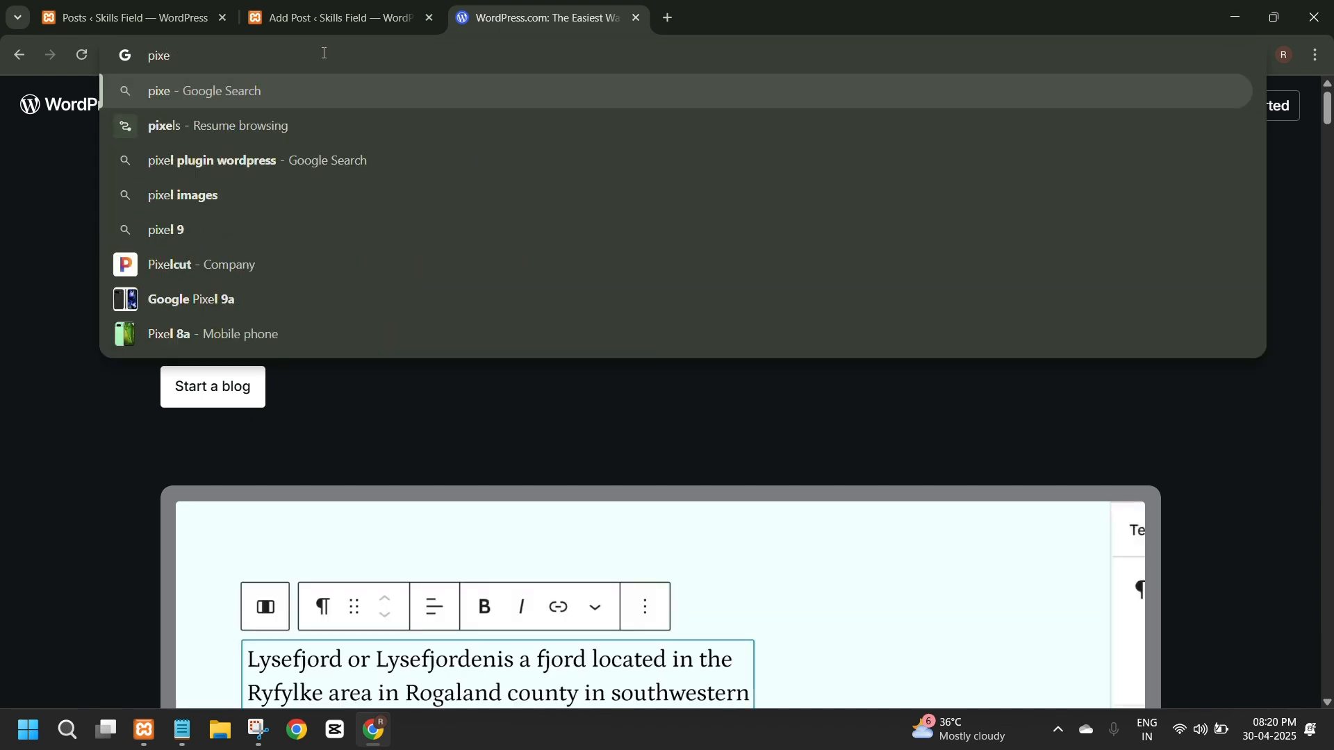
{"action": "type", "text": "l"}
{"action": "left_click", "coordinate": [319, 127]}
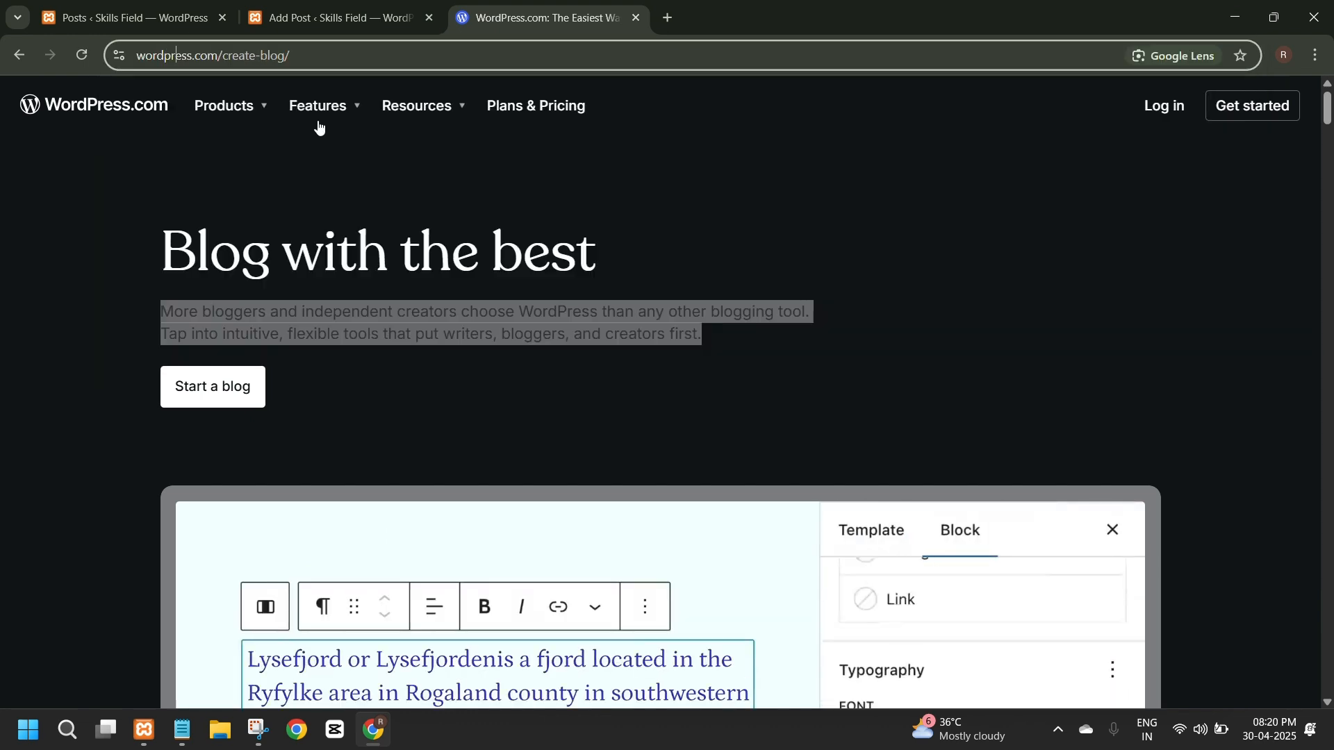
{"action": "left_click", "coordinate": [116, 53]}
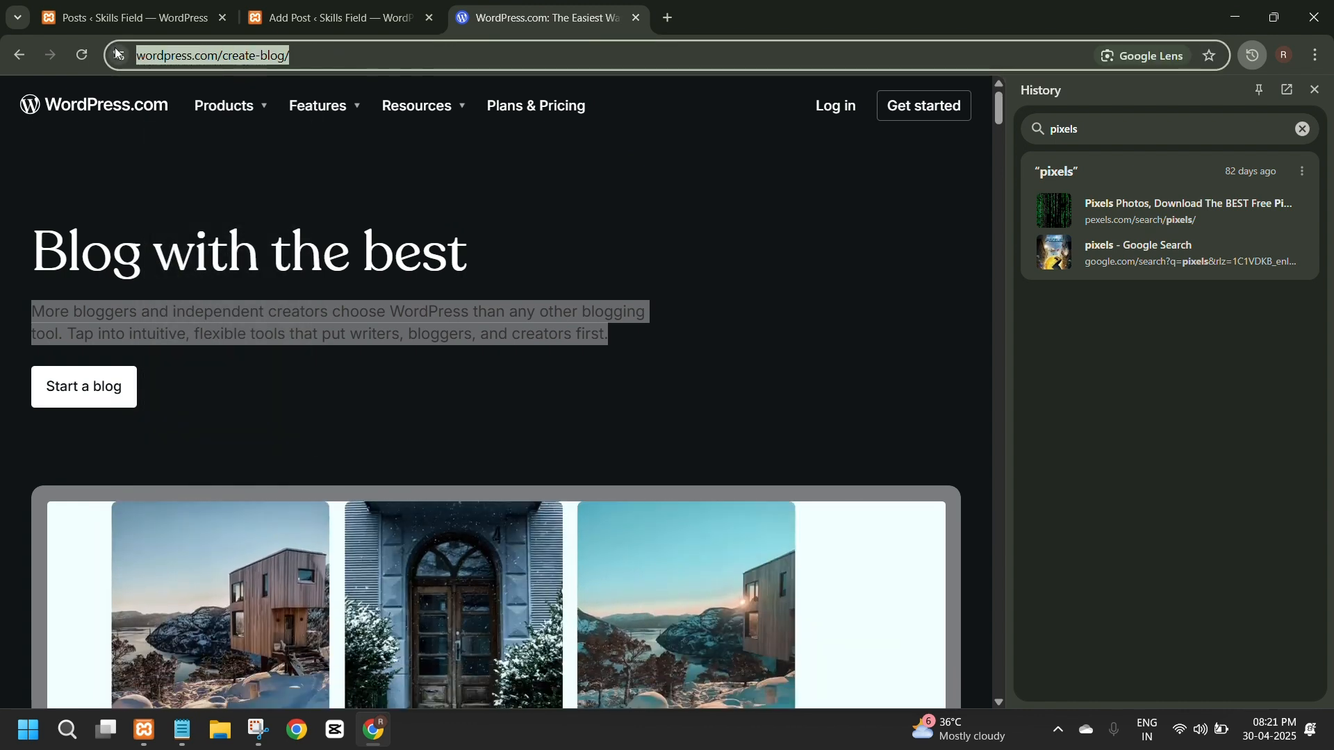
{"action": "type", "text": "pixe"}
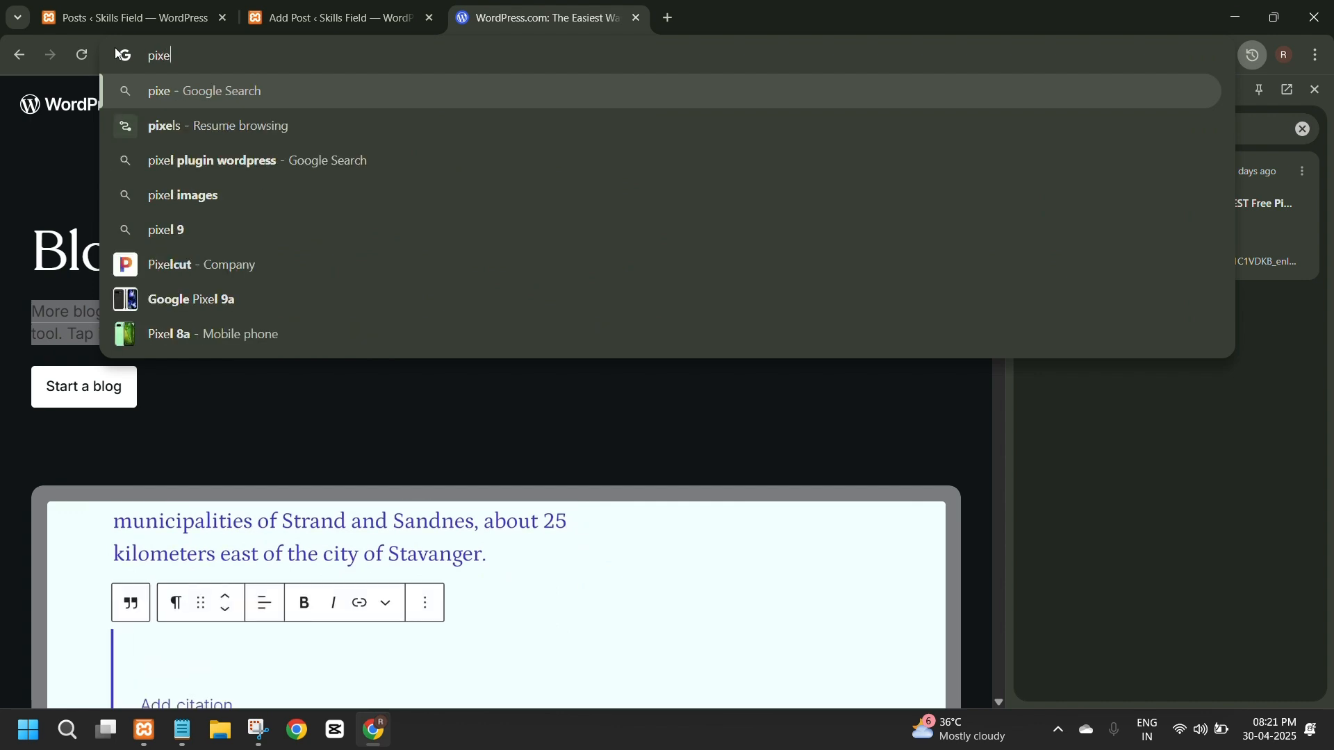
{"action": "type", "text": "ls"}
{"action": "left_click", "coordinate": [163, 198]}
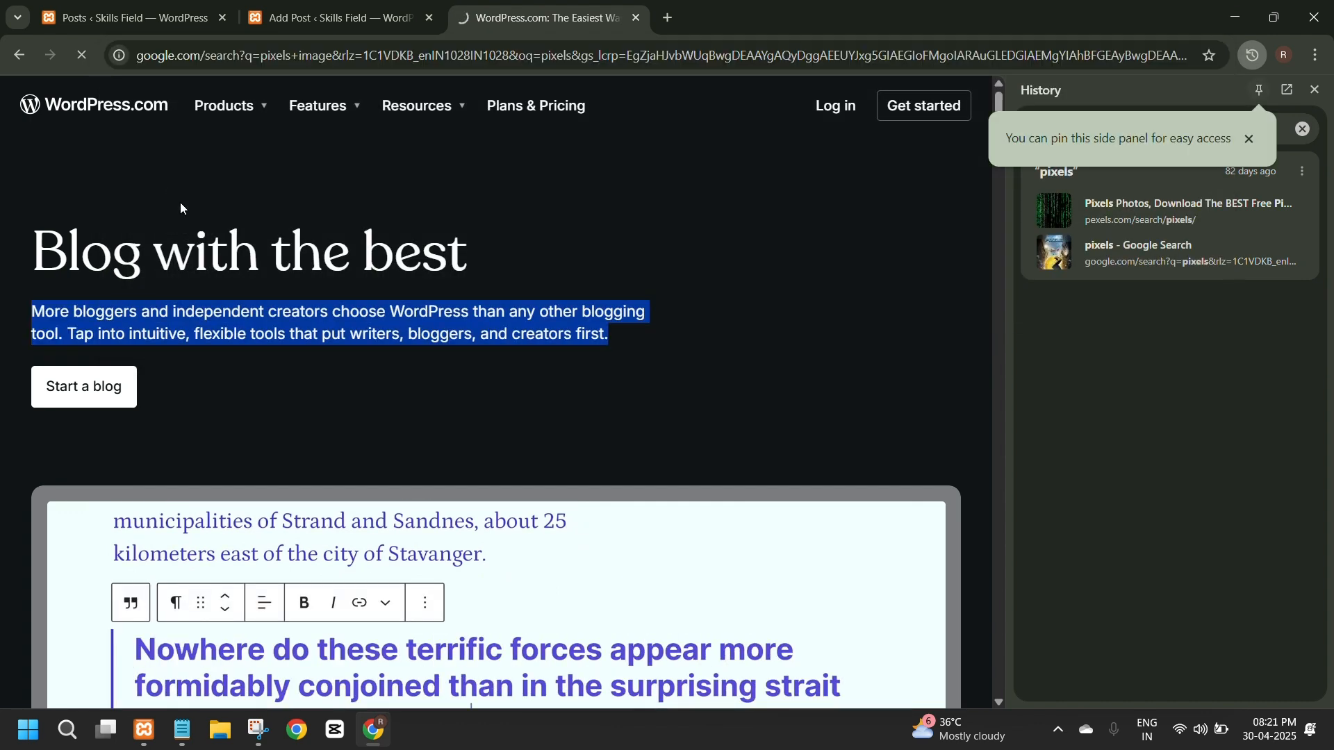
{"action": "left_click", "coordinate": [64, 358]}
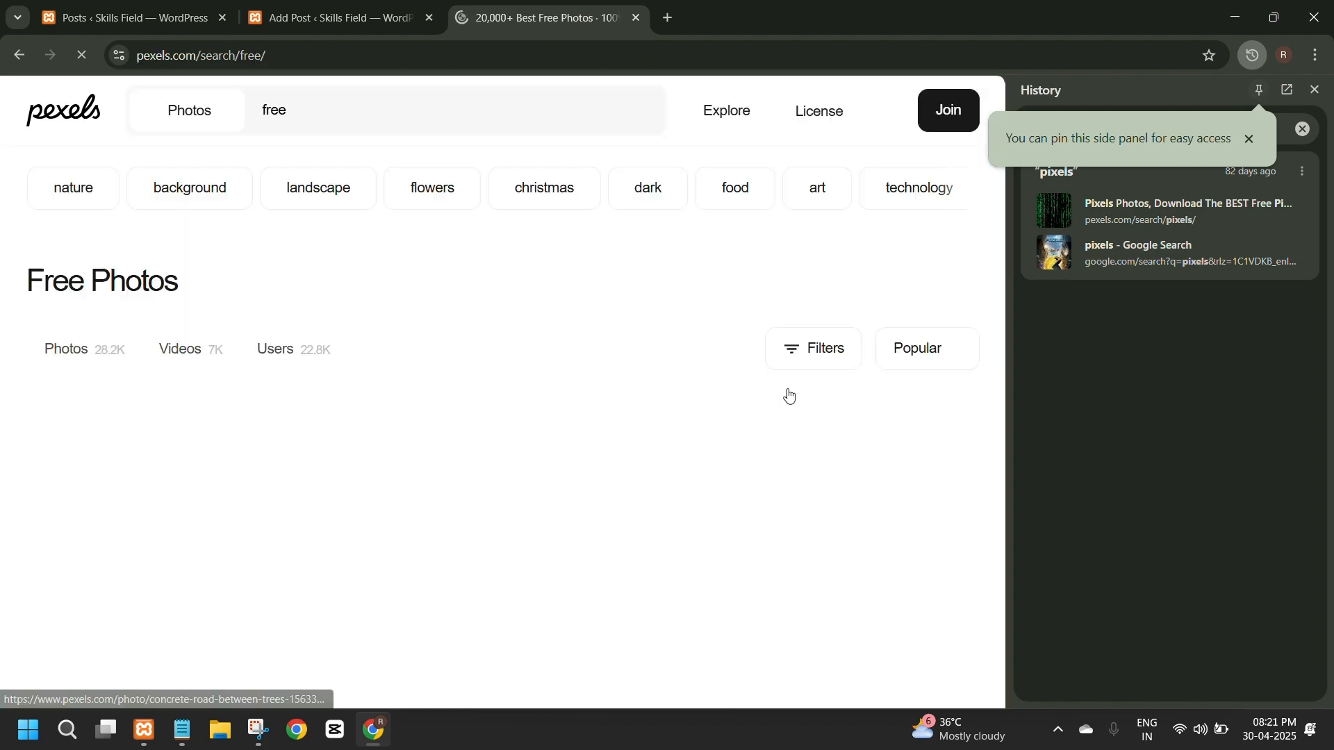
{"action": "left_click", "coordinate": [1313, 93]}
Search Pexels for wordpress and open the Pixabay photo of a laptop, phone, notebook and coffee cup on a wooden table.
{"action": "scroll", "coordinate": [379, 151], "scroll_direction": "down", "scroll_amount": 10}
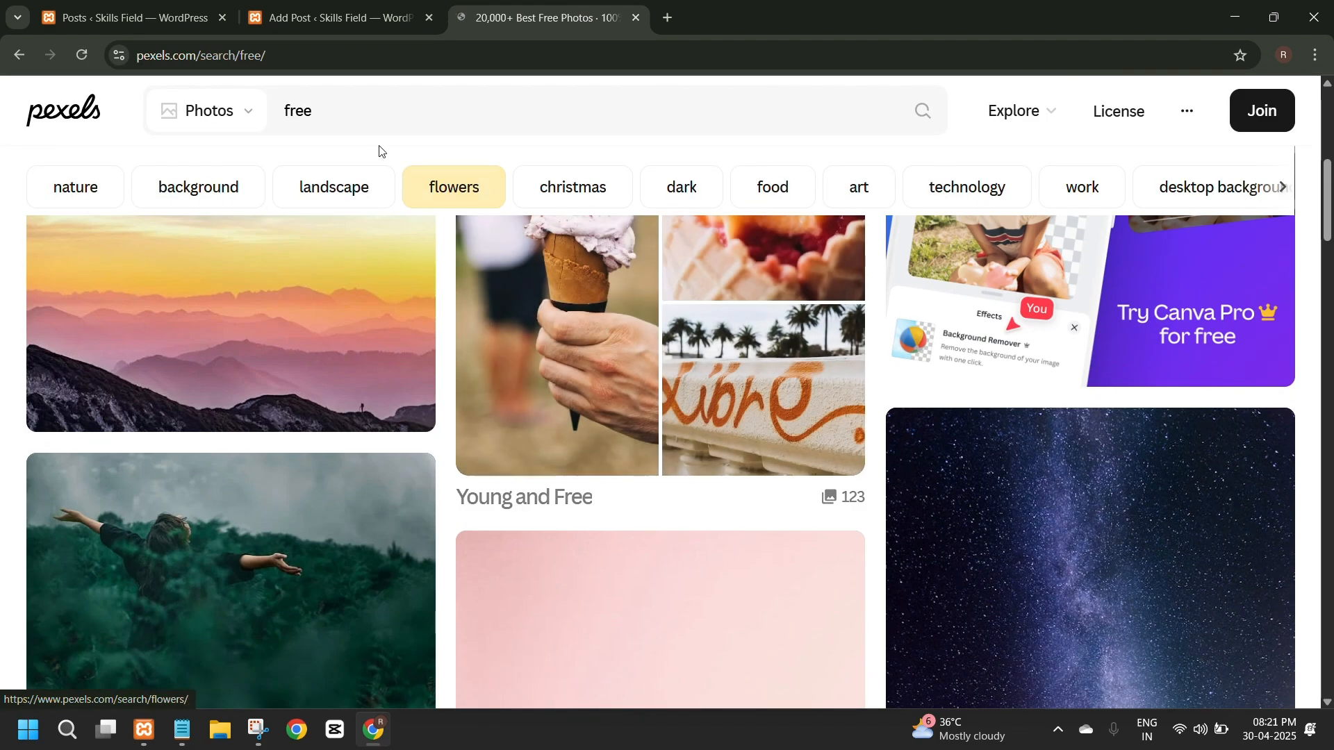
{"action": "left_click", "coordinate": [327, 106]}
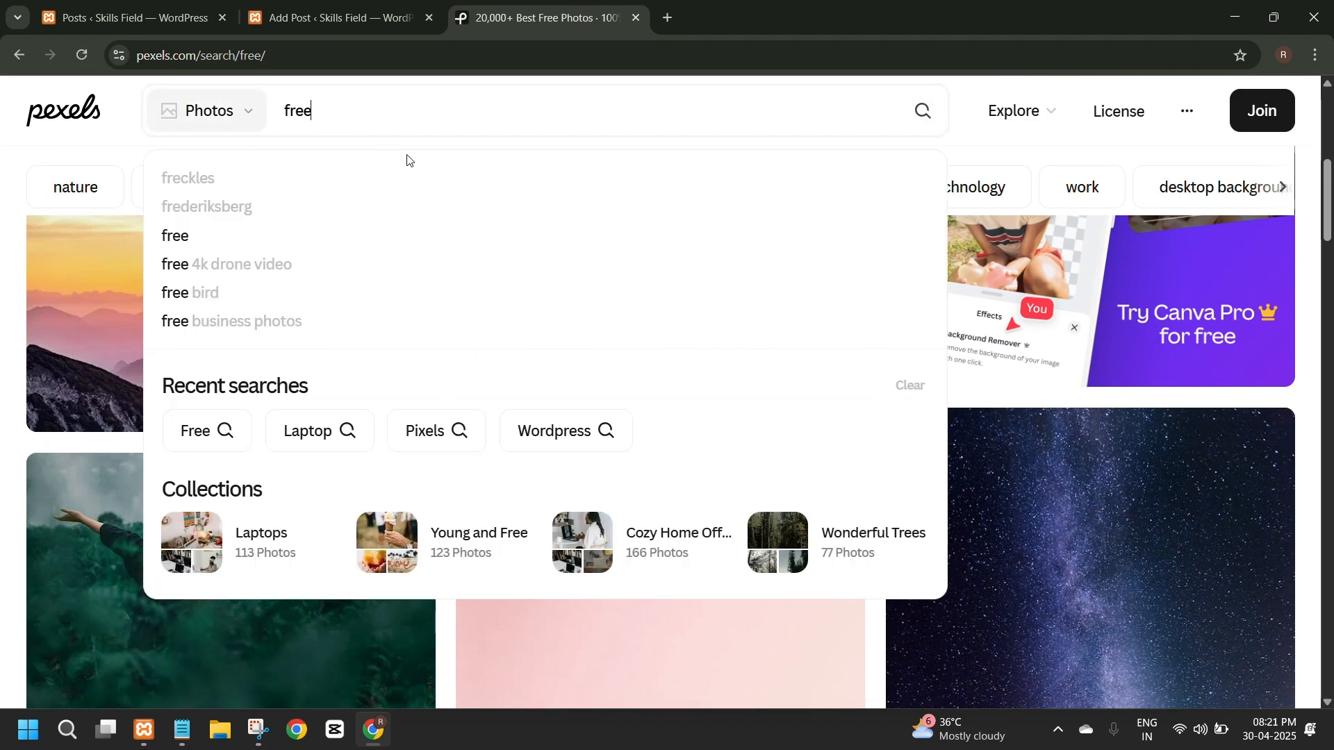
{"action": "key", "text": "BackSpace"}
{"action": "key", "text": "BackSpace"}
{"action": "key", "text": "BackSpace"}
{"action": "key", "text": "BackSpace"}
{"action": "type", "text": "wordpre"}
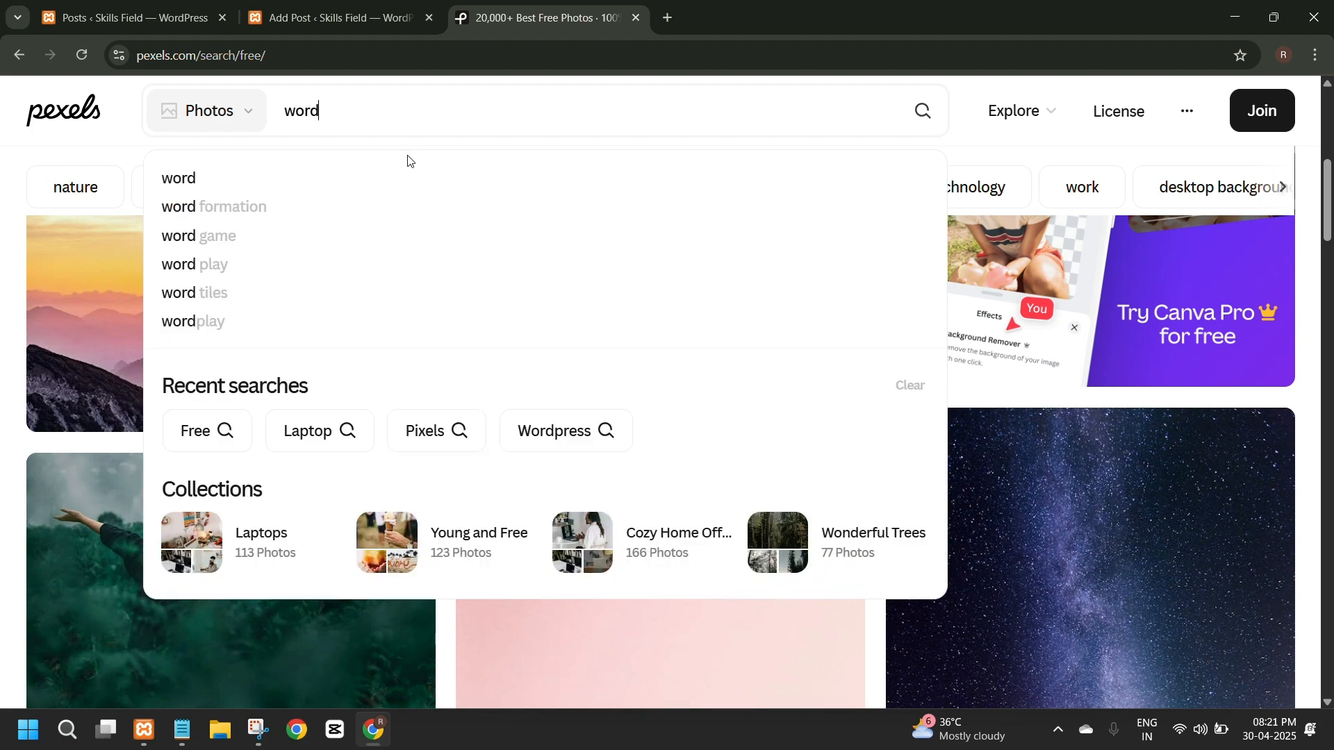
{"action": "type", "text": "ss"}
{"action": "key", "text": "Return"}
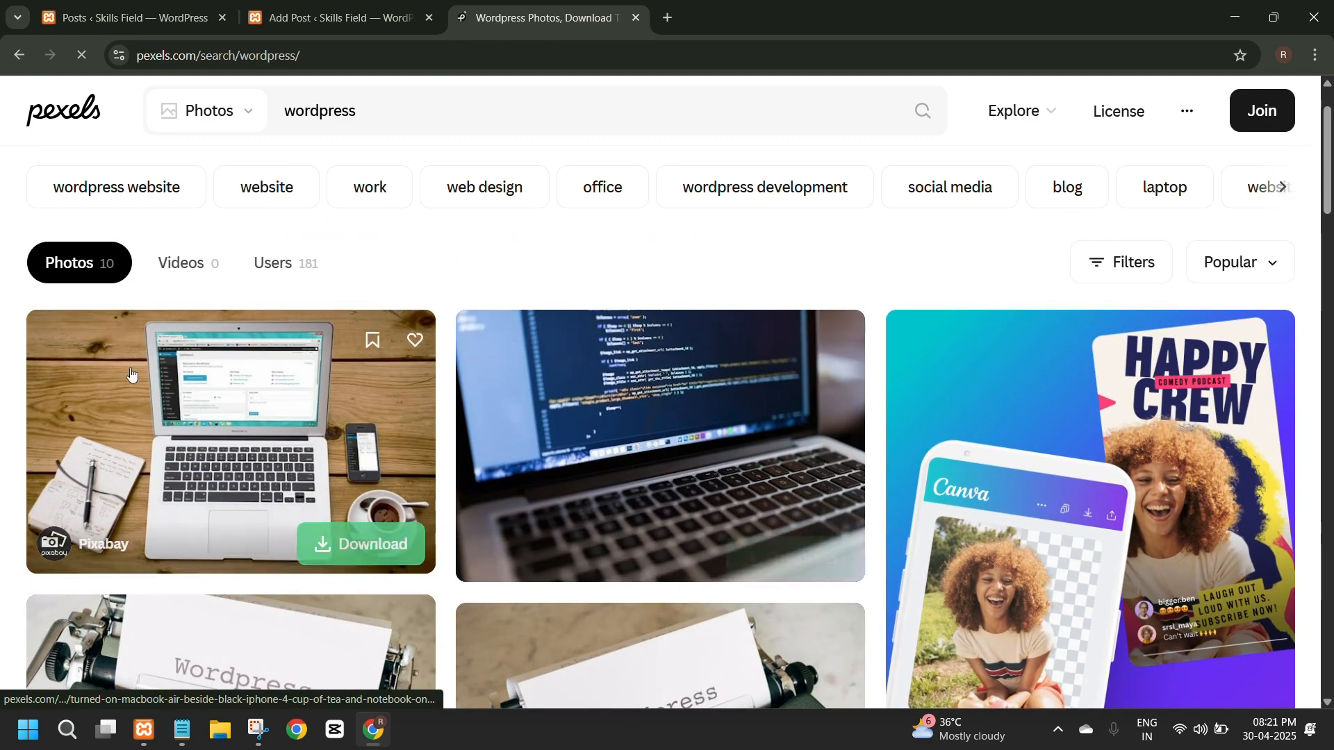
{"action": "left_click", "coordinate": [153, 421]}
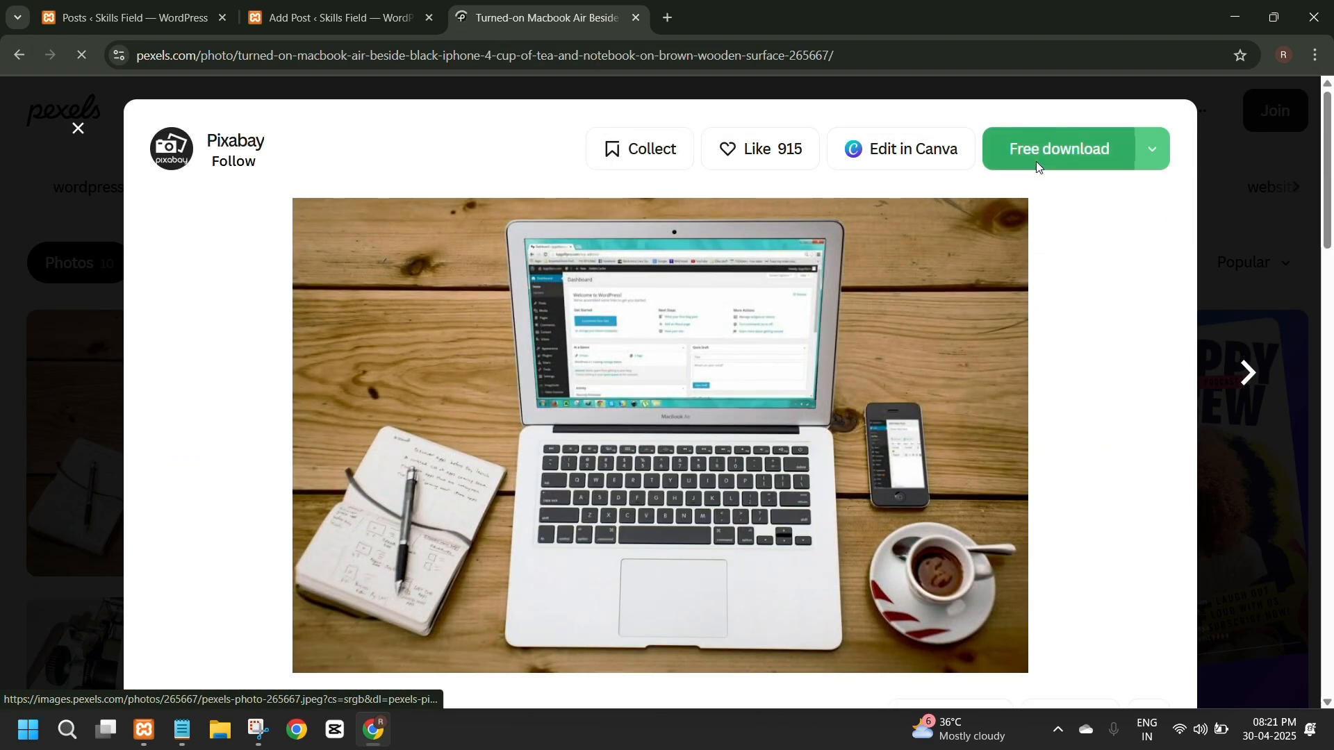
Download the open laptop photo from Pexels and add an Image block below the yellow paragraph in the WordPress post.
{"action": "left_click", "coordinate": [1042, 158]}
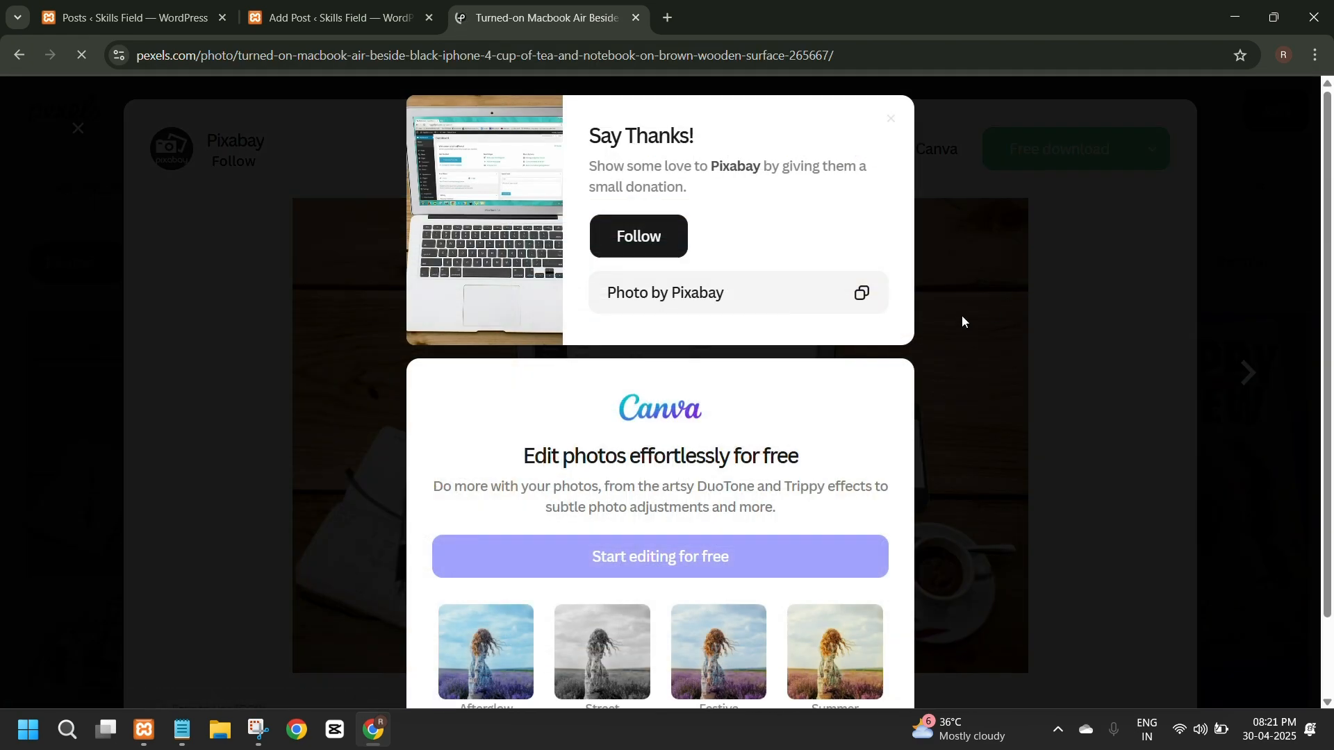
{"action": "left_click", "coordinate": [303, 22]}
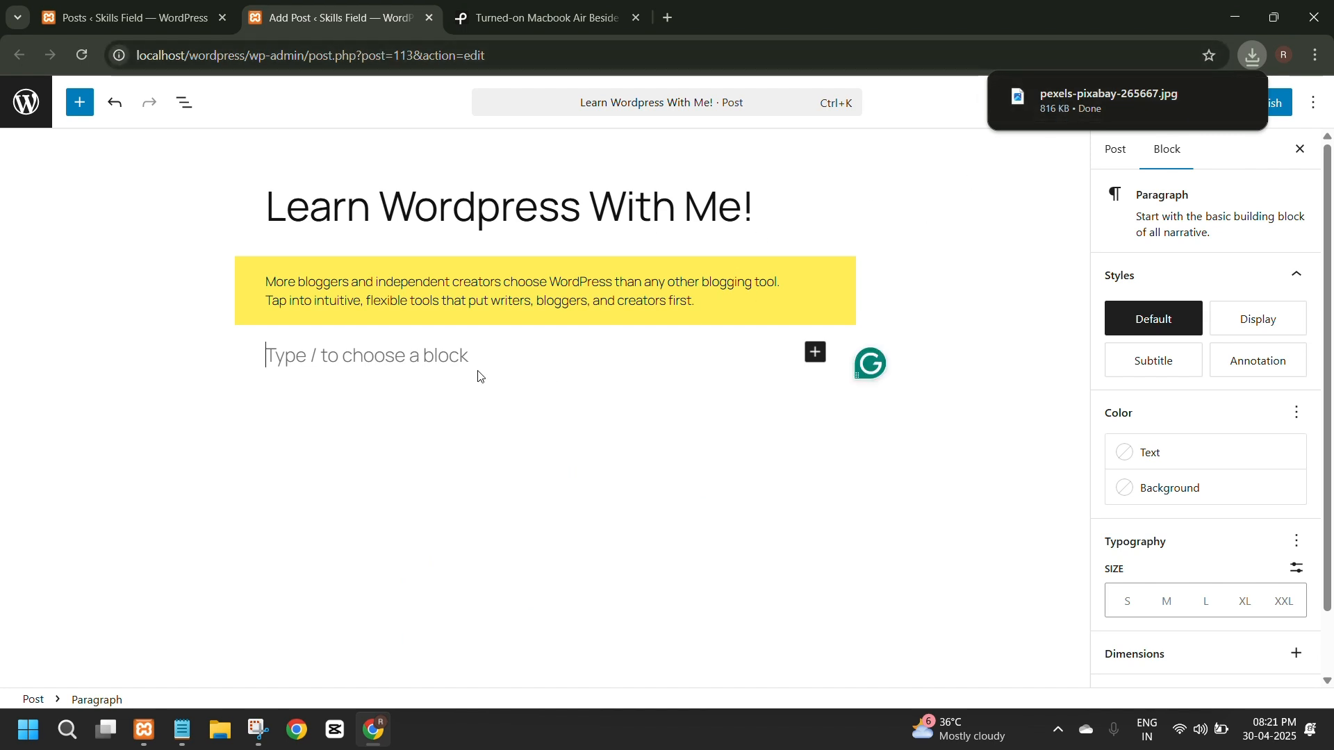
{"action": "mouse_move", "coordinate": [1088, 113]}
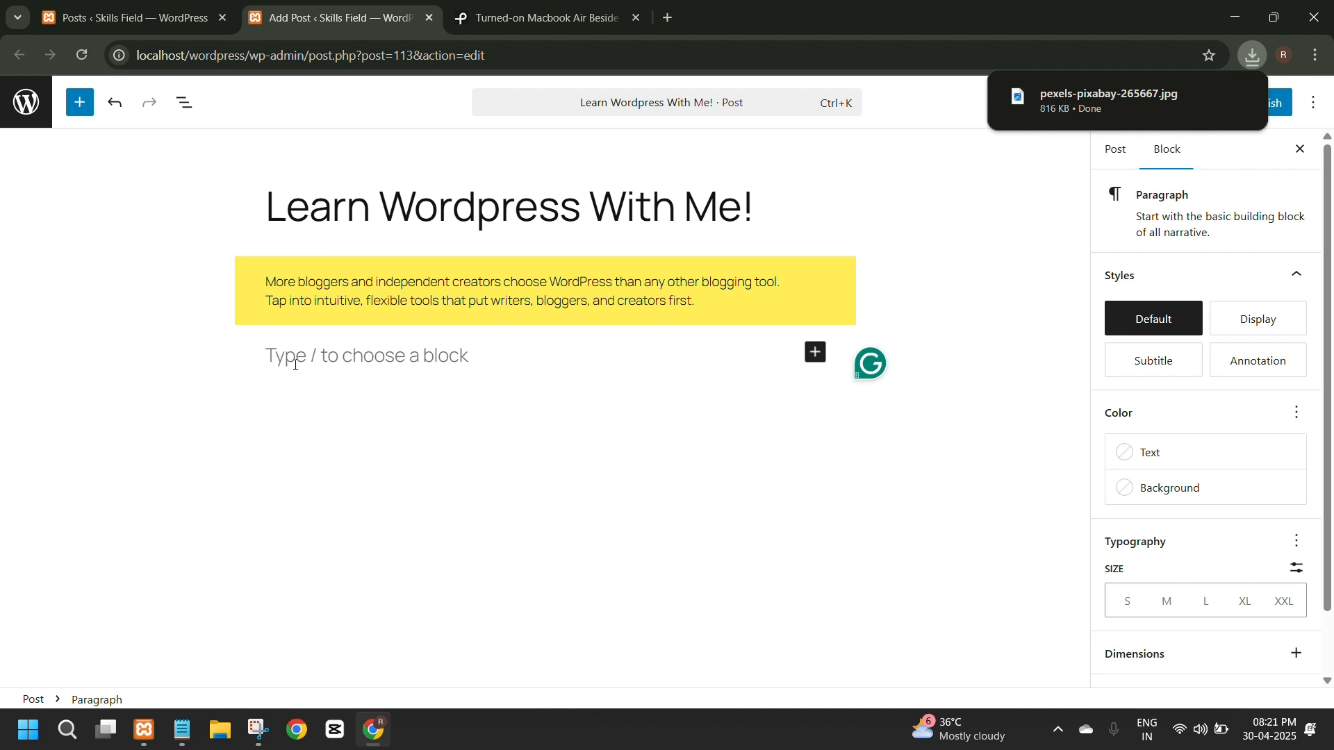
{"action": "left_click", "coordinate": [816, 353]}
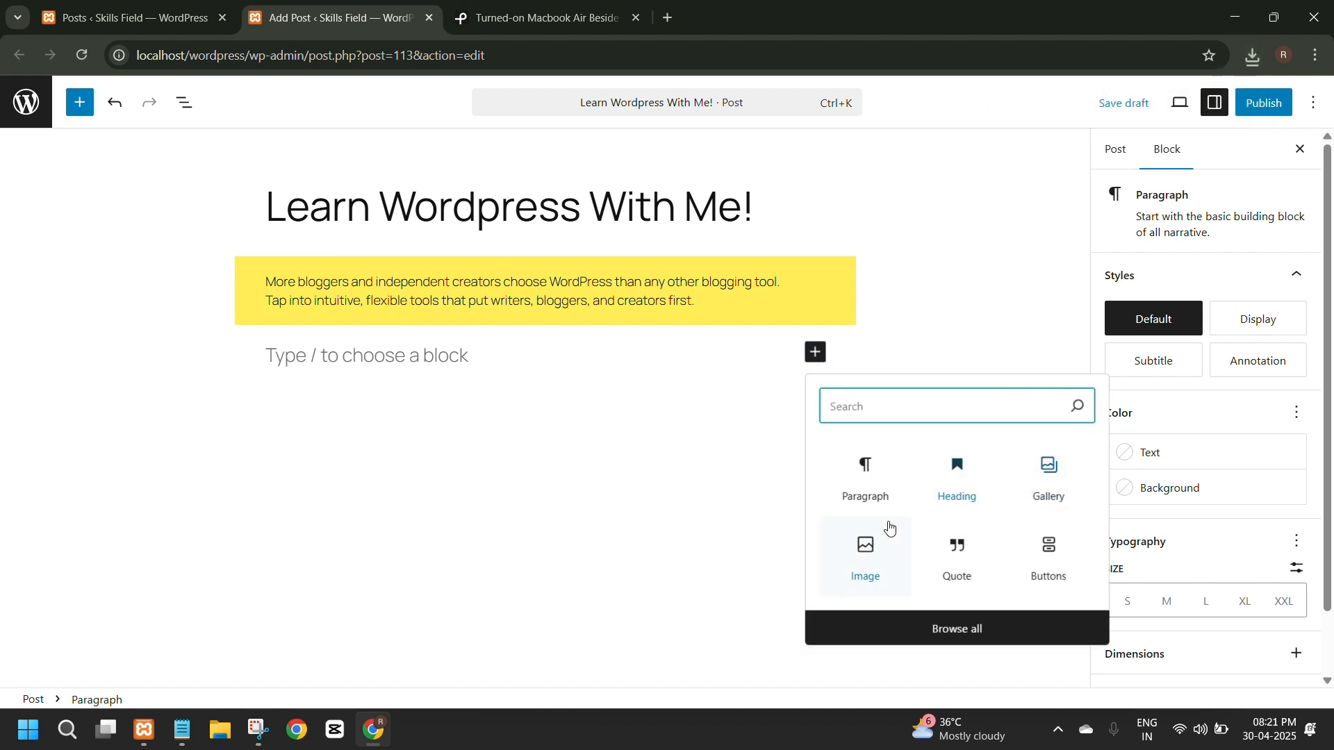
{"action": "left_click", "coordinate": [859, 559]}
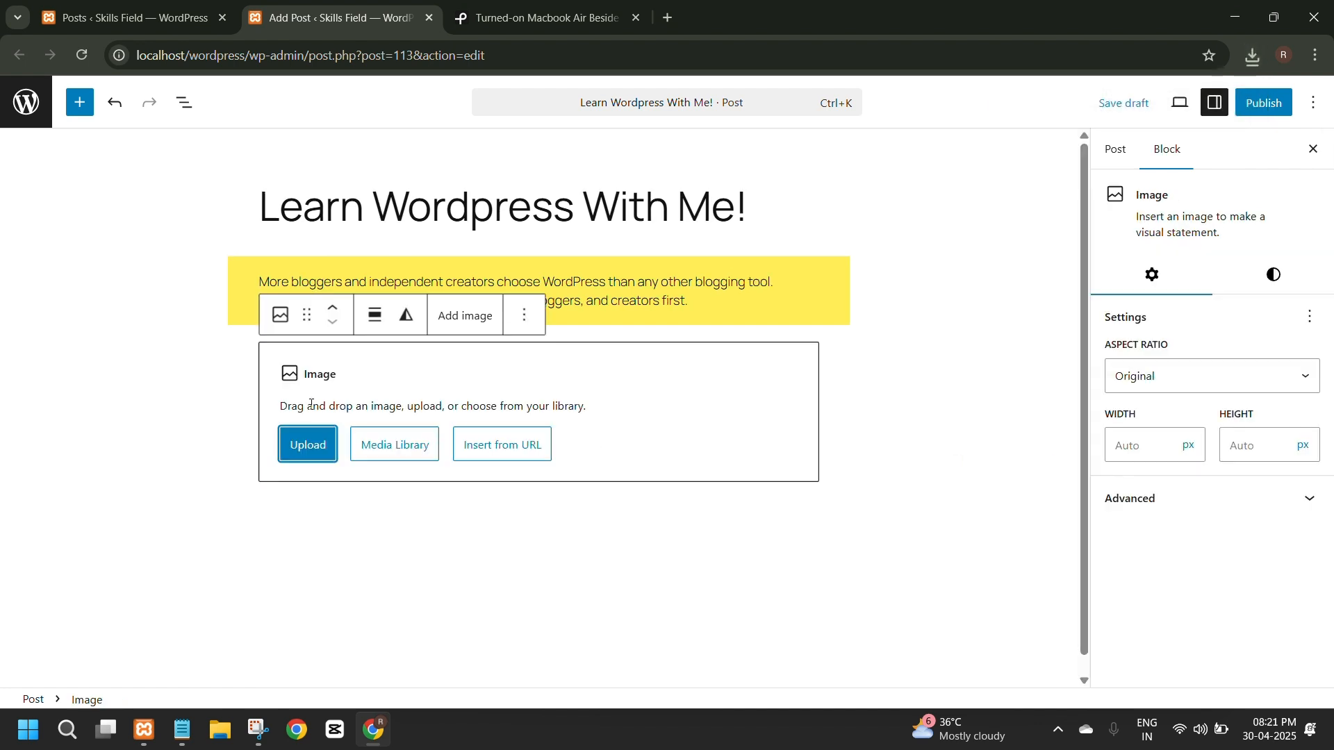
{"action": "left_click", "coordinate": [388, 455]}
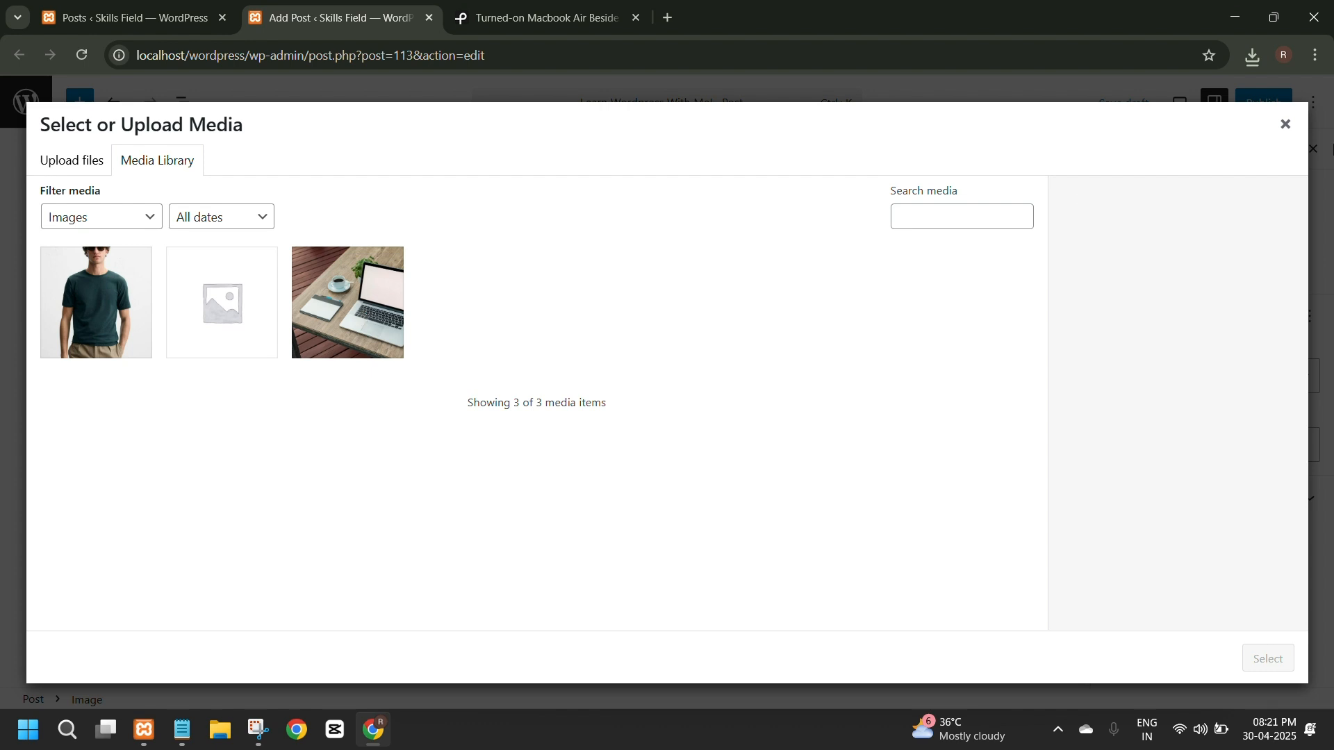
{"action": "left_click", "coordinate": [1284, 125]}
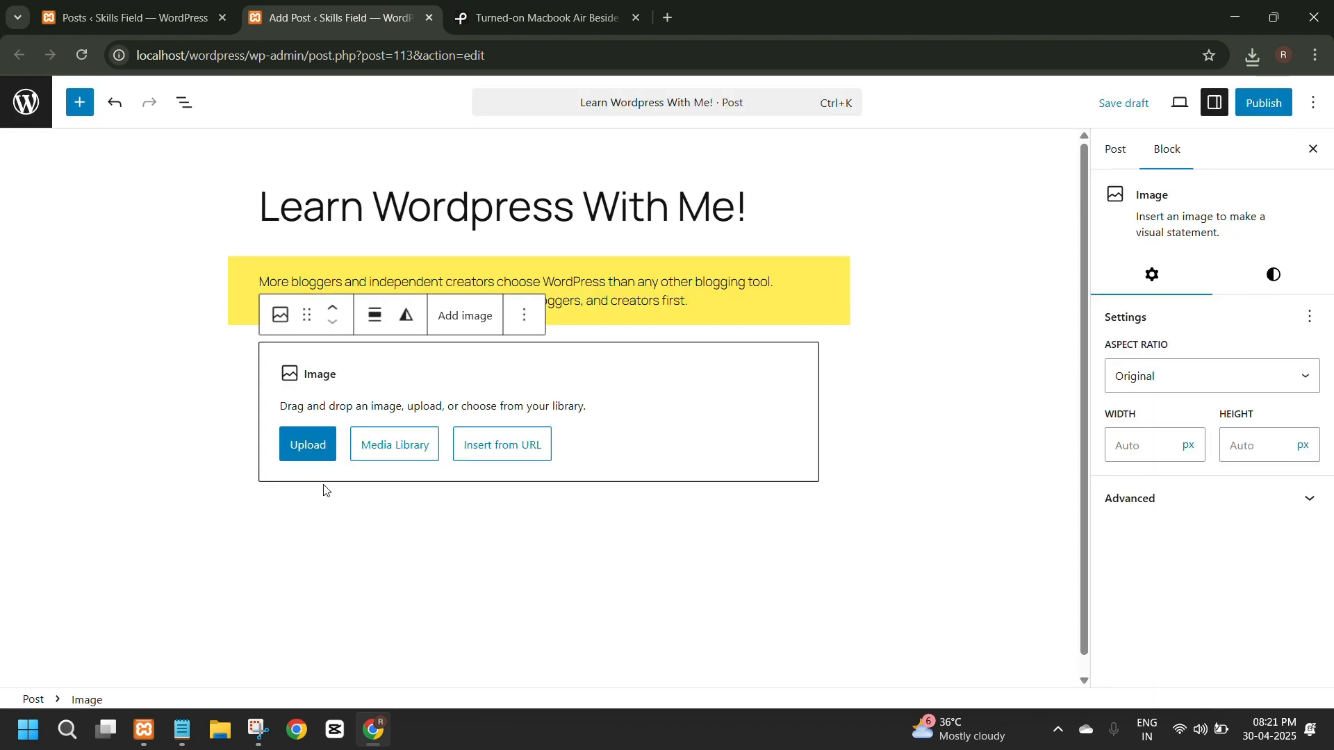
{"action": "left_click", "coordinate": [308, 445]}
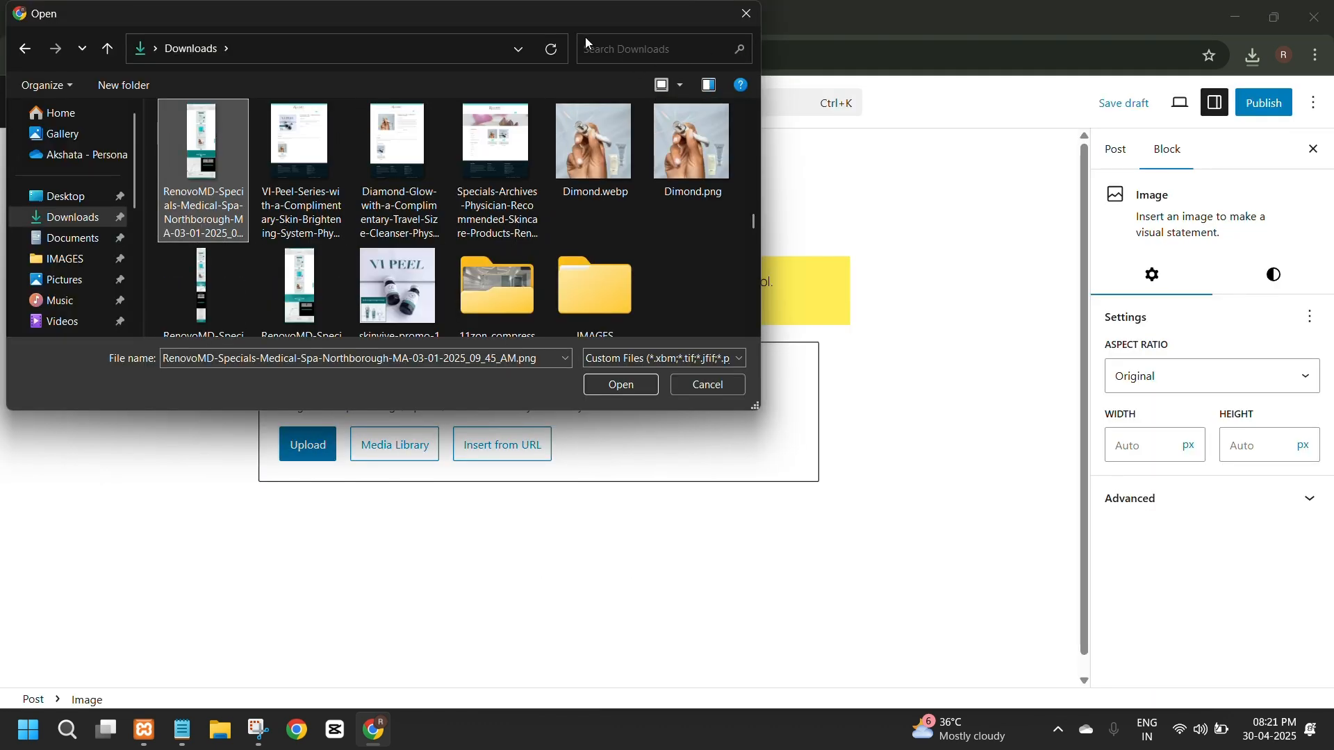
{"action": "scroll", "coordinate": [497, 259], "scroll_direction": "up", "scroll_amount": 5}
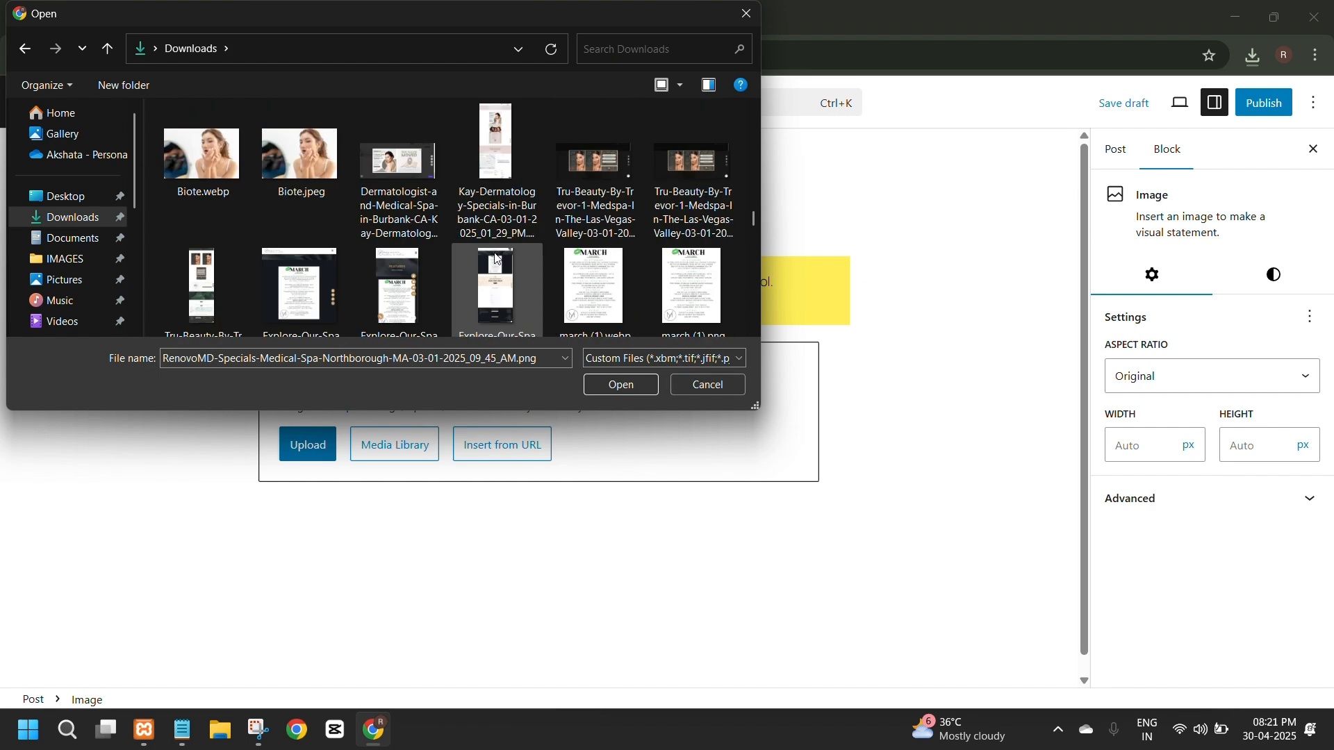
{"action": "scroll", "coordinate": [497, 259], "scroll_direction": "up", "scroll_amount": 3}
{"action": "left_click", "coordinate": [708, 386]}
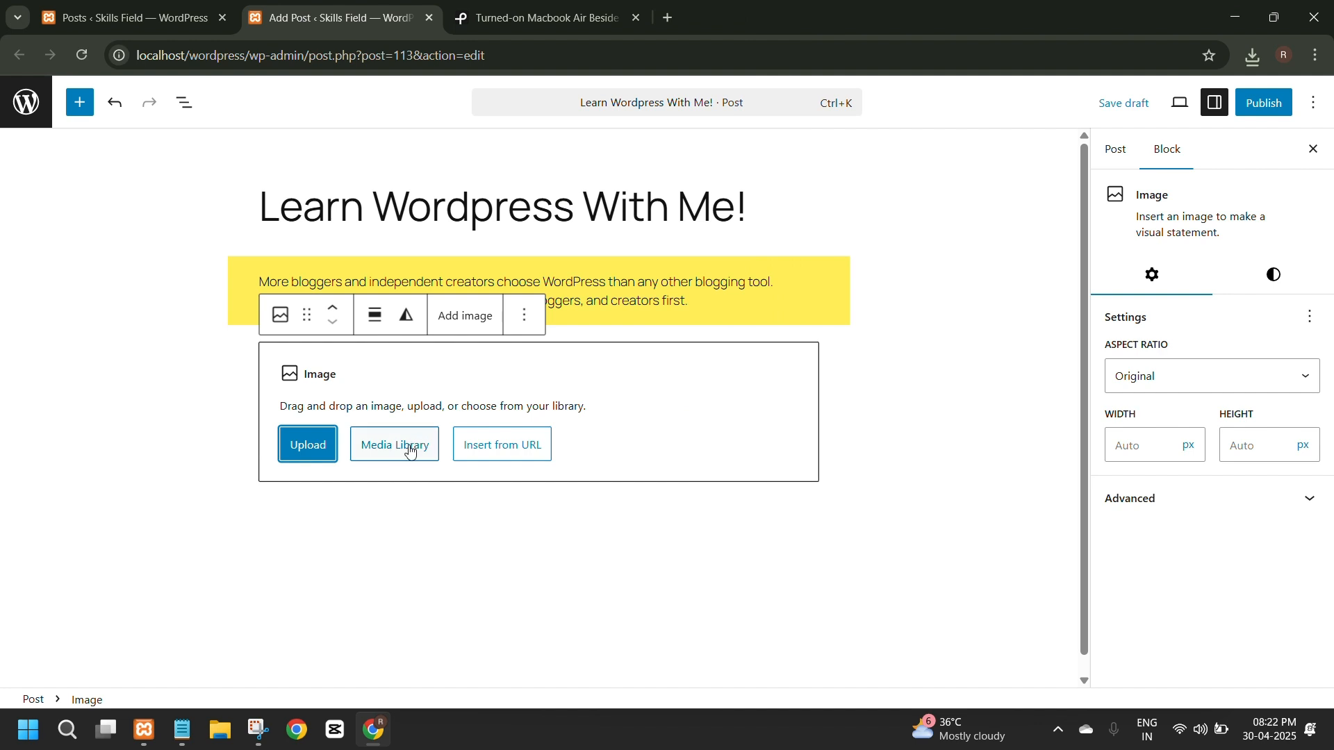
Insert pexels-pixabay-459653.jpg from the media library into the empty Image block below the yellow paragraph.
{"action": "left_click", "coordinate": [386, 459]}
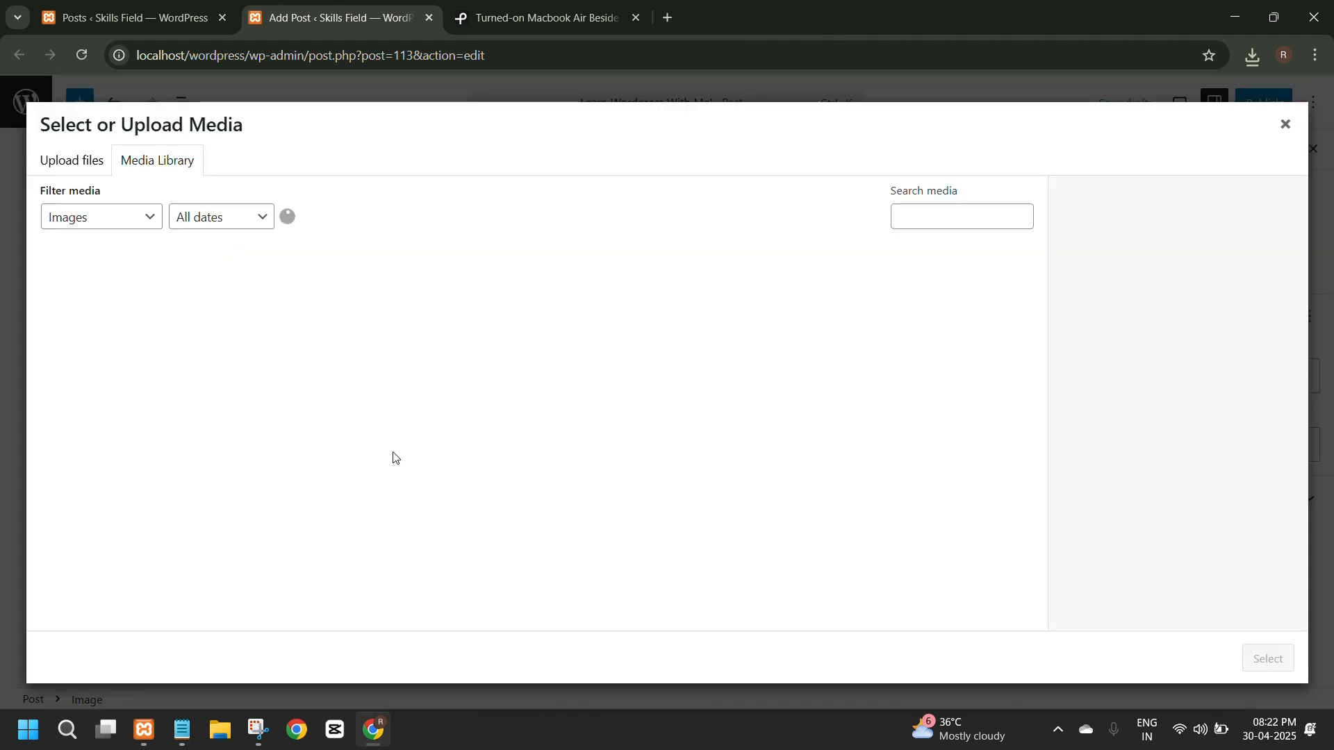
{"action": "left_click", "coordinate": [337, 332]}
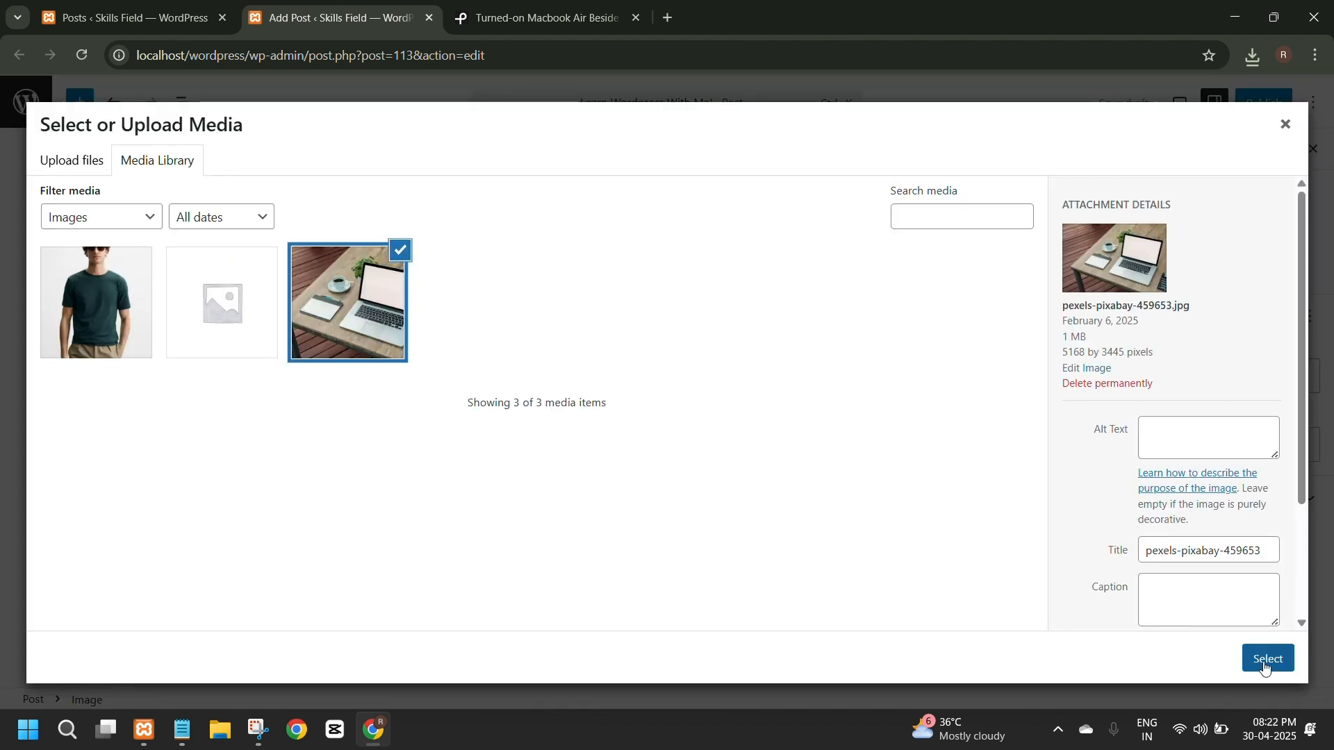
{"action": "left_click", "coordinate": [1265, 661]}
{"action": "left_click", "coordinate": [864, 462]}
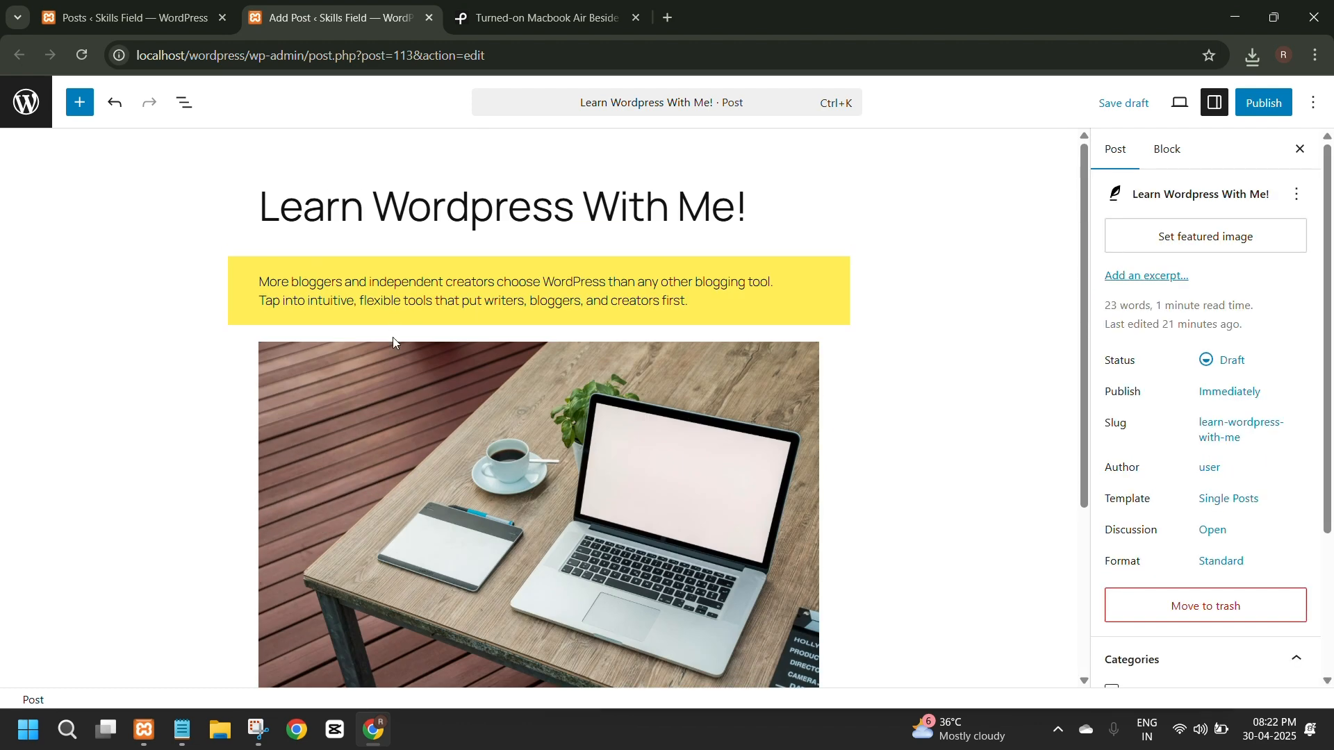
Center-align the text of the yellow paragraph about bloggers and creators.
{"action": "scroll", "coordinate": [393, 337], "scroll_direction": "down", "scroll_amount": 3}
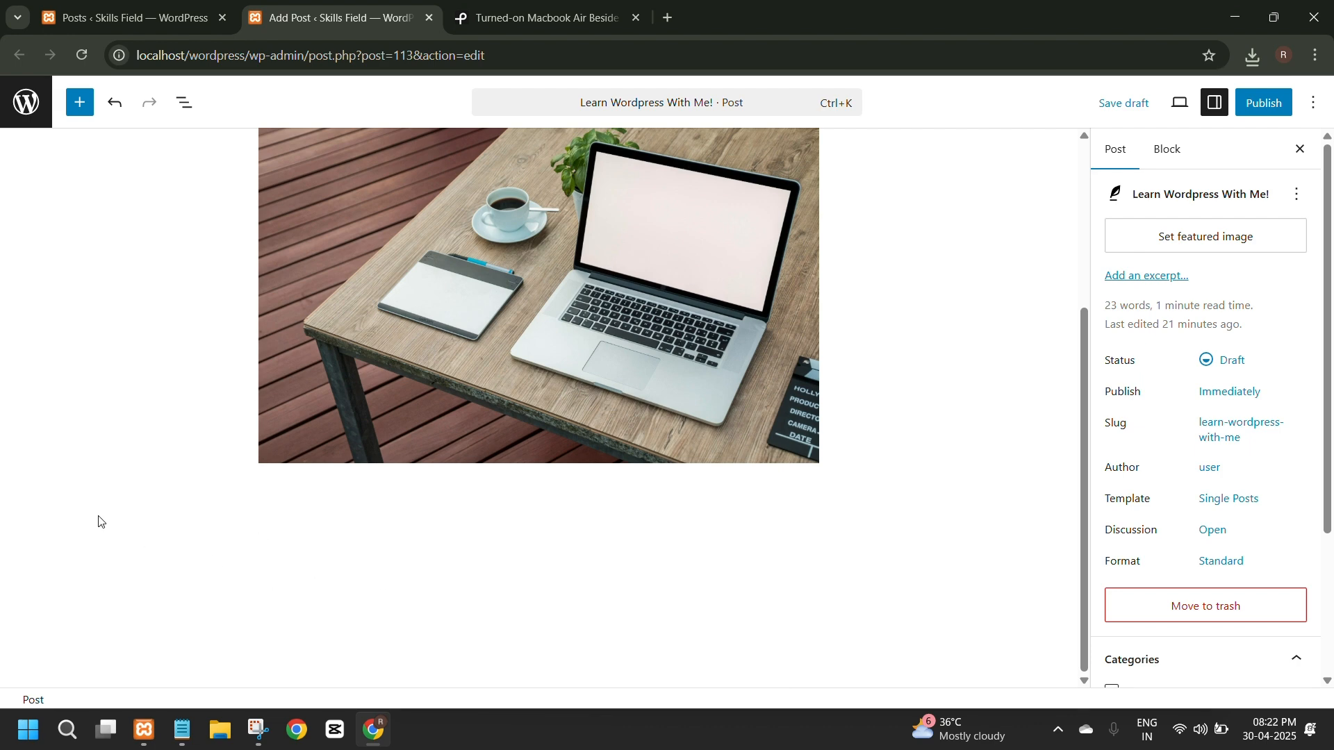
{"action": "scroll", "coordinate": [813, 534], "scroll_direction": "up", "scroll_amount": 3}
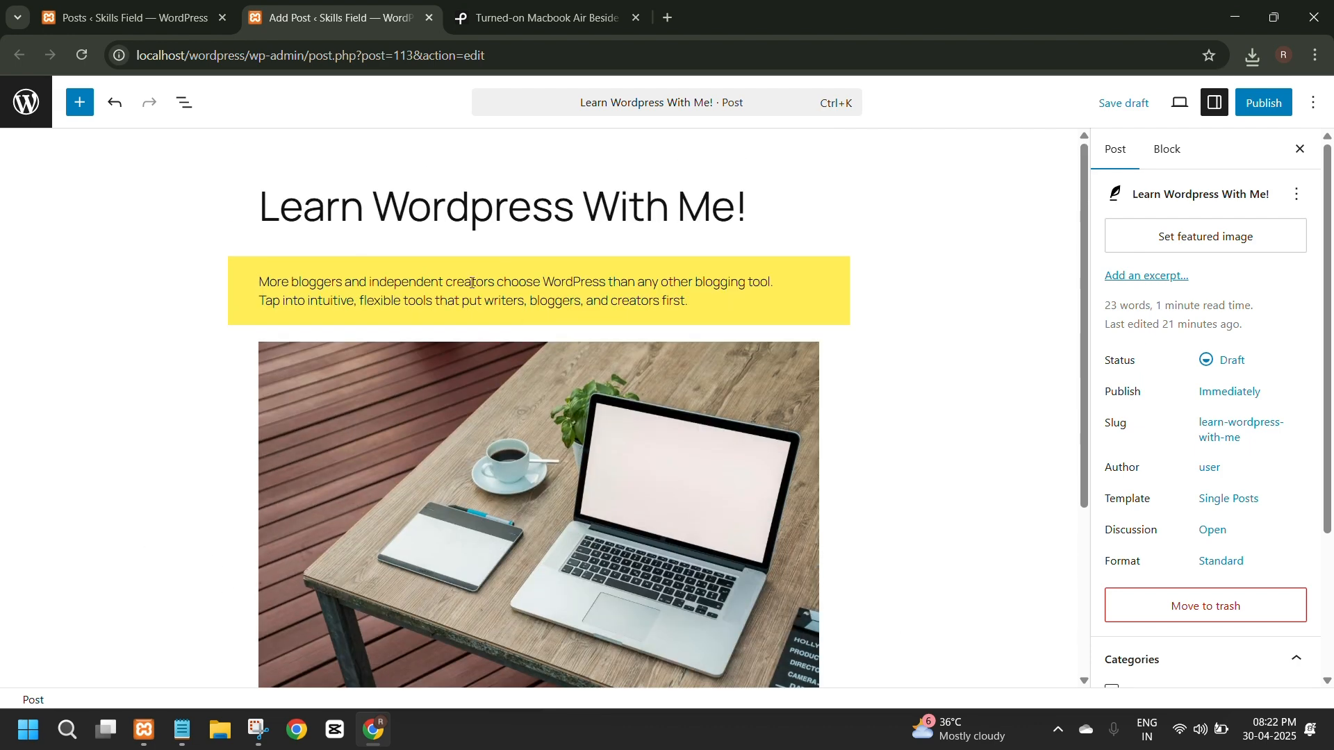
{"action": "left_click", "coordinate": [735, 306]}
{"action": "left_click_drag", "start_coordinate": [735, 305], "coordinate": [256, 280]}
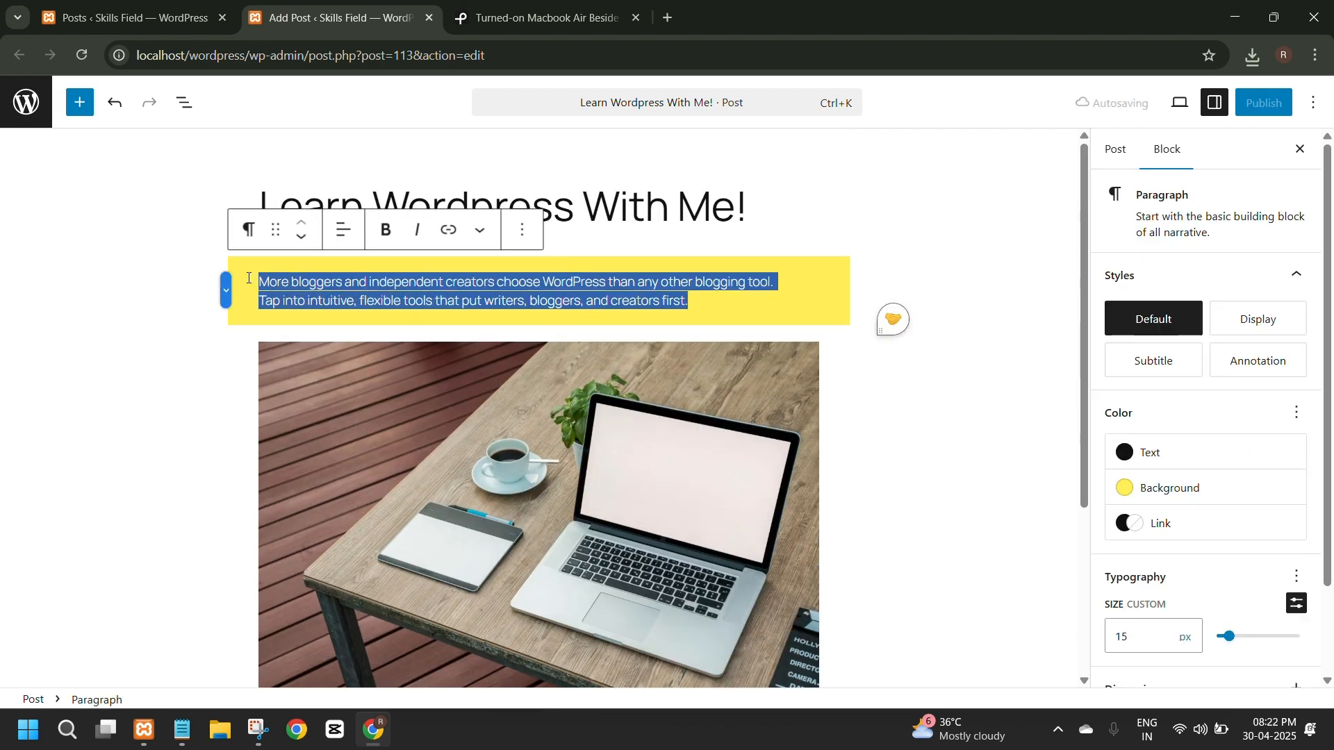
{"action": "left_click", "coordinate": [344, 233]}
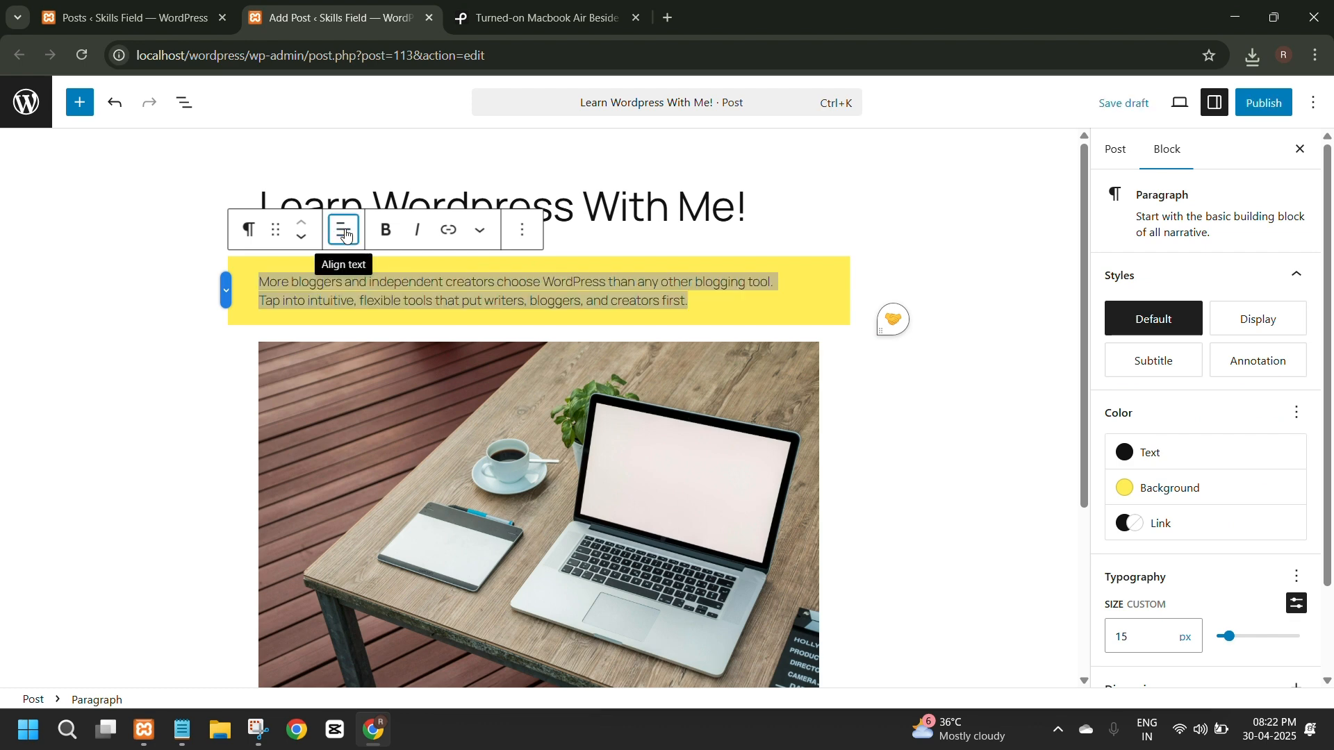
{"action": "left_click", "coordinate": [389, 325]}
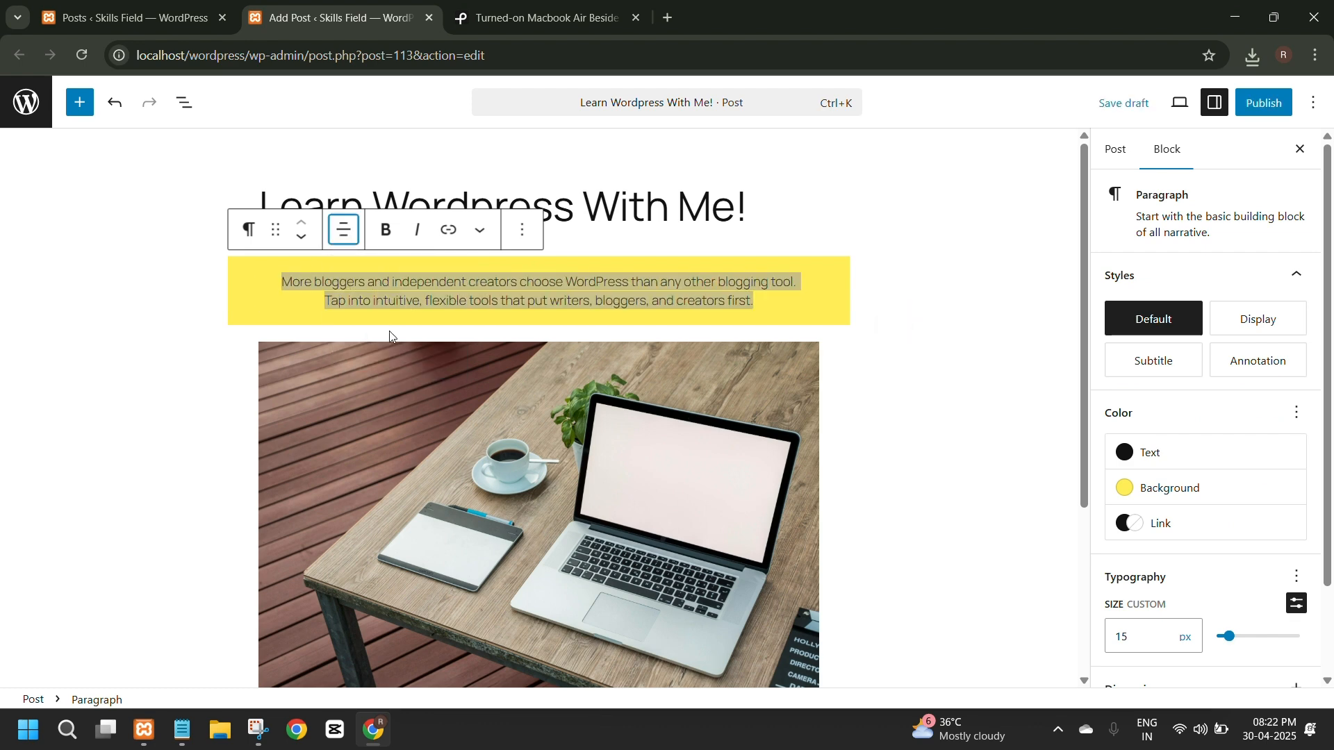
{"action": "left_click", "coordinate": [912, 300]}
Add a Columns block with the 50 / 50 layout below the laptop image.
{"action": "scroll", "coordinate": [860, 381], "scroll_direction": "down", "scroll_amount": 2}
{"action": "scroll", "coordinate": [860, 381], "scroll_direction": "down", "scroll_amount": 4}
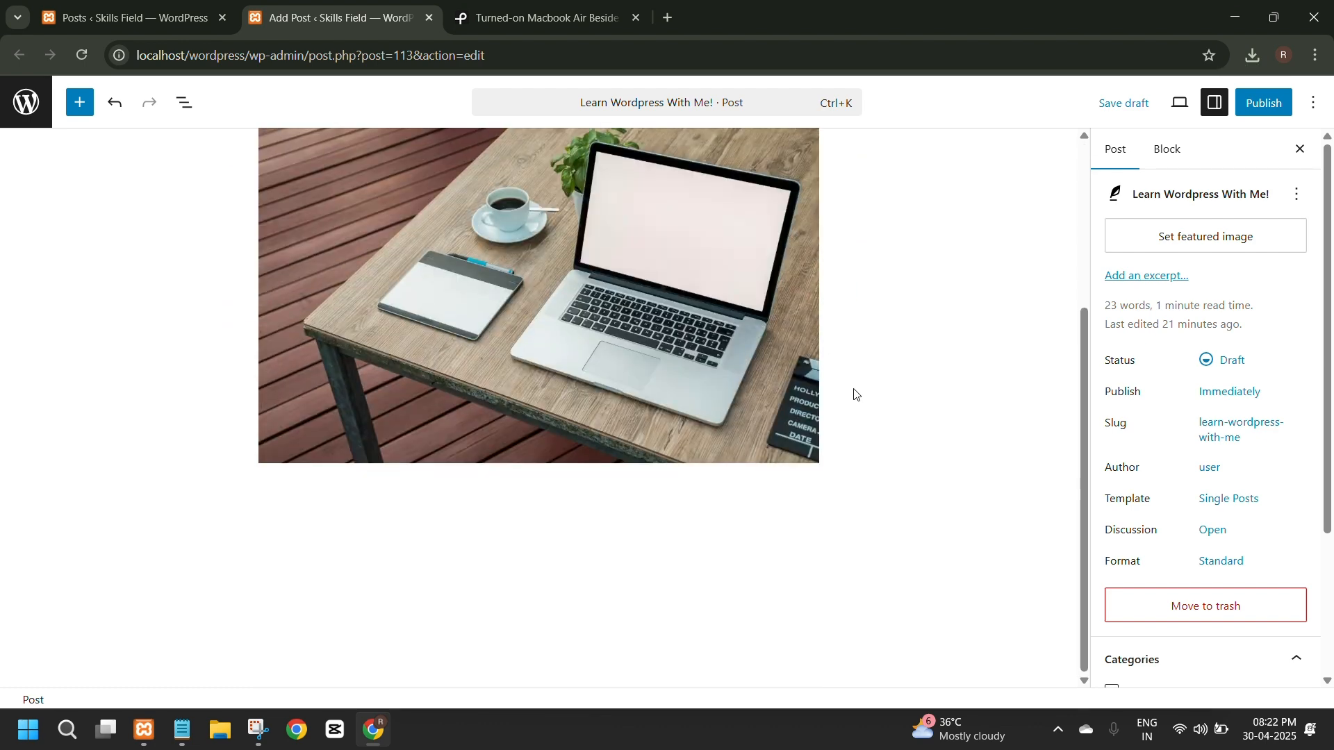
{"action": "left_click", "coordinate": [666, 521]}
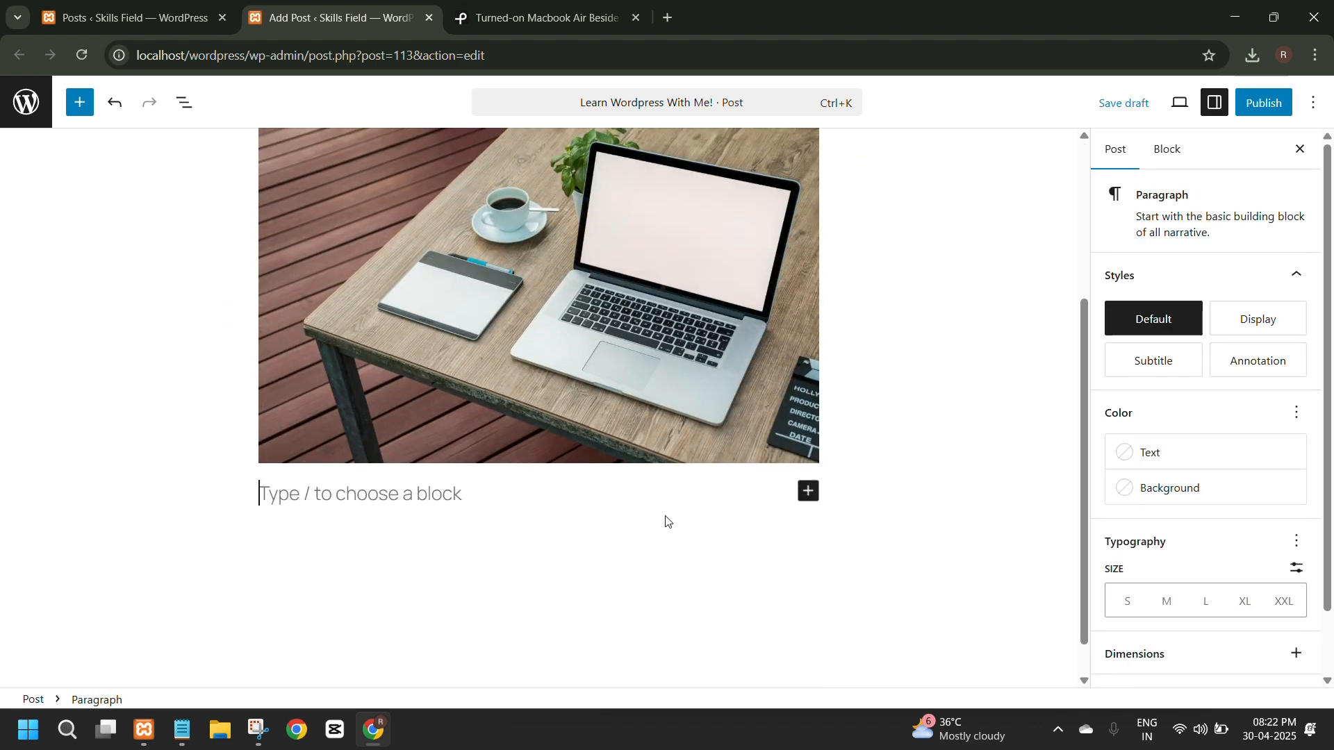
{"action": "left_click", "coordinate": [809, 492]}
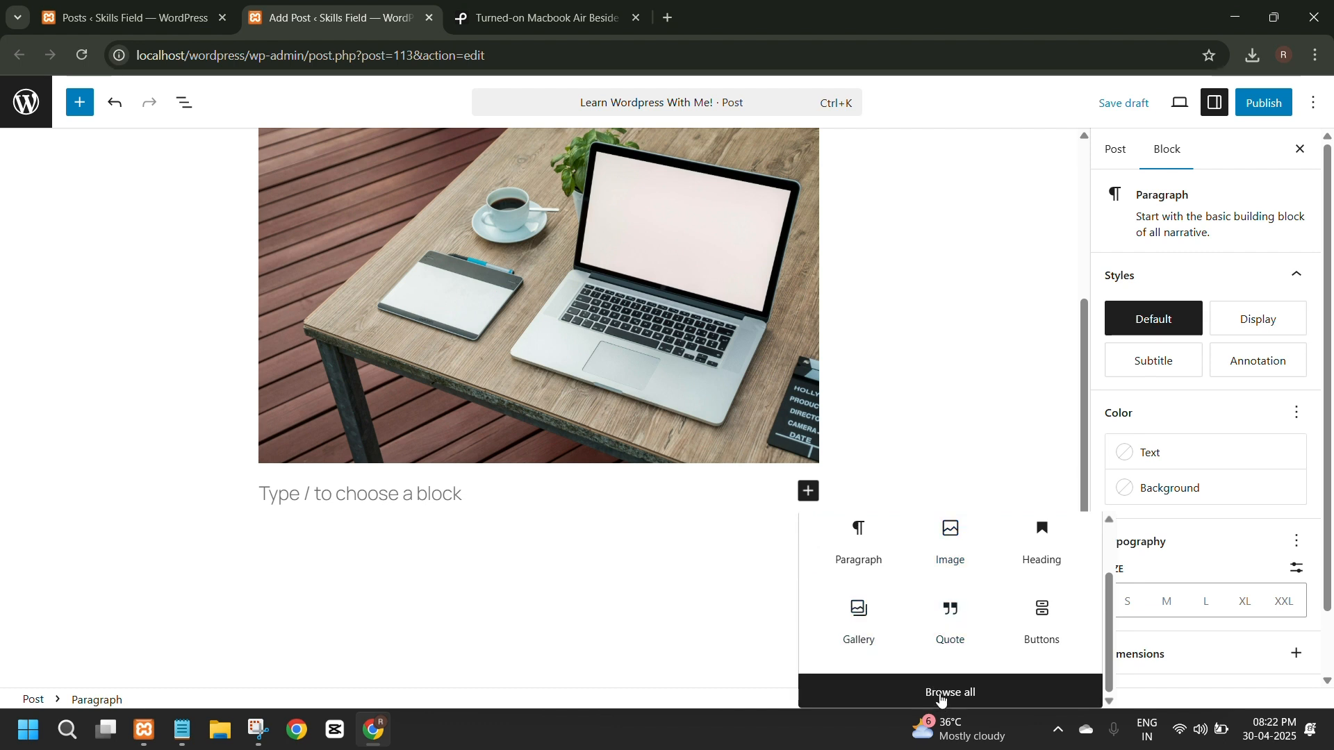
{"action": "left_click", "coordinate": [941, 695]}
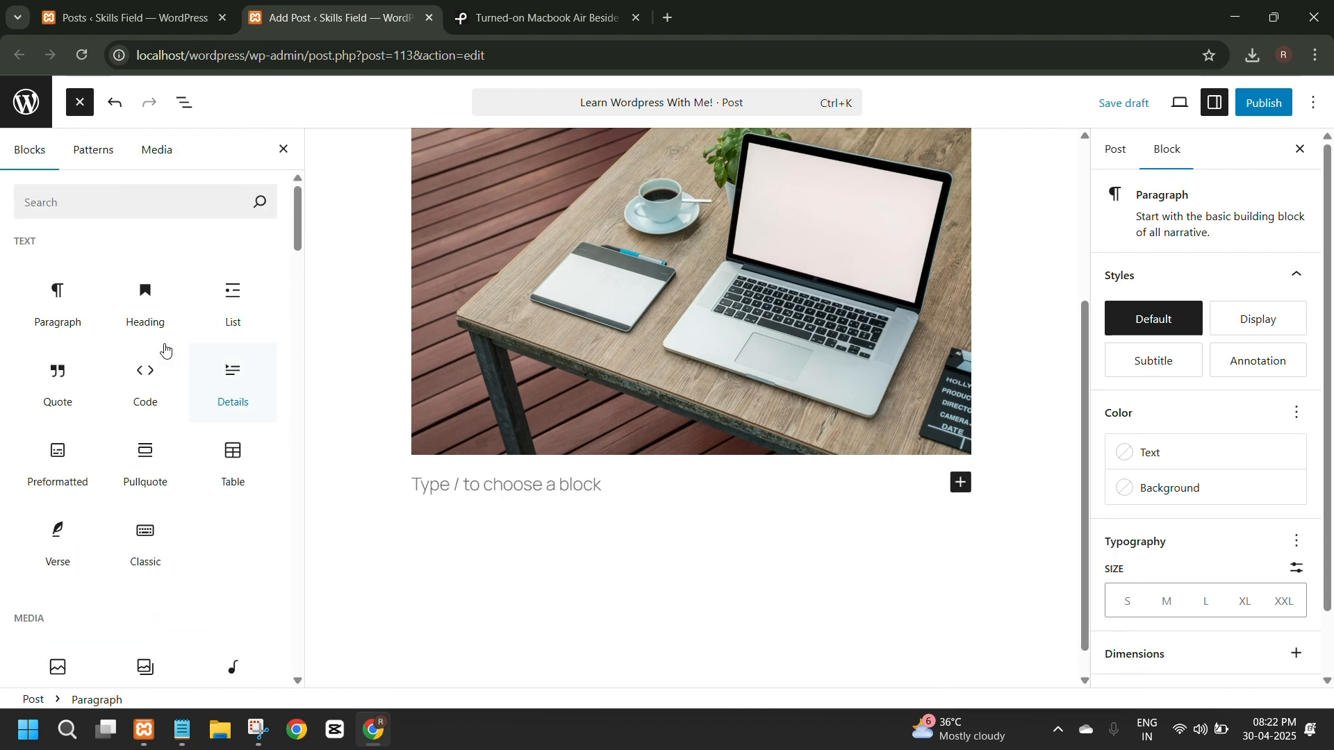
{"action": "scroll", "coordinate": [173, 389], "scroll_direction": "down", "scroll_amount": 8}
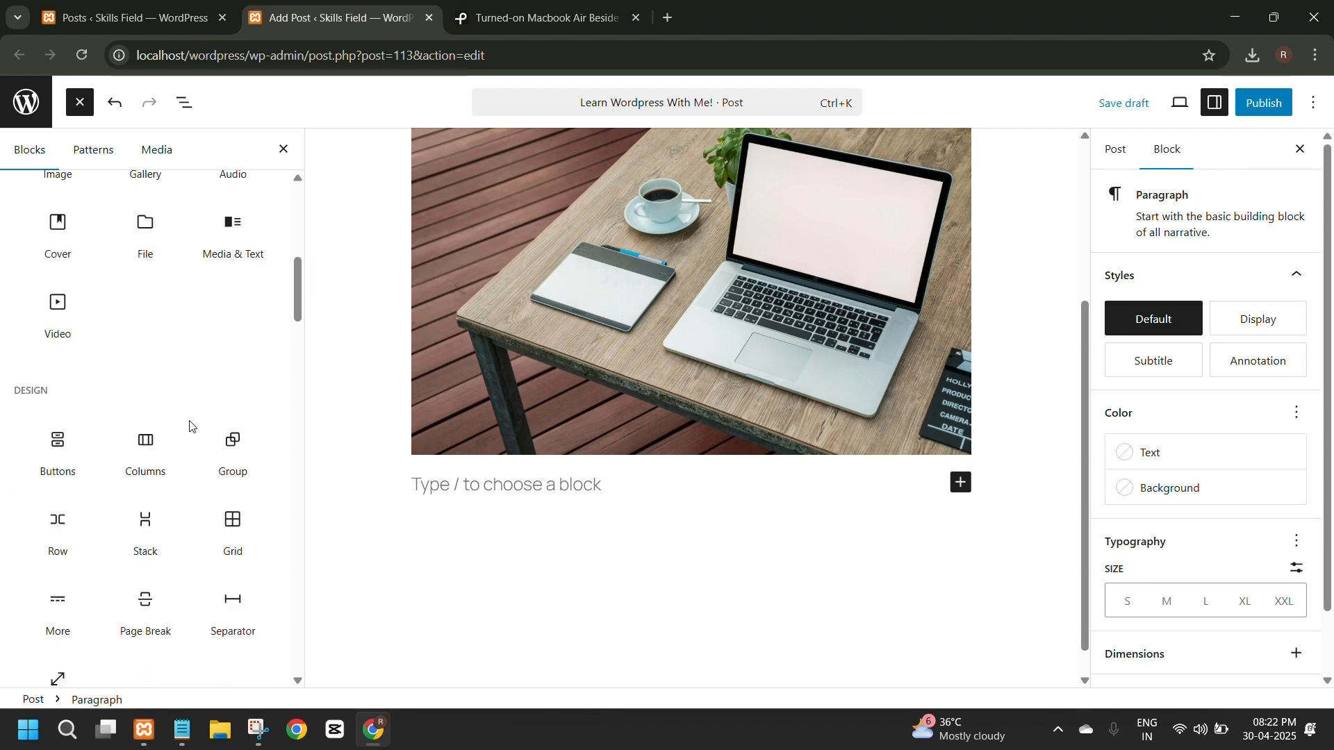
{"action": "scroll", "coordinate": [190, 425], "scroll_direction": "down", "scroll_amount": 1}
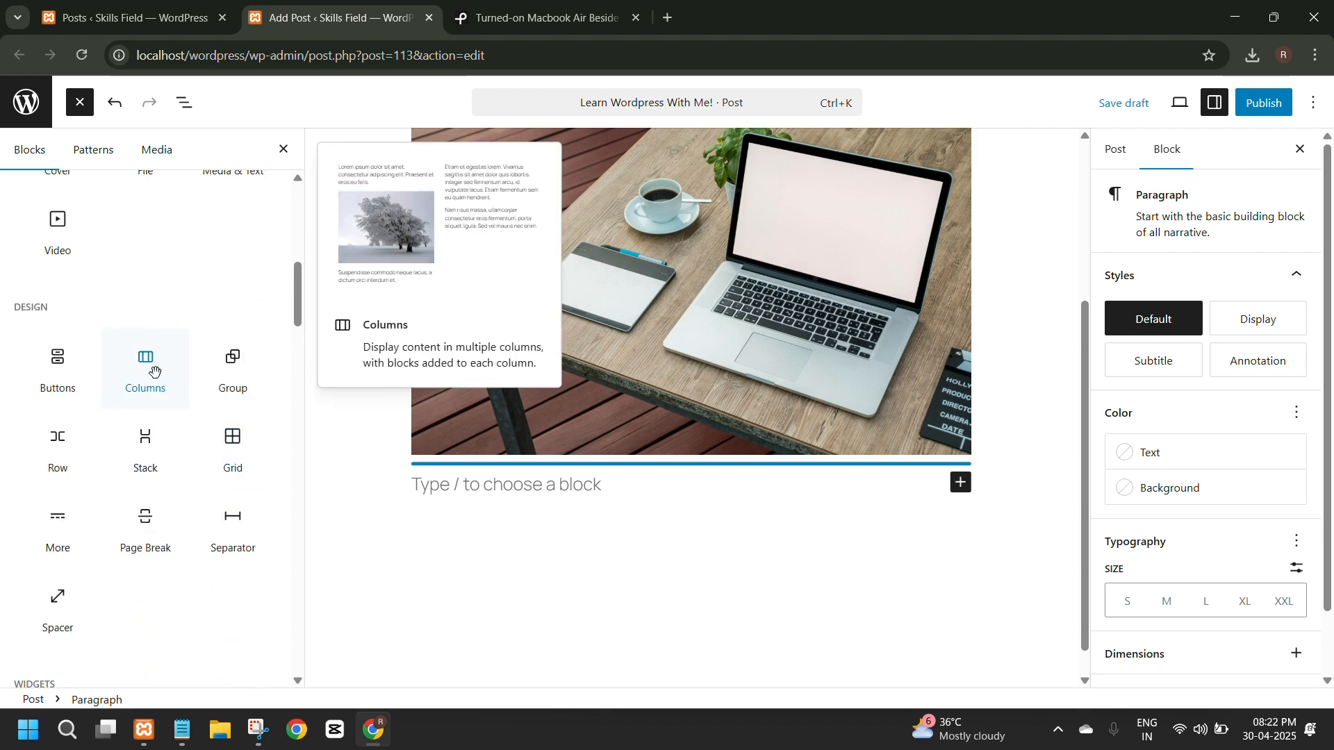
{"action": "left_click", "coordinate": [154, 371]}
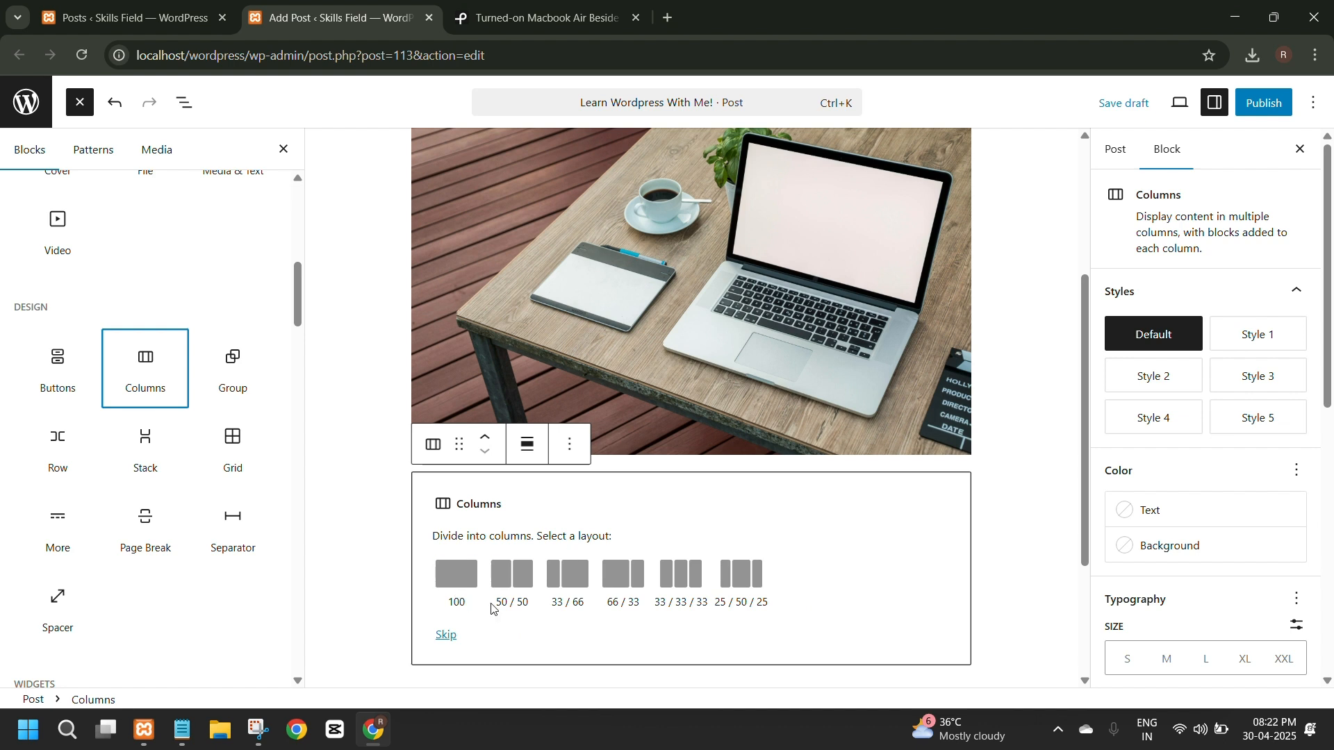
{"action": "left_click", "coordinate": [515, 581]}
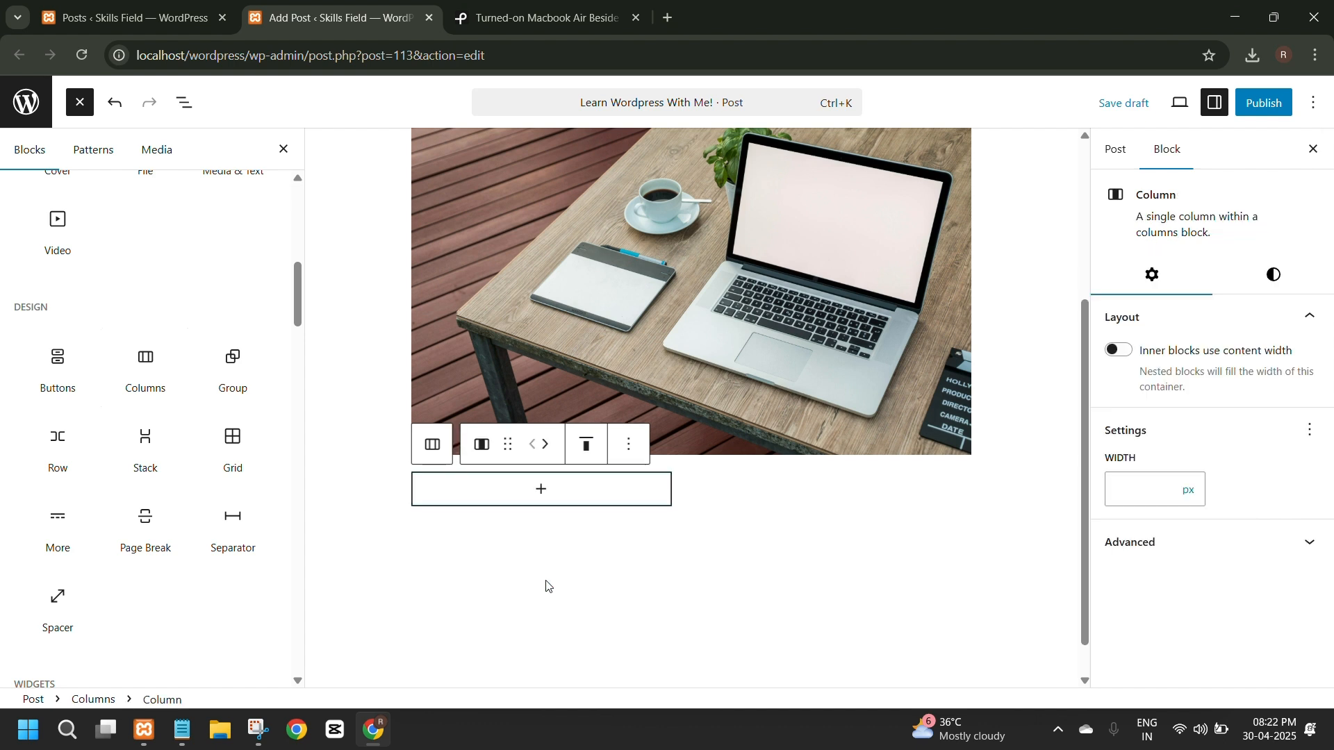
Insert an Image block in the first column with pexels-pixabay-459653.jpg from the media library.
{"action": "left_click", "coordinate": [701, 445]}
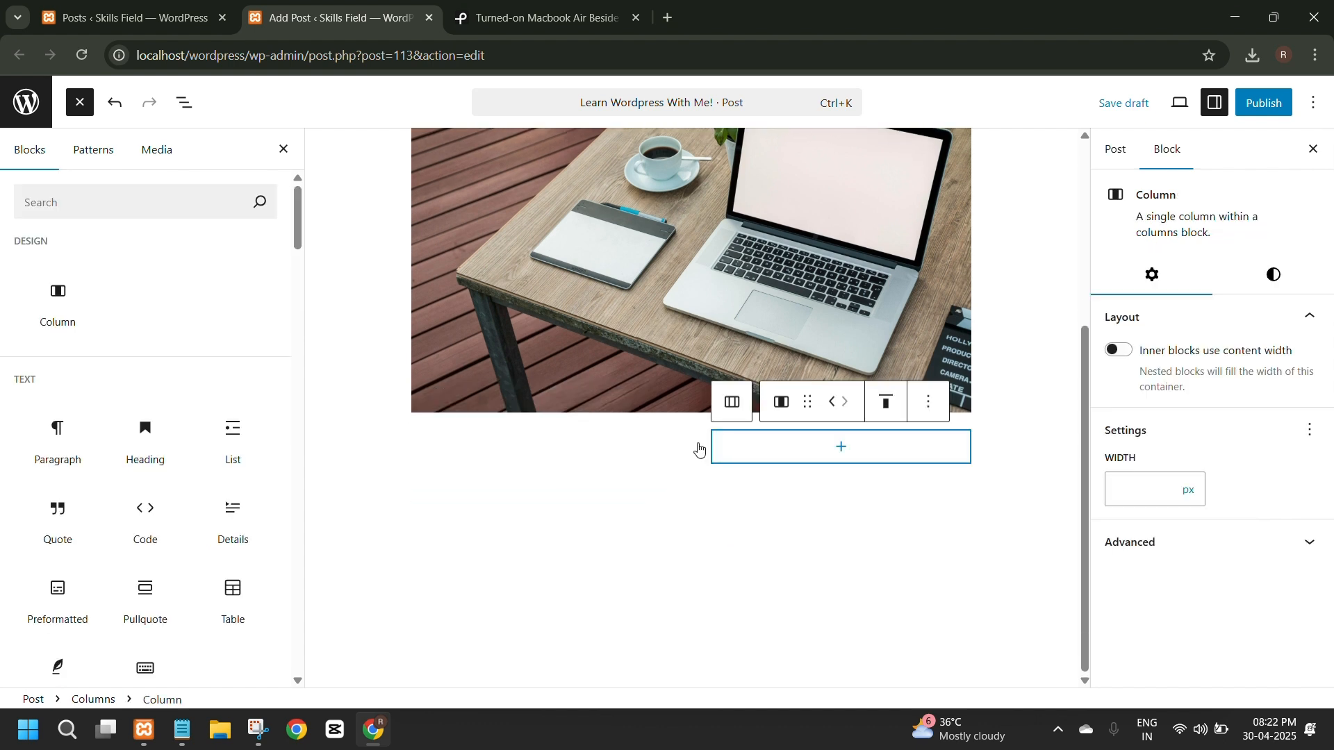
{"action": "left_click", "coordinate": [522, 450]}
{"action": "left_click", "coordinate": [522, 450]}
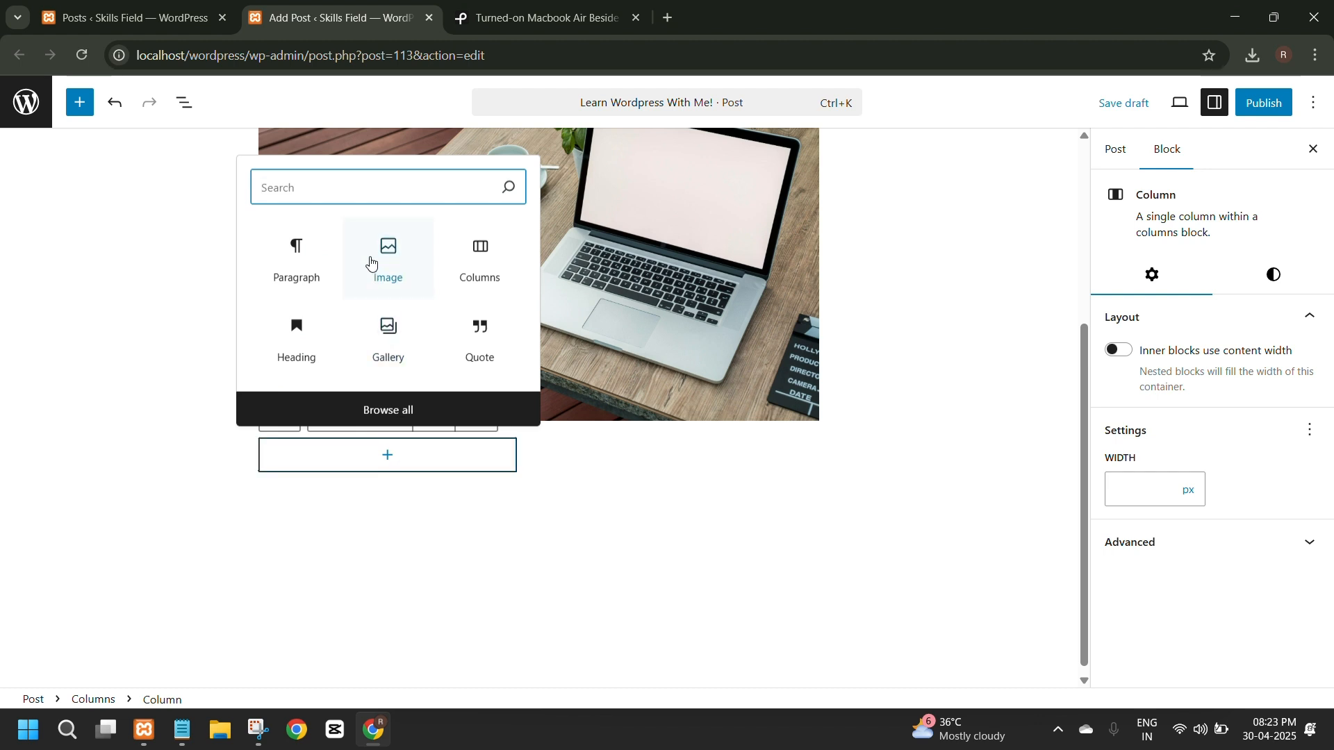
{"action": "left_click", "coordinate": [389, 267]}
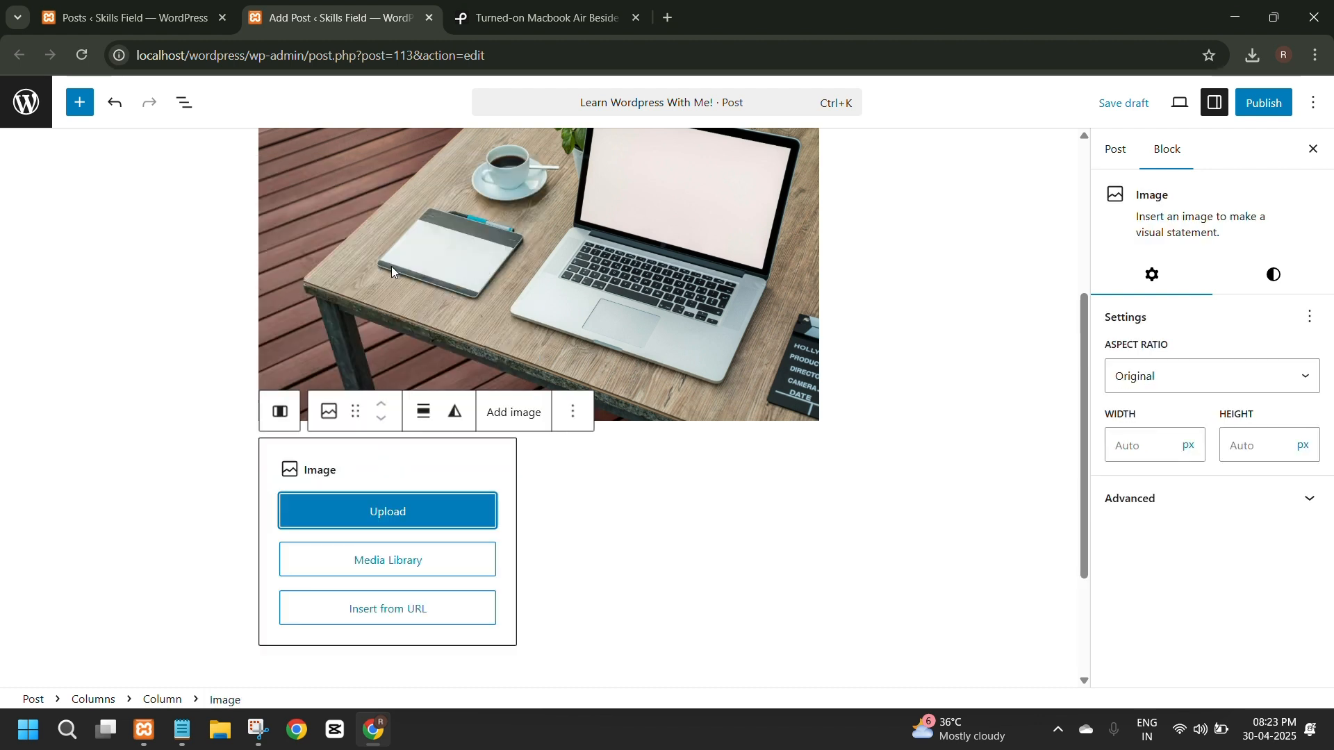
{"action": "left_click", "coordinate": [395, 566]}
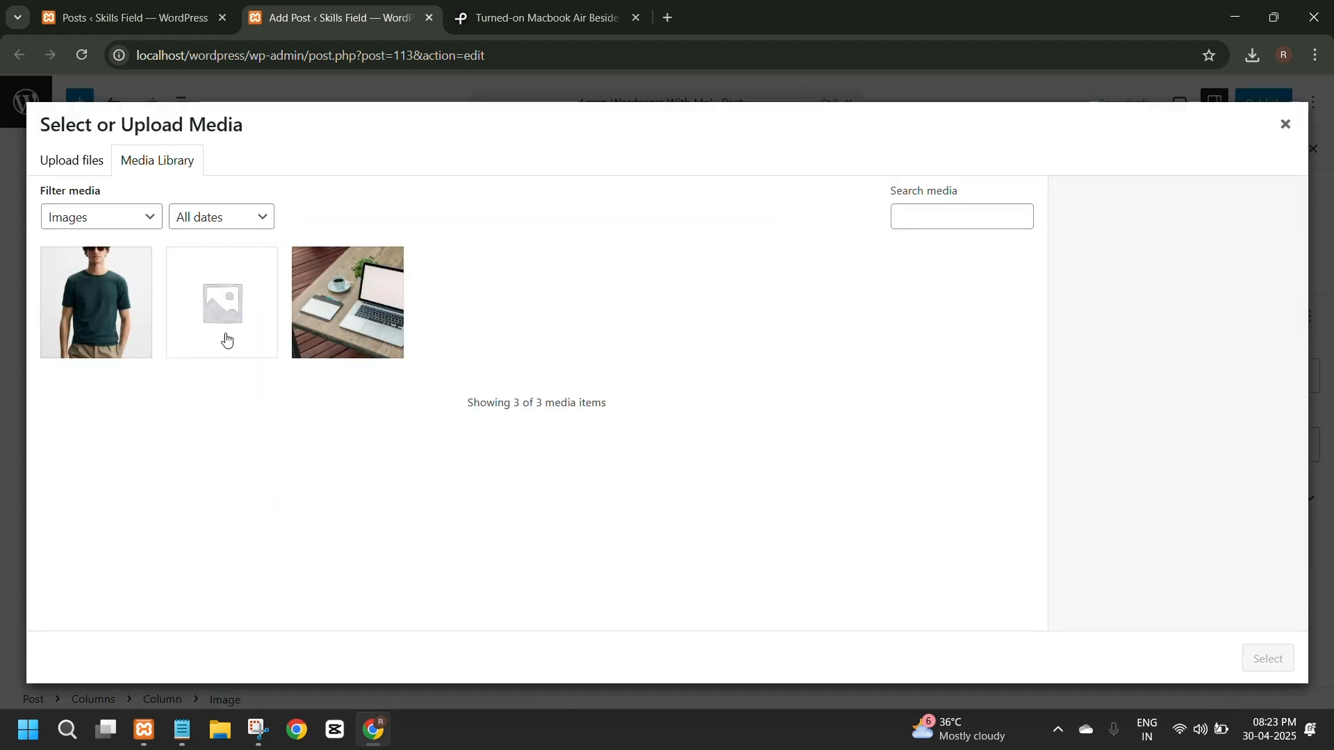
{"action": "left_click", "coordinate": [330, 322]}
{"action": "left_click", "coordinate": [1270, 658]}
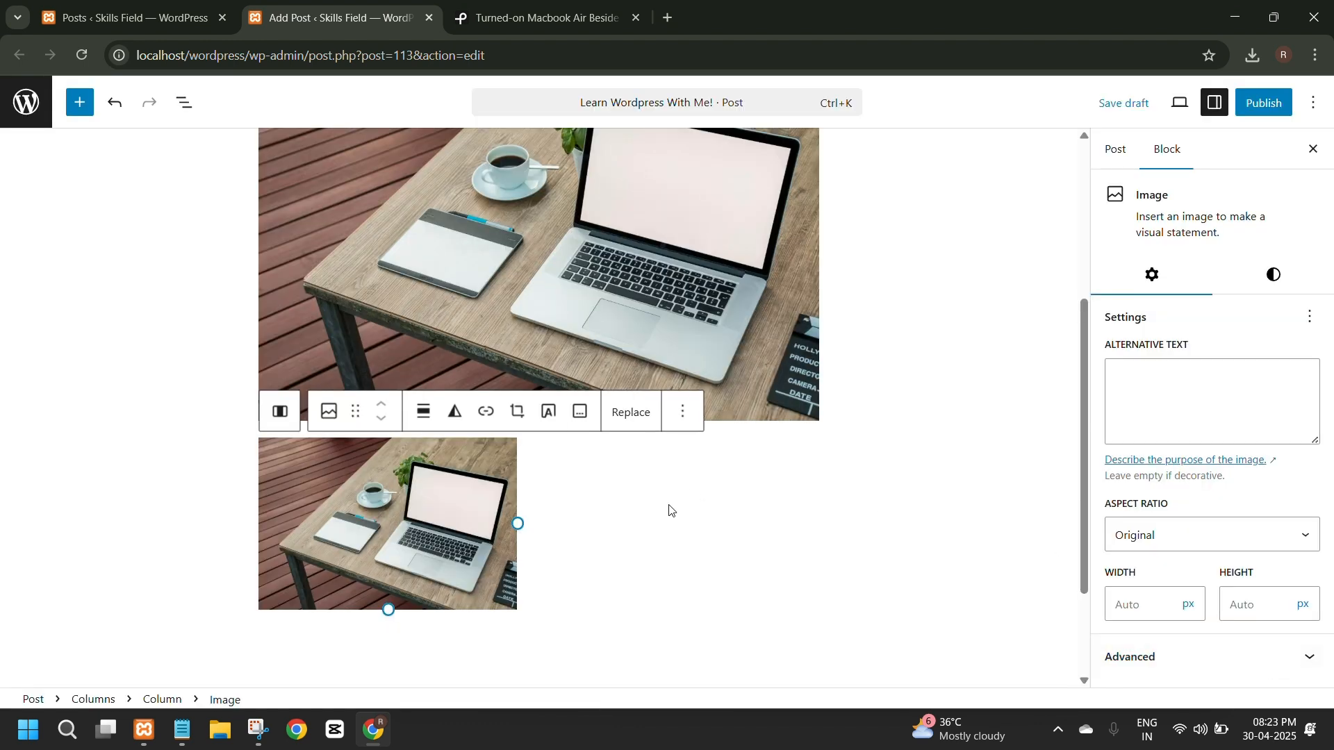
Add a Paragraph block to the empty second column beside the small laptop image.
{"action": "left_click", "coordinate": [639, 540]}
{"action": "left_click", "coordinate": [688, 455]}
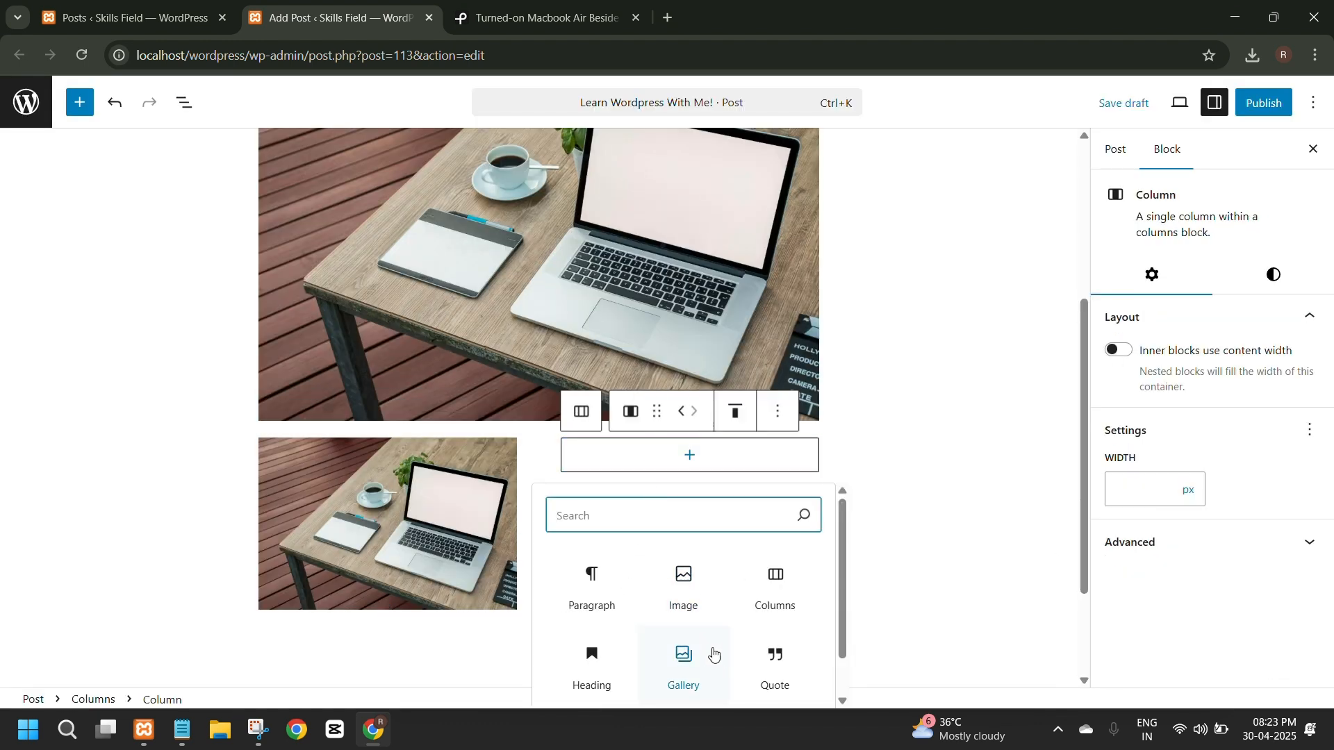
{"action": "scroll", "coordinate": [758, 637], "scroll_direction": "down", "scroll_amount": 1}
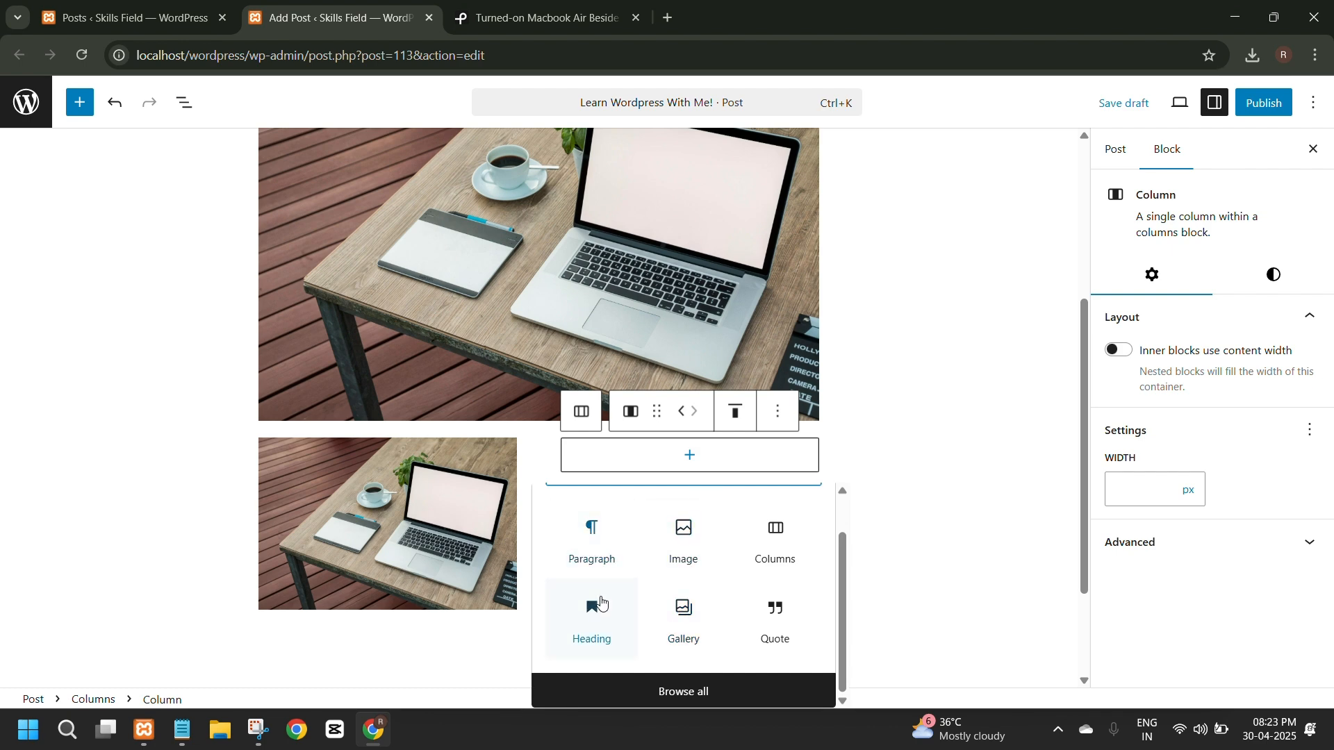
{"action": "left_click", "coordinate": [590, 548]}
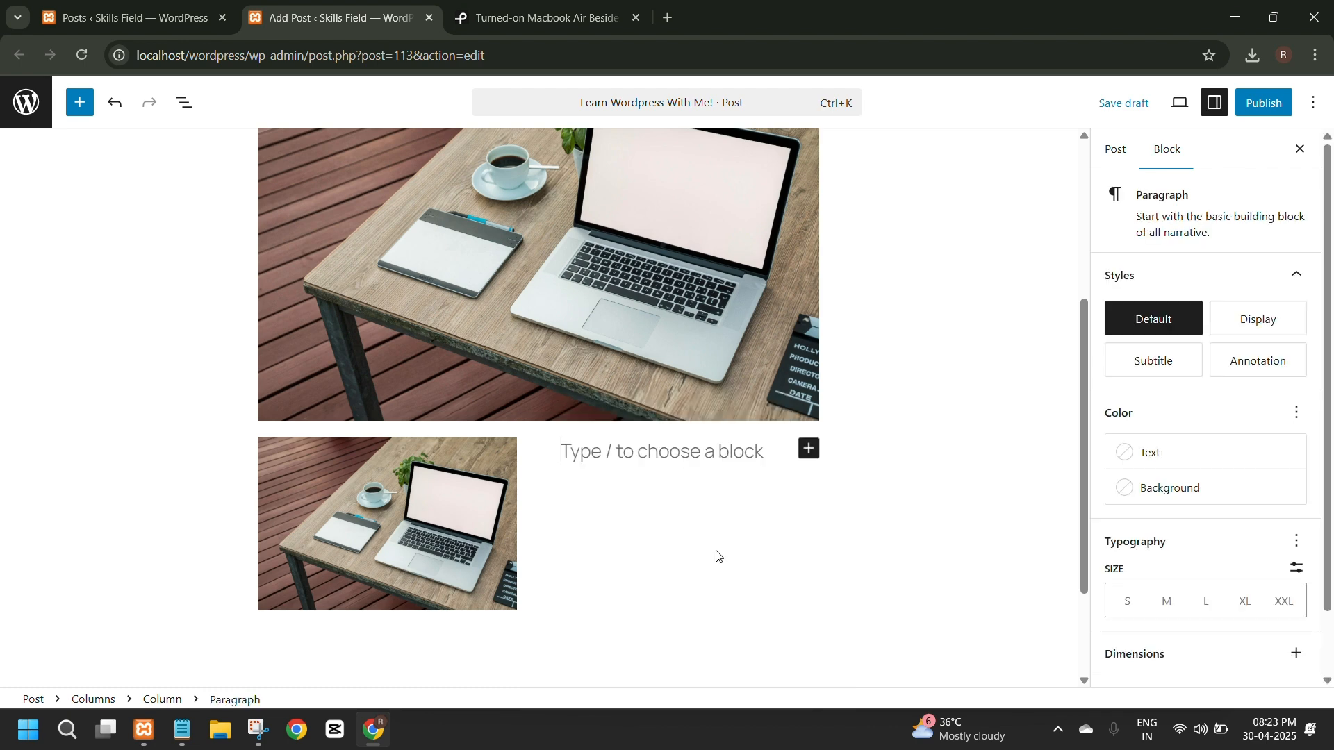
{"action": "left_click", "coordinate": [474, 21]}
{"action": "left_click", "coordinate": [333, 18]}
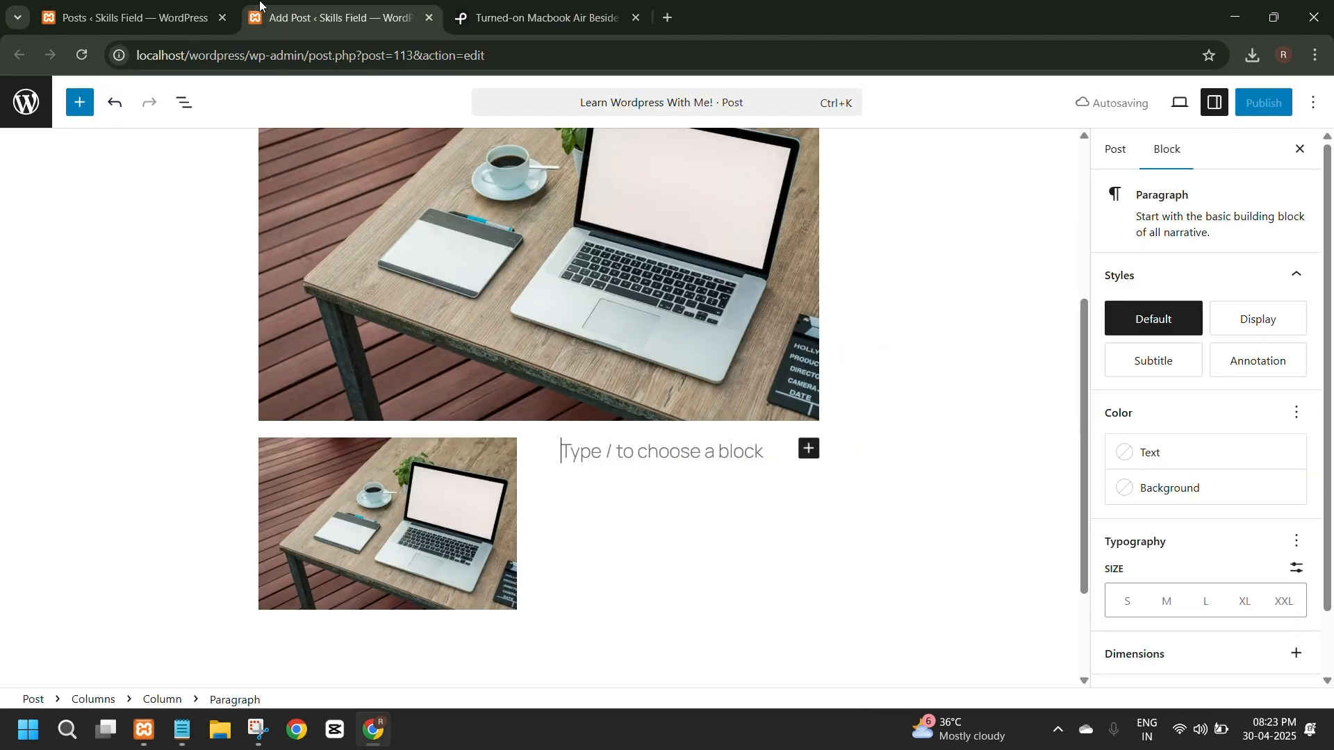
Copy the text of the yellow paragraph into the empty paragraph beside the small laptop image.
{"action": "scroll", "coordinate": [588, 414], "scroll_direction": "up", "scroll_amount": 5}
{"action": "left_click", "coordinate": [310, 288]}
{"action": "left_click_drag", "start_coordinate": [310, 289], "coordinate": [771, 299]}
{"action": "key", "text": "ctrl+c"}
{"action": "scroll", "coordinate": [795, 399], "scroll_direction": "down", "scroll_amount": 5}
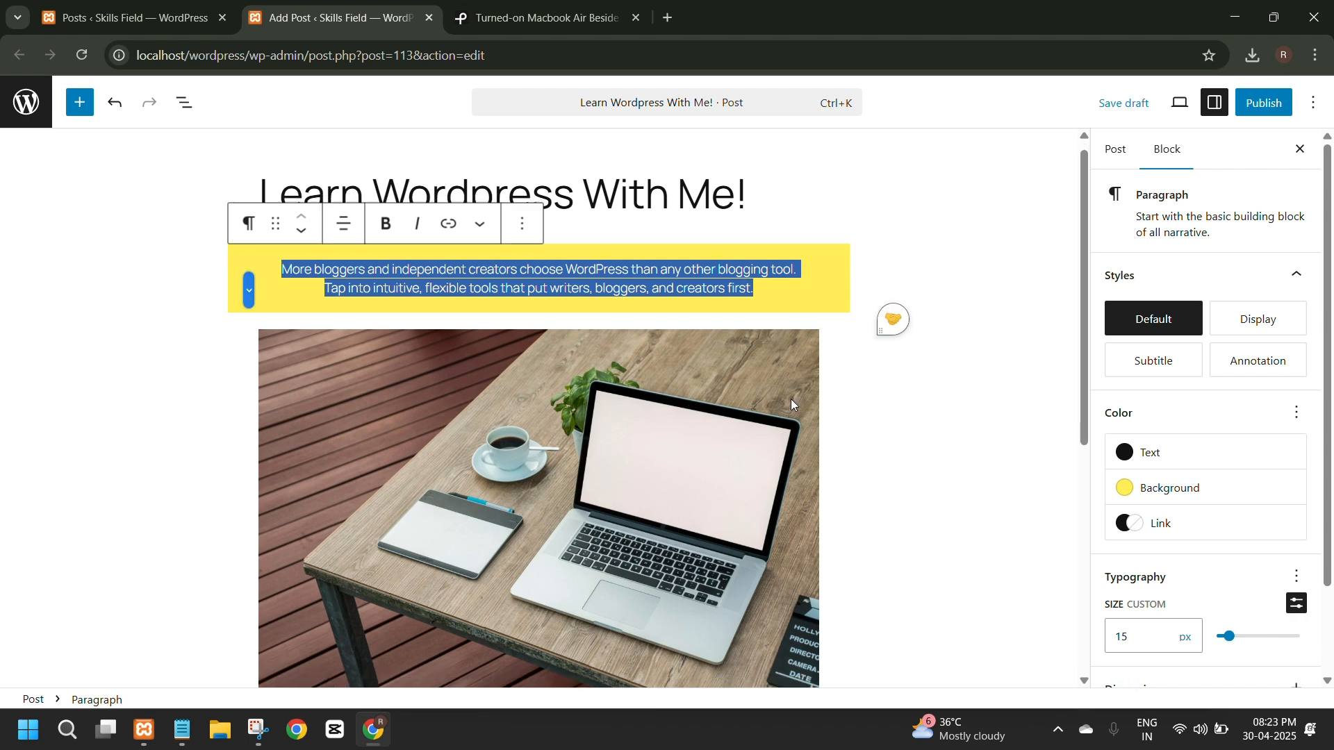
{"action": "left_click", "coordinate": [587, 306]}
{"action": "key", "text": "ctrl+v"}
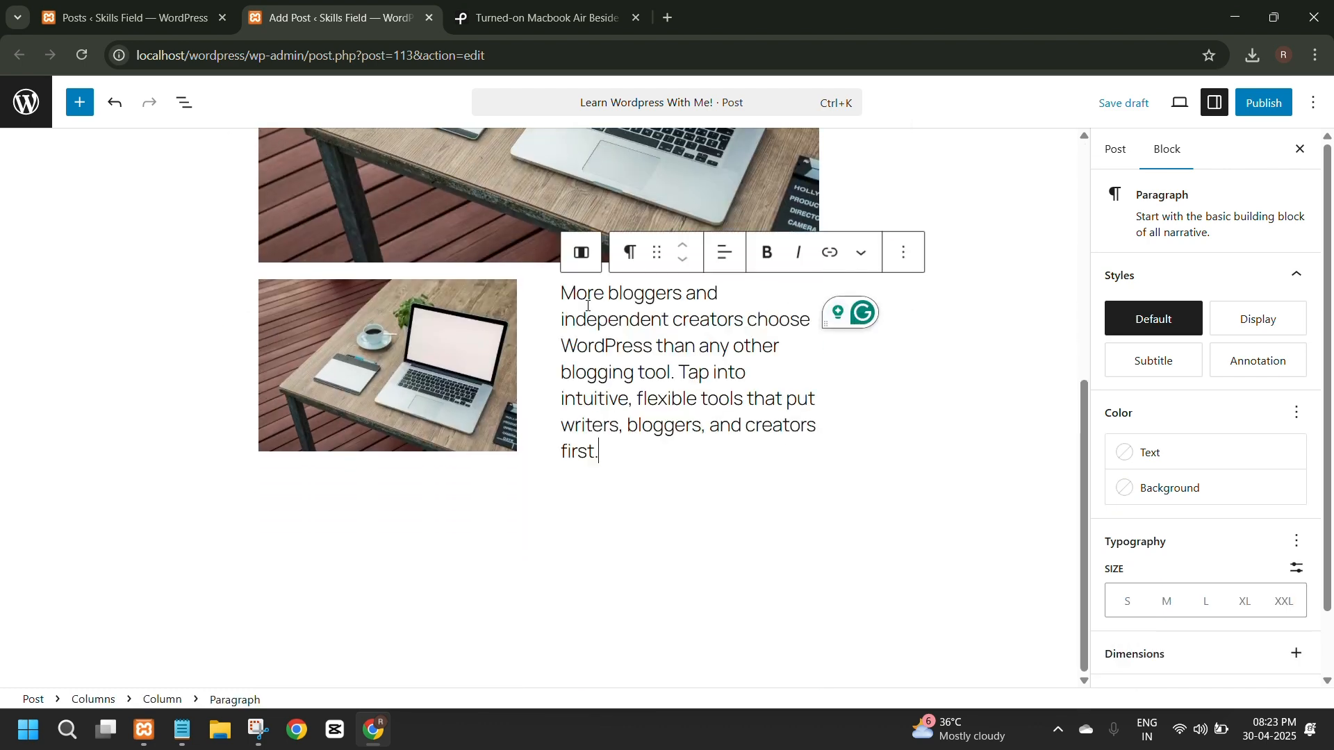
Set a custom font size of 15 px for the paragraph beside the small laptop image.
{"action": "left_click_drag", "start_coordinate": [617, 457], "coordinate": [559, 293]}
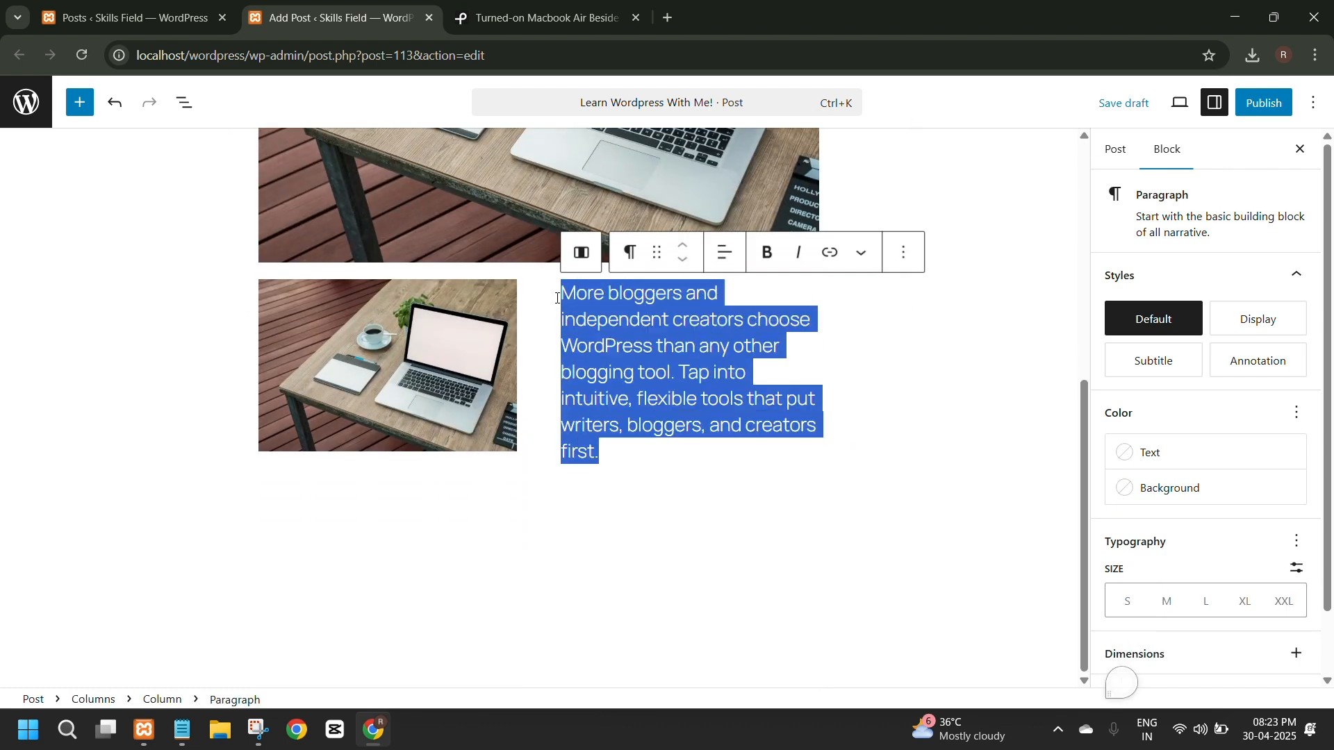
{"action": "left_click", "coordinate": [1140, 465]}
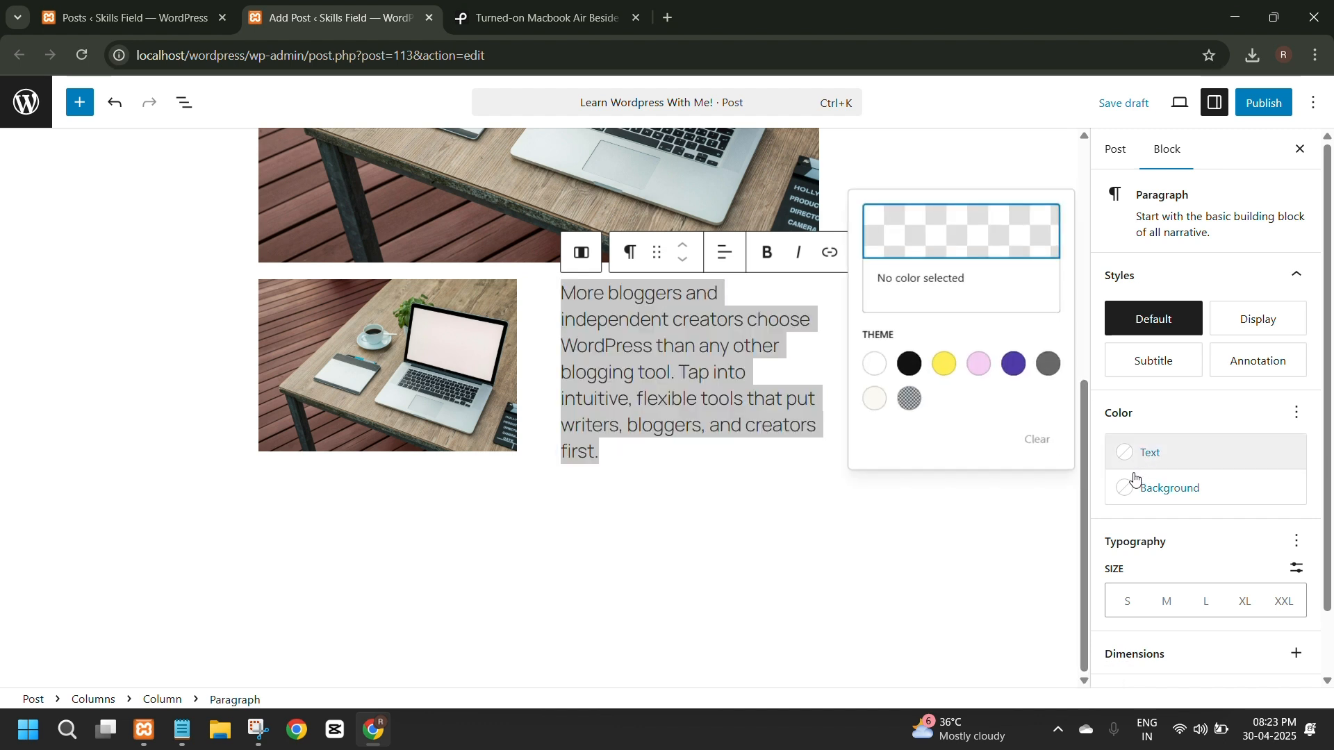
{"action": "left_click", "coordinate": [1296, 568]}
{"action": "left_click", "coordinate": [1133, 599]}
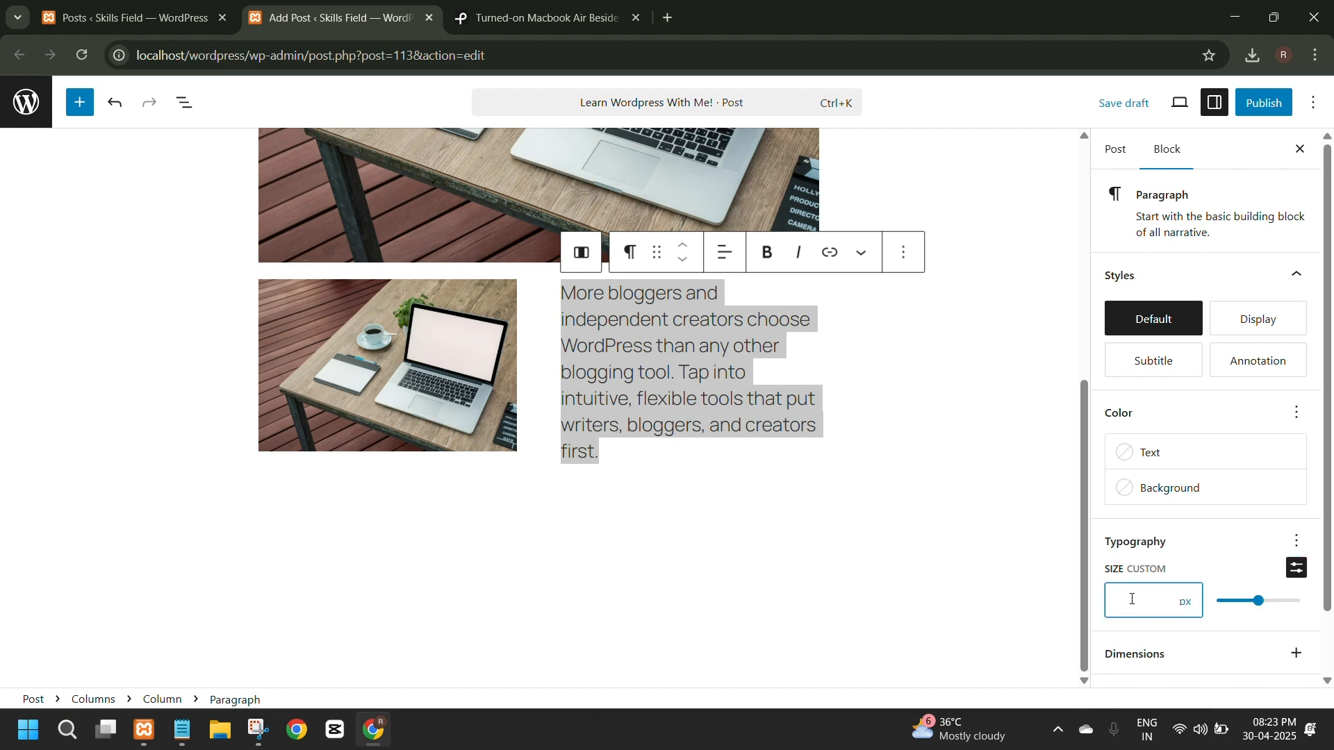
{"action": "type", "text": "15"}
{"action": "left_click", "coordinate": [952, 415]}
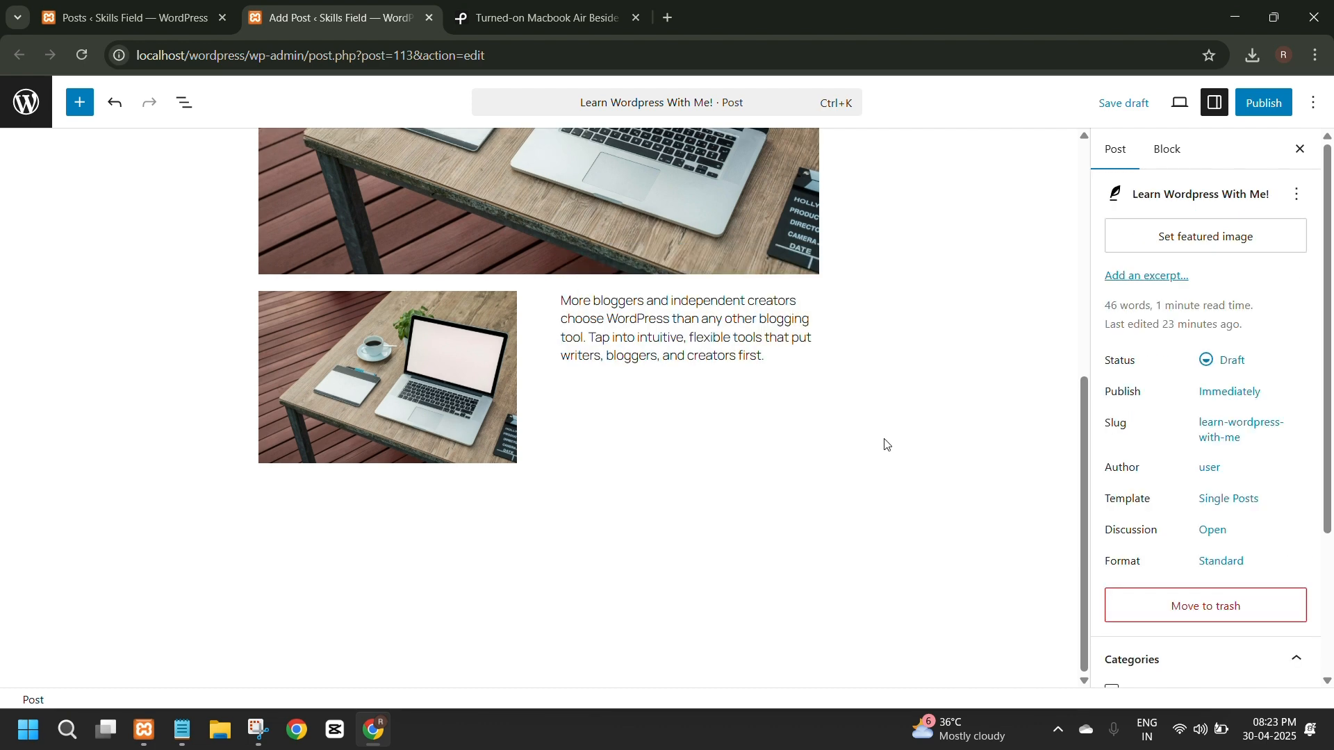
Try center-aligning the text of the paragraph in the second column.
{"action": "left_click", "coordinate": [581, 308]}
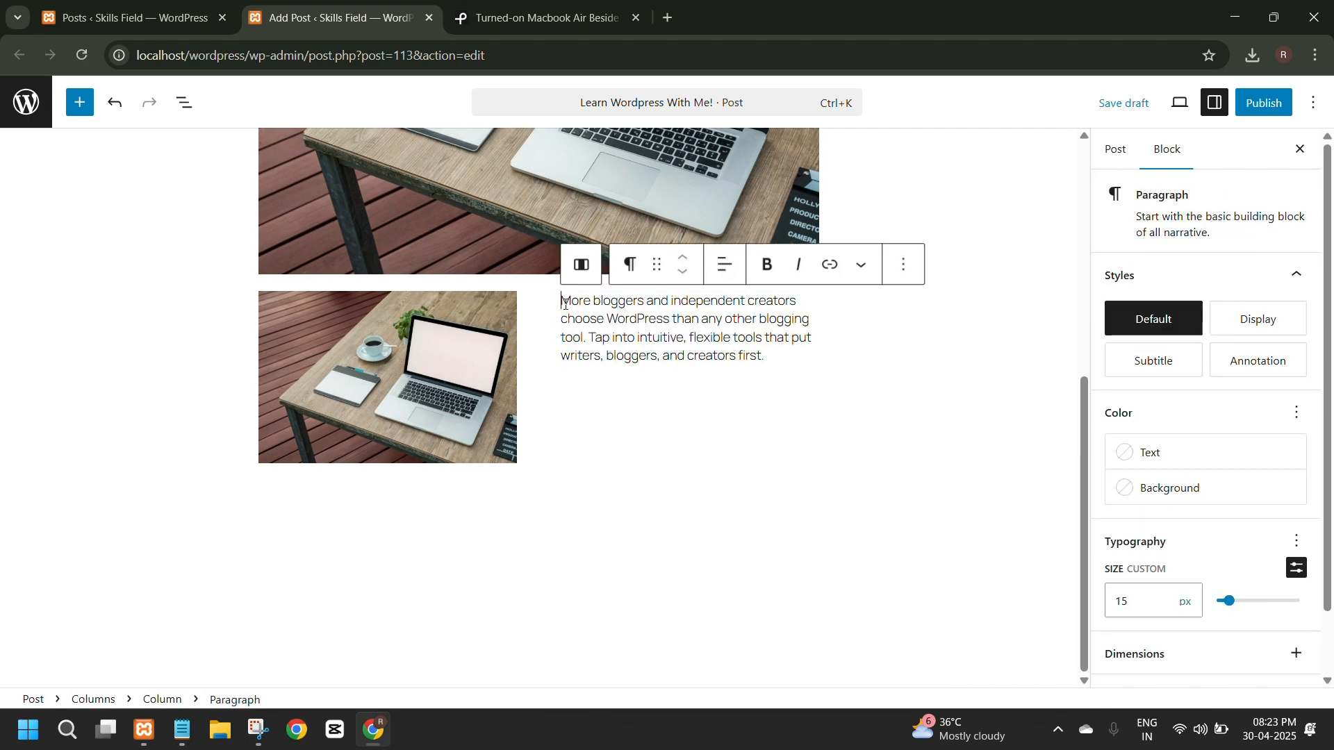
{"action": "left_click_drag", "start_coordinate": [561, 302], "coordinate": [767, 357]}
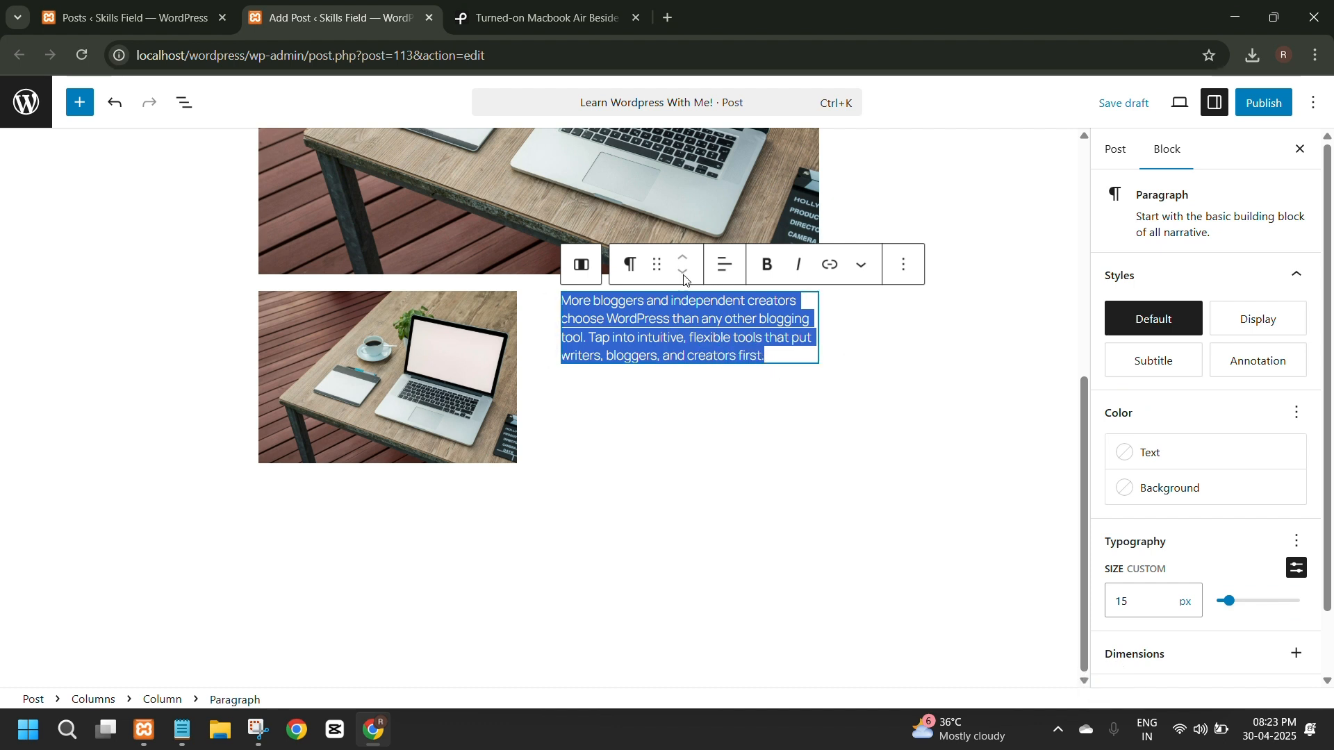
{"action": "left_click", "coordinate": [730, 268]}
{"action": "left_click", "coordinate": [784, 357]}
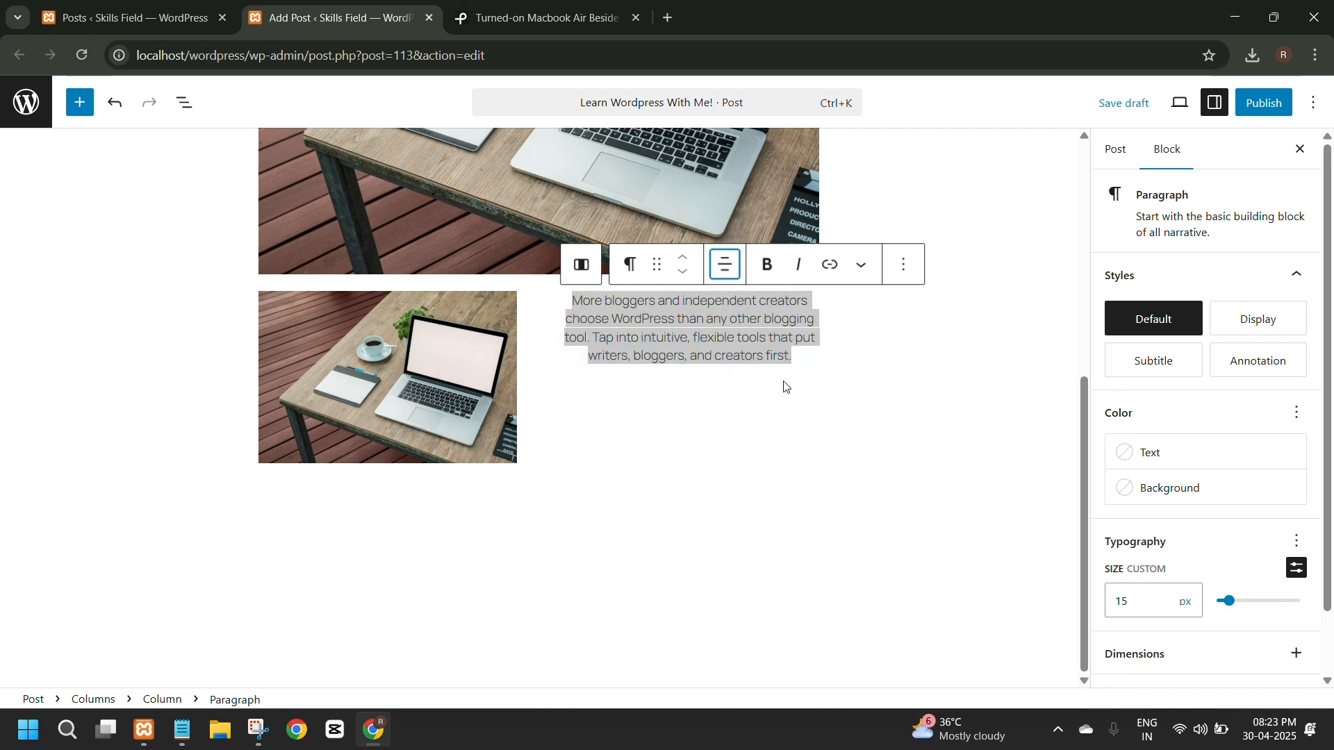
{"action": "left_click", "coordinate": [574, 271]}
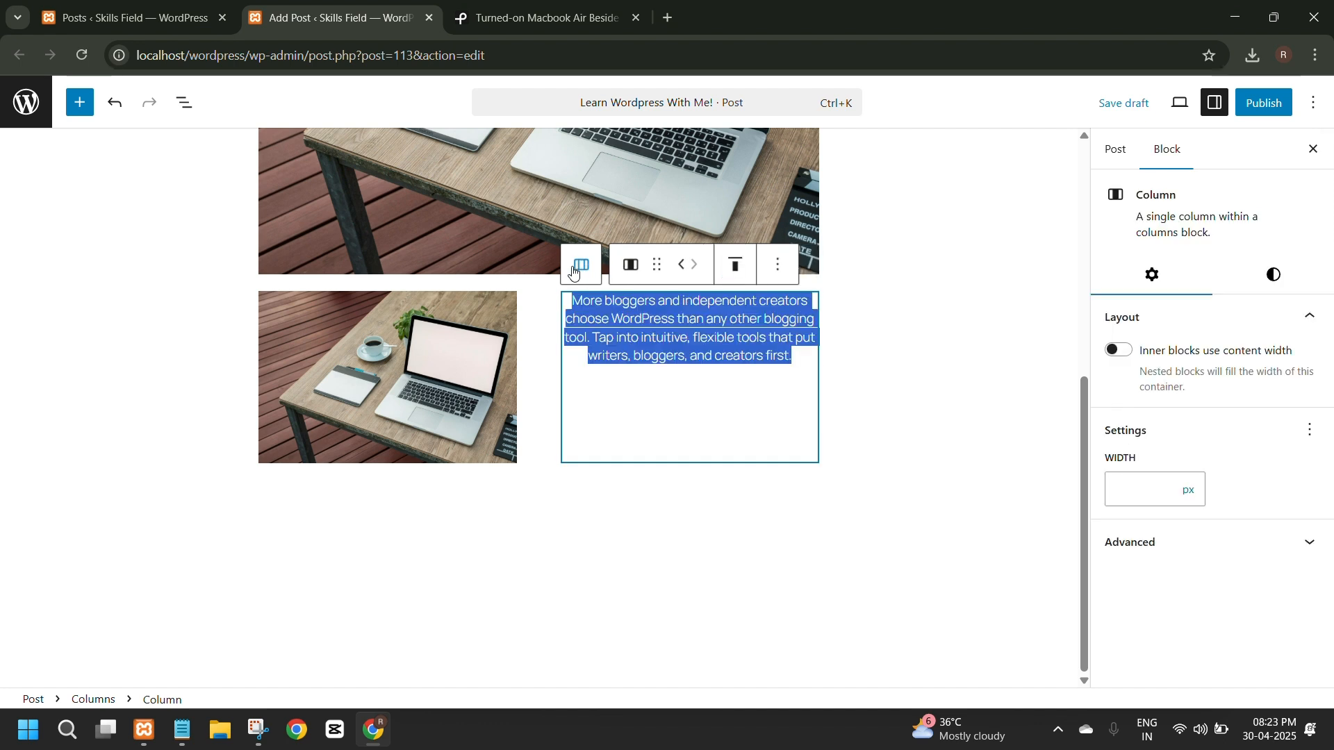
{"action": "left_click", "coordinate": [575, 270]}
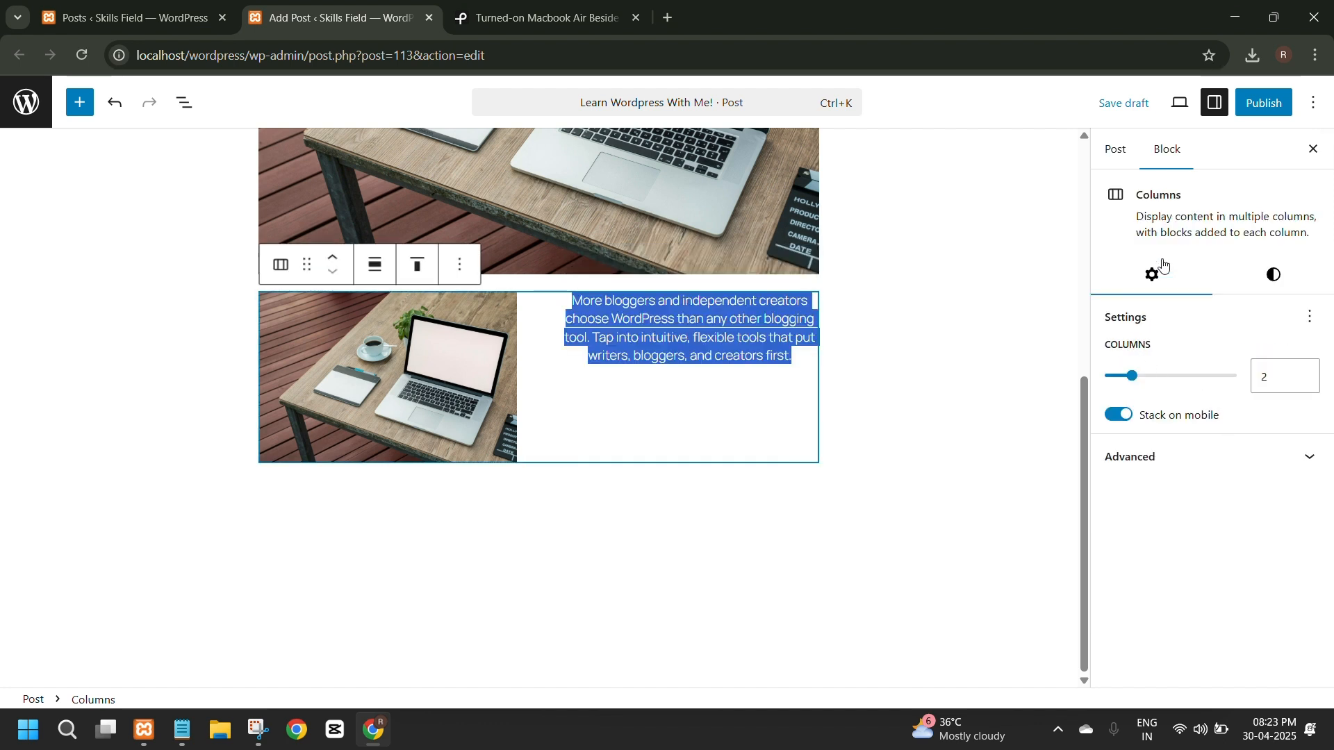
Return the text of the second column's paragraph to left alignment.
{"action": "left_click", "coordinate": [569, 297]}
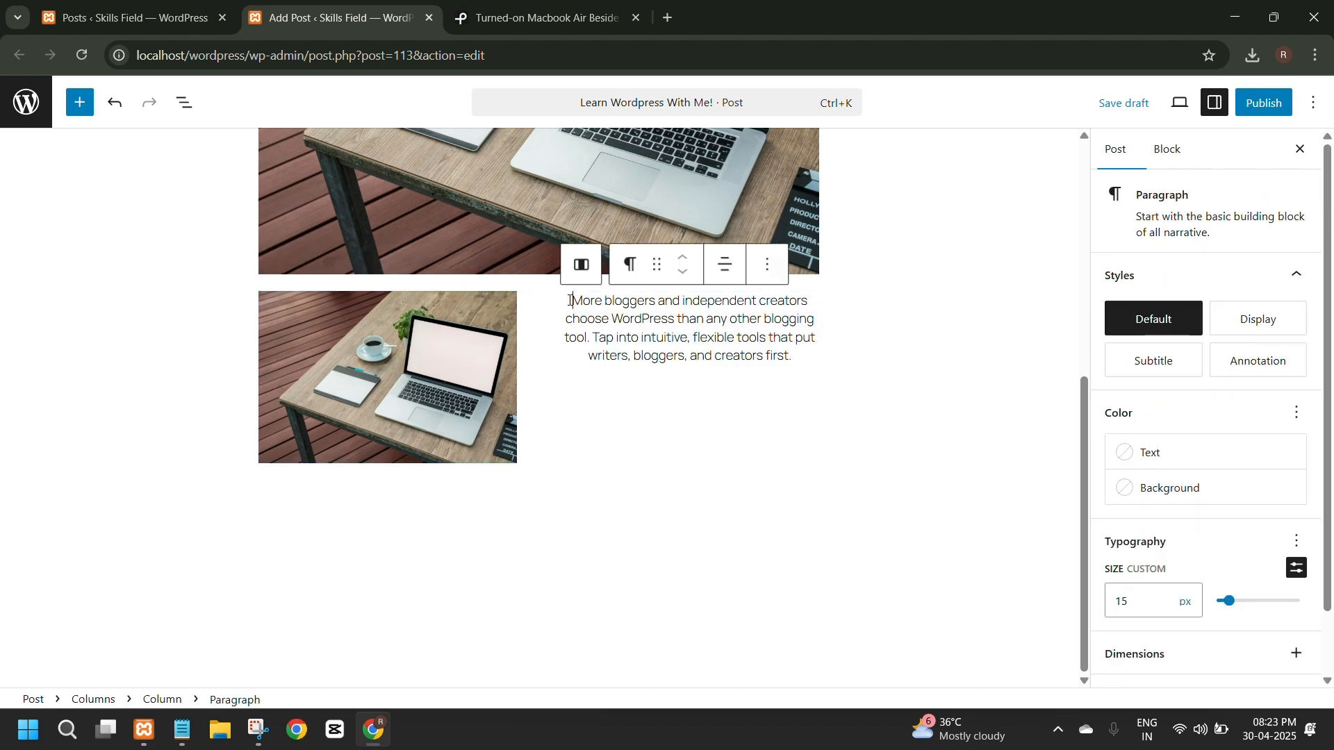
{"action": "key", "text": "ctrl+a"}
{"action": "left_click", "coordinate": [726, 264]}
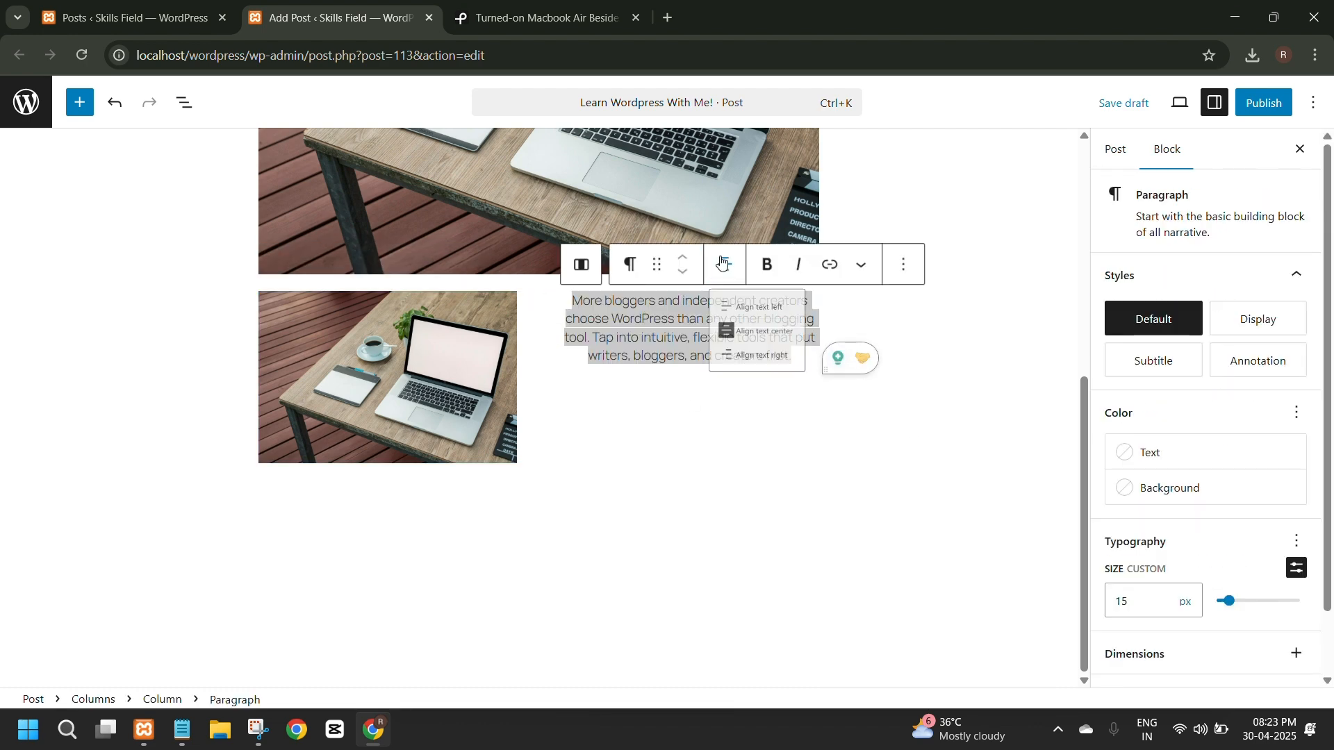
{"action": "left_click", "coordinate": [753, 319]}
{"action": "left_click", "coordinate": [708, 375]}
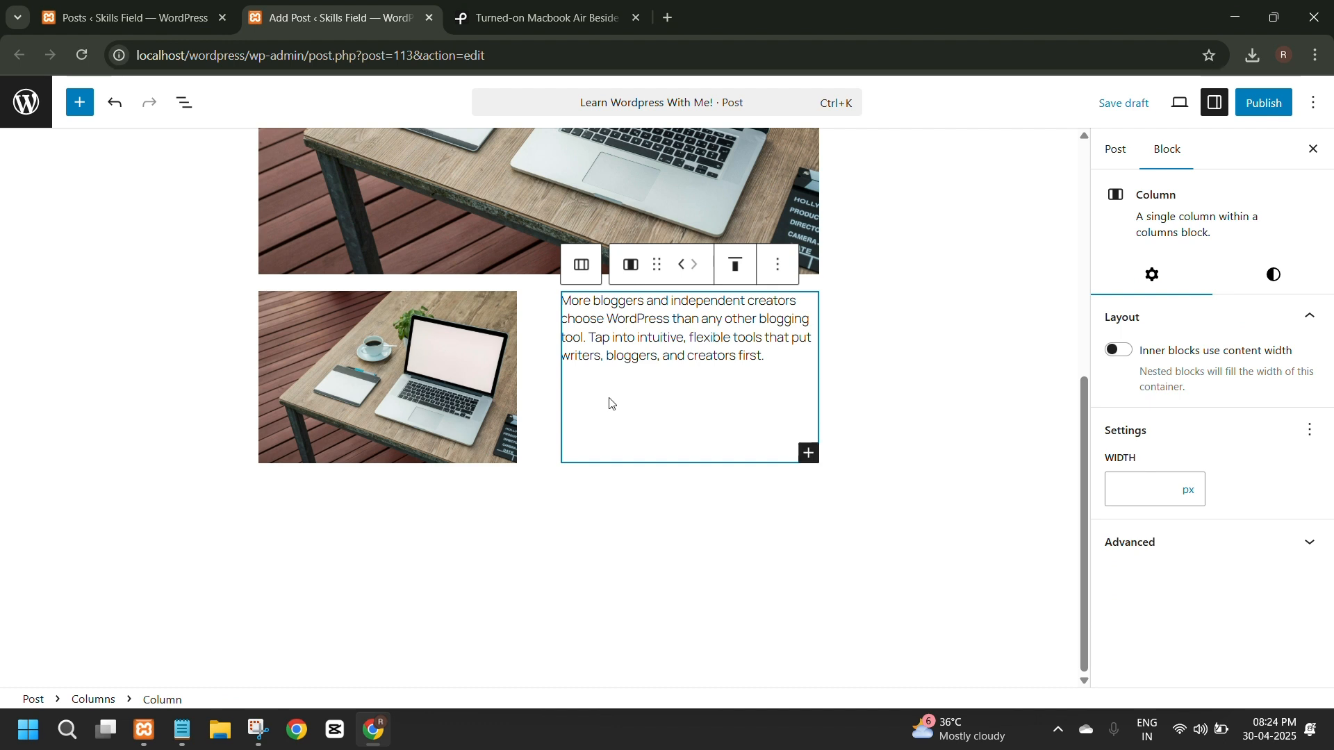
{"action": "left_click", "coordinate": [779, 266]}
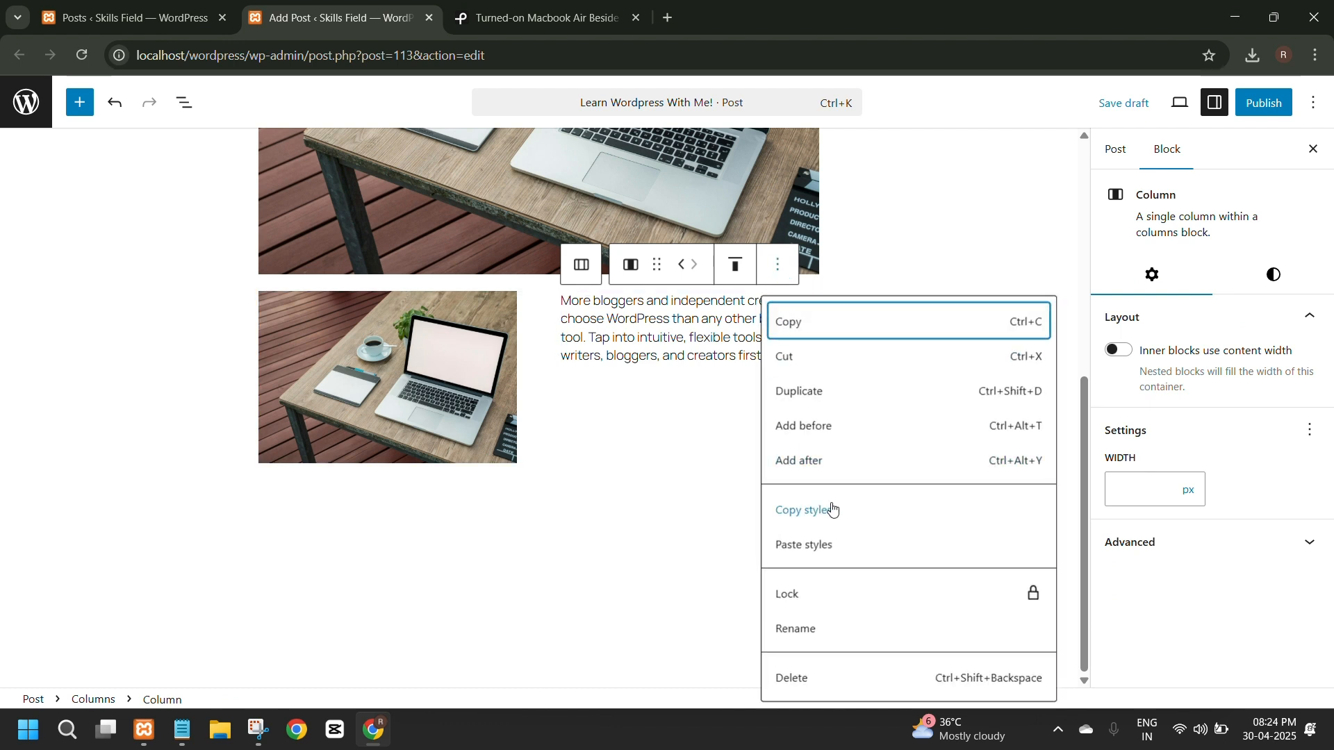
{"action": "left_click", "coordinate": [627, 482]}
{"action": "left_click", "coordinate": [634, 336]}
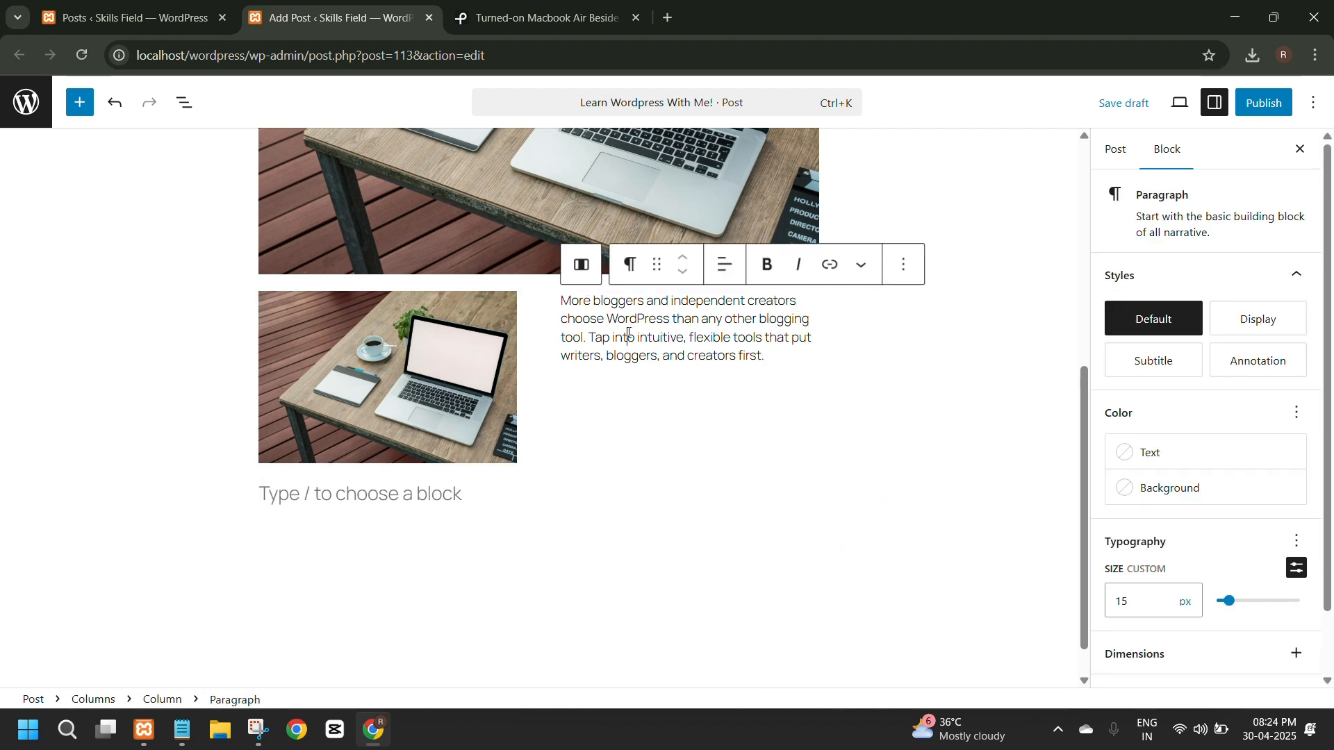
{"action": "key", "text": "ctrl+a"}
{"action": "left_click", "coordinate": [900, 278]}
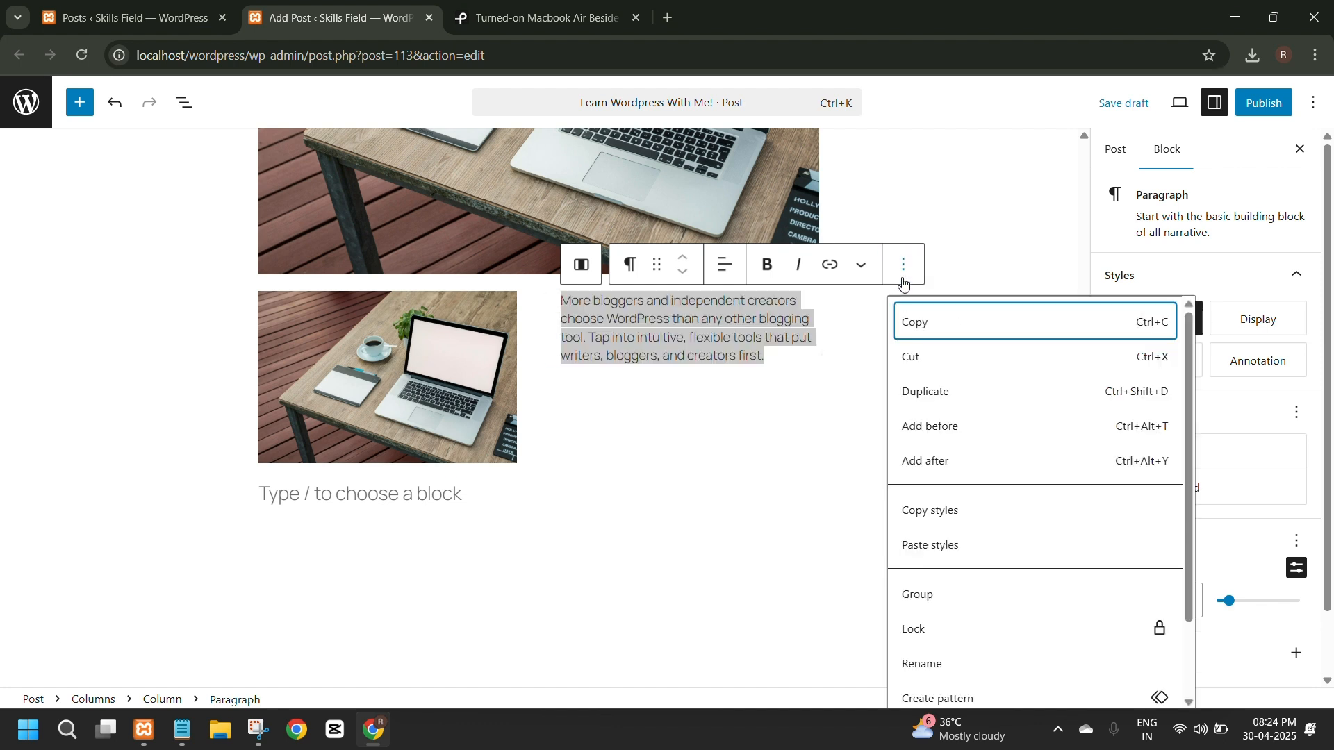
{"action": "left_click", "coordinate": [730, 433]}
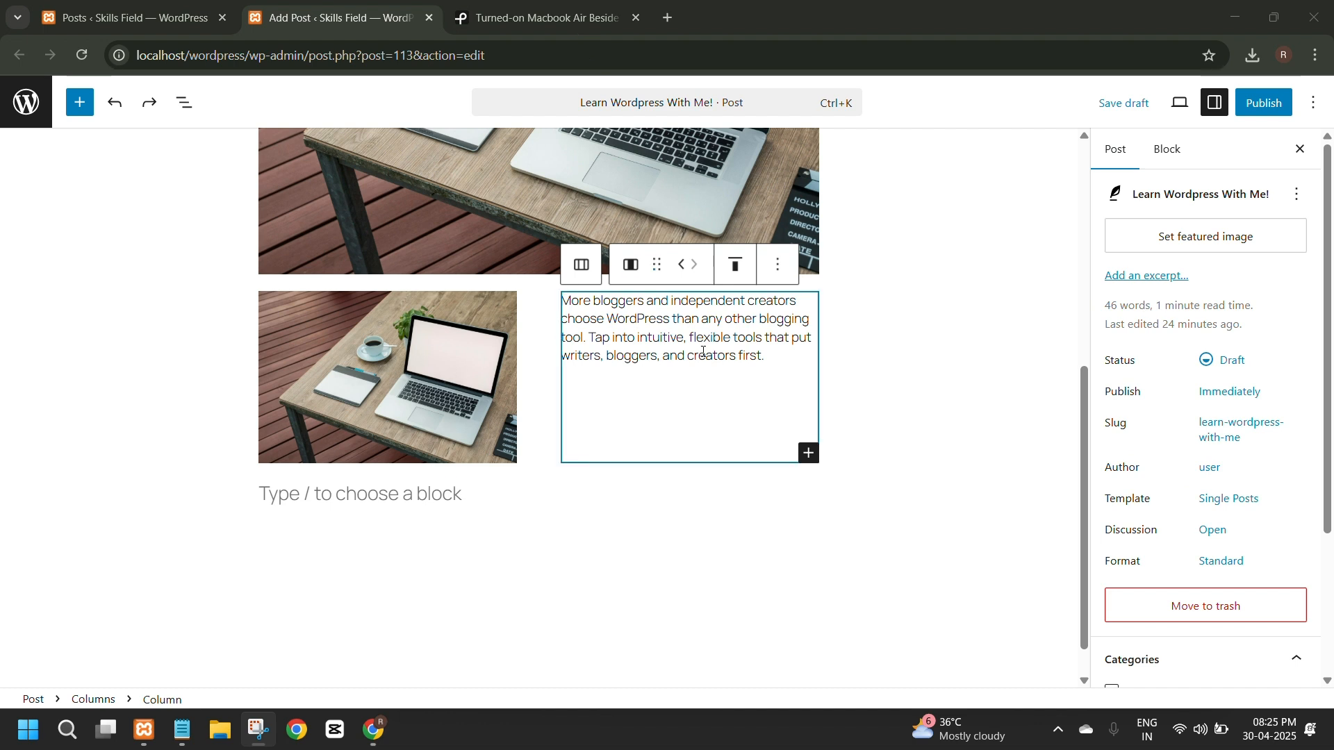
{"action": "left_click", "coordinate": [568, 301]}
{"action": "left_click_drag", "start_coordinate": [568, 301], "coordinate": [772, 356]}
{"action": "left_click", "coordinate": [772, 356]}
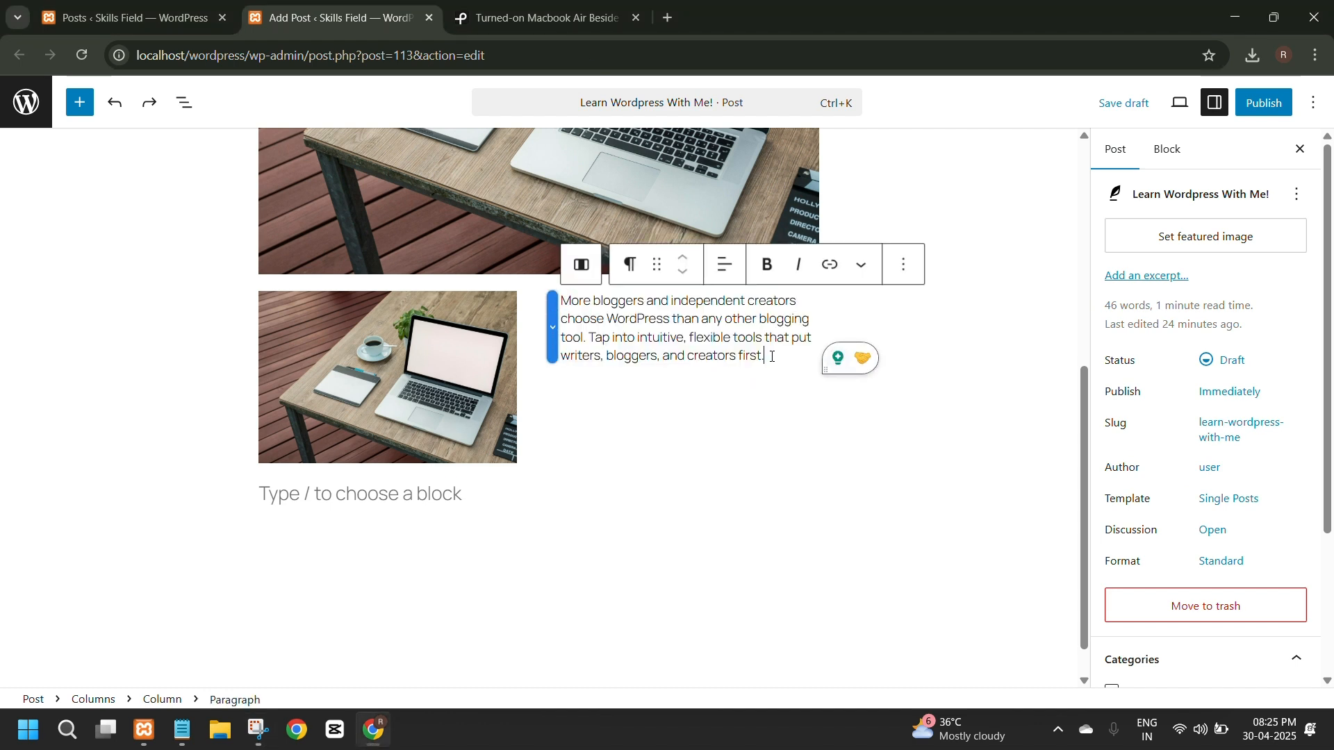
Try bottom vertical alignment on the second column holding the paragraph, and settle on middle alignment.
{"action": "left_click", "coordinate": [620, 410]}
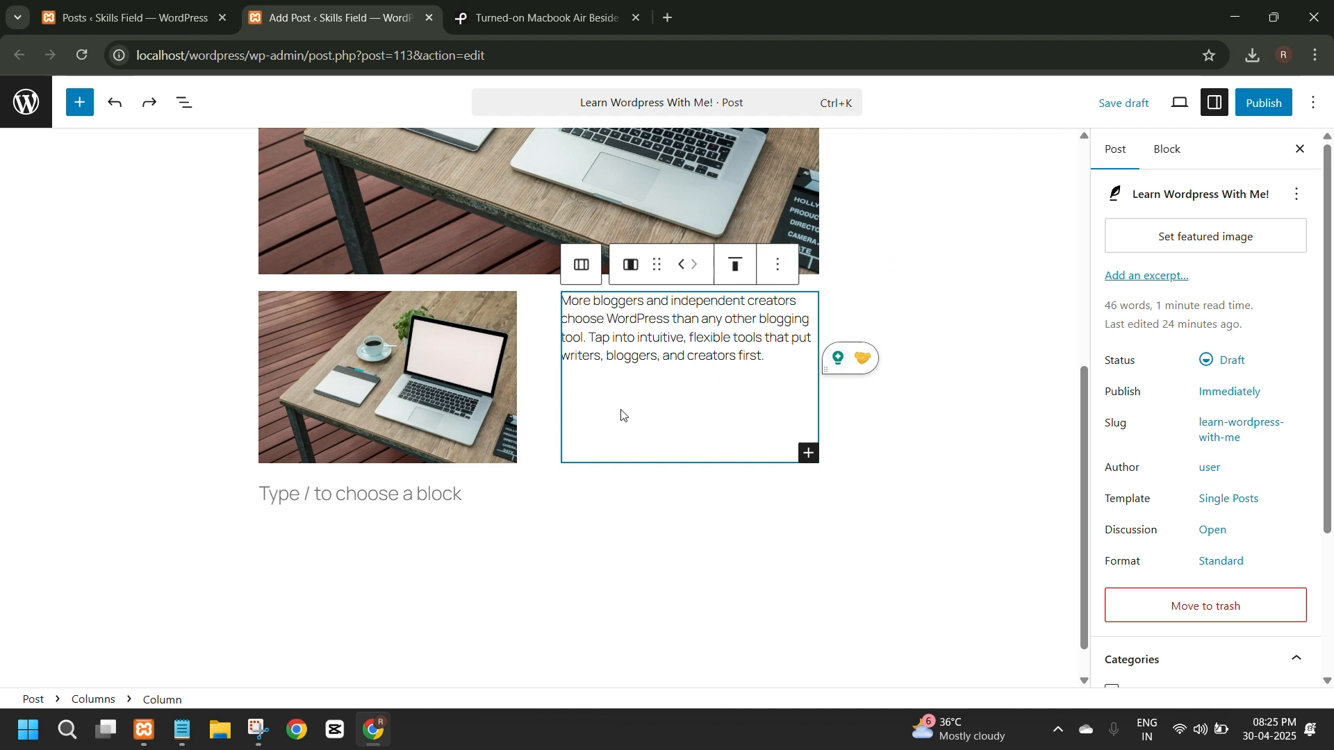
{"action": "left_click", "coordinate": [735, 267]}
{"action": "left_click", "coordinate": [767, 375]}
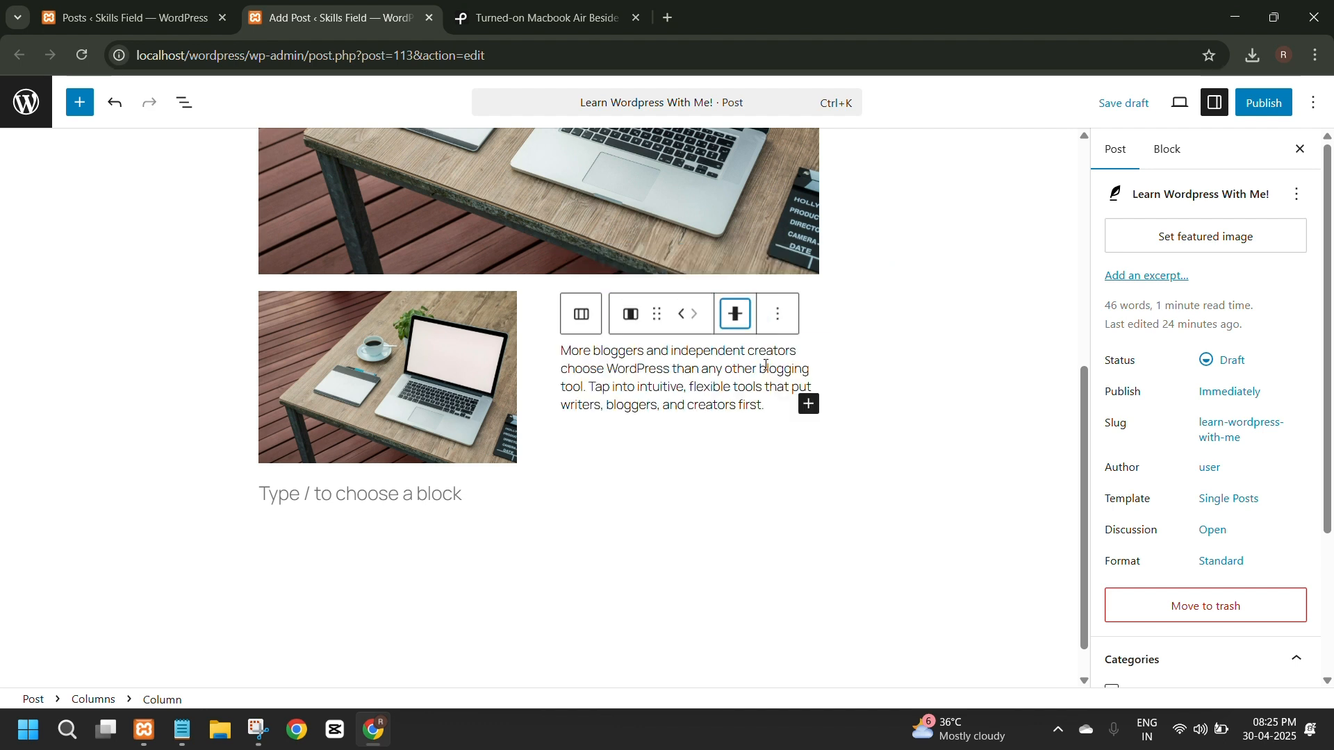
{"action": "left_click", "coordinate": [738, 316]}
{"action": "left_click", "coordinate": [774, 445]}
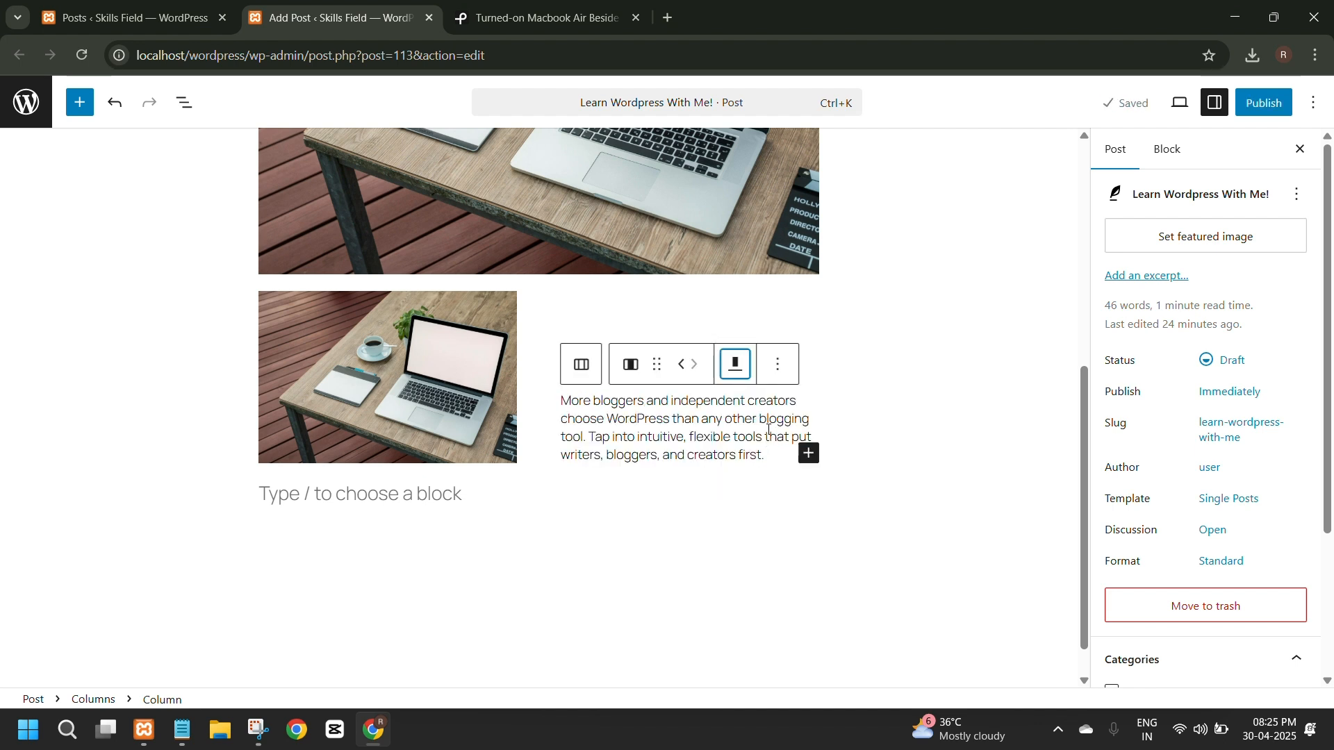
{"action": "left_click", "coordinate": [748, 369]}
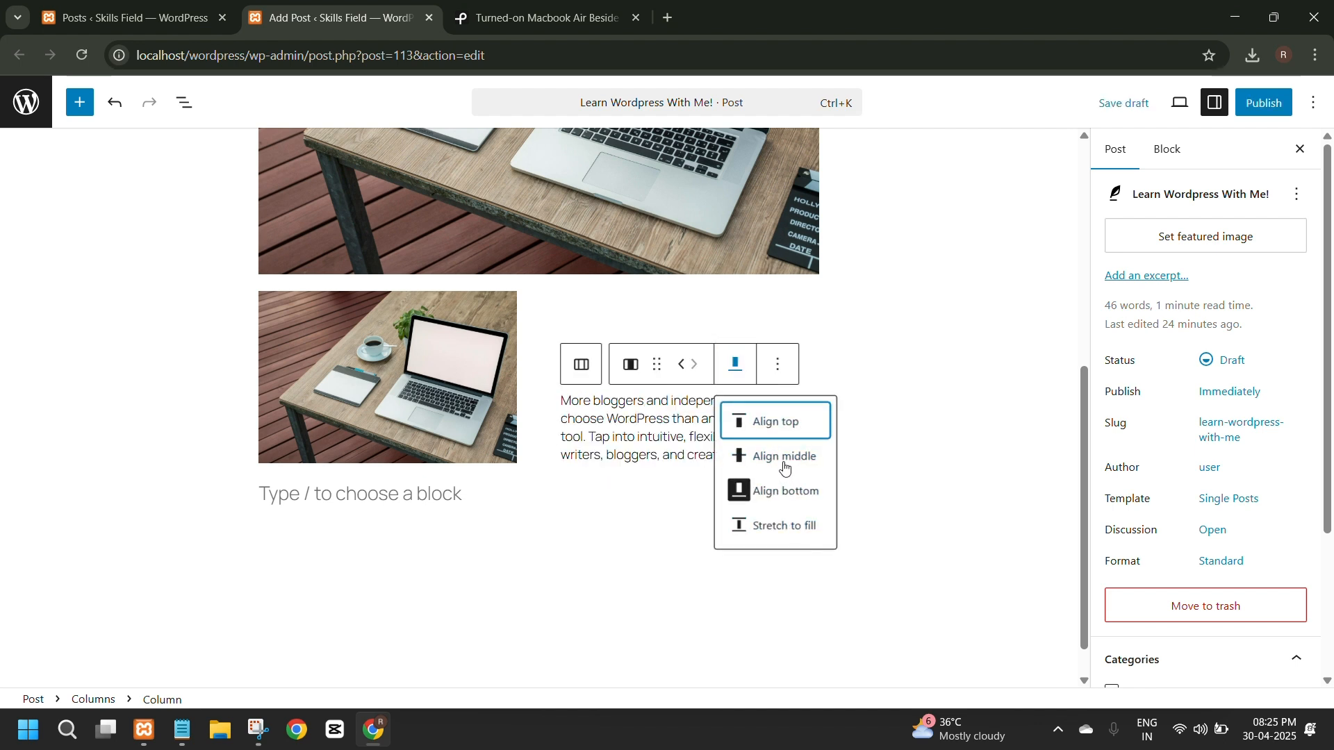
{"action": "left_click", "coordinate": [786, 459]}
{"action": "left_click", "coordinate": [569, 433]}
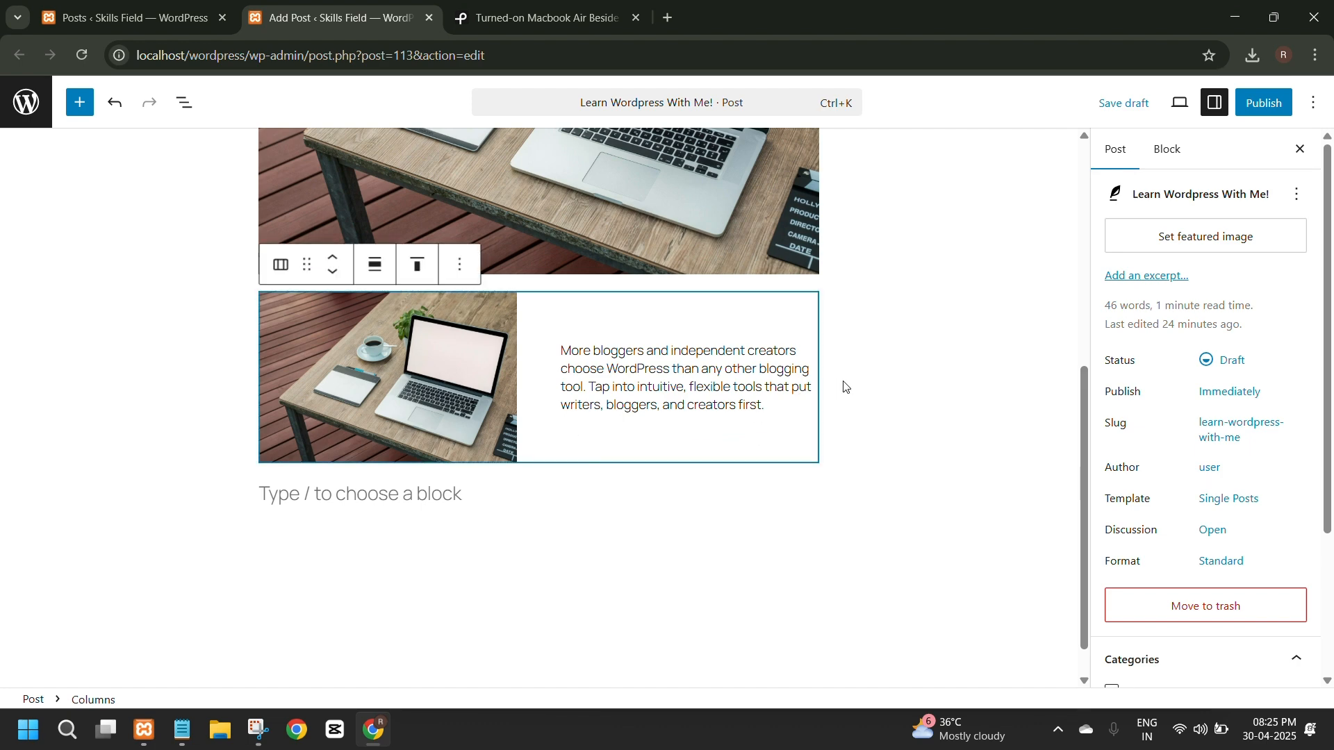
{"action": "double_click", "coordinate": [589, 369]}
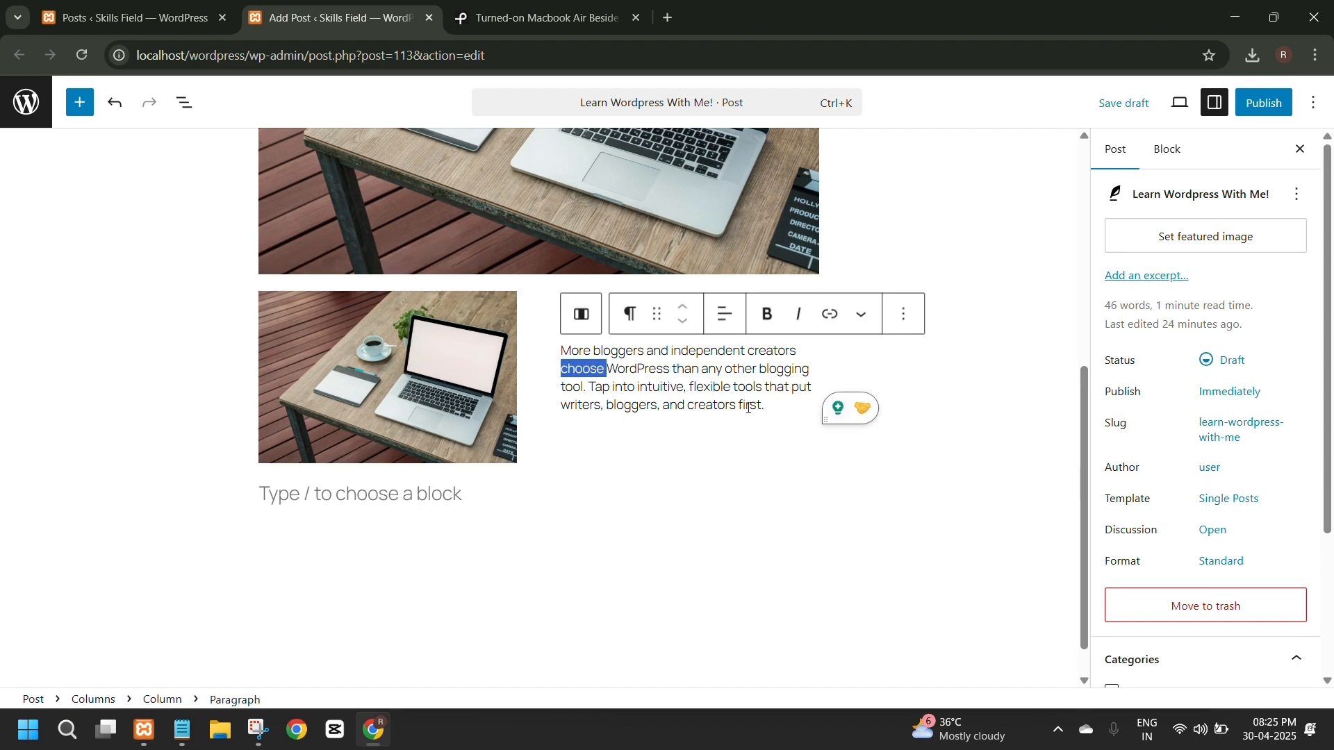
{"action": "left_click_drag", "start_coordinate": [767, 406], "coordinate": [561, 352]}
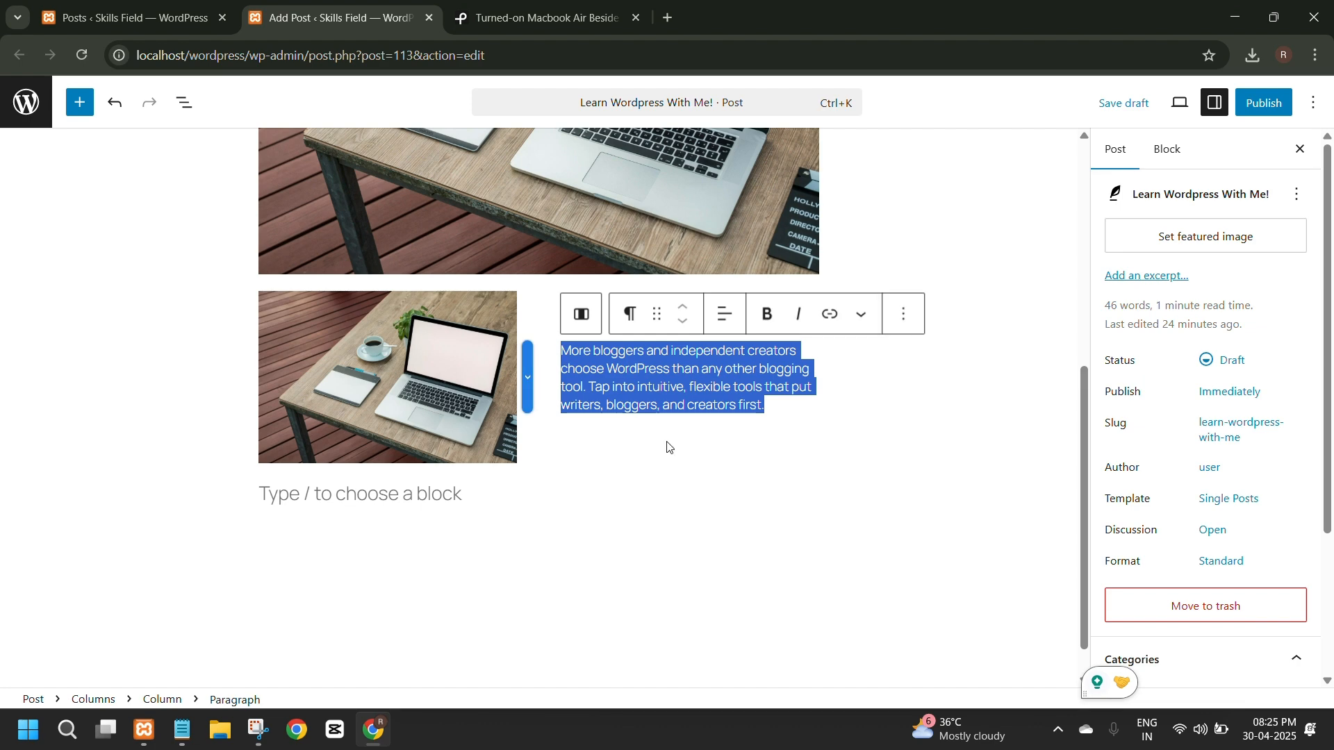
{"action": "scroll", "coordinate": [747, 459], "scroll_direction": "up", "scroll_amount": 5}
{"action": "scroll", "coordinate": [748, 458], "scroll_direction": "down", "scroll_amount": 4}
{"action": "left_click", "coordinate": [818, 467]}
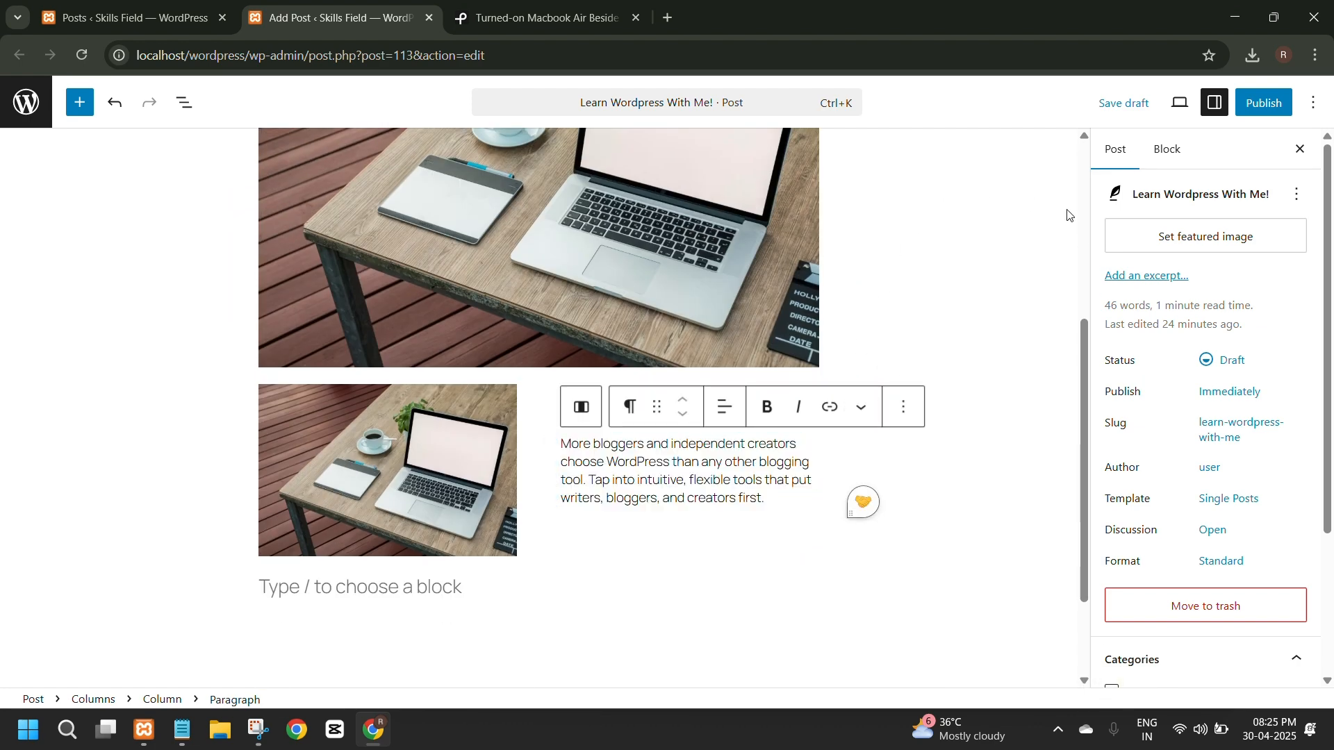
Publish the post "Learn Wordpress With Me!" and open its live page.
{"action": "left_click", "coordinate": [1258, 106]}
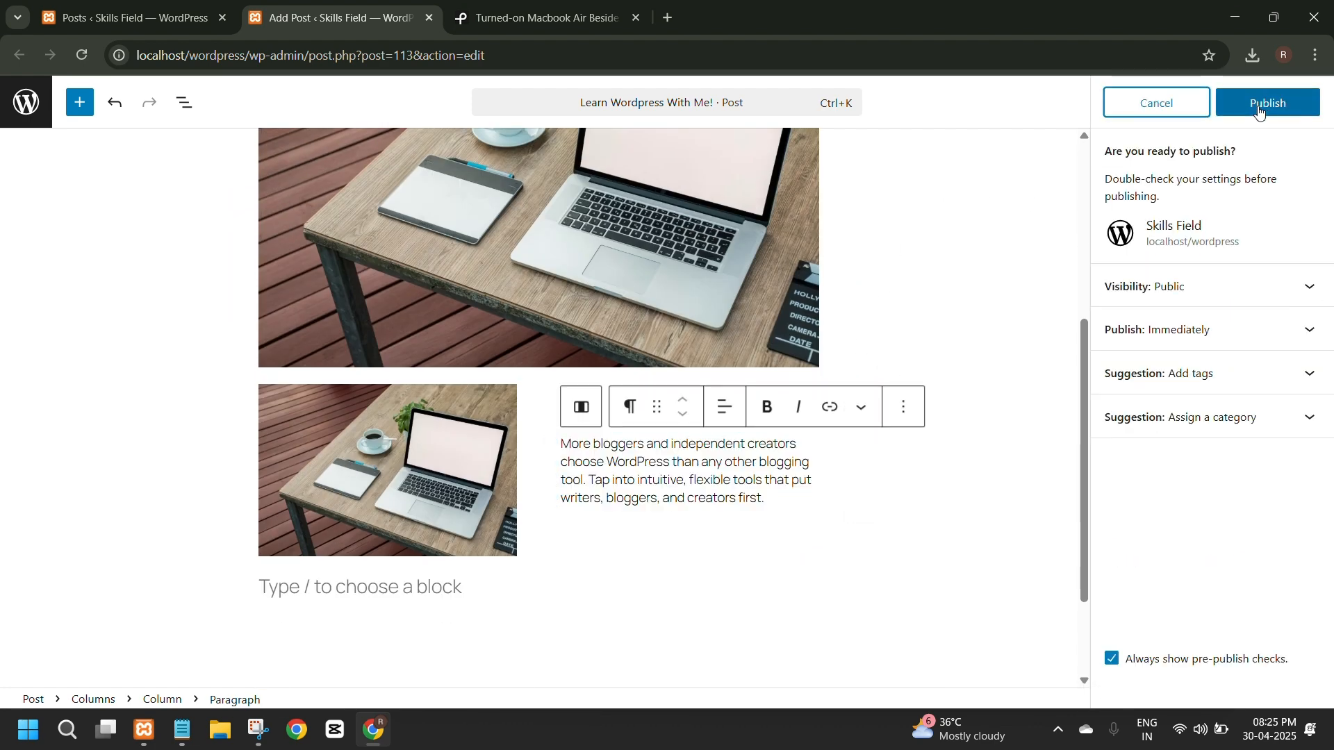
{"action": "left_click", "coordinate": [1259, 105]}
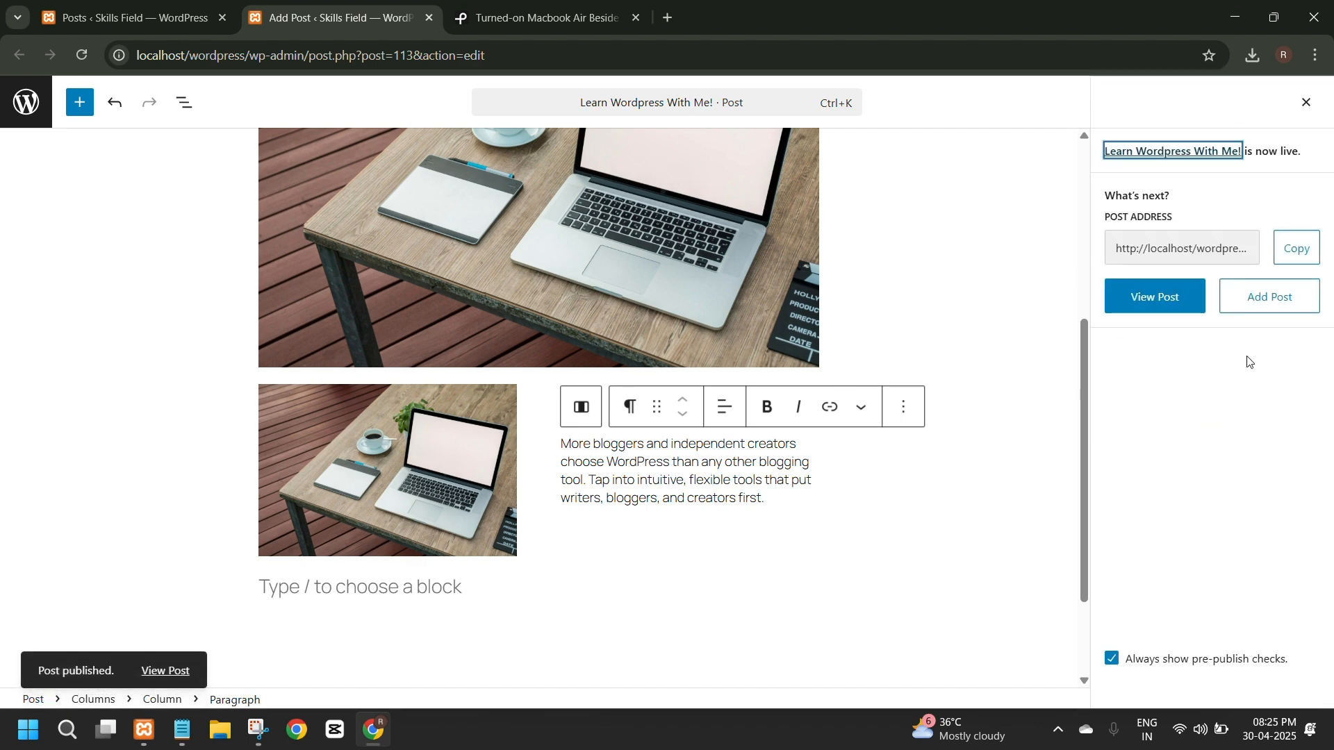
{"action": "left_click", "coordinate": [1152, 310]}
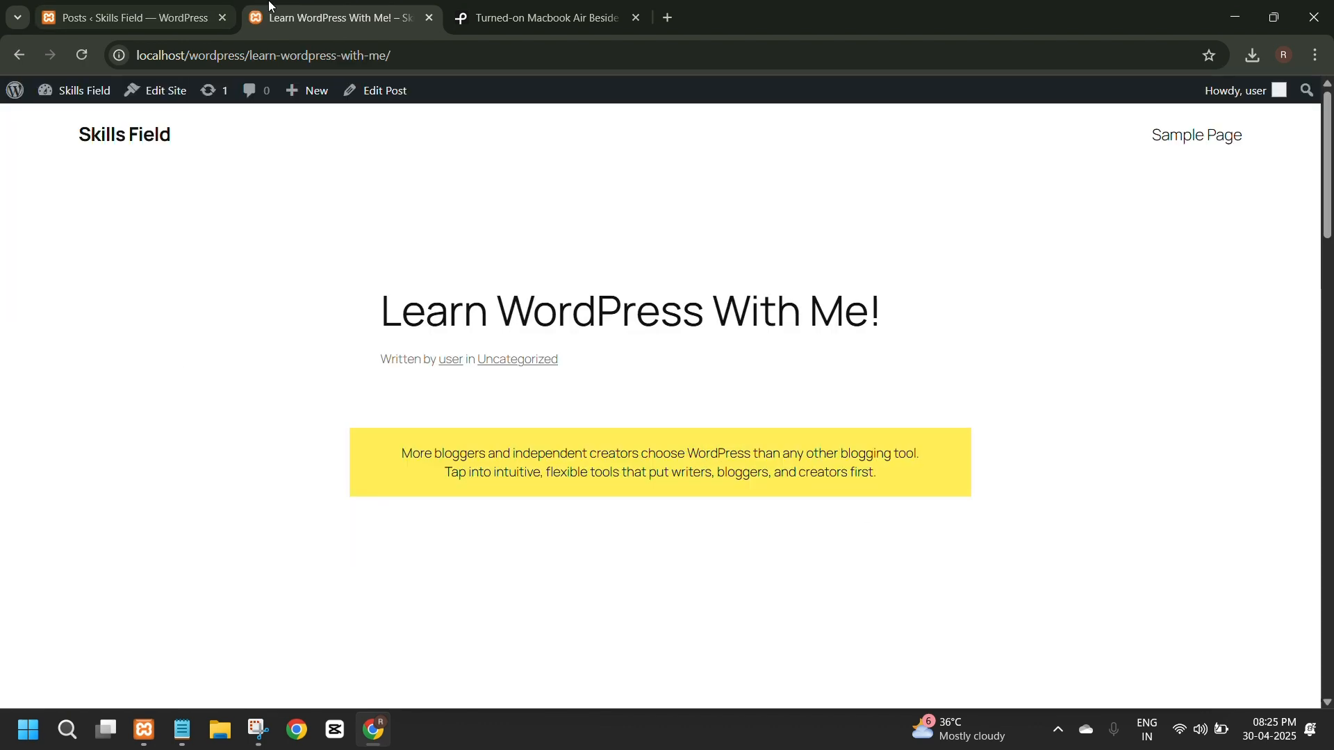
Examine the published post's yellow paragraph, large image and two-column image-and-text section.
{"action": "scroll", "coordinate": [331, 428], "scroll_direction": "down", "scroll_amount": 10}
{"action": "scroll", "coordinate": [295, 441], "scroll_direction": "up", "scroll_amount": 9}
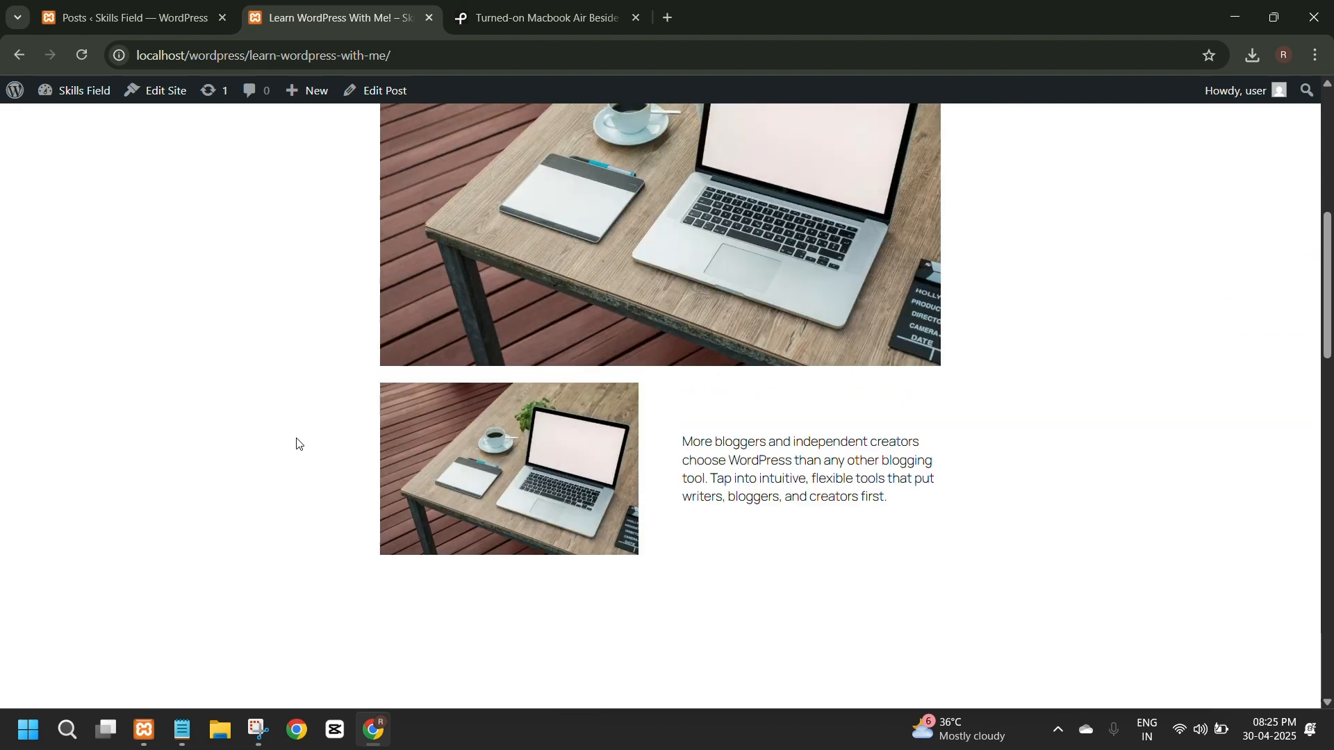
{"action": "scroll", "coordinate": [297, 443], "scroll_direction": "up", "scroll_amount": 2}
{"action": "scroll", "coordinate": [296, 443], "scroll_direction": "down", "scroll_amount": 3}
{"action": "scroll", "coordinate": [295, 443], "scroll_direction": "up", "scroll_amount": 3}
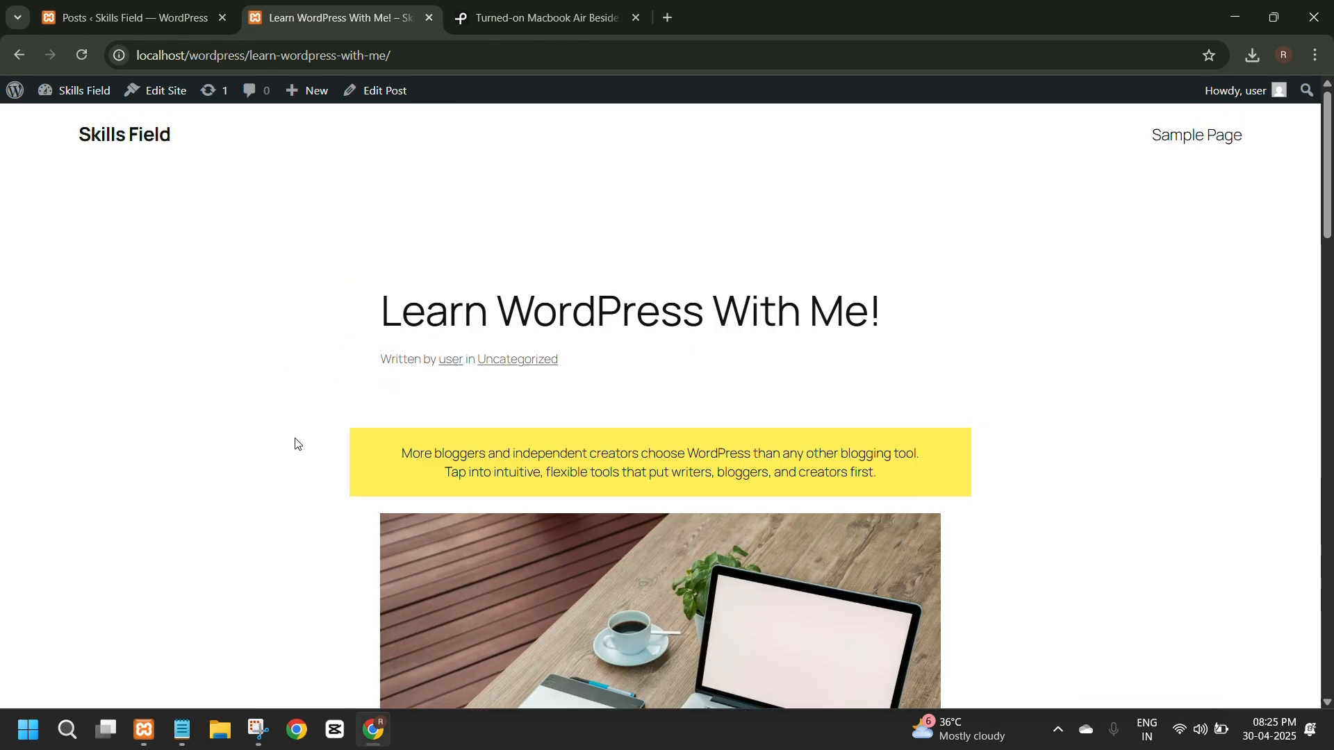
{"action": "scroll", "coordinate": [292, 442], "scroll_direction": "down", "scroll_amount": 2}
{"action": "scroll", "coordinate": [278, 441], "scroll_direction": "down", "scroll_amount": 3}
{"action": "scroll", "coordinate": [236, 492], "scroll_direction": "up", "scroll_amount": 4}
{"action": "scroll", "coordinate": [348, 425], "scroll_direction": "down", "scroll_amount": 15}
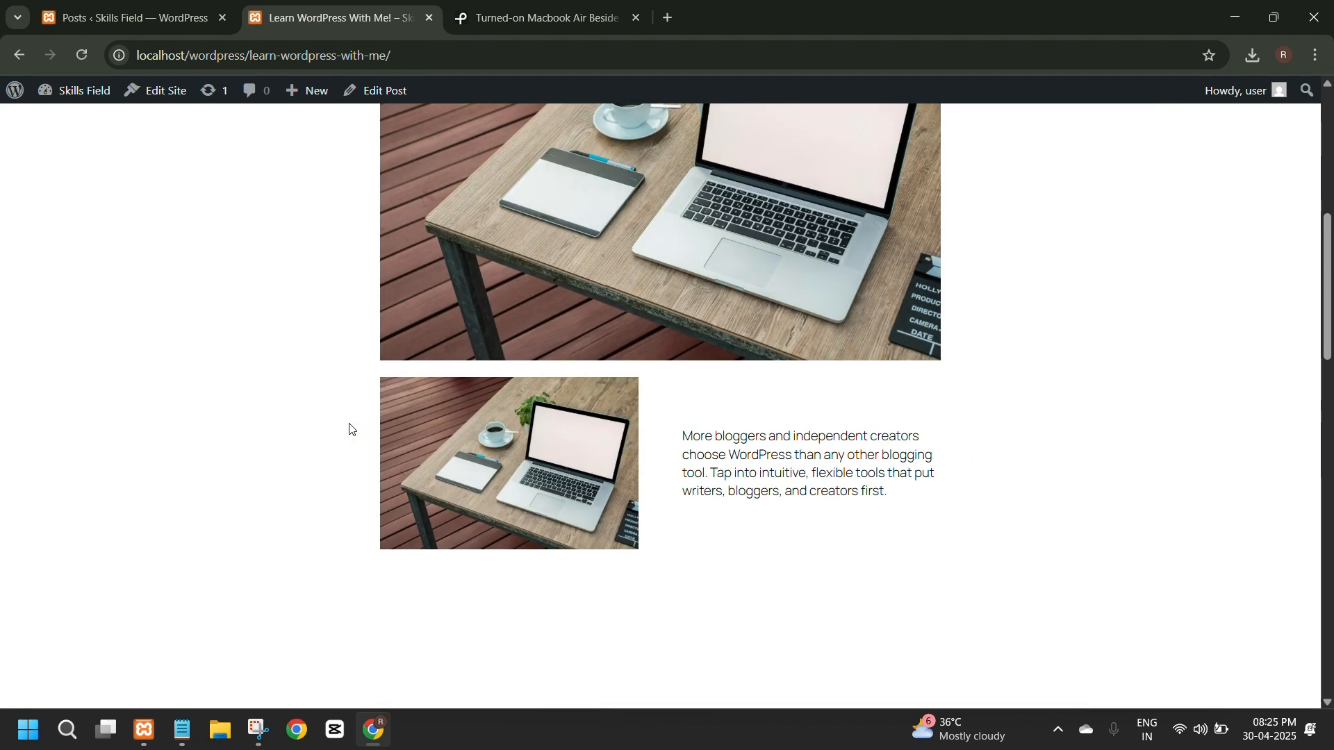
{"action": "scroll", "coordinate": [330, 435], "scroll_direction": "down", "scroll_amount": 2}
{"action": "scroll", "coordinate": [330, 437], "scroll_direction": "up", "scroll_amount": 15}
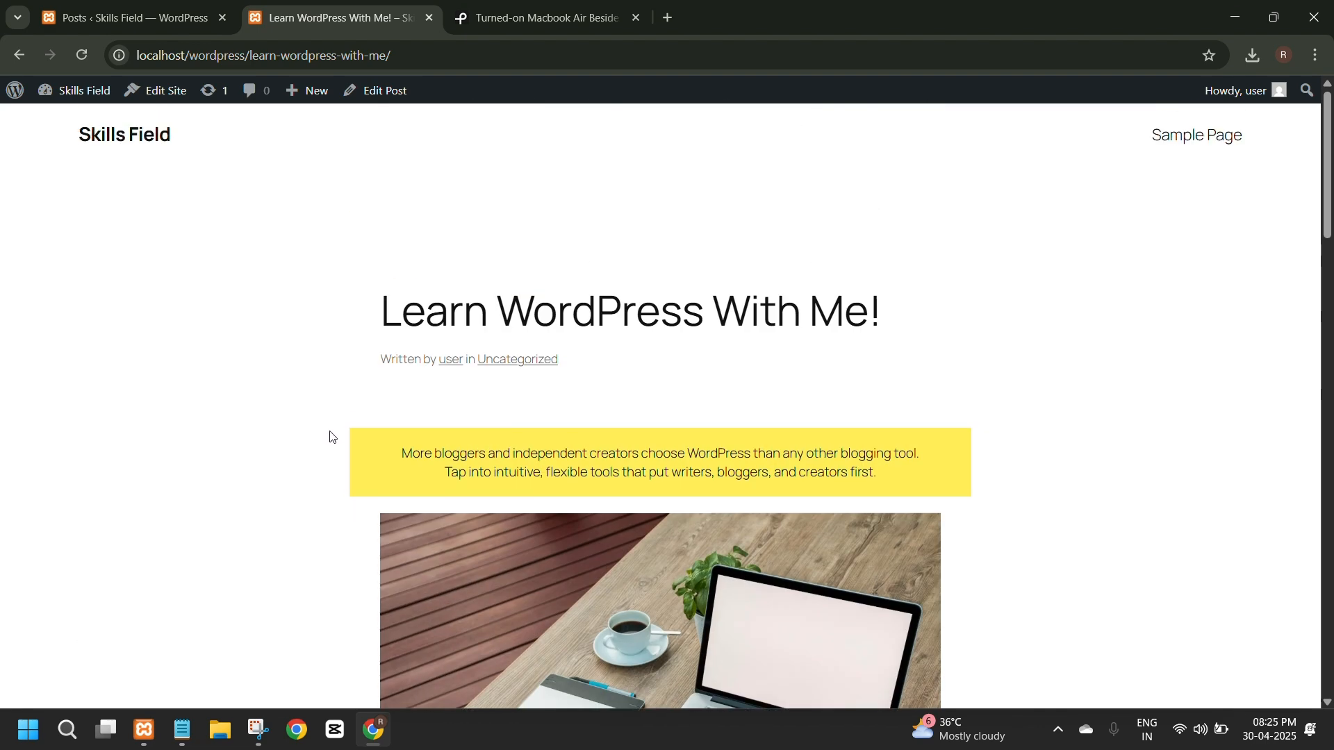
Return to the WordPress admin dashboard and open the Themes page.
{"action": "left_click", "coordinate": [139, 18]}
{"action": "mouse_move", "coordinate": [70, 405]}
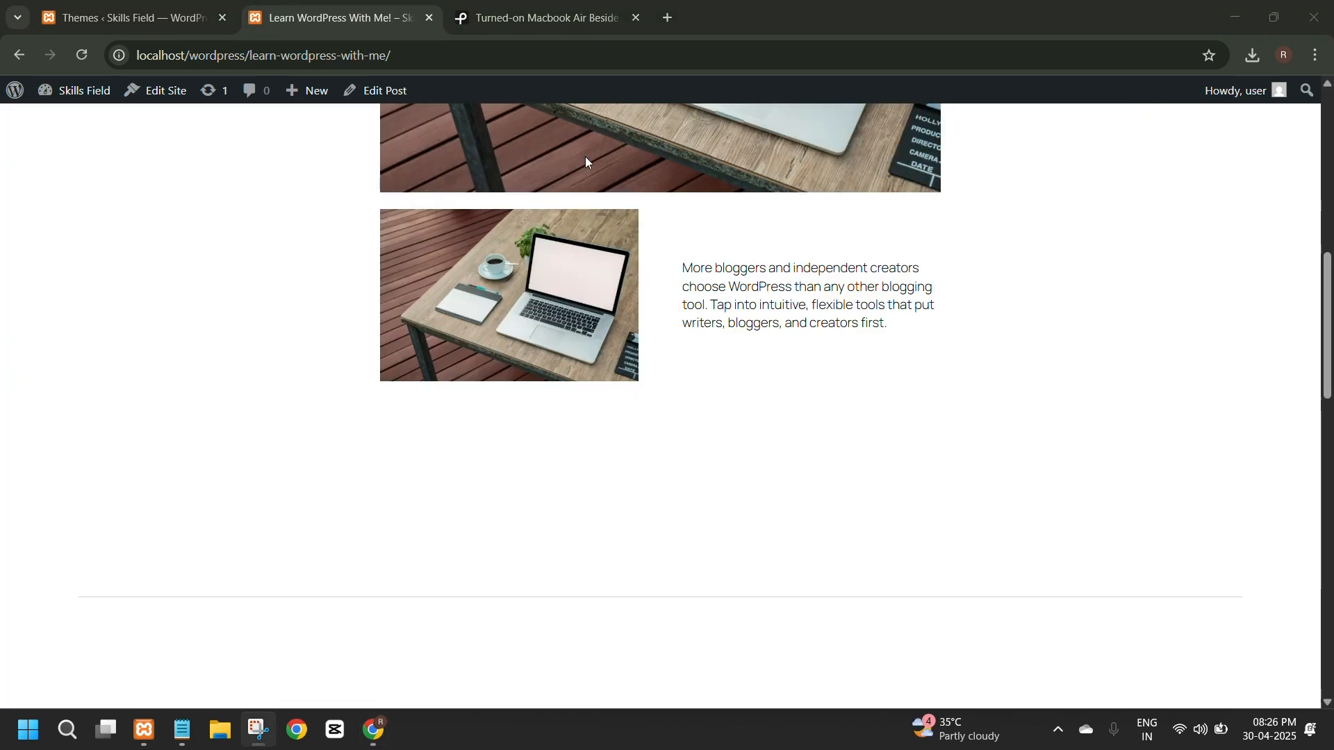
Review the published post's title, yellow paragraph, large image and two-column section on its live page.
{"action": "scroll", "coordinate": [775, 423], "scroll_direction": "up", "scroll_amount": 3}
{"action": "scroll", "coordinate": [799, 413], "scroll_direction": "up", "scroll_amount": 6}
{"action": "scroll", "coordinate": [312, 375], "scroll_direction": "down", "scroll_amount": 1}
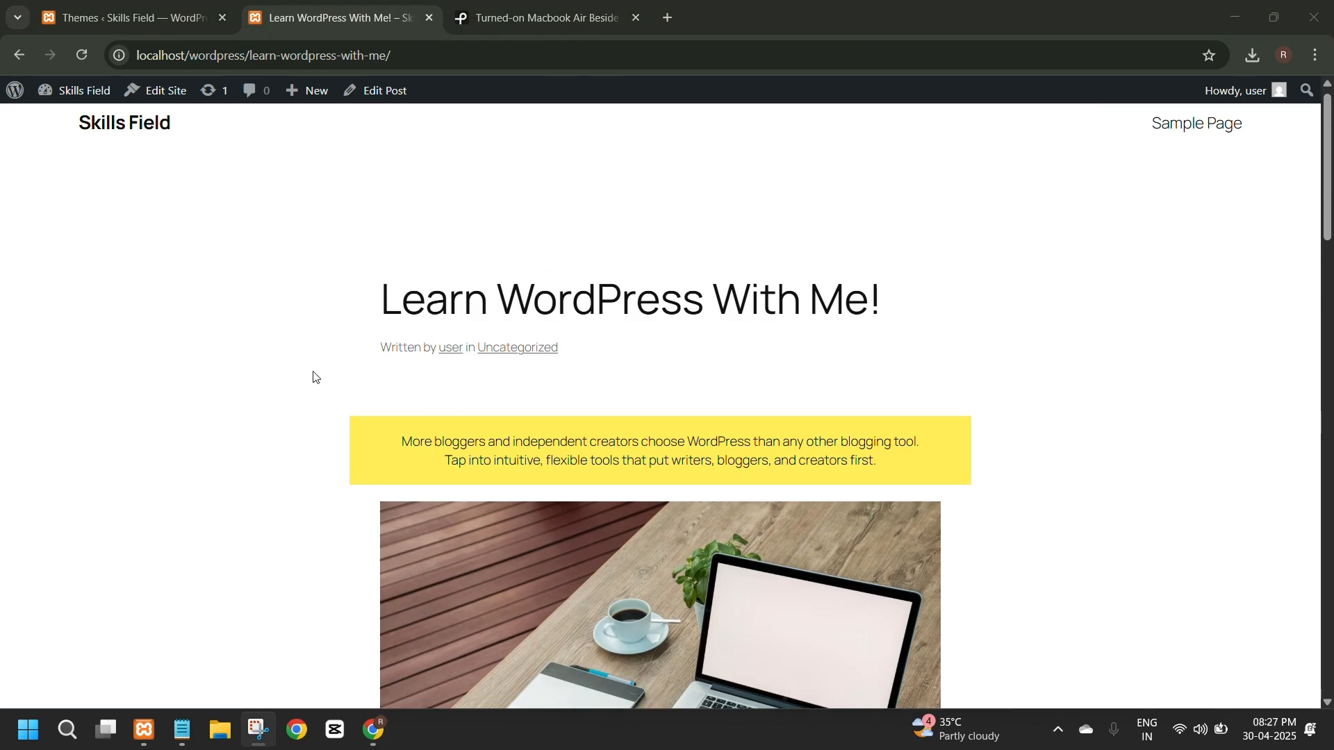
{"action": "scroll", "coordinate": [313, 376], "scroll_direction": "down", "scroll_amount": 1}
{"action": "scroll", "coordinate": [313, 376], "scroll_direction": "down", "scroll_amount": 2}
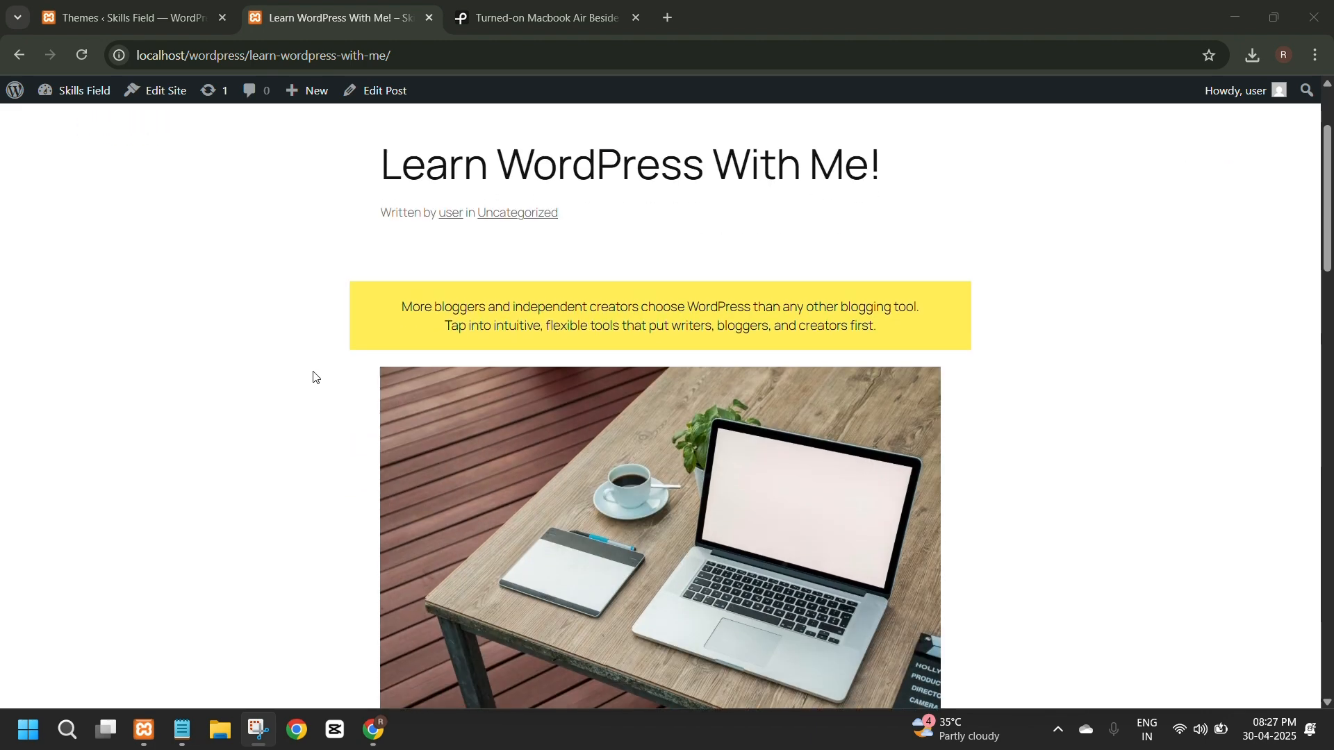
{"action": "scroll", "coordinate": [314, 376], "scroll_direction": "up", "scroll_amount": 3}
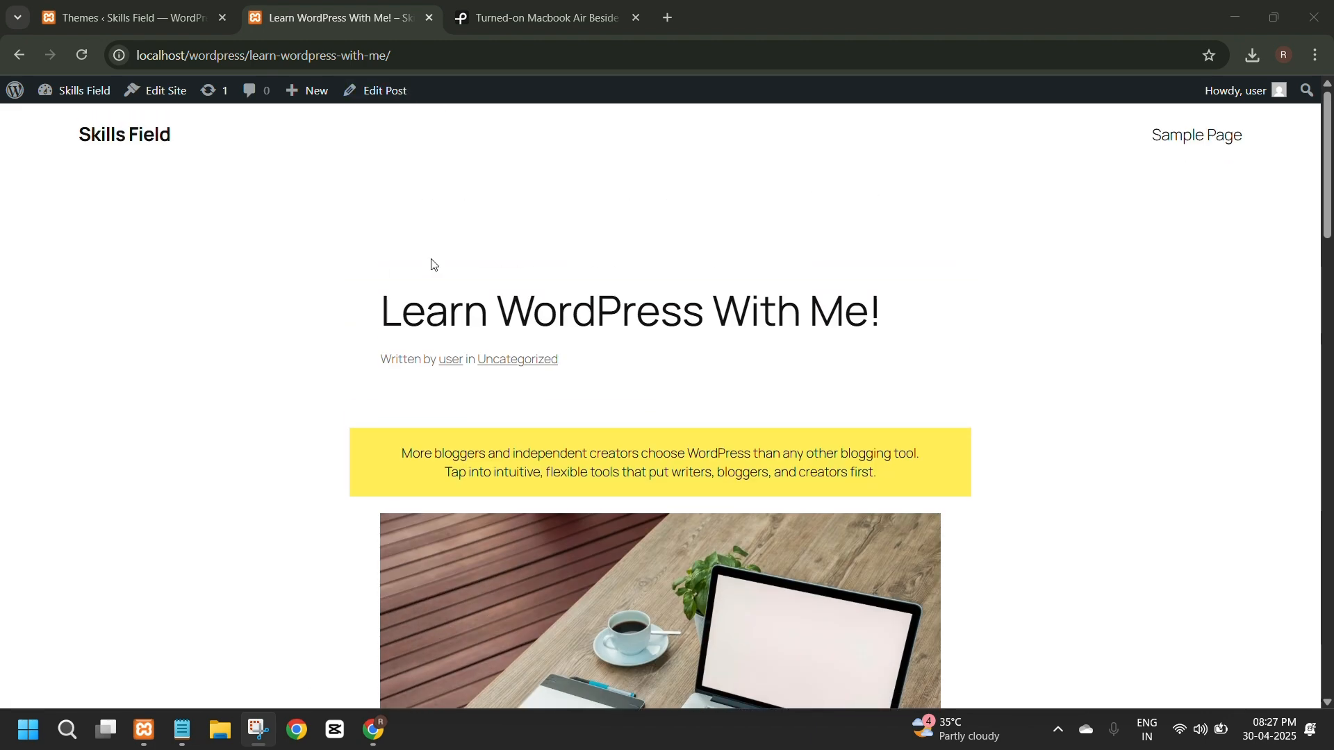
{"action": "scroll", "coordinate": [444, 271], "scroll_direction": "down", "scroll_amount": 5}
{"action": "scroll", "coordinate": [454, 281], "scroll_direction": "down", "scroll_amount": 1}
{"action": "scroll", "coordinate": [445, 248], "scroll_direction": "up", "scroll_amount": 1}
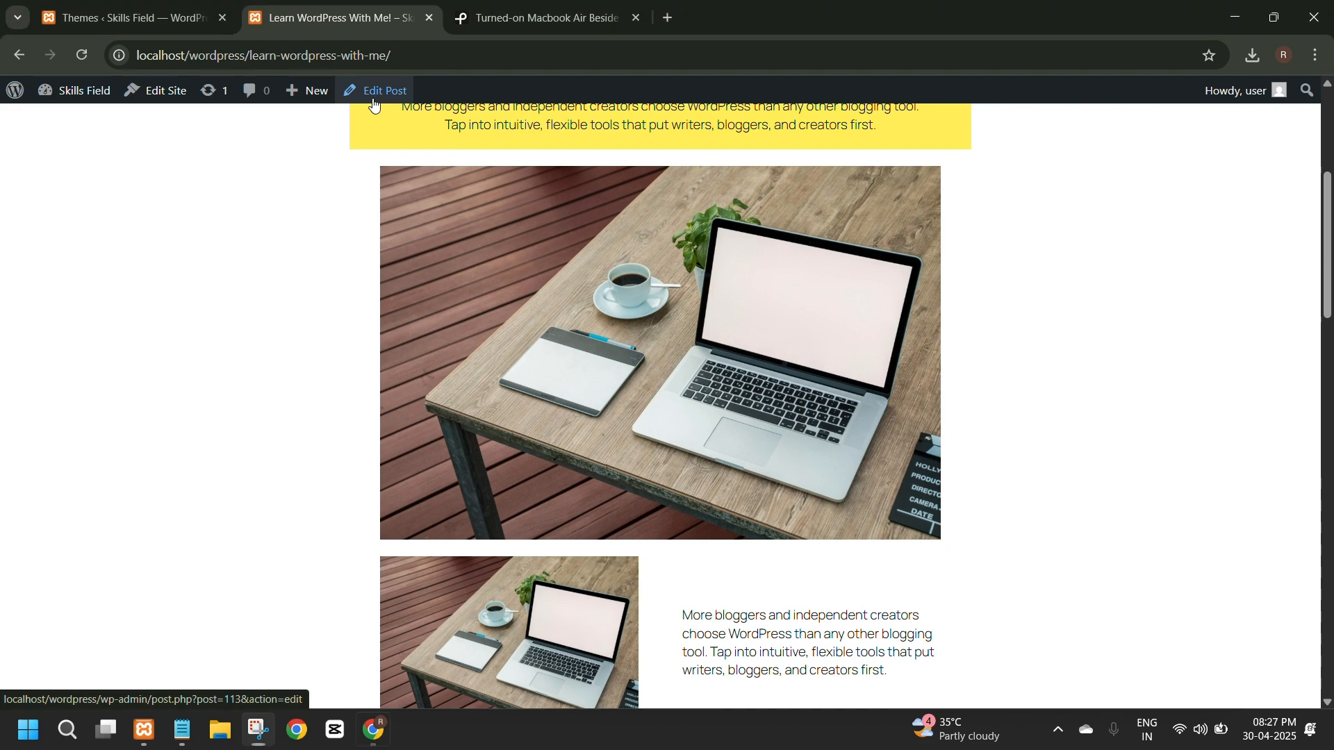
Open the post "Learn Wordpress With Me!" for editing in a new browser tab and look over its content.
{"action": "right_click", "coordinate": [379, 98]}
{"action": "left_click", "coordinate": [461, 121]}
{"action": "left_click", "coordinate": [487, 19]}
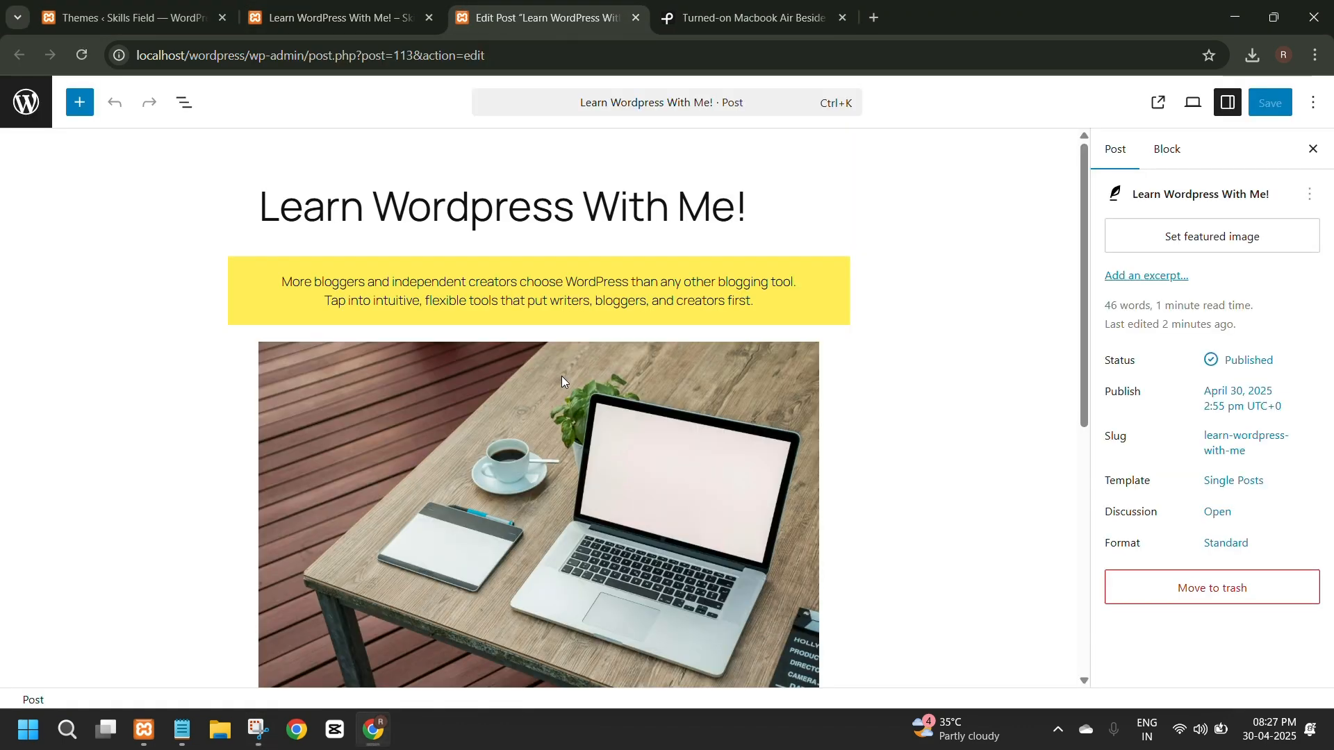
{"action": "scroll", "coordinate": [561, 376], "scroll_direction": "down", "scroll_amount": 7}
{"action": "scroll", "coordinate": [561, 376], "scroll_direction": "up", "scroll_amount": 6}
{"action": "scroll", "coordinate": [1134, 384], "scroll_direction": "down", "scroll_amount": 3}
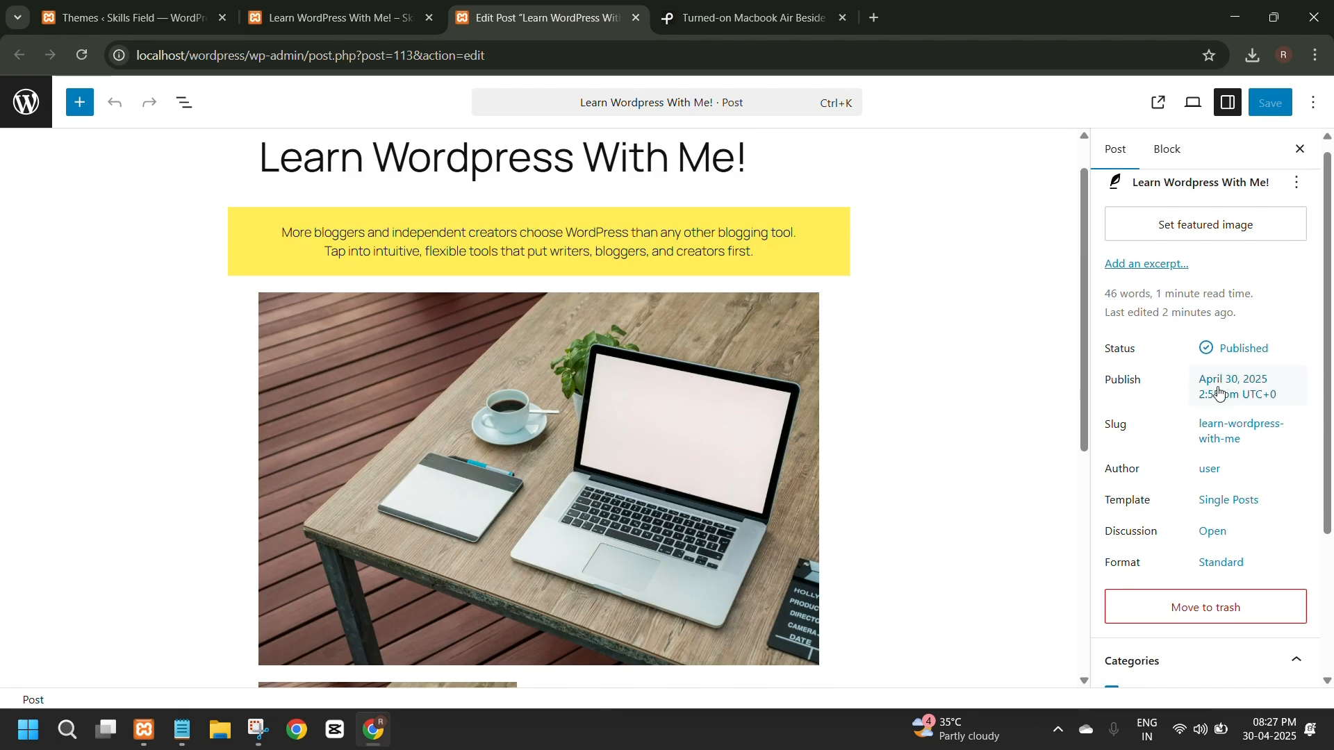
Inspect the post-level settings and the block-level settings of the post in the editor.
{"action": "left_click", "coordinate": [1168, 149]}
{"action": "left_click", "coordinate": [1101, 146]}
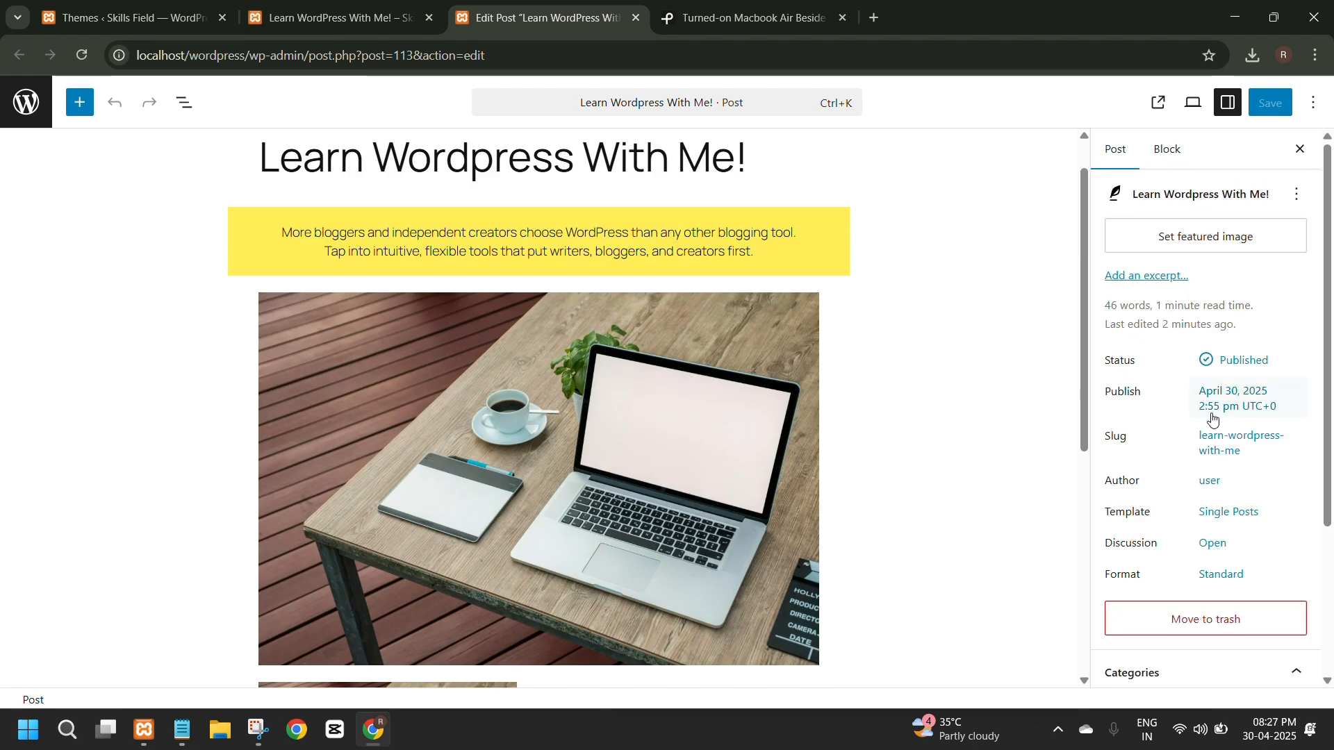
{"action": "scroll", "coordinate": [1219, 534], "scroll_direction": "down", "scroll_amount": 3}
{"action": "scroll", "coordinate": [1223, 472], "scroll_direction": "up", "scroll_amount": 3}
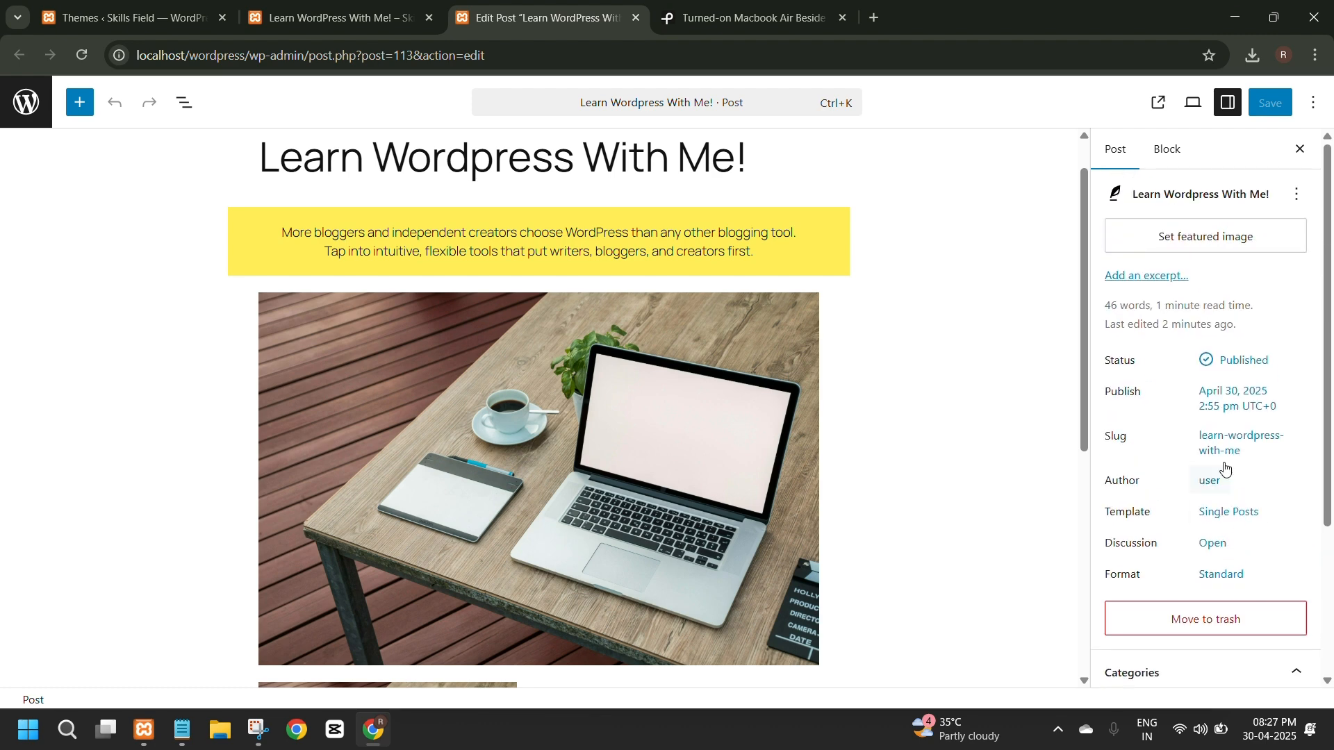
{"action": "left_click", "coordinate": [1174, 152]}
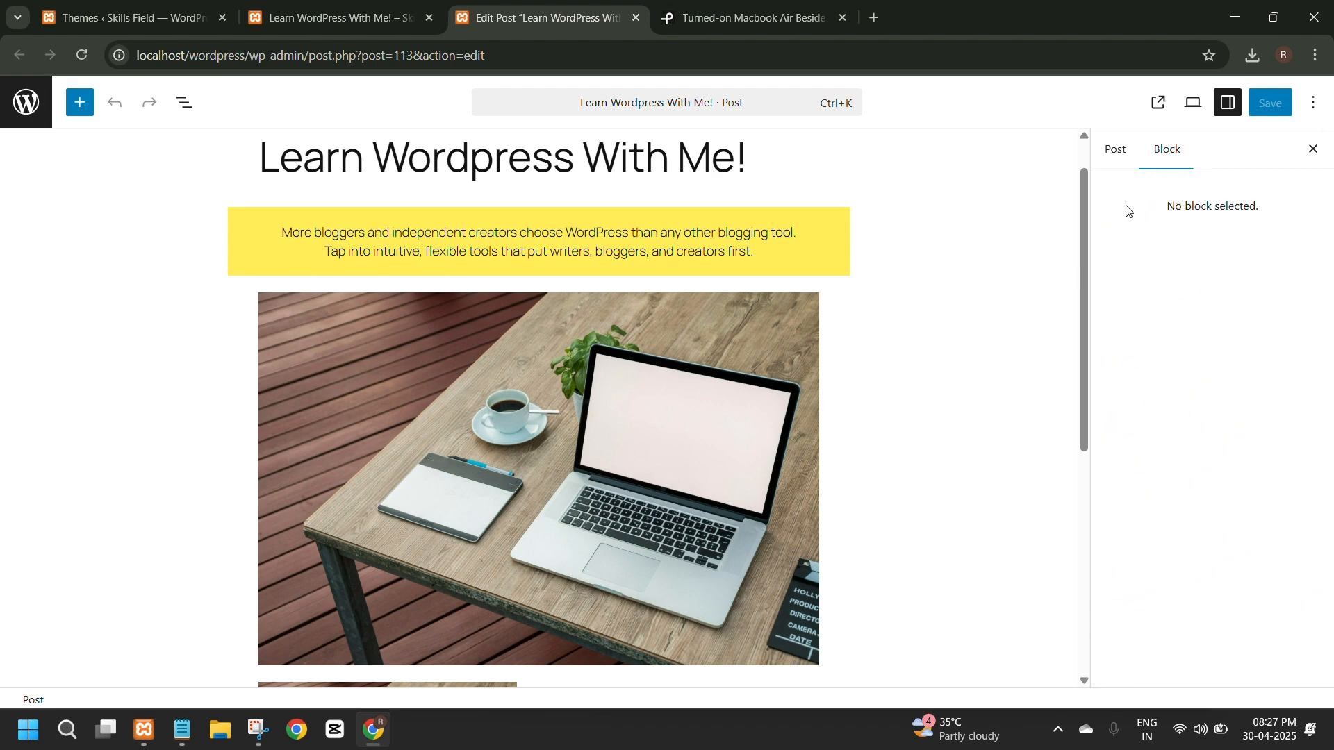
{"action": "left_click", "coordinate": [1111, 158]}
Add an empty Gallery block below the two-column section at the end of the post.
{"action": "left_click", "coordinate": [79, 103]}
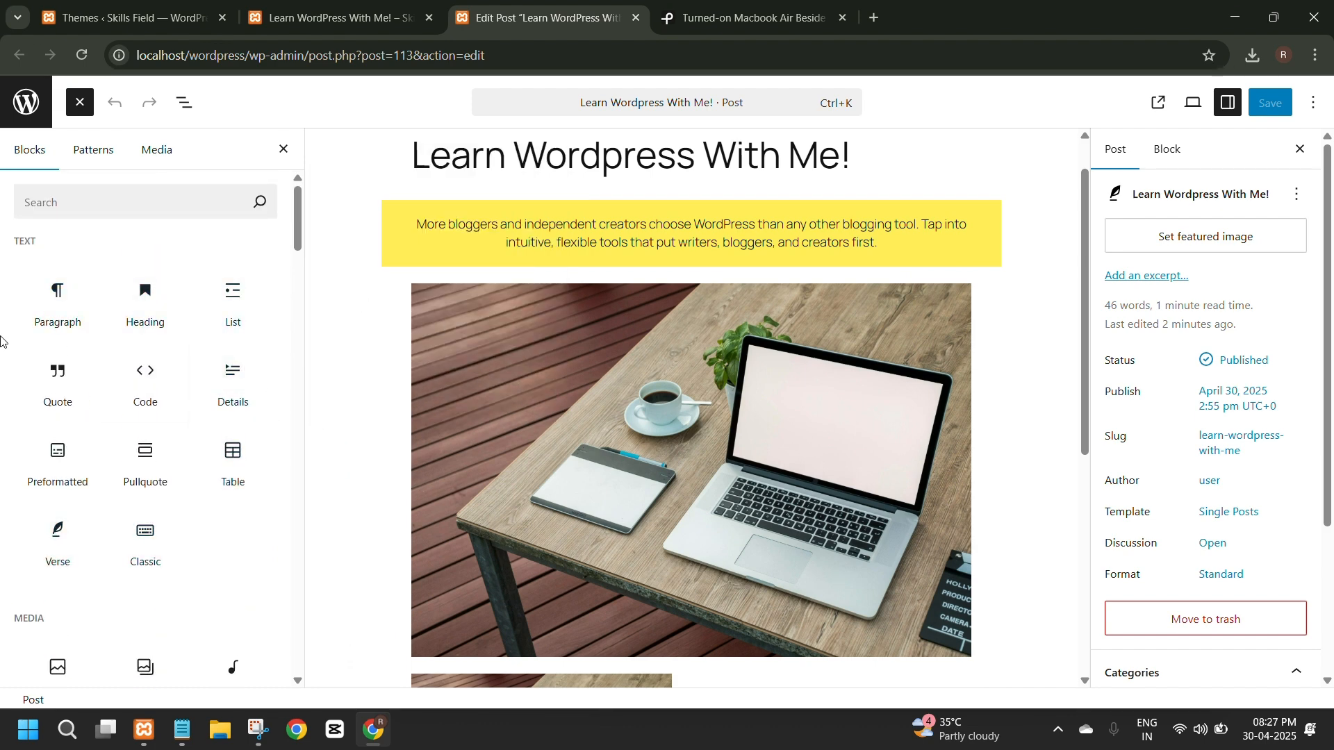
{"action": "scroll", "coordinate": [252, 501], "scroll_direction": "down", "scroll_amount": 1}
{"action": "scroll", "coordinate": [59, 410], "scroll_direction": "down", "scroll_amount": 7}
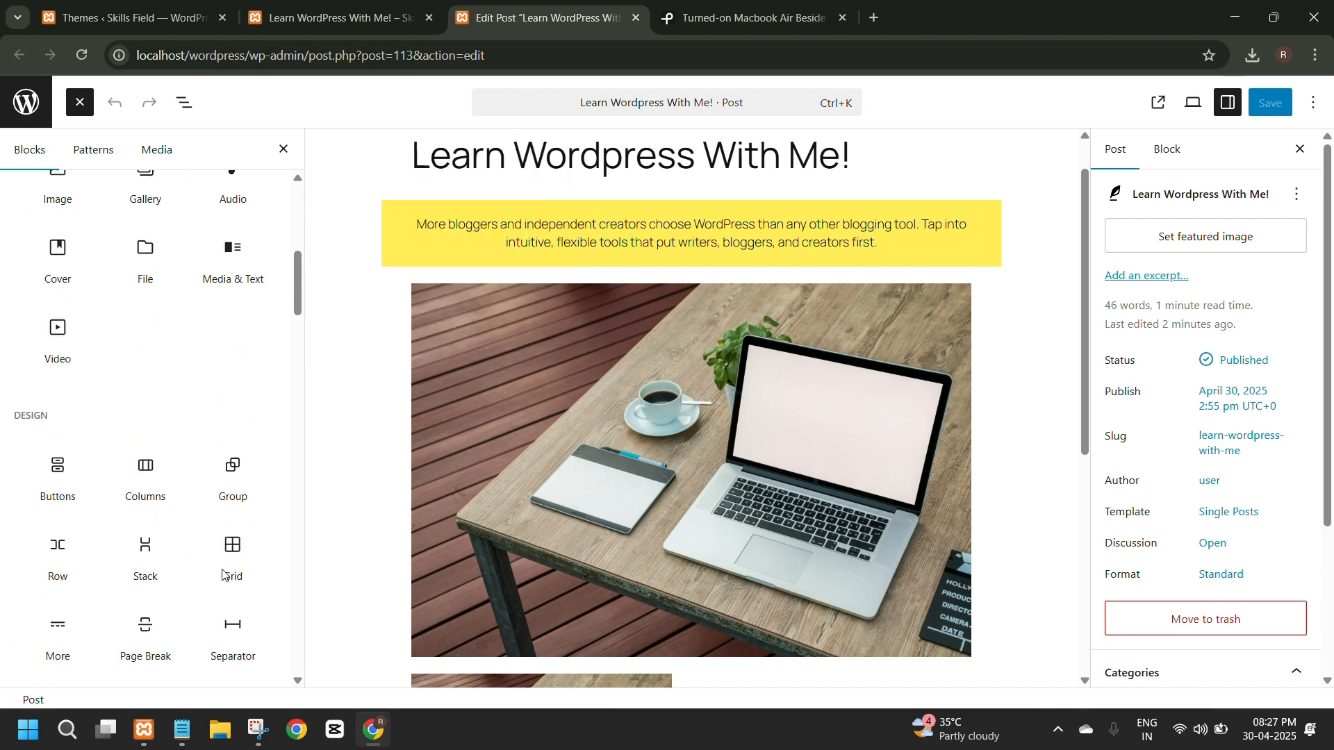
{"action": "scroll", "coordinate": [233, 646], "scroll_direction": "up", "scroll_amount": 2}
{"action": "scroll", "coordinate": [486, 465], "scroll_direction": "down", "scroll_amount": 5}
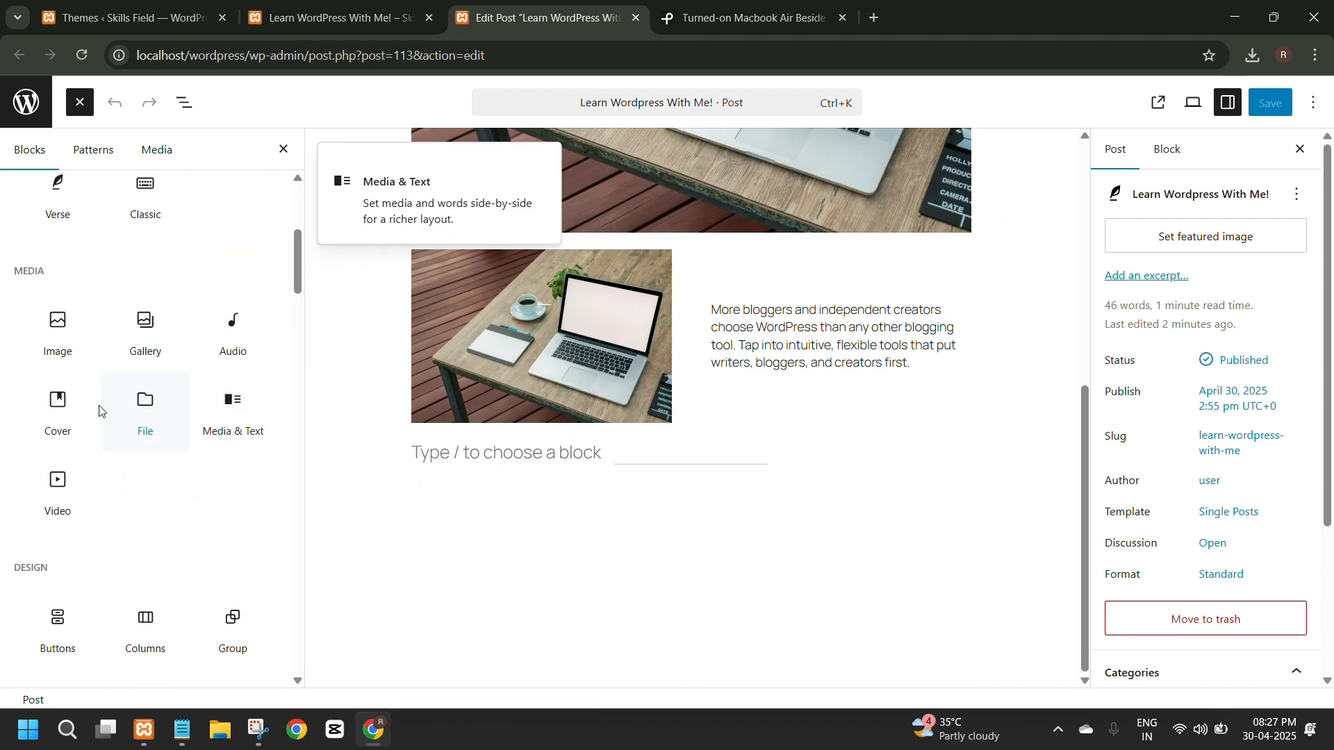
{"action": "left_click", "coordinate": [135, 329]}
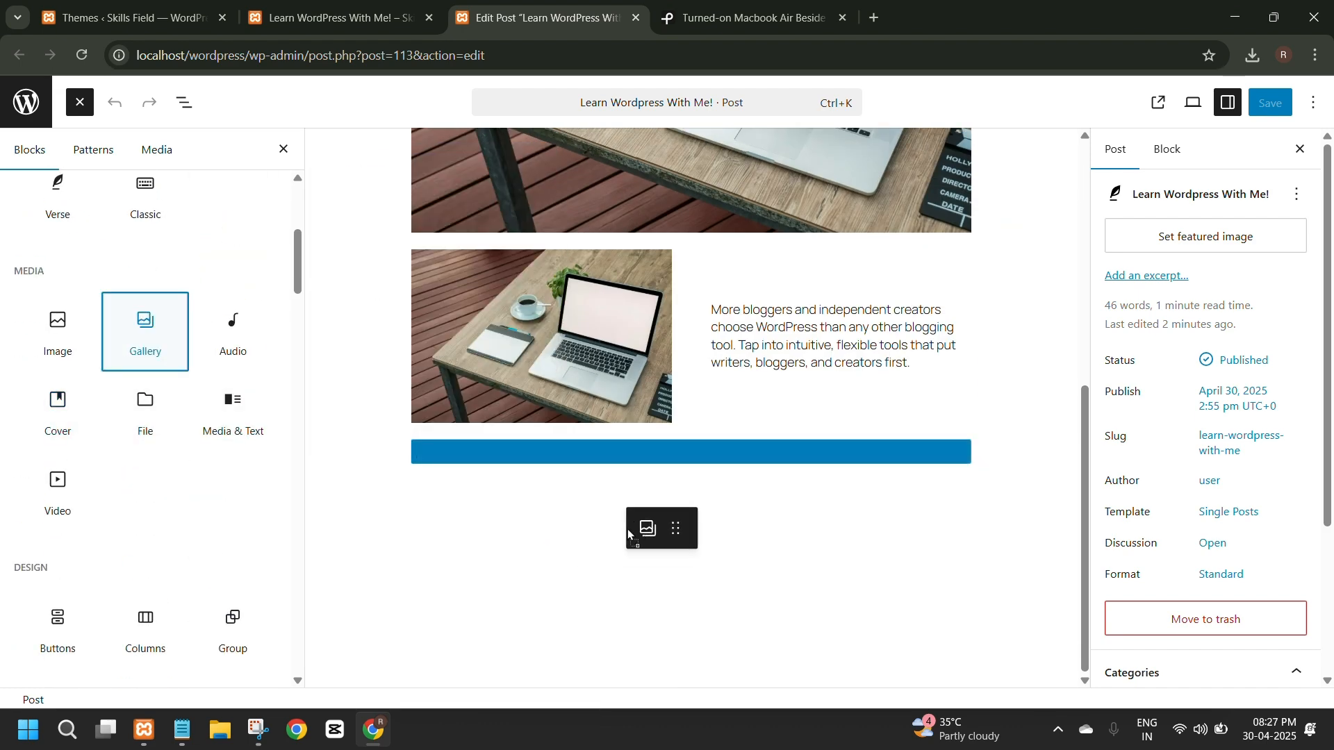
{"action": "scroll", "coordinate": [464, 508], "scroll_direction": "down", "scroll_amount": 2}
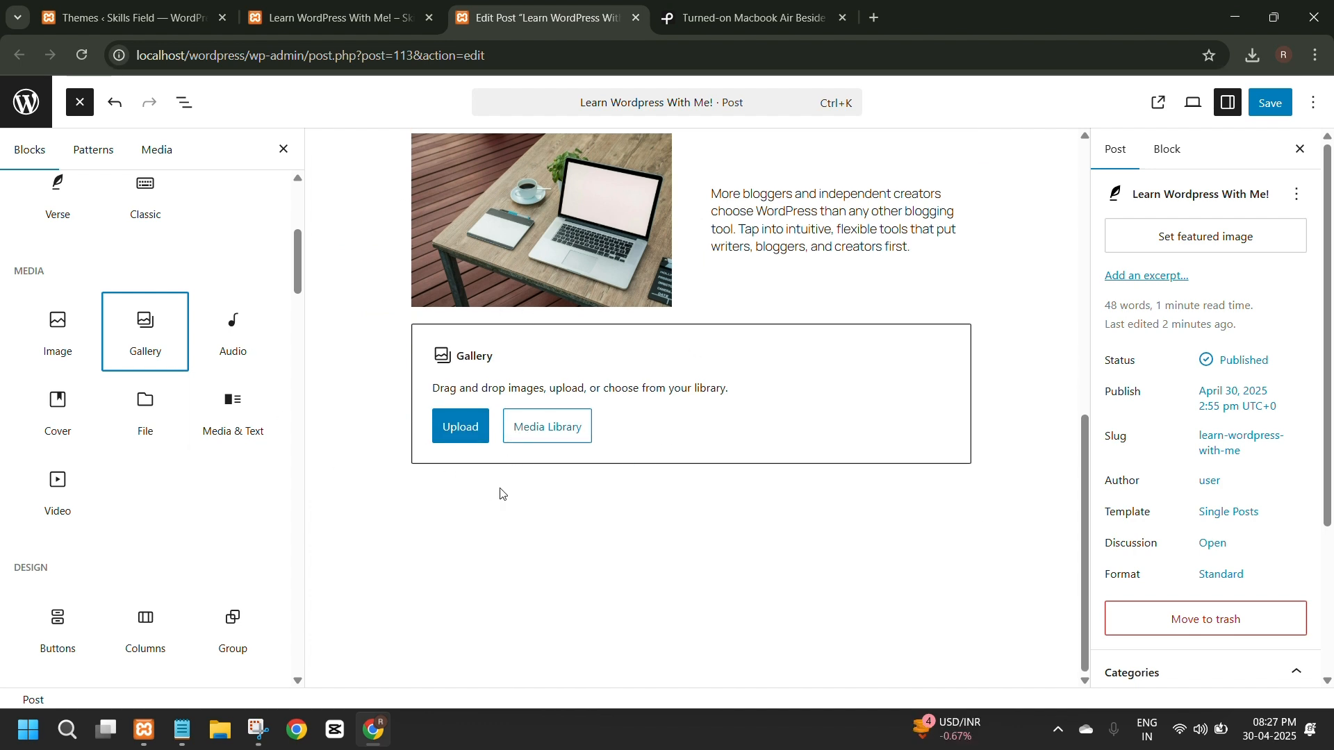
Add an empty Video block below the Gallery block.
{"action": "scroll", "coordinate": [209, 417], "scroll_direction": "down", "scroll_amount": 3}
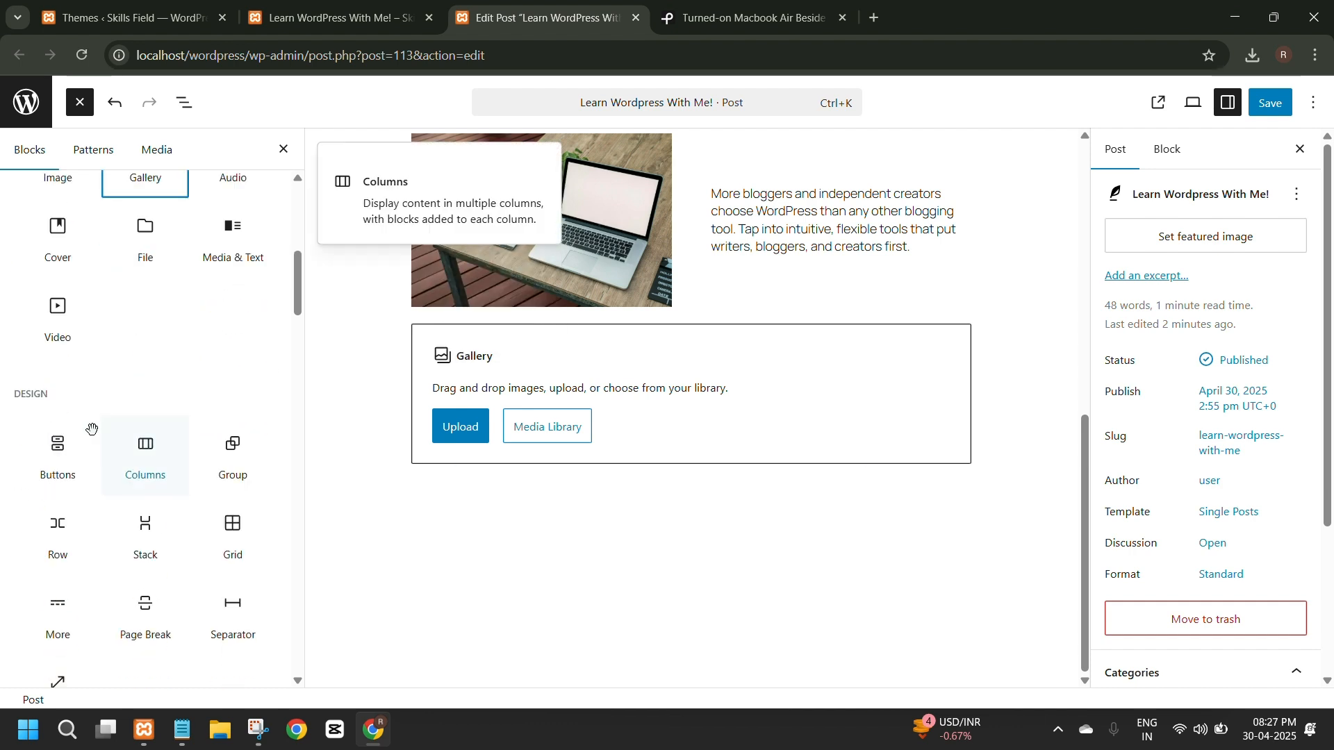
{"action": "left_click", "coordinate": [57, 337]}
{"action": "scroll", "coordinate": [565, 535], "scroll_direction": "down", "scroll_amount": 2}
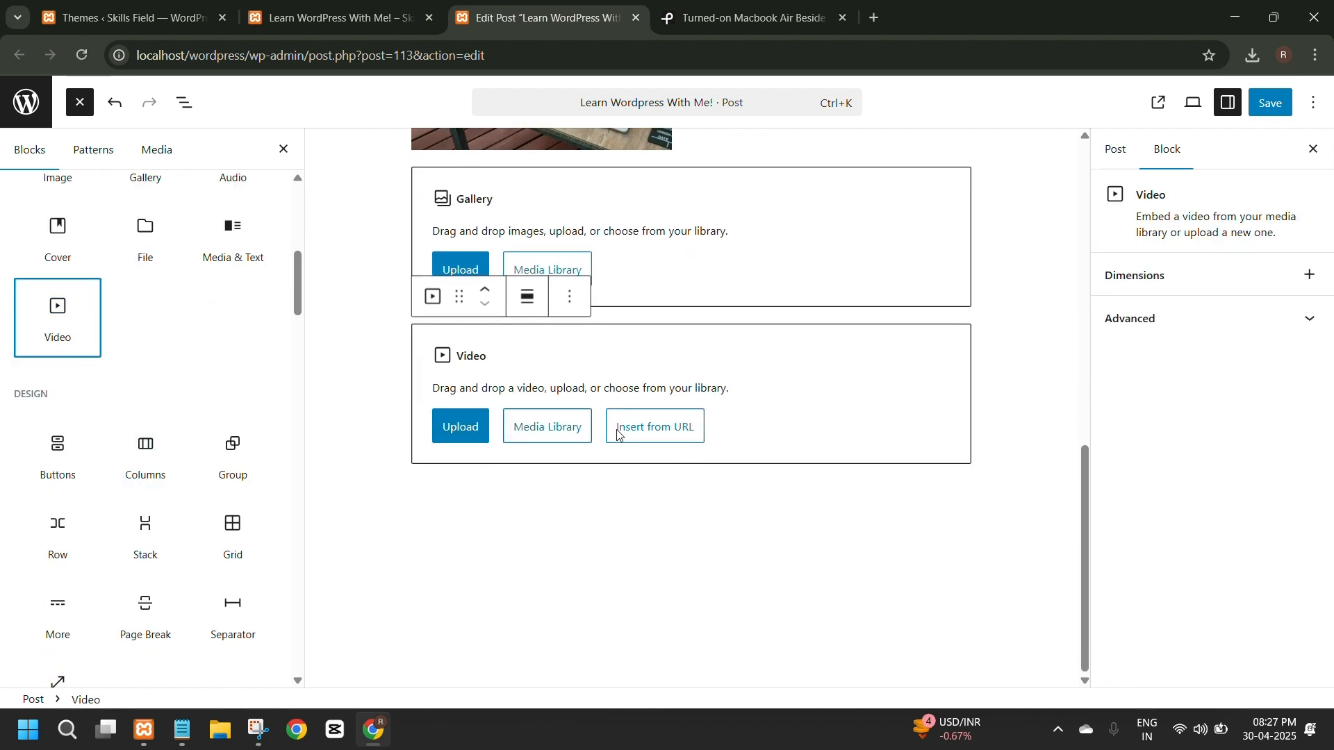
Browse the available text, media, design and widget blocks in the block library.
{"action": "scroll", "coordinate": [104, 542], "scroll_direction": "down", "scroll_amount": 2}
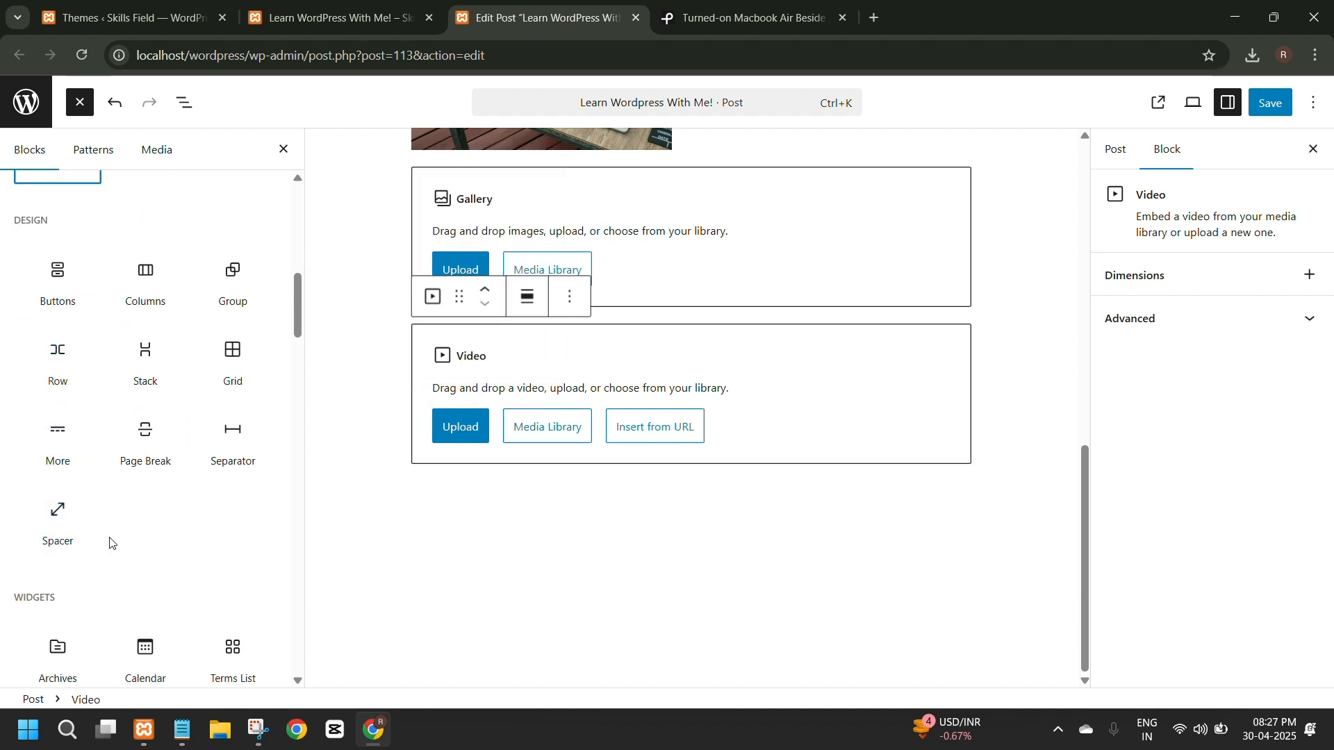
{"action": "scroll", "coordinate": [158, 527], "scroll_direction": "down", "scroll_amount": 5}
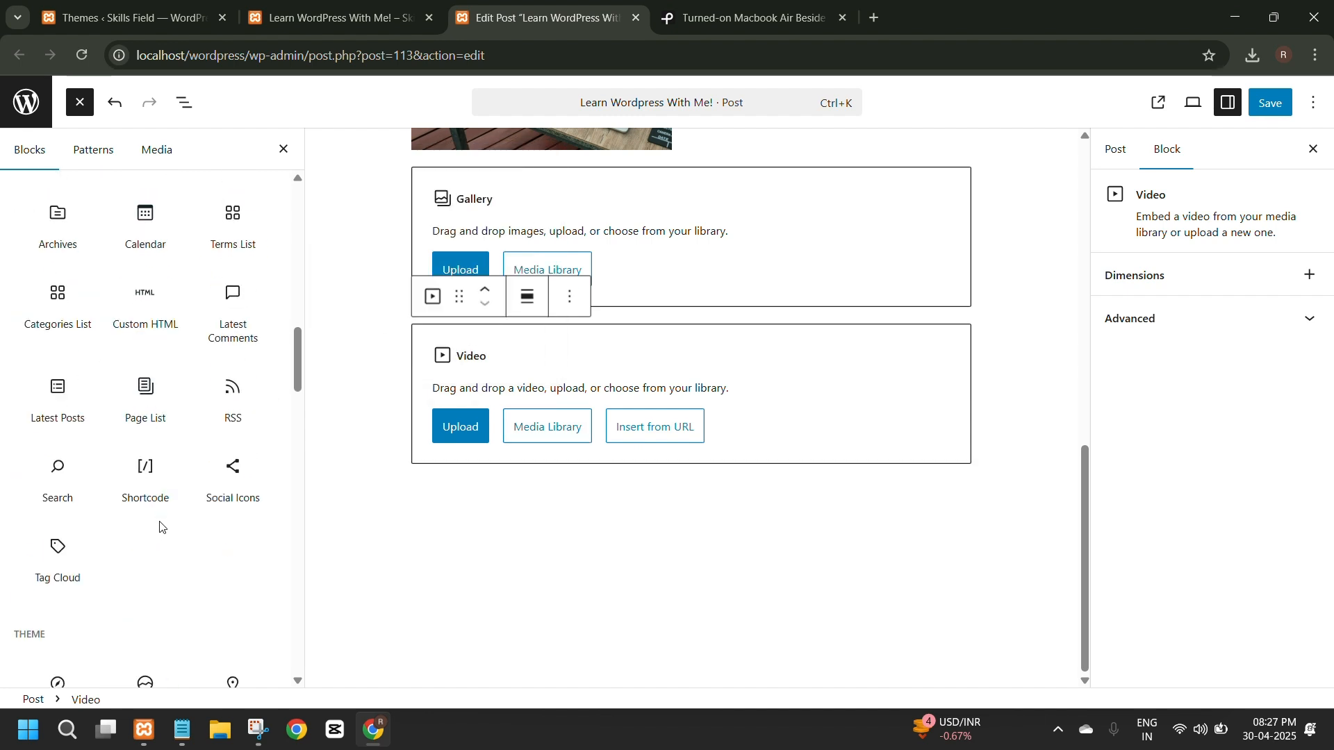
{"action": "scroll", "coordinate": [160, 524], "scroll_direction": "up", "scroll_amount": 2}
{"action": "scroll", "coordinate": [158, 527], "scroll_direction": "up", "scroll_amount": 8}
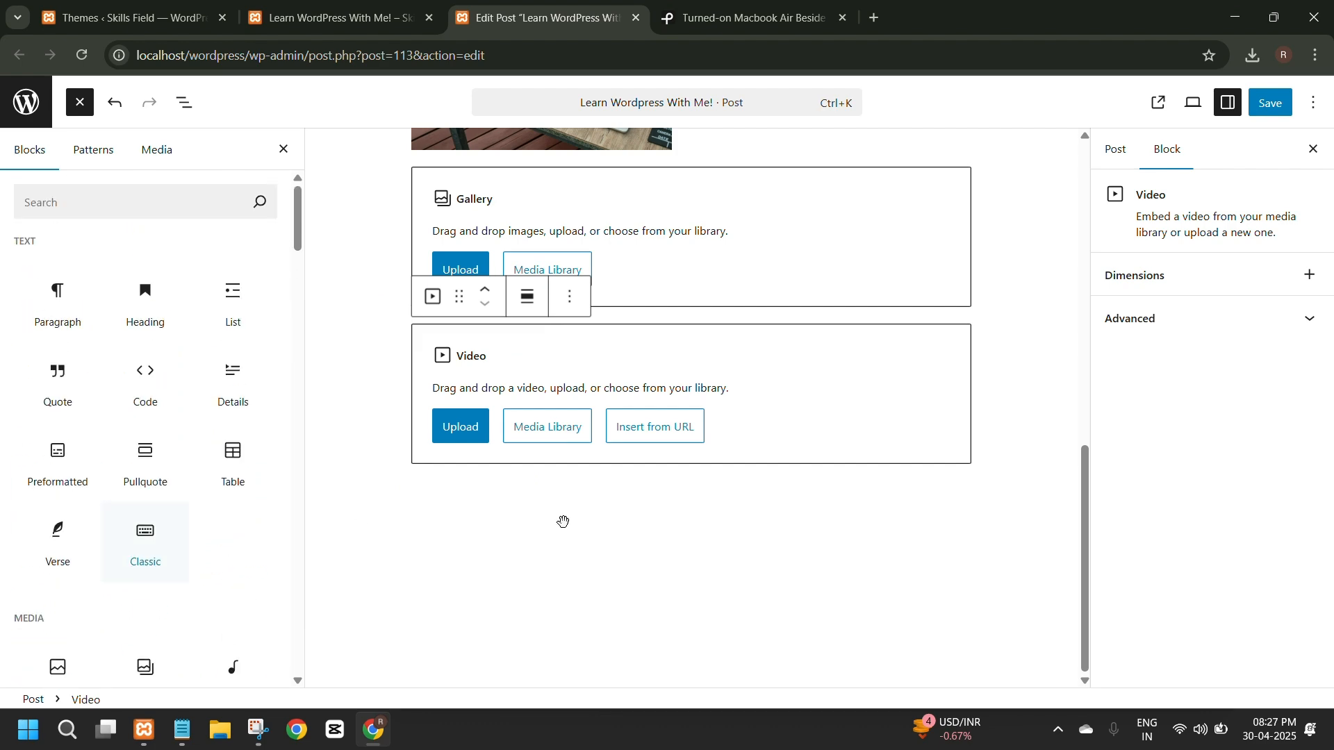
{"action": "scroll", "coordinate": [563, 524], "scroll_direction": "up", "scroll_amount": 10}
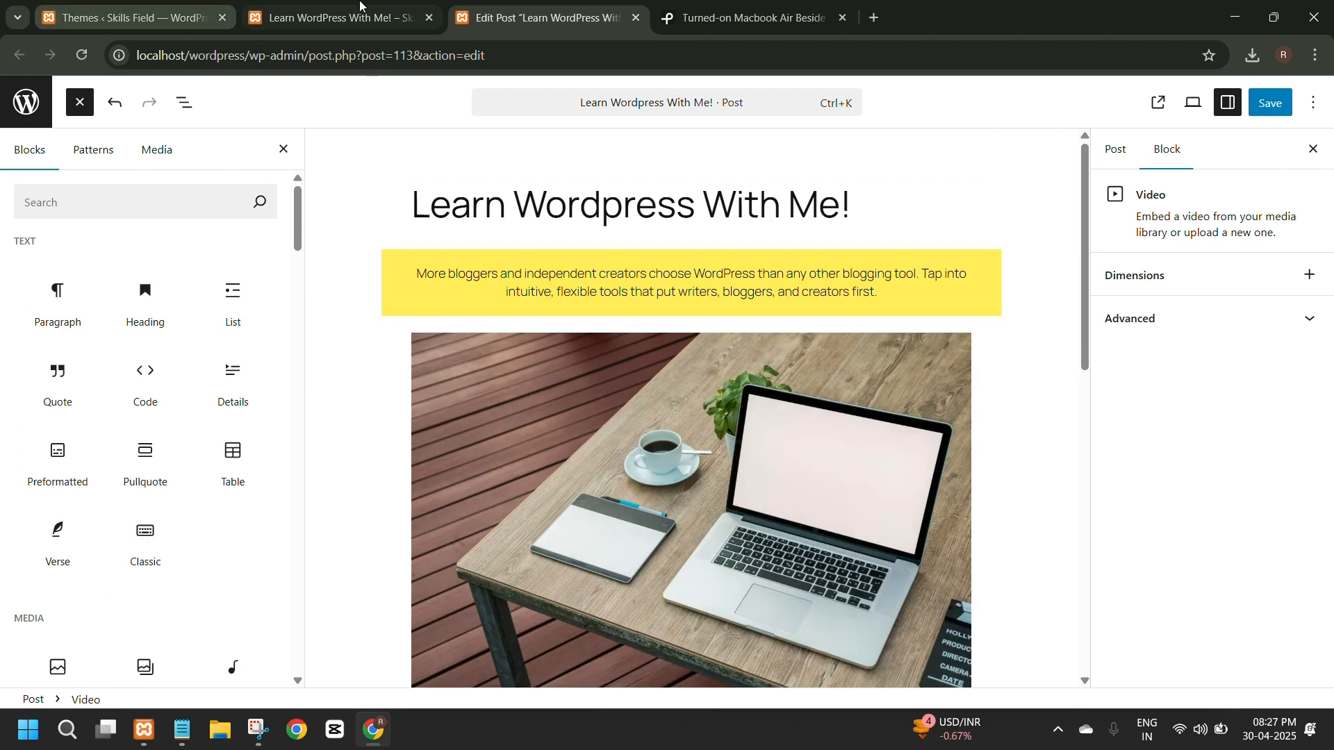
{"action": "scroll", "coordinate": [170, 405], "scroll_direction": "down", "scroll_amount": 1}
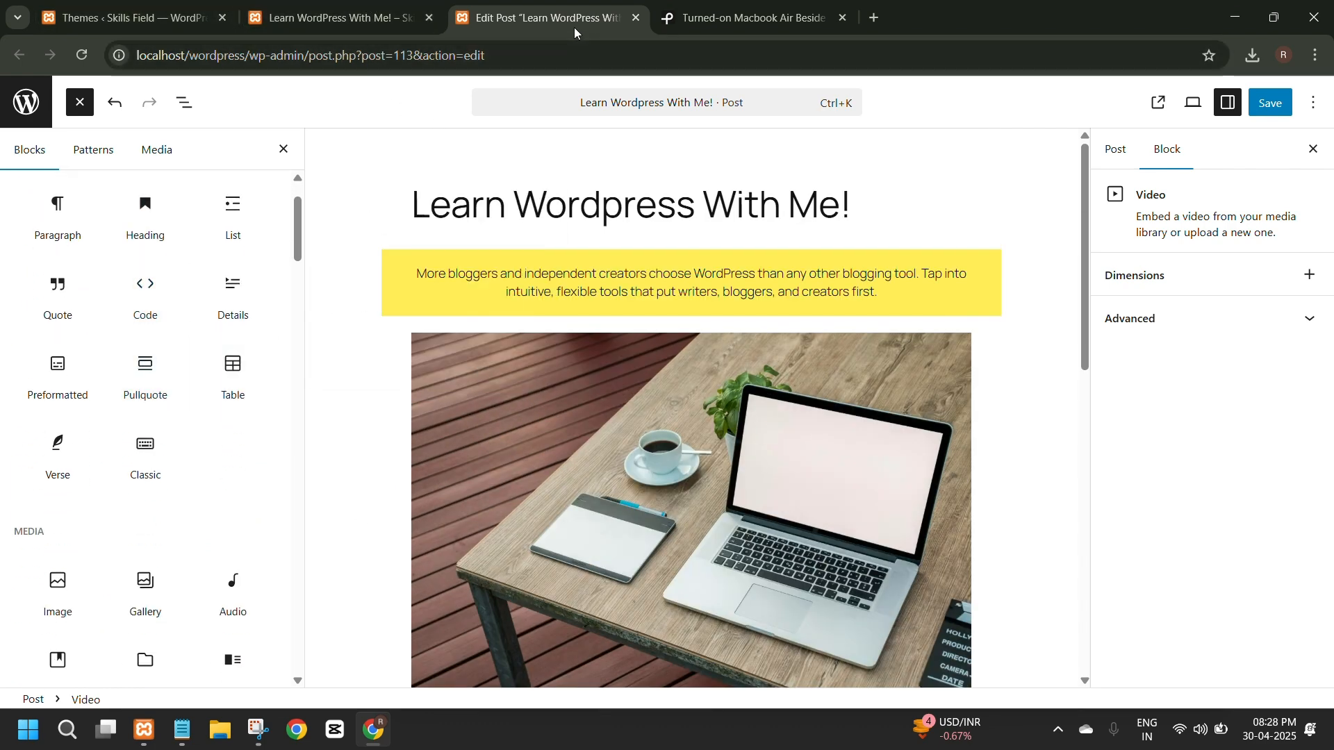
{"action": "scroll", "coordinate": [220, 348], "scroll_direction": "up", "scroll_amount": 1}
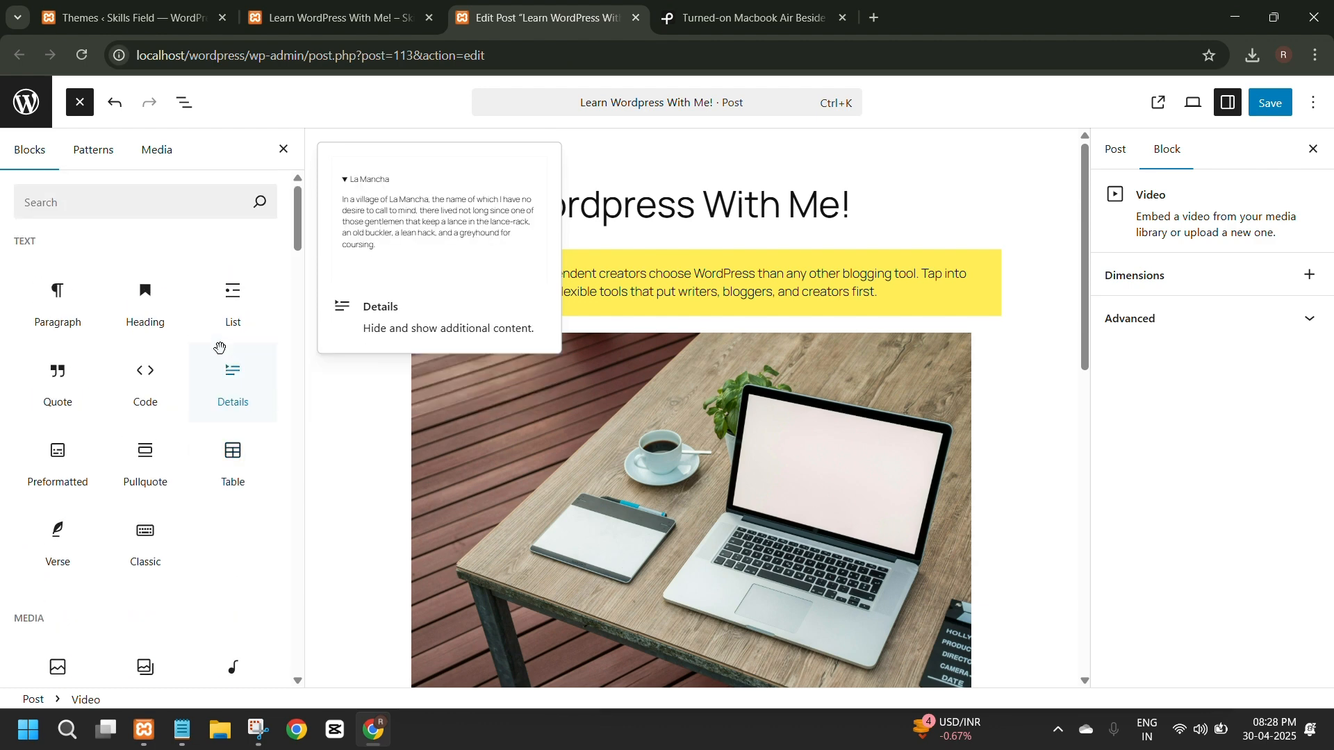
{"action": "scroll", "coordinate": [201, 389], "scroll_direction": "down", "scroll_amount": 8}
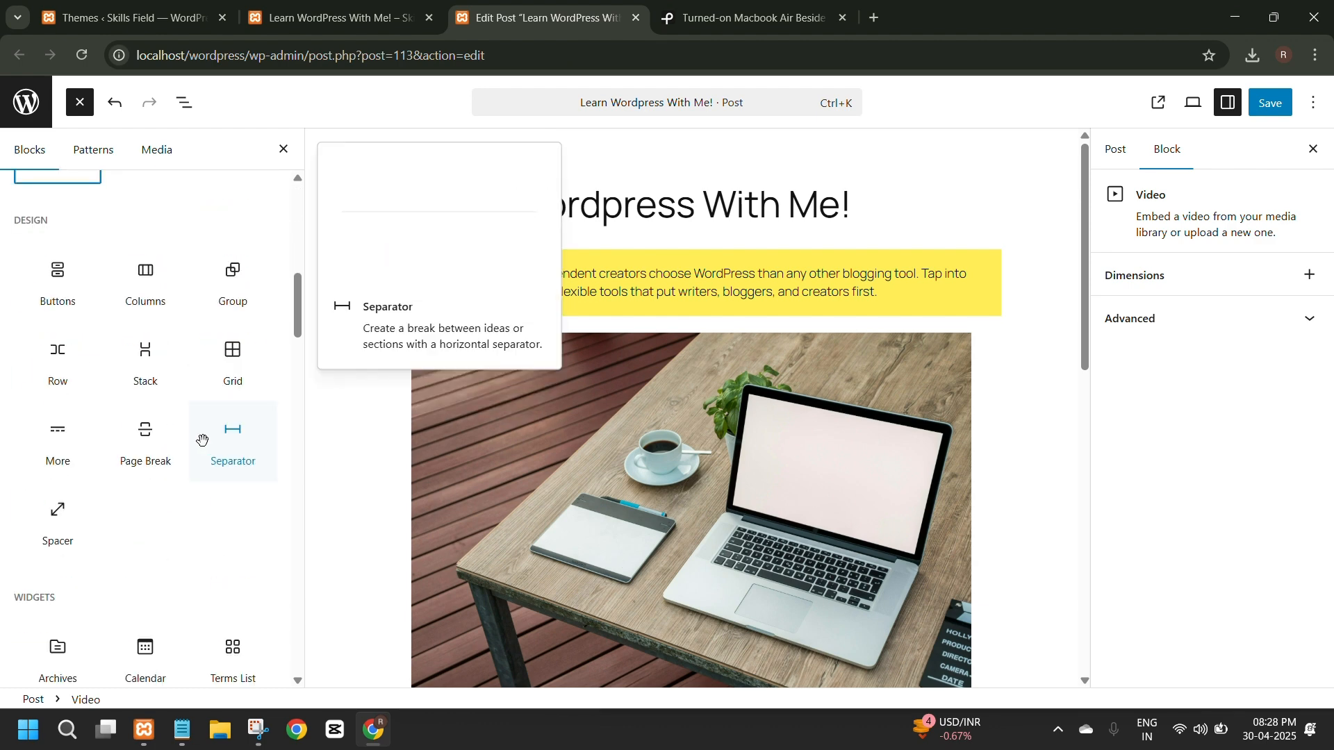
{"action": "scroll", "coordinate": [203, 441], "scroll_direction": "up", "scroll_amount": 6}
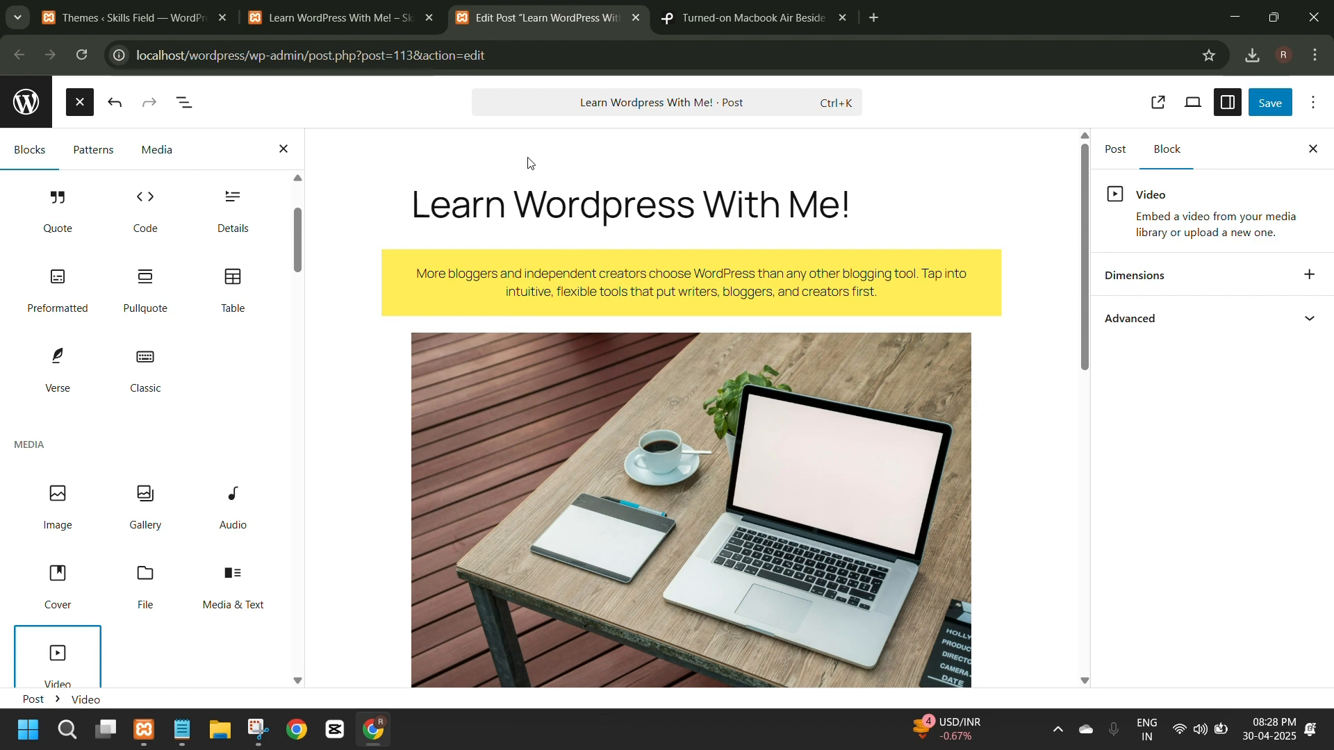
Return to the live page of the published post and view its beginning.
{"action": "left_click", "coordinate": [288, 17]}
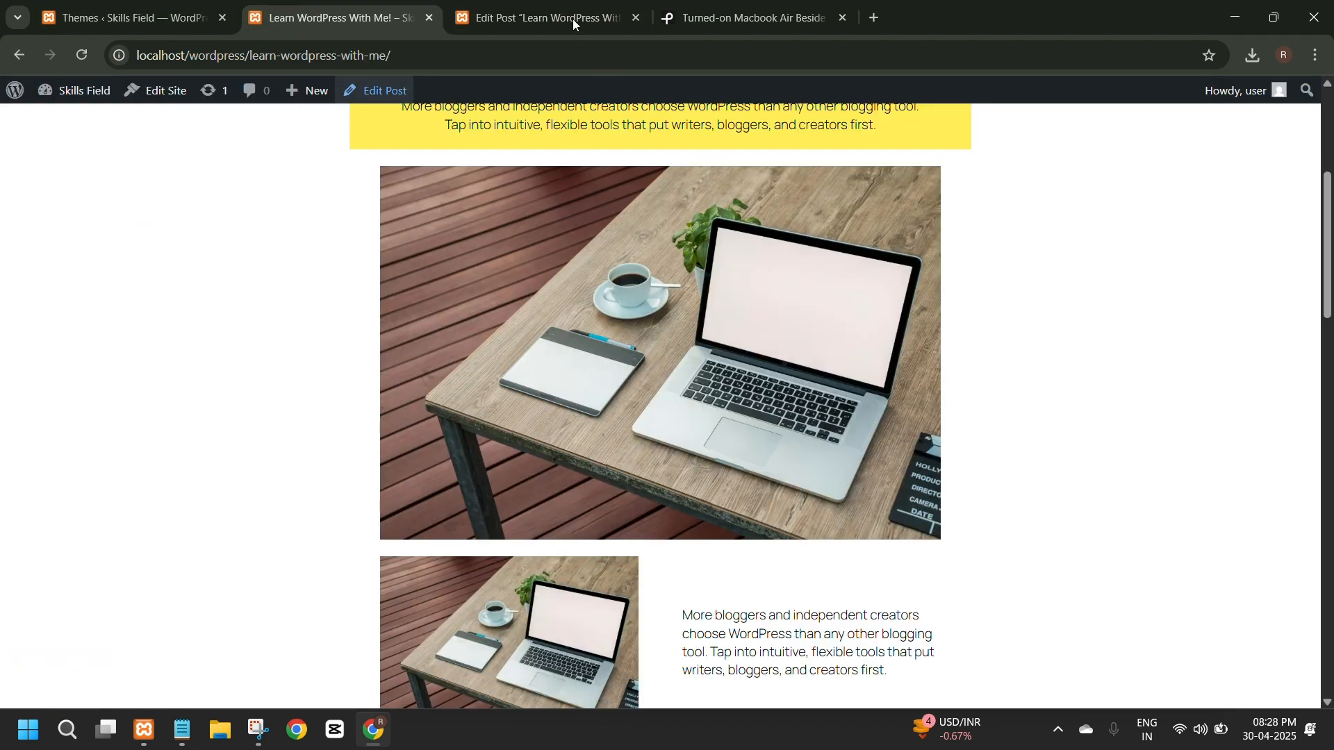
{"action": "scroll", "coordinate": [595, 102], "scroll_direction": "up", "scroll_amount": 5}
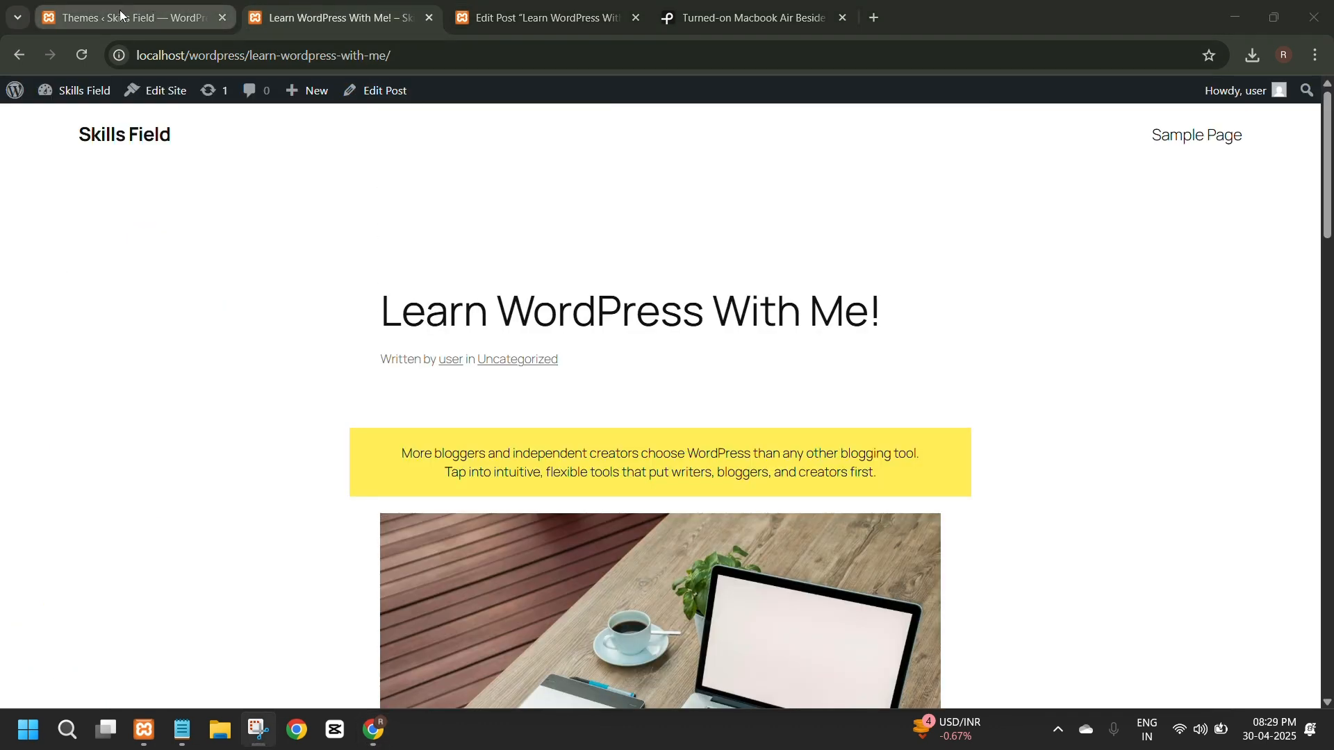